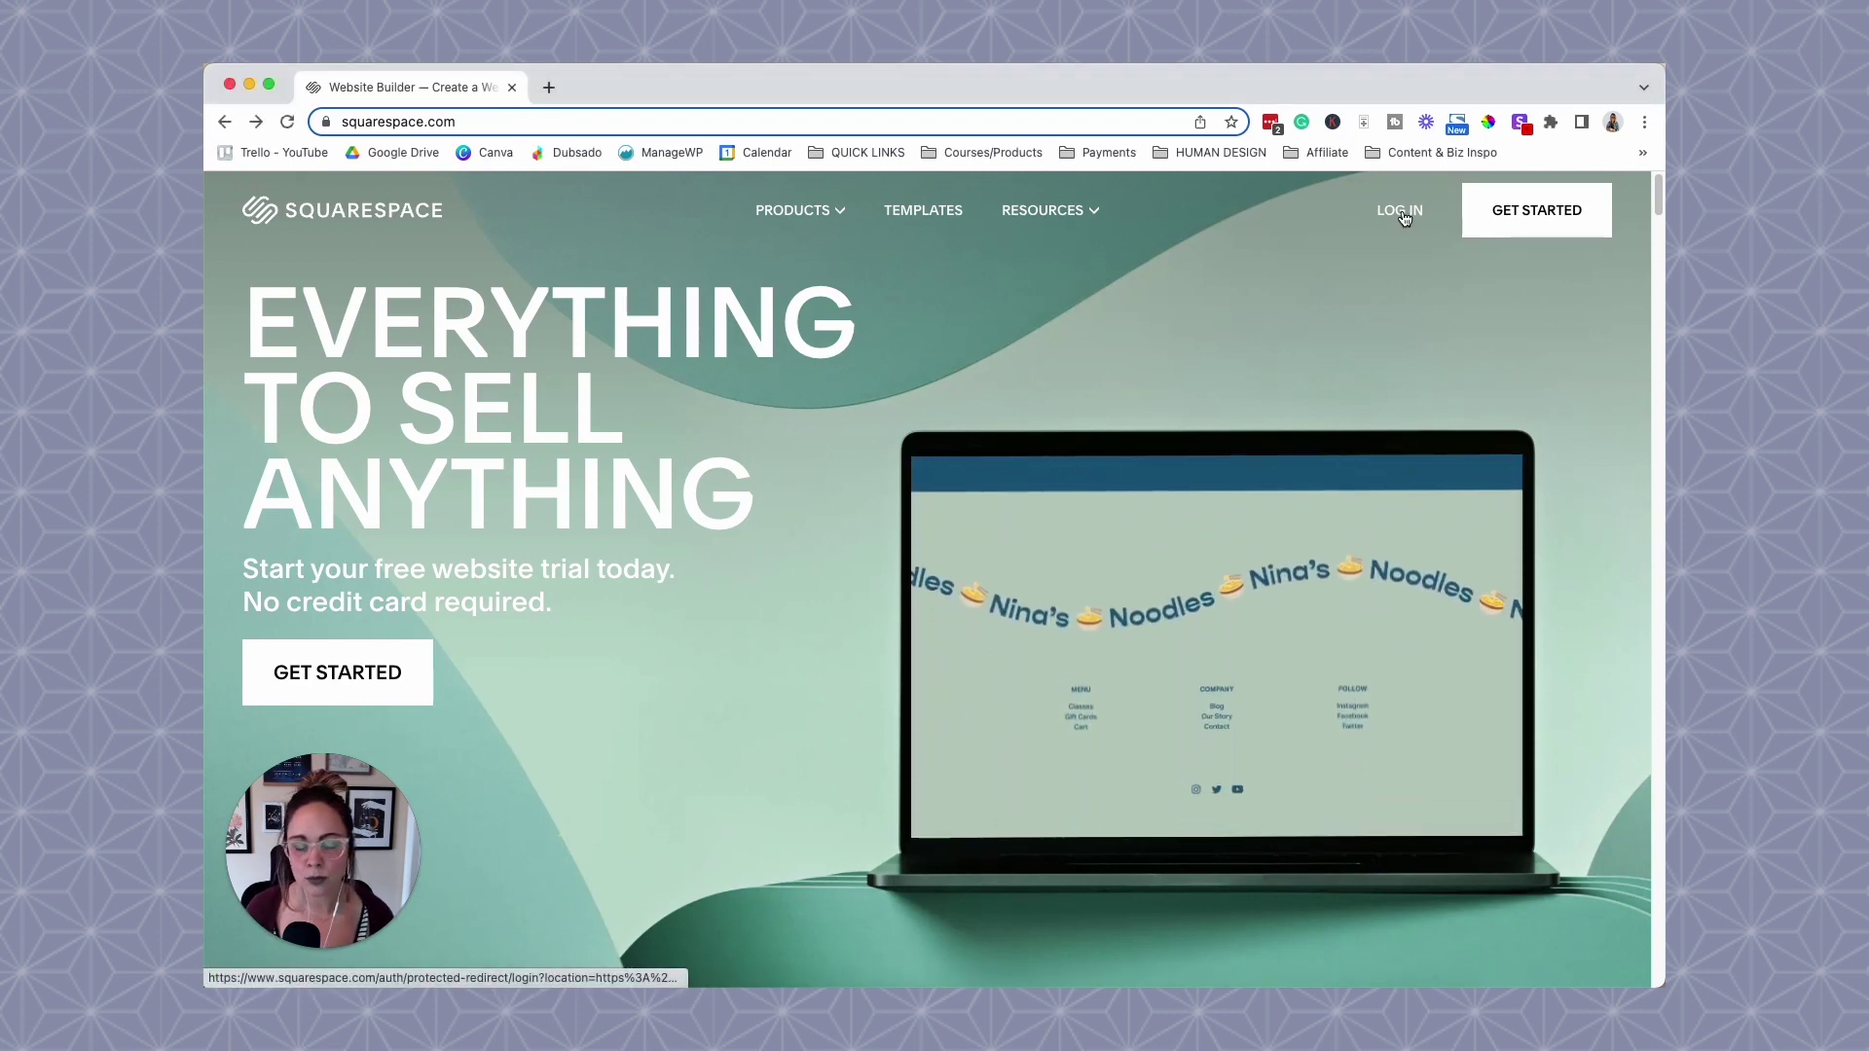
# Sign in to Squarespace and open the Curiously Guided Podcast site from My Dashboard.
pyautogui.click(1403, 213)
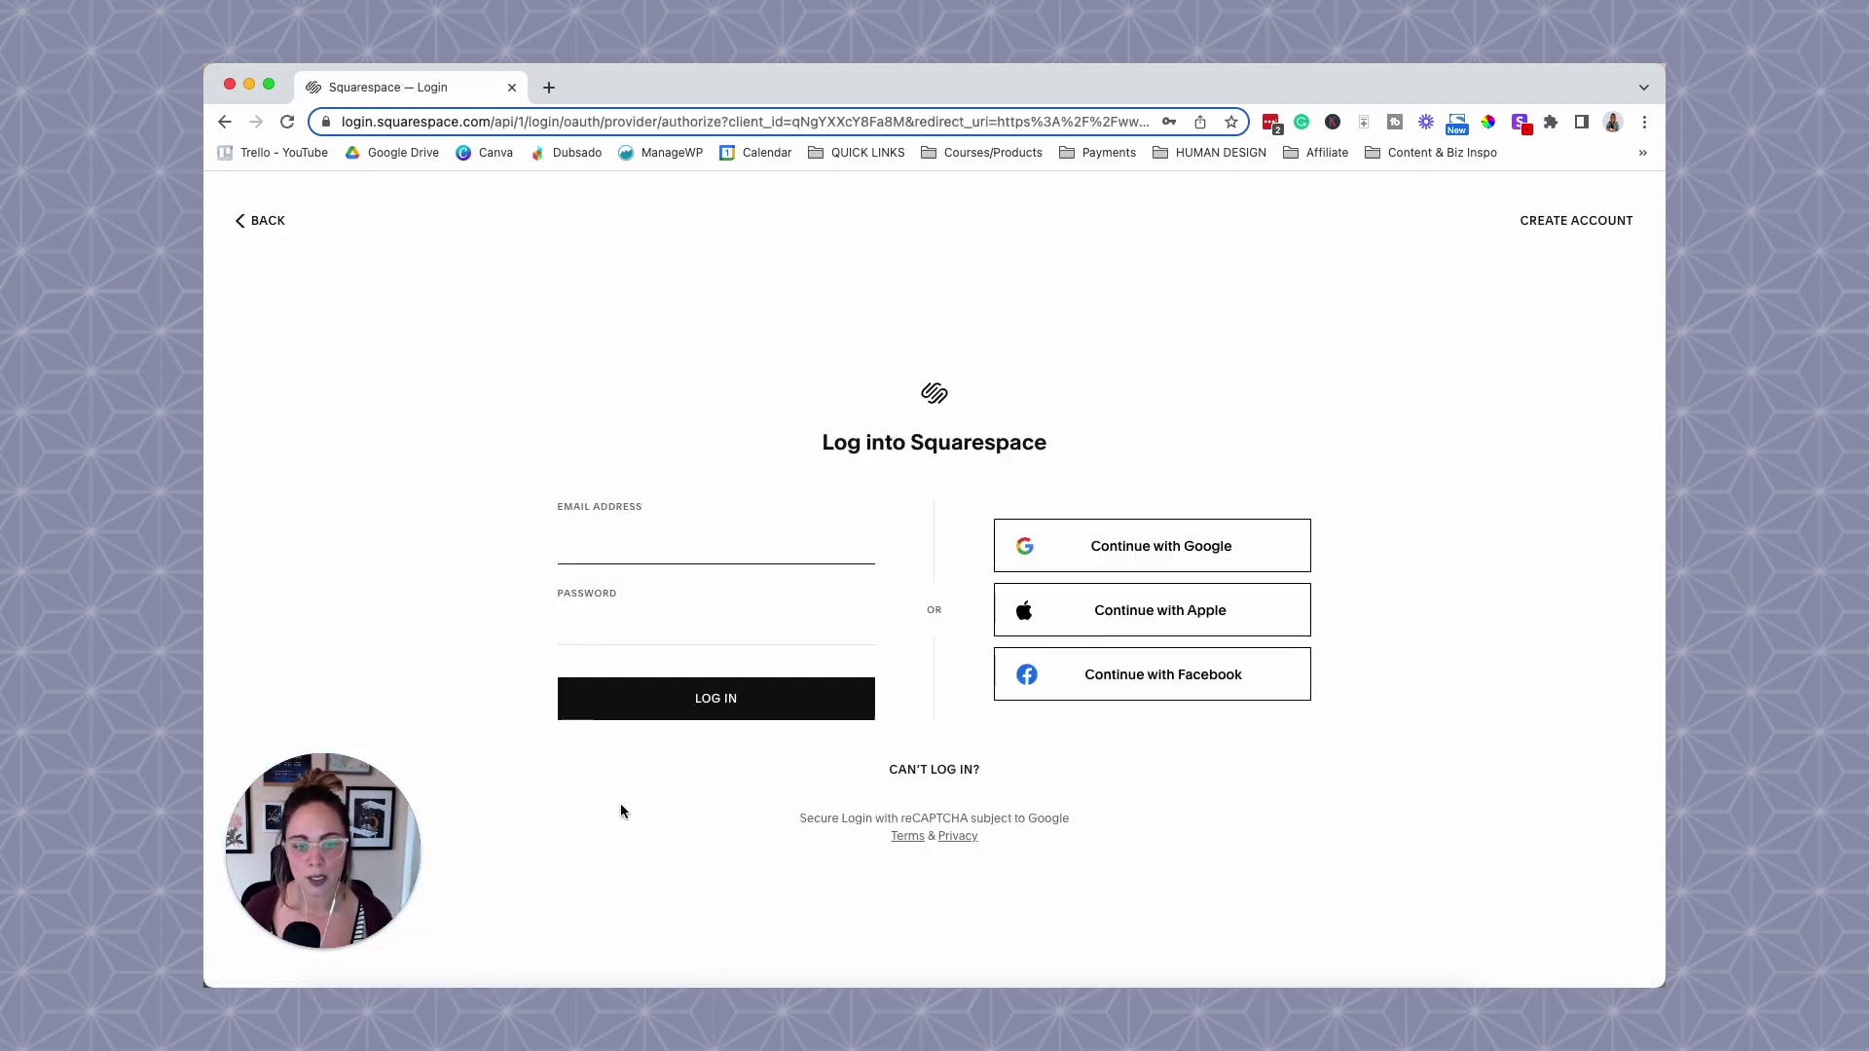
pyautogui.click(779, 717)
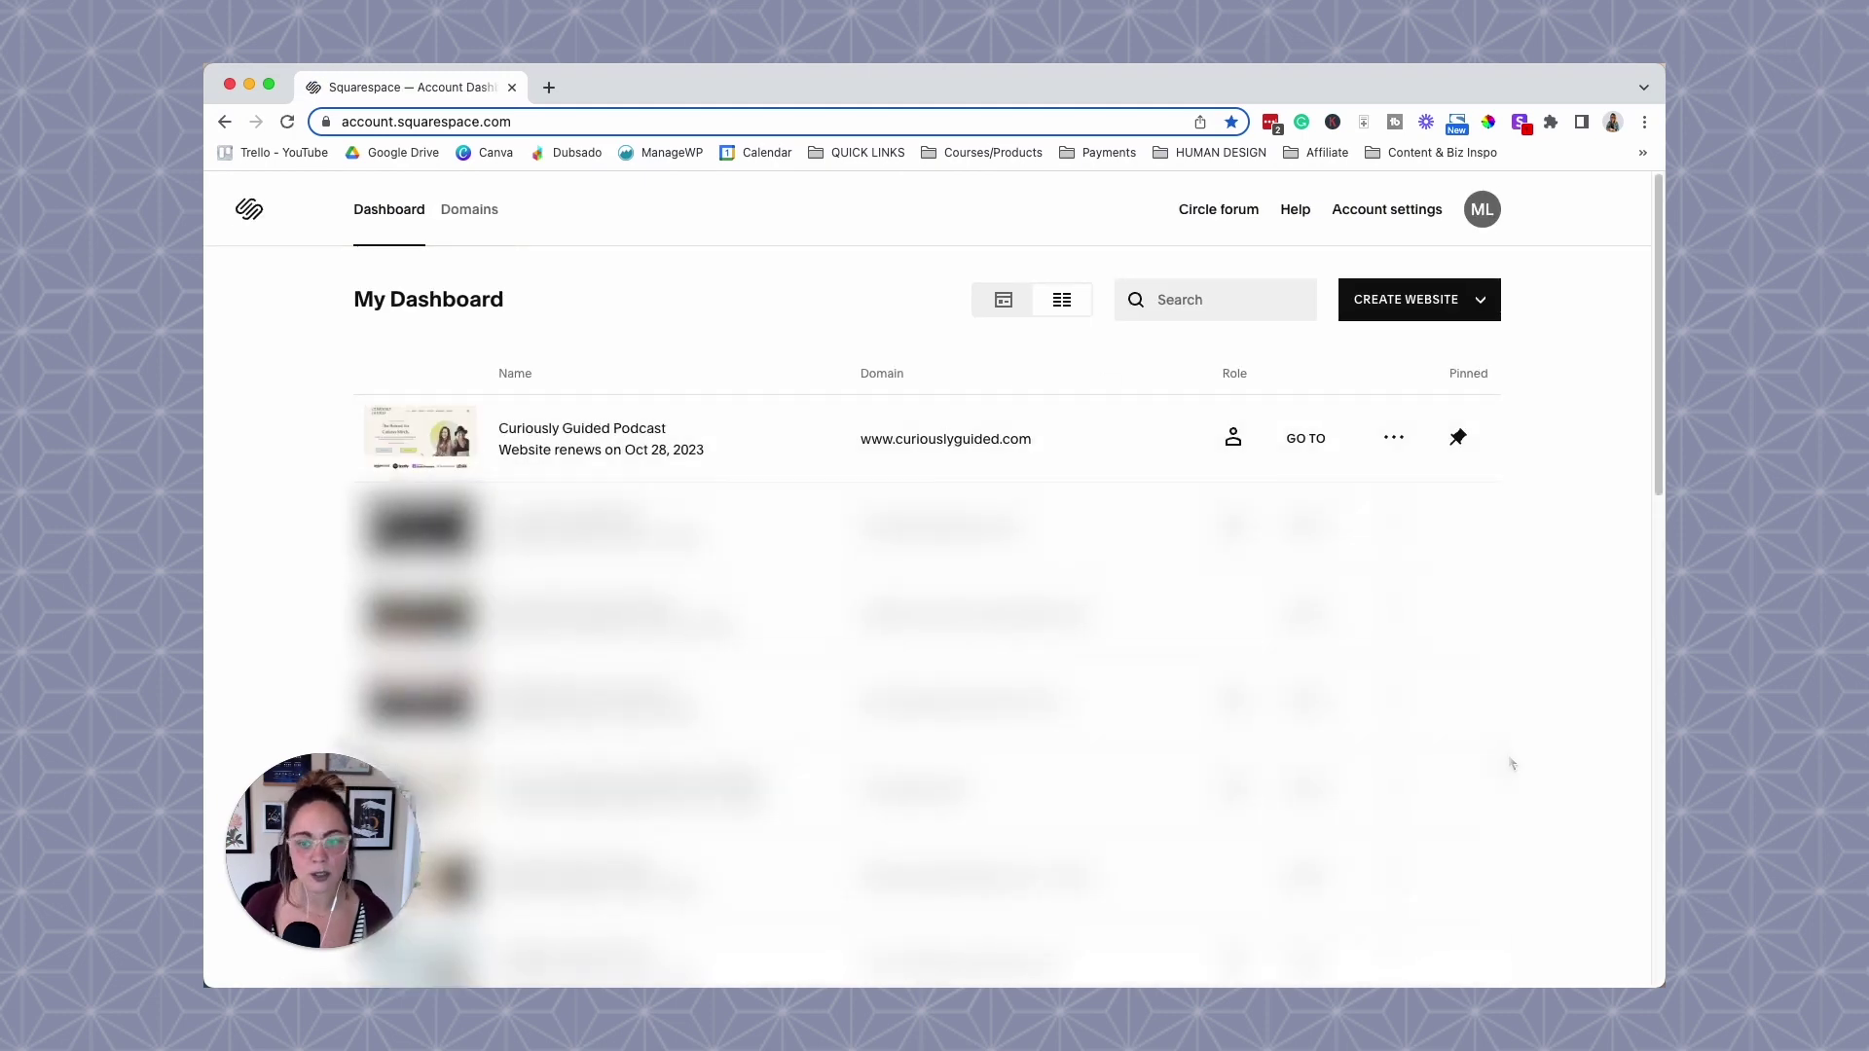
pyautogui.click(561, 433)
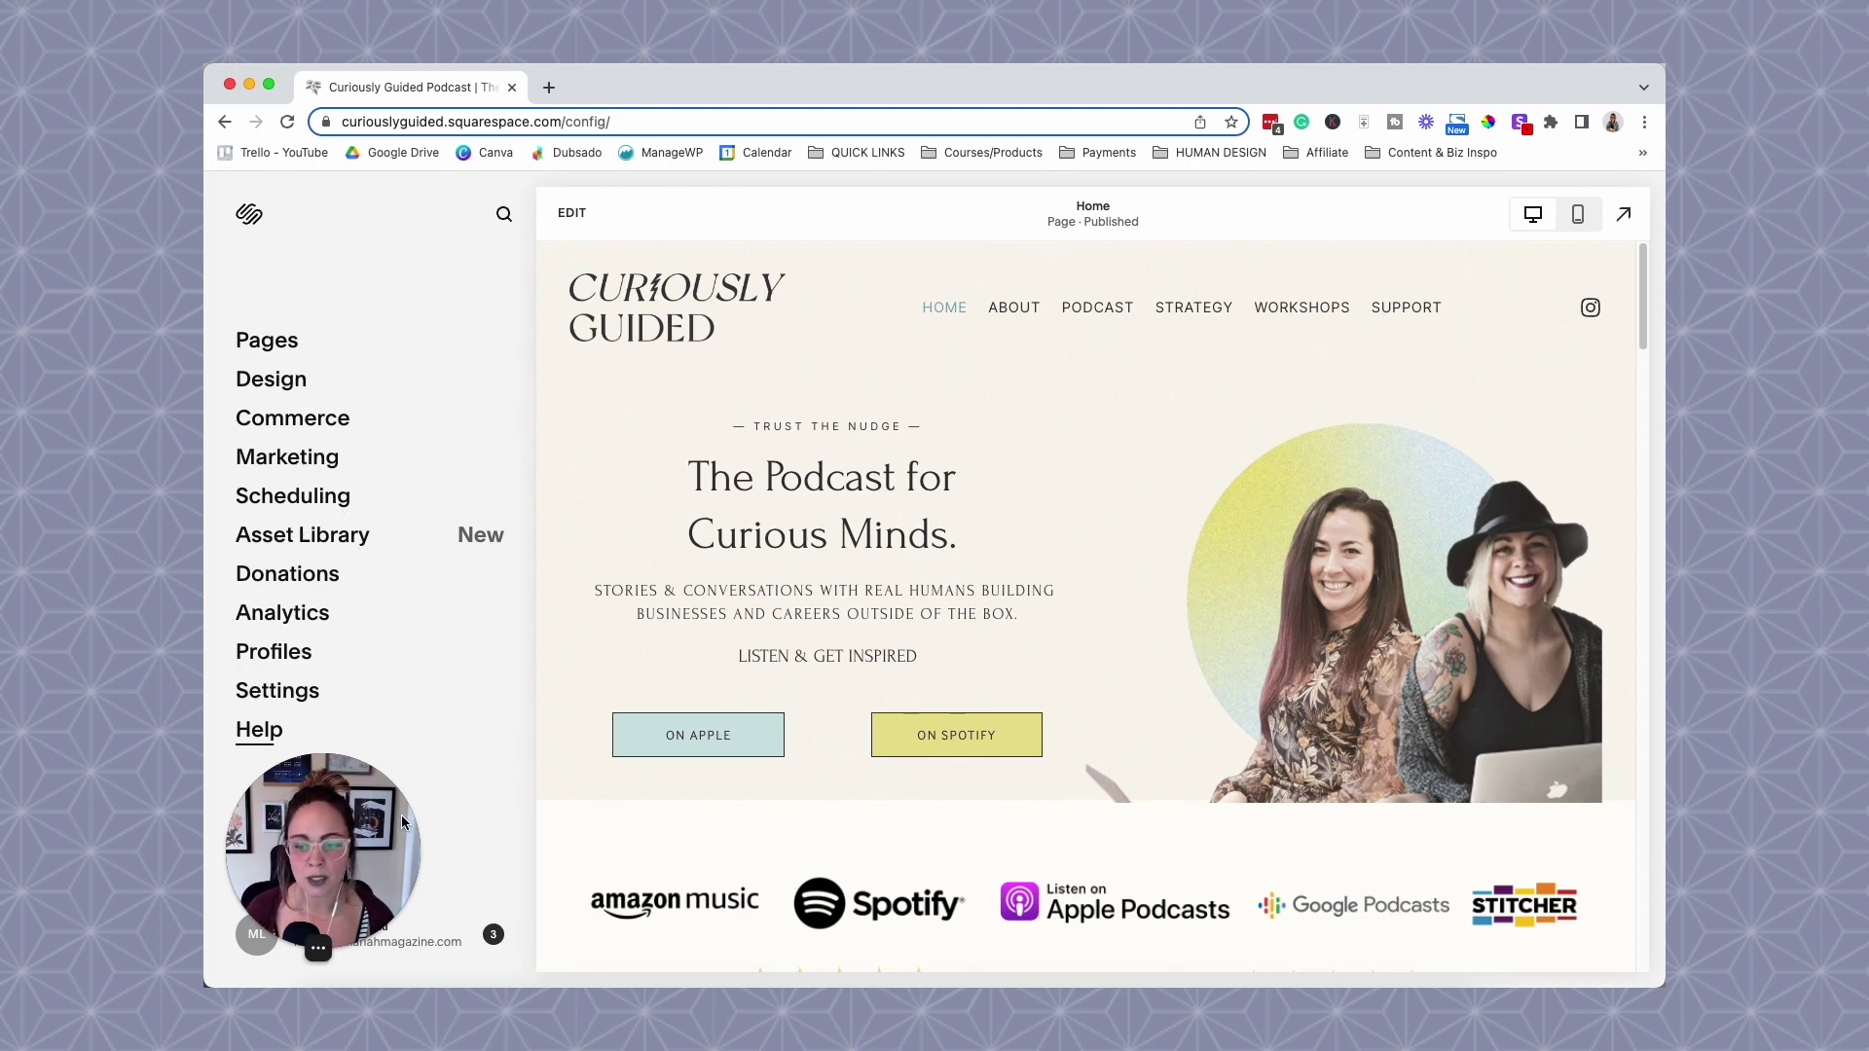
pyautogui.moveTo(387, 824); pyautogui.dragTo(491, 602)
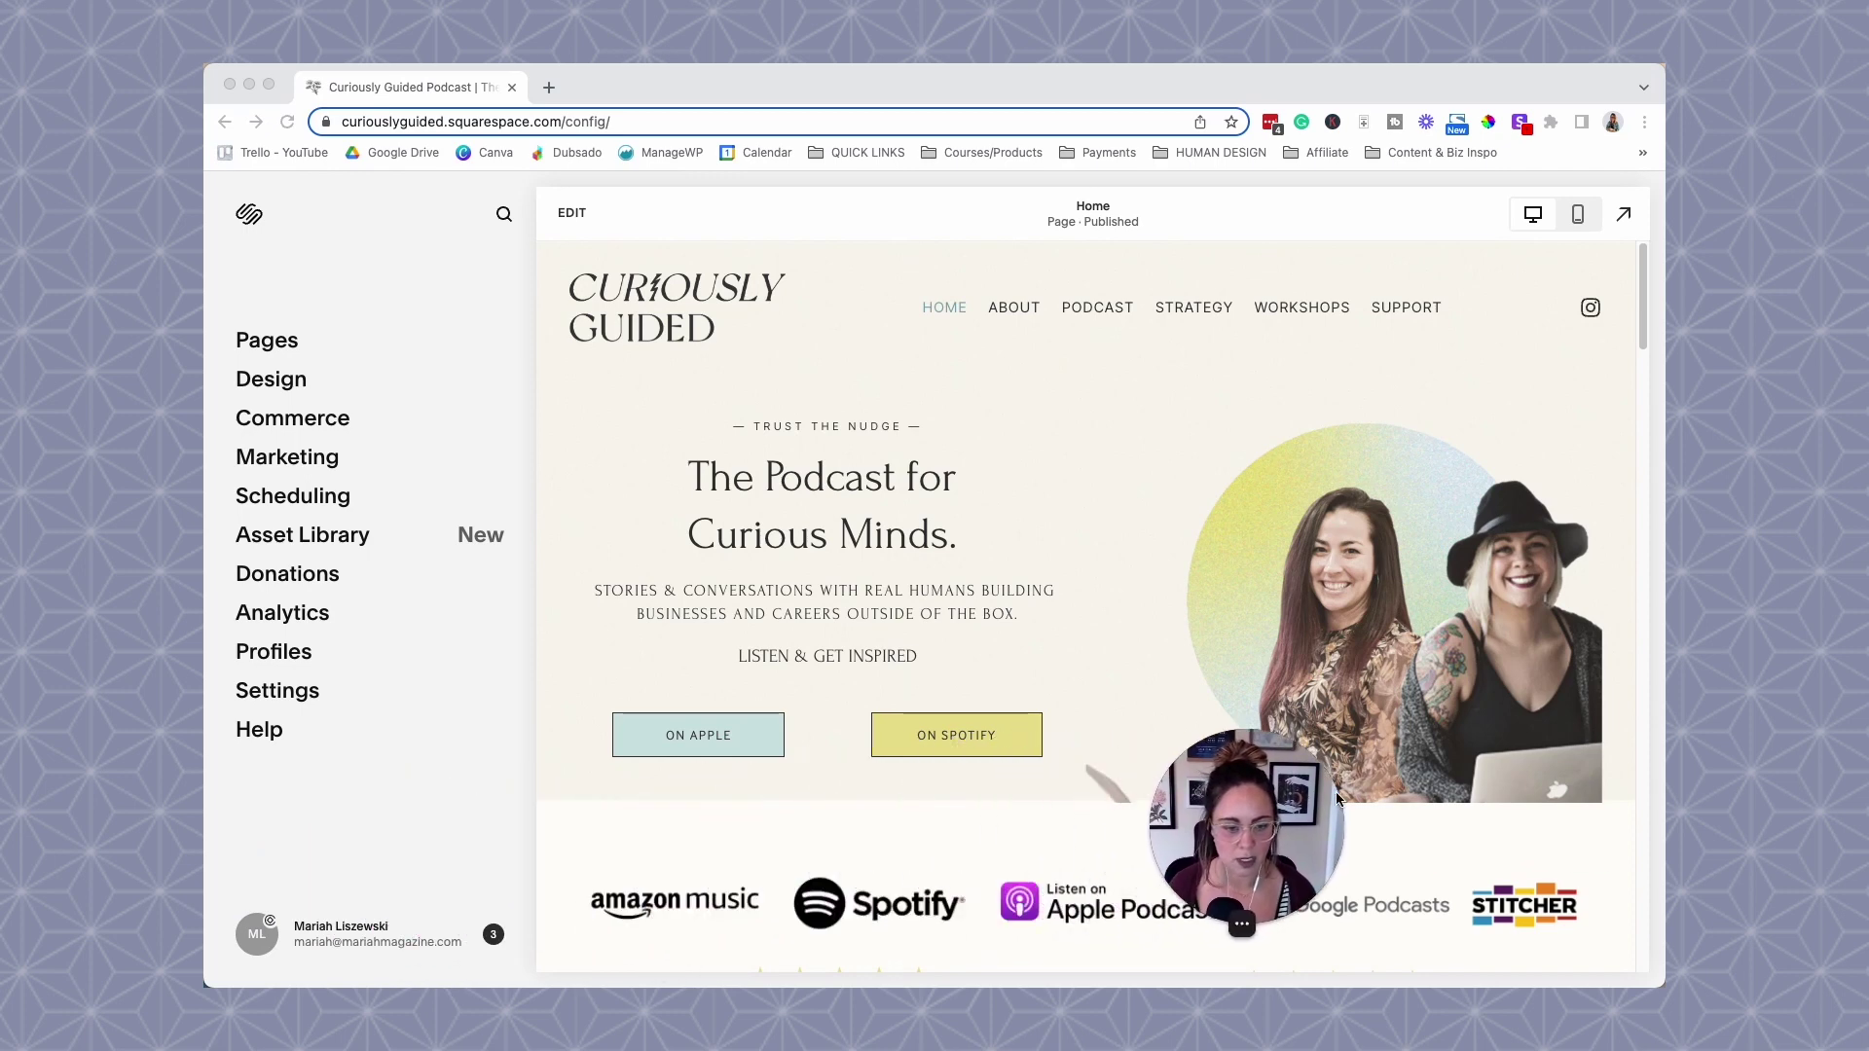
pyautogui.click(312, 276)
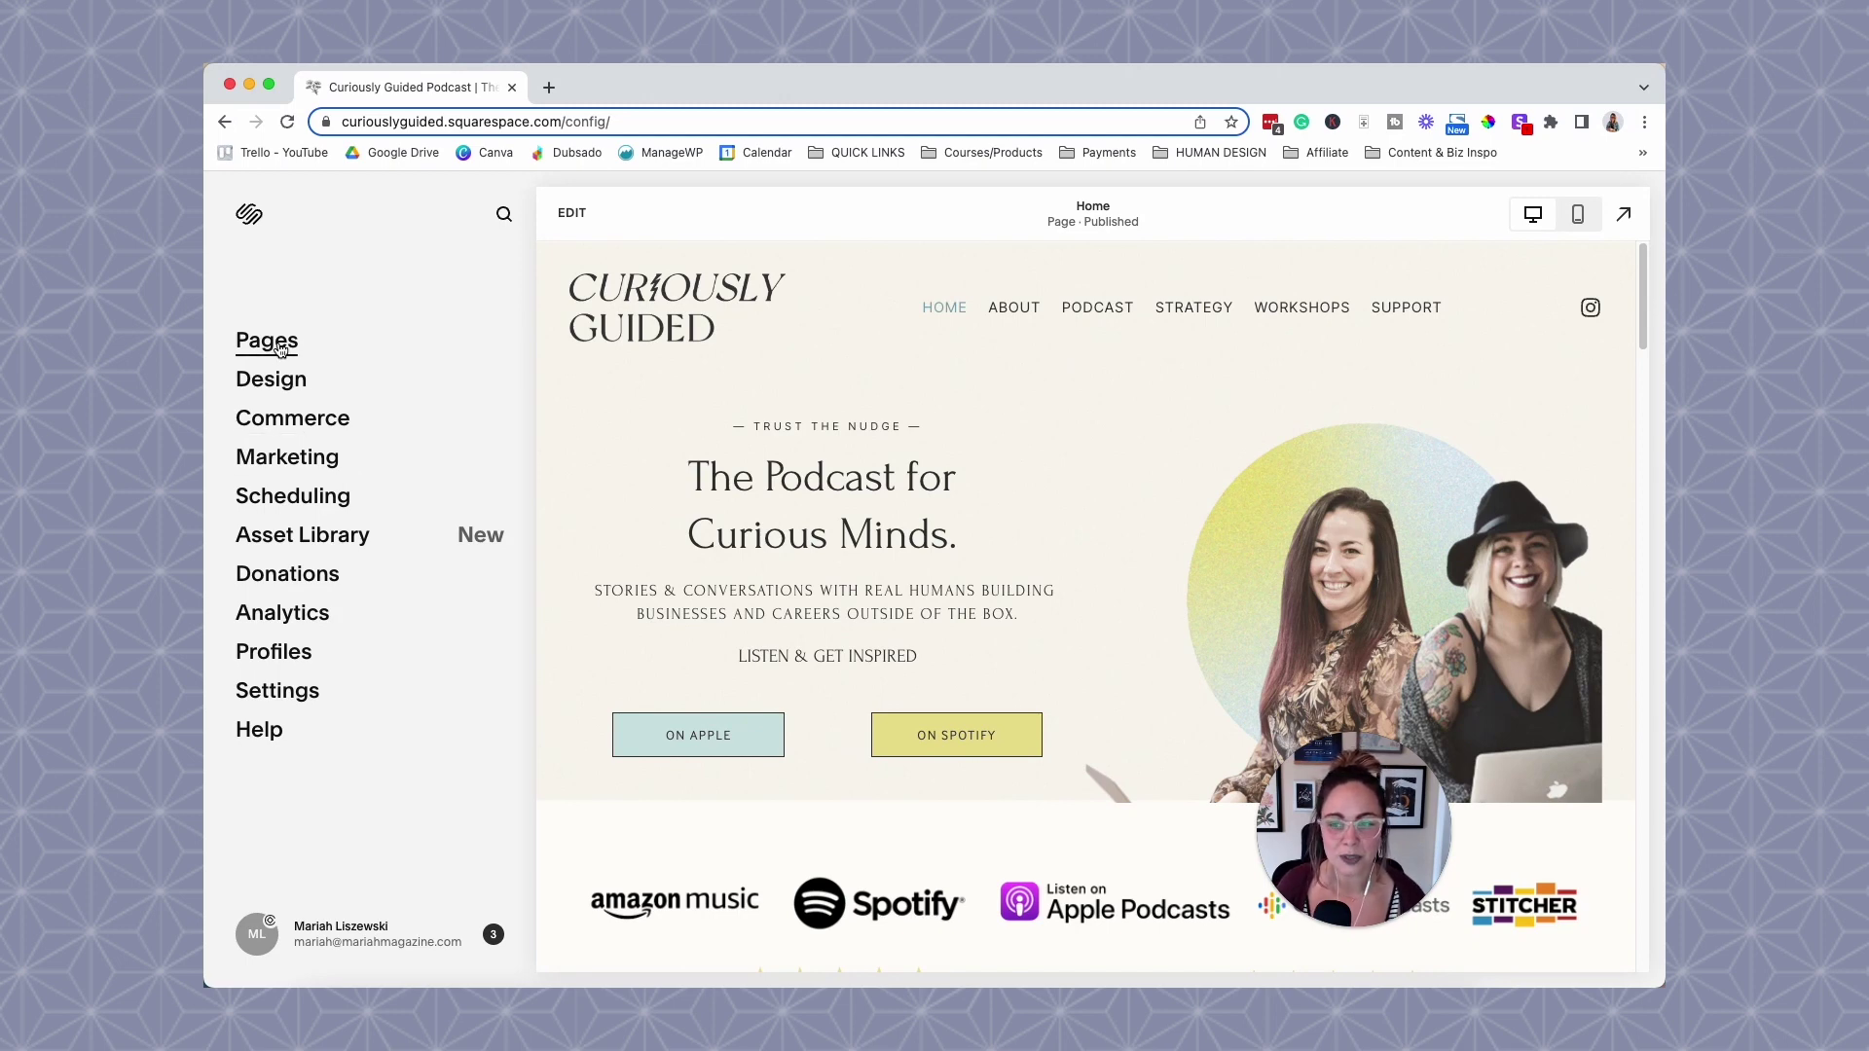
# In Pages, move Home into Not Linked and back into Main Navigation, then preview About.
pyautogui.click(277, 345)
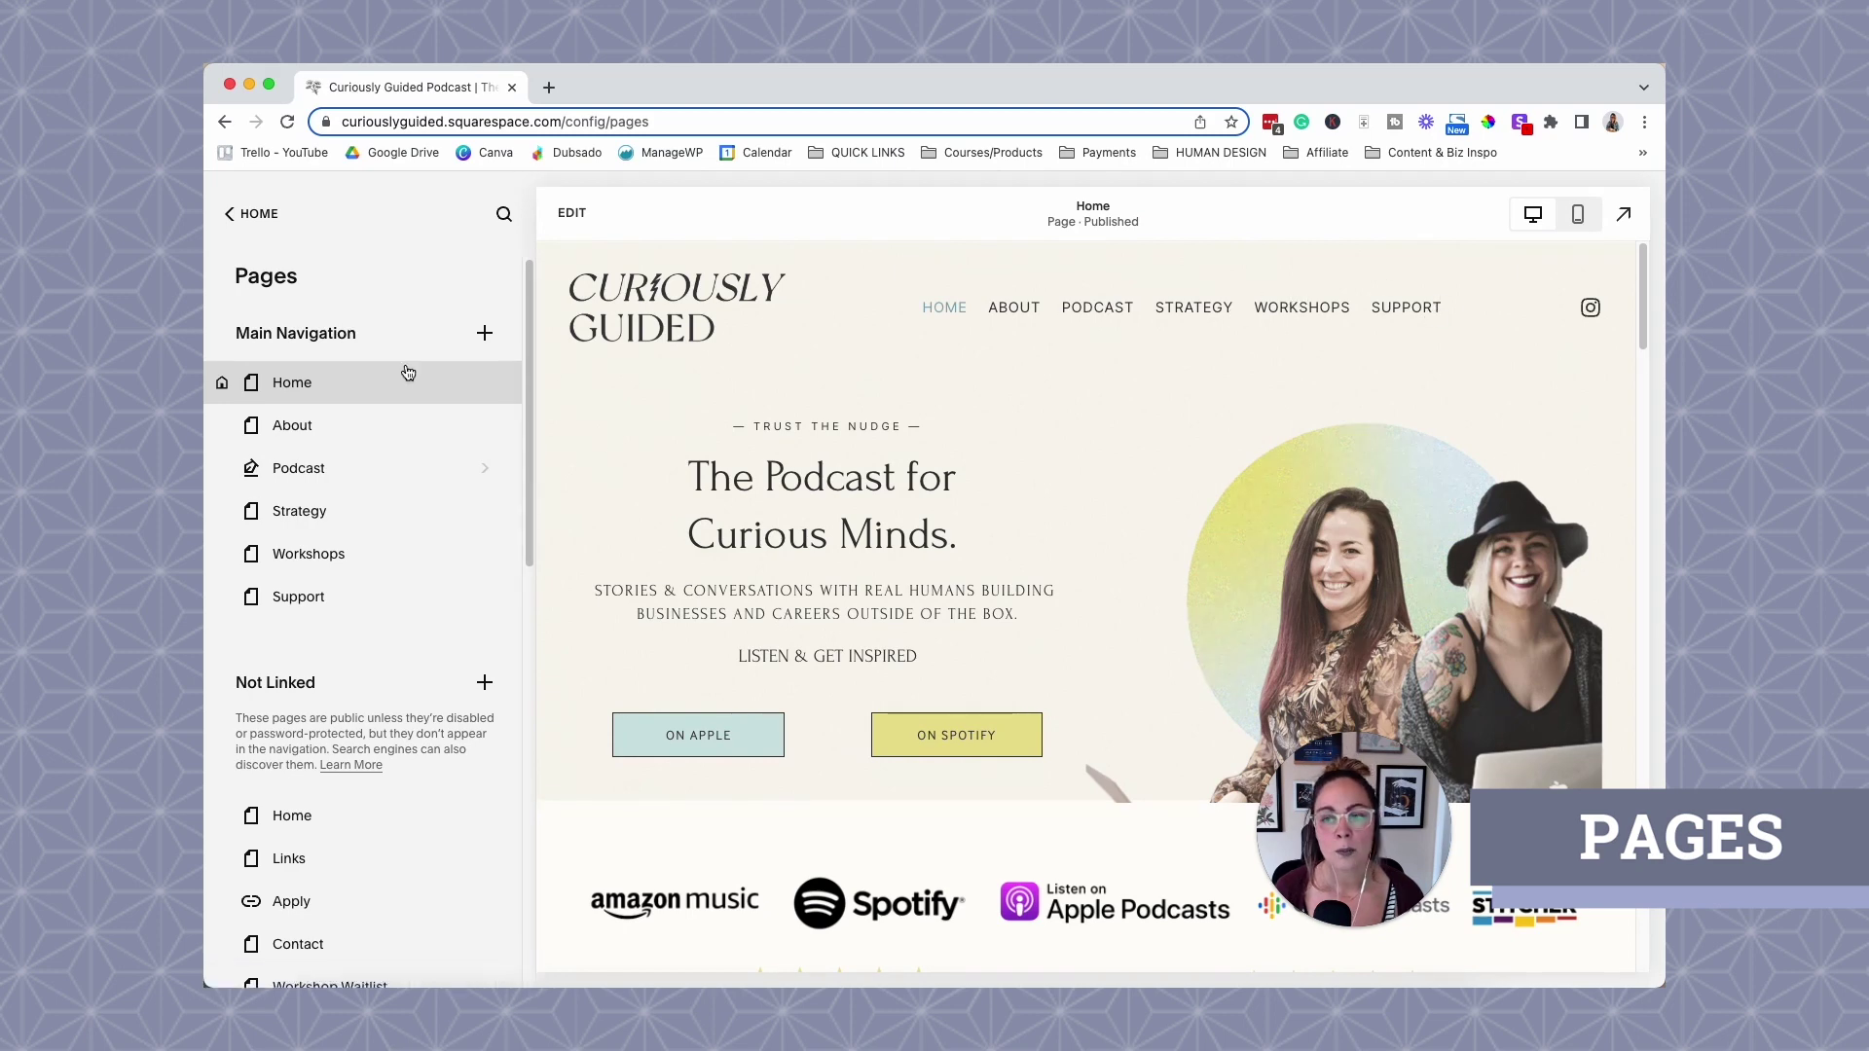
pyautogui.moveTo(396, 387); pyautogui.dragTo(365, 779)
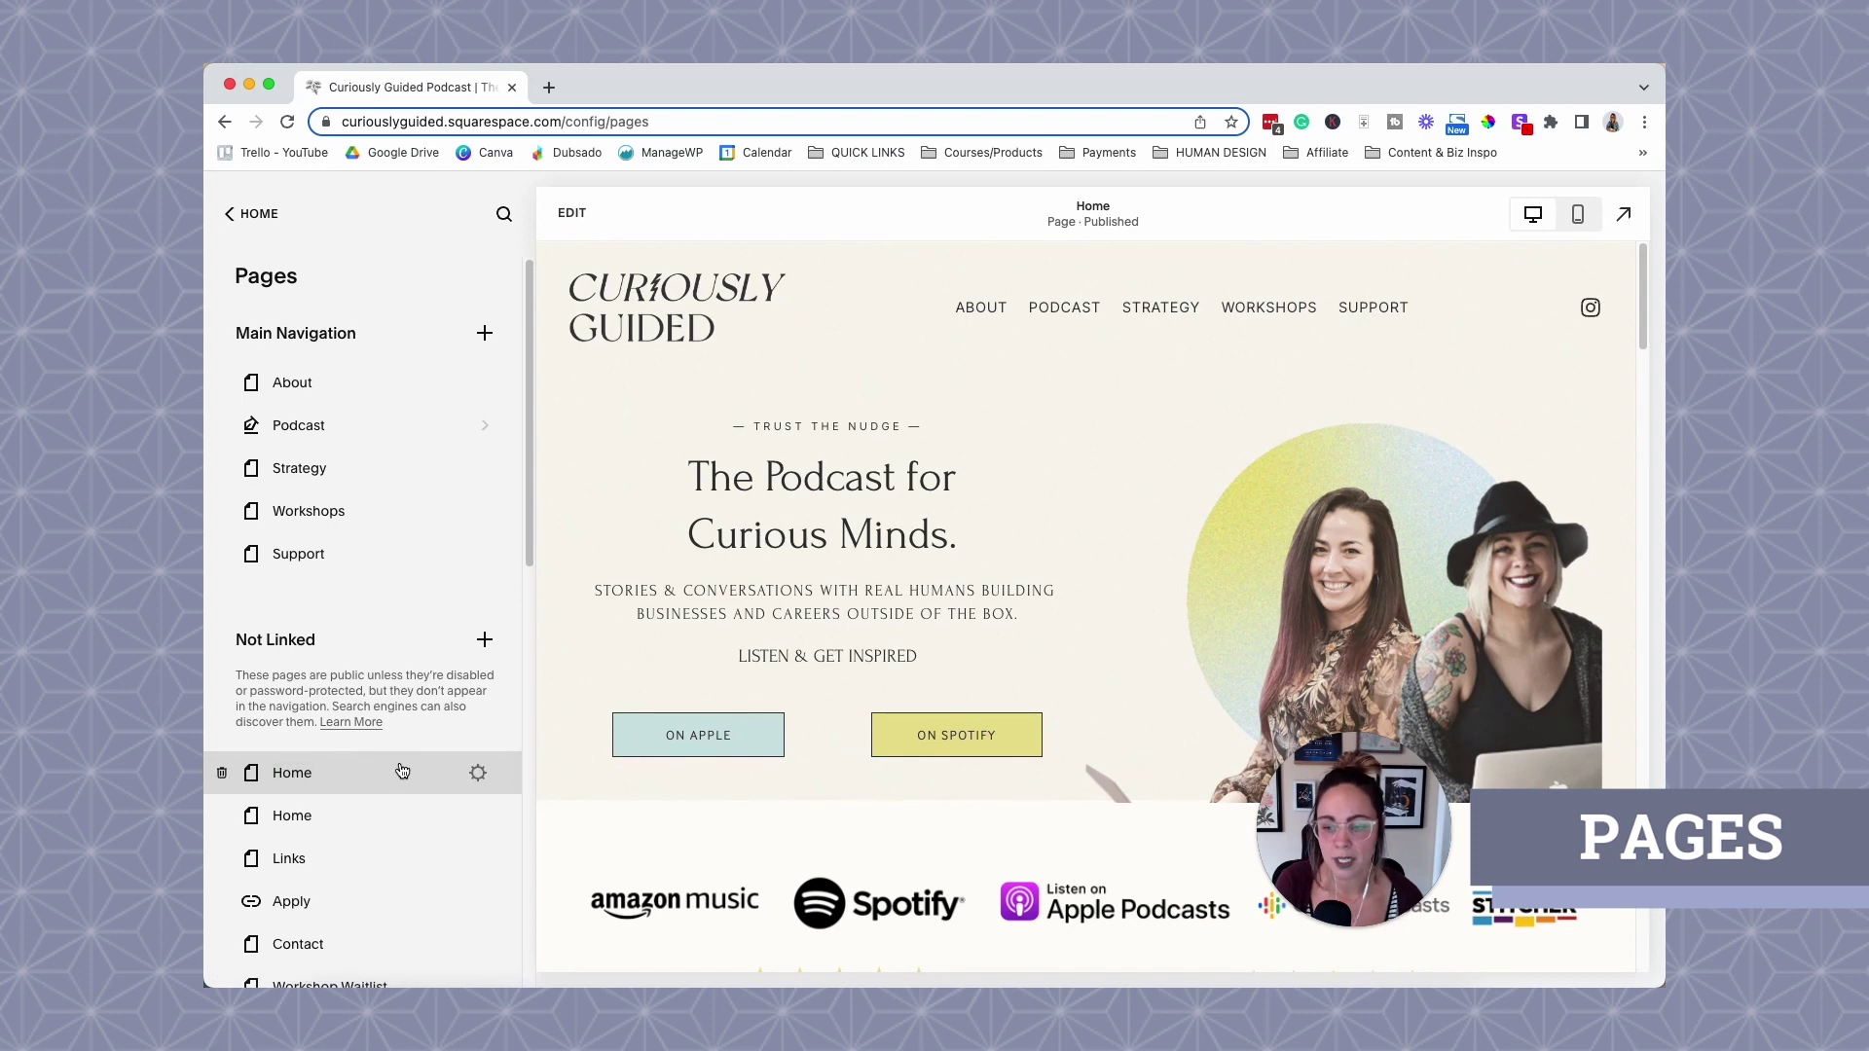
pyautogui.moveTo(401, 770); pyautogui.dragTo(409, 382)
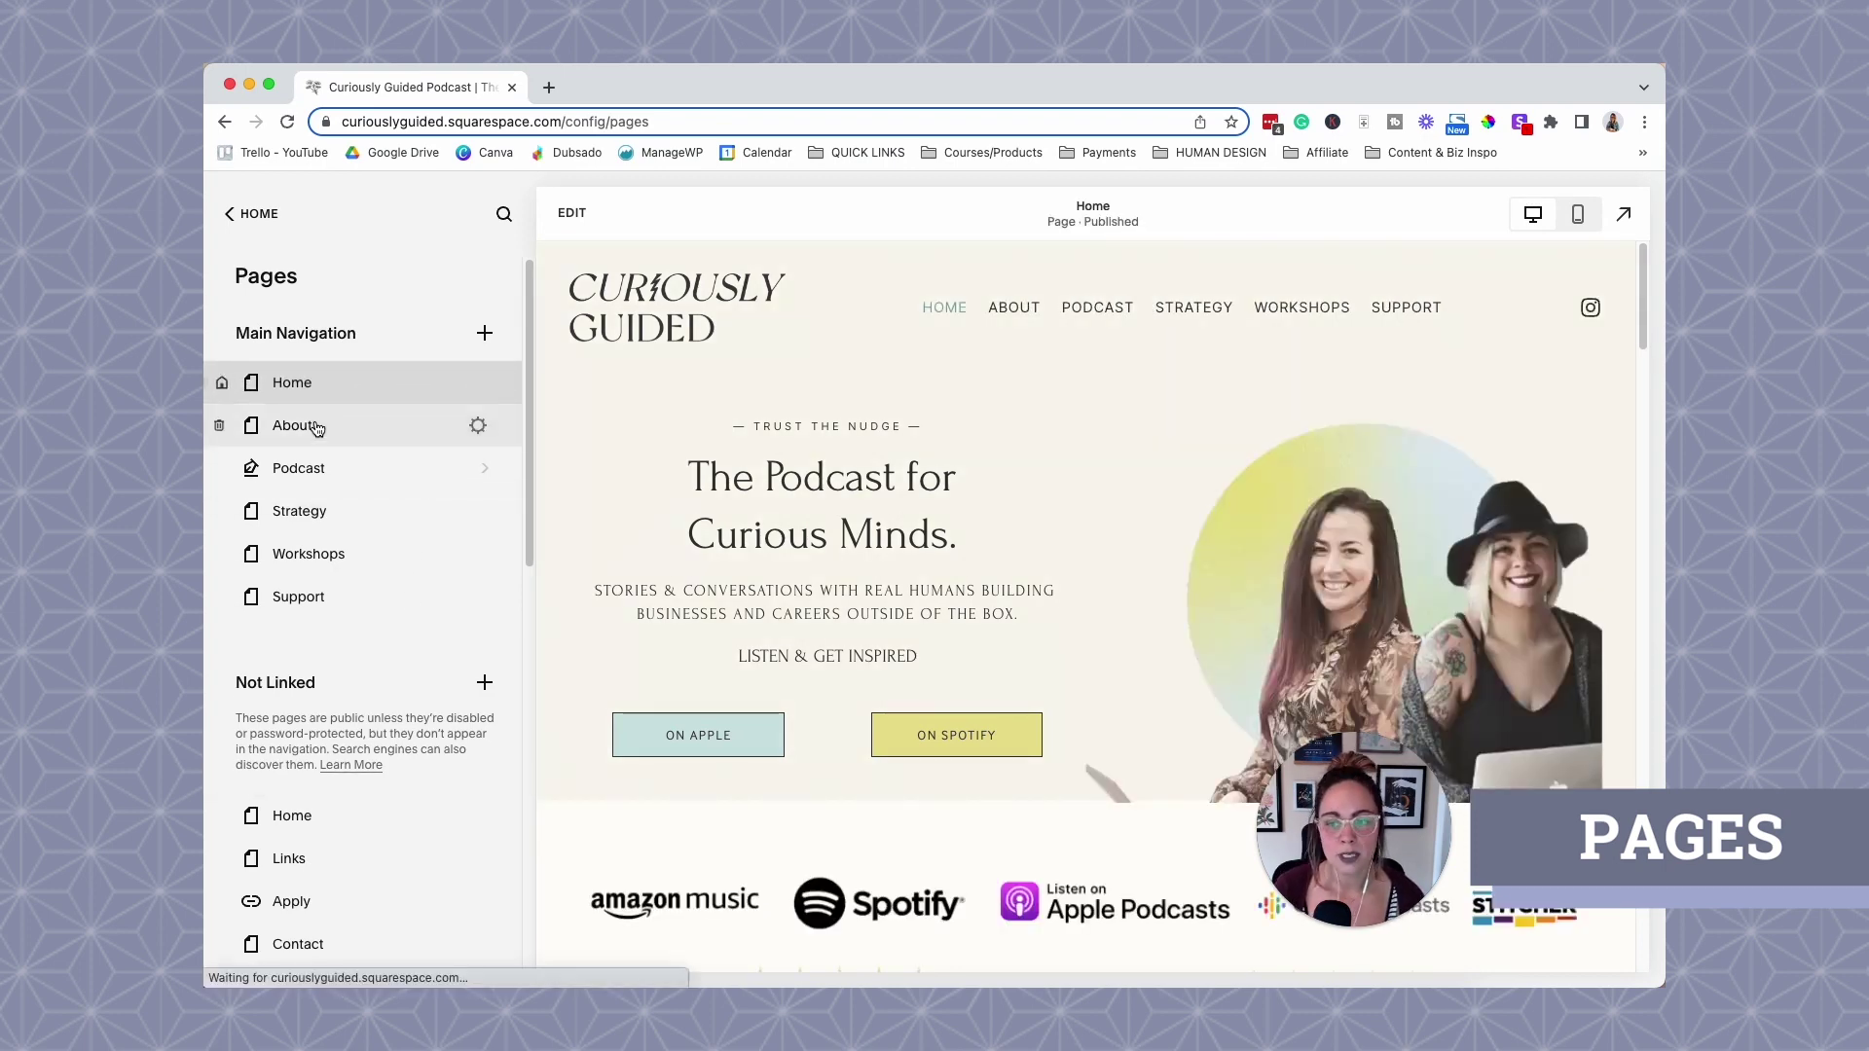
pyautogui.click(315, 429)
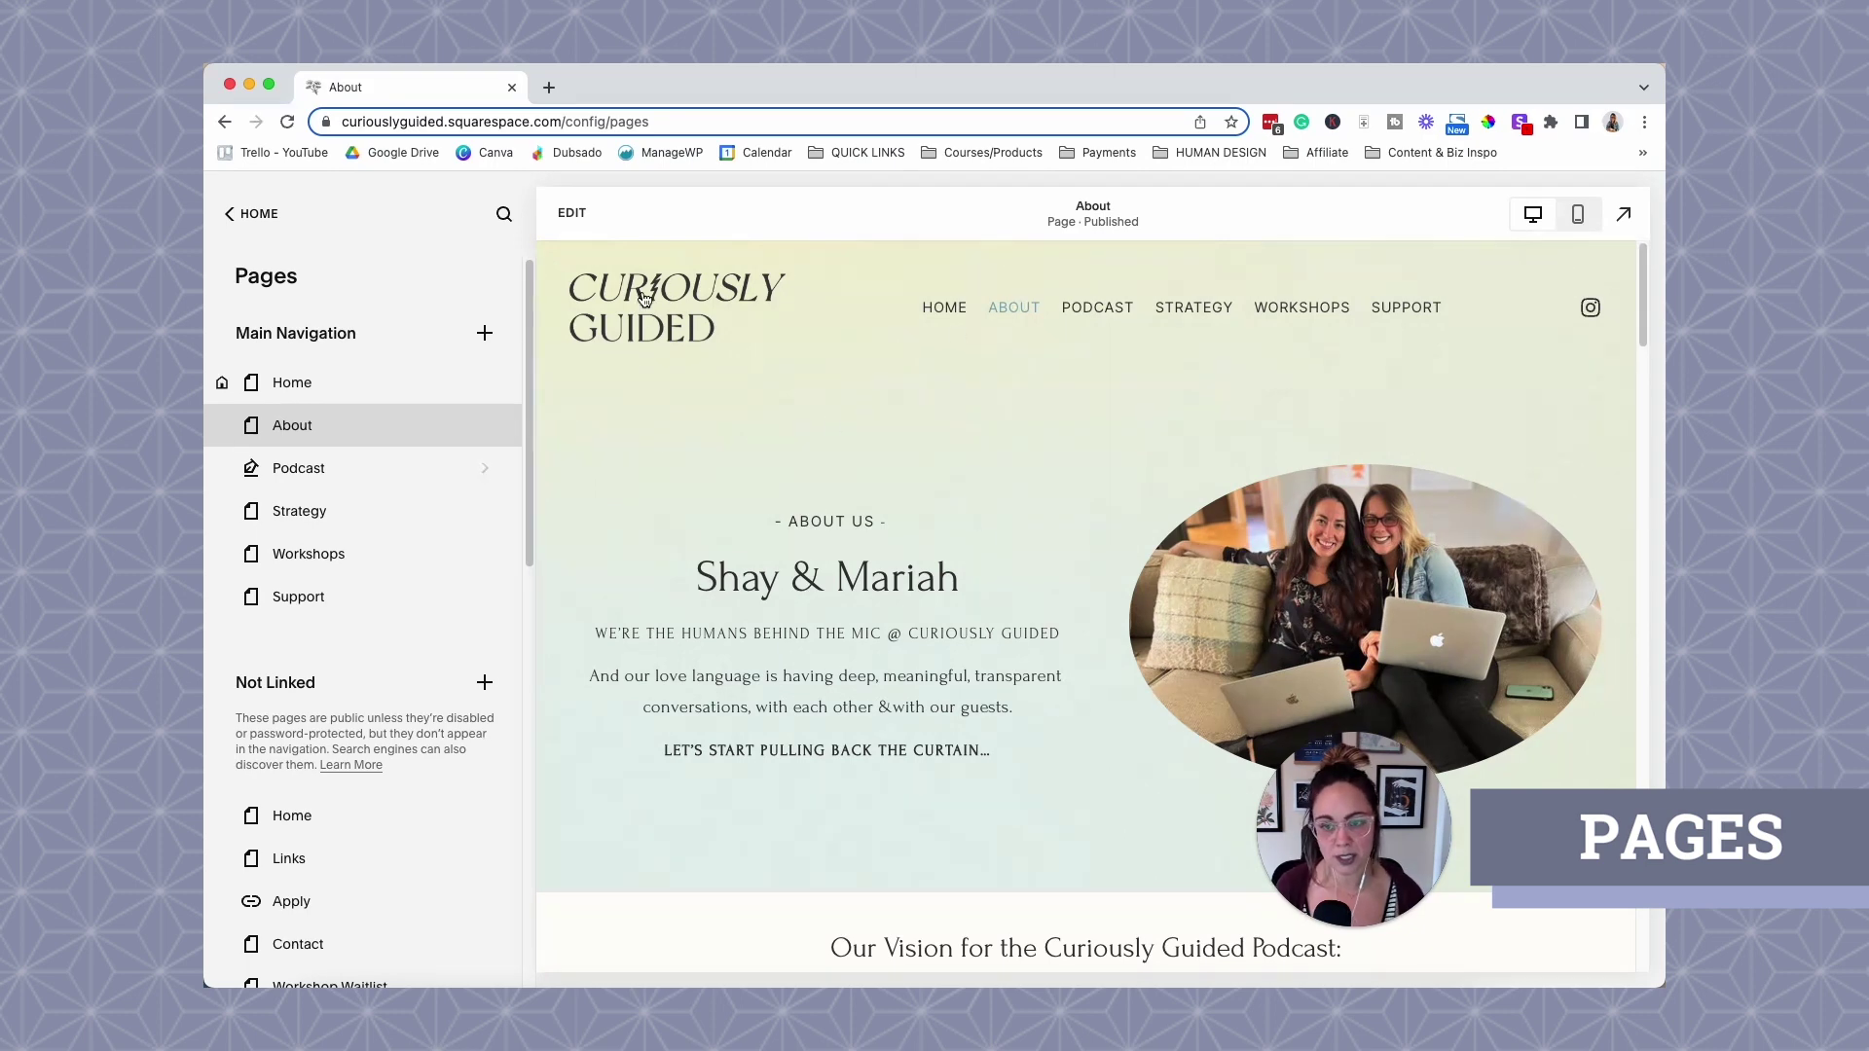
pyautogui.click(574, 213)
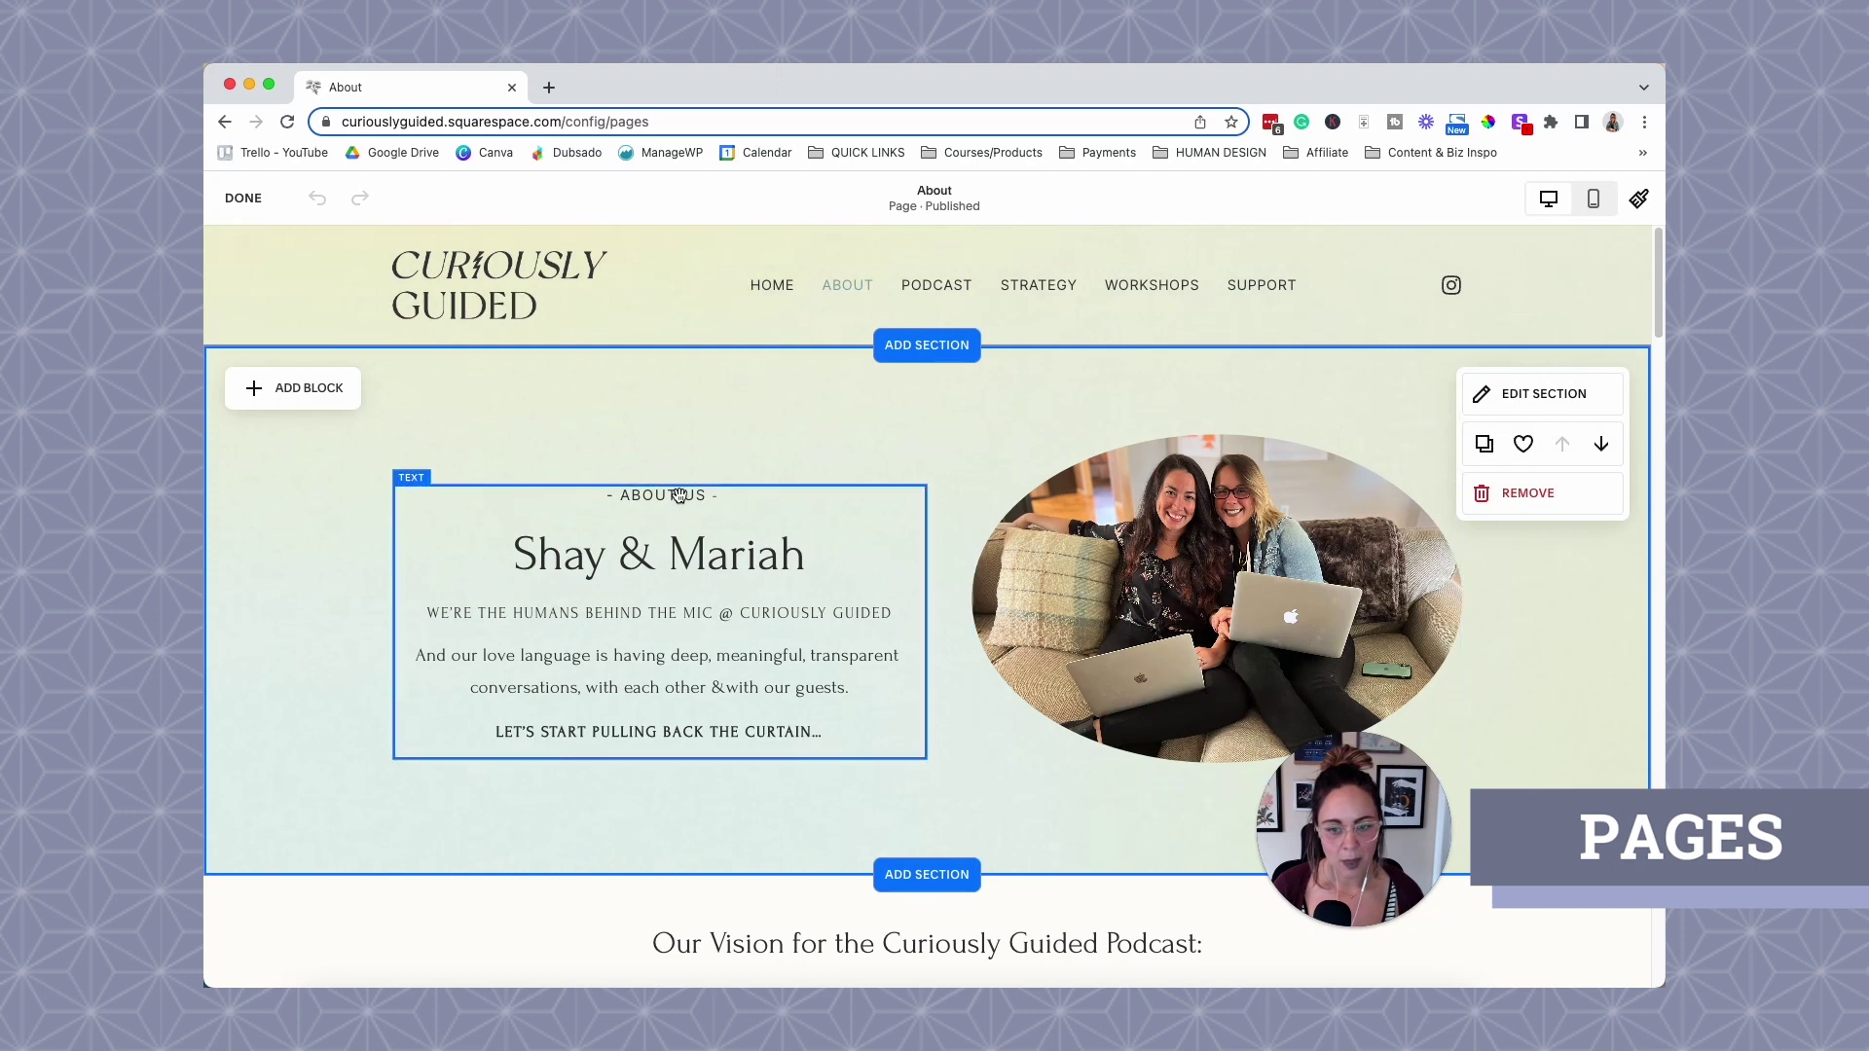
pyautogui.click(680, 497)
pyautogui.click(679, 497)
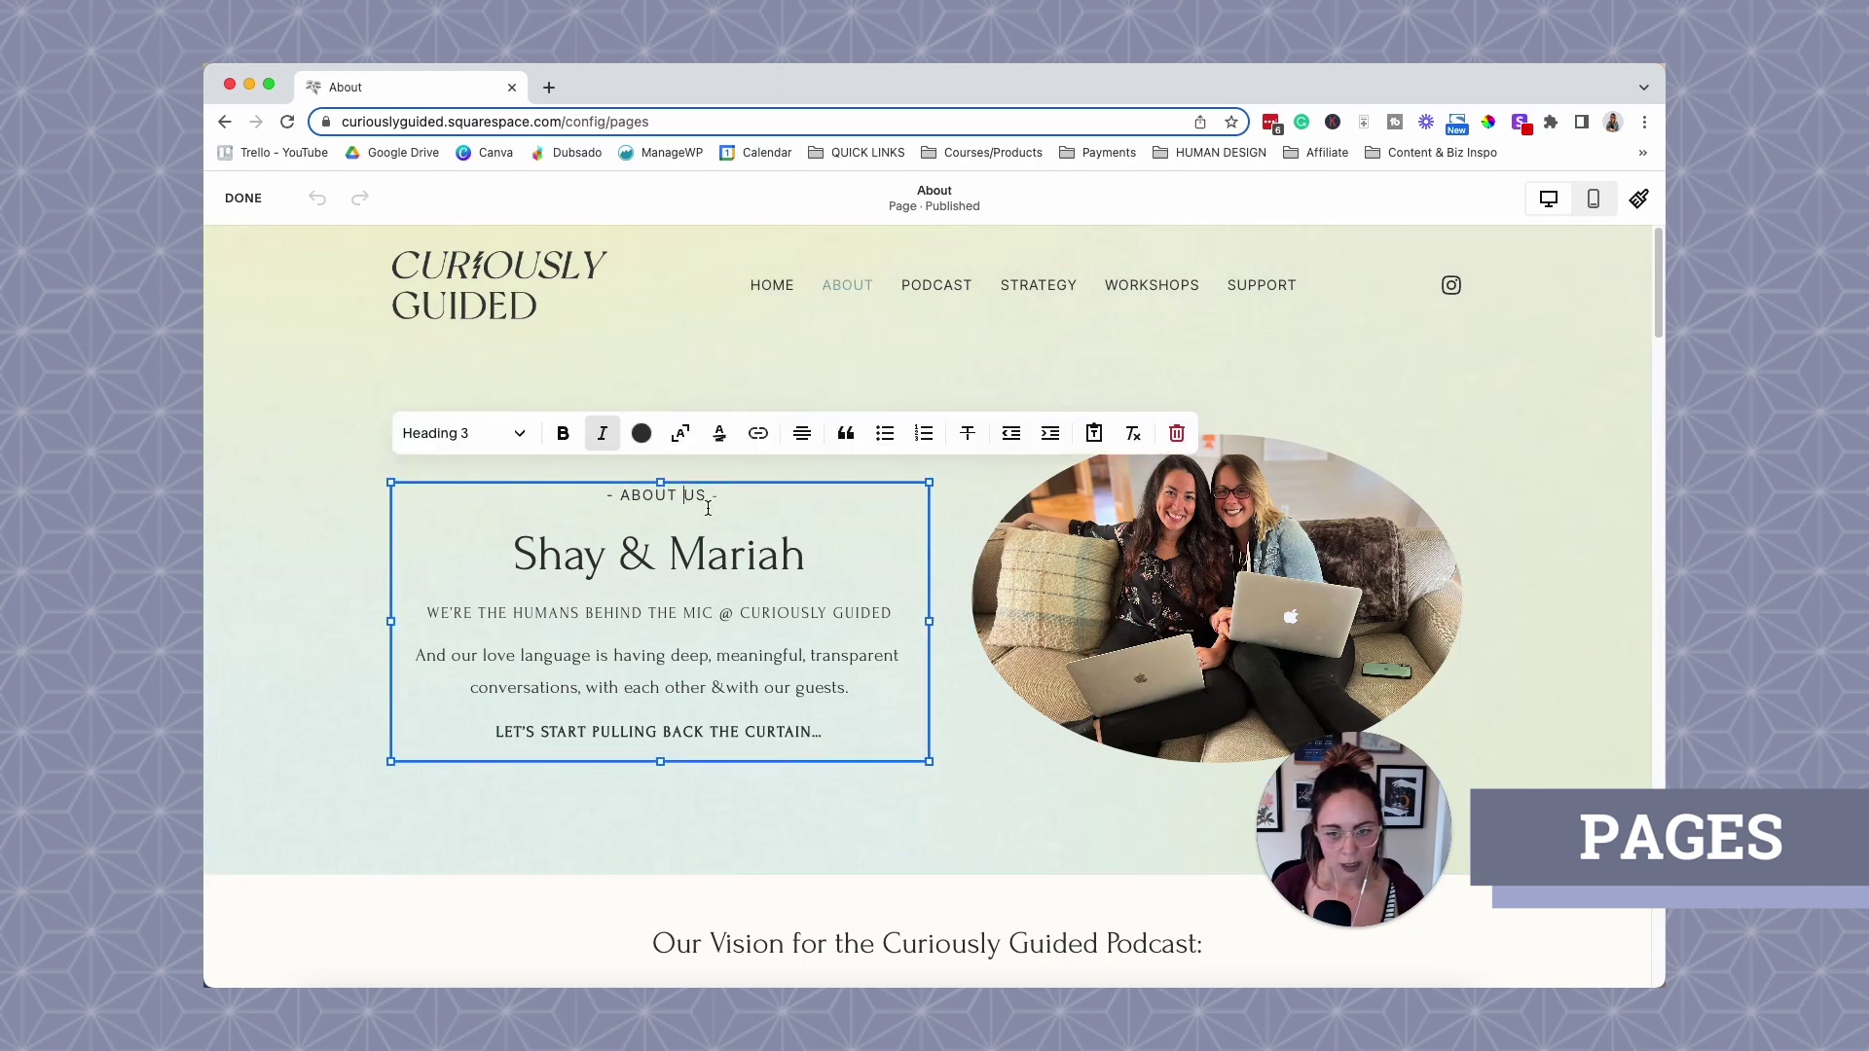
pyautogui.click(751, 555)
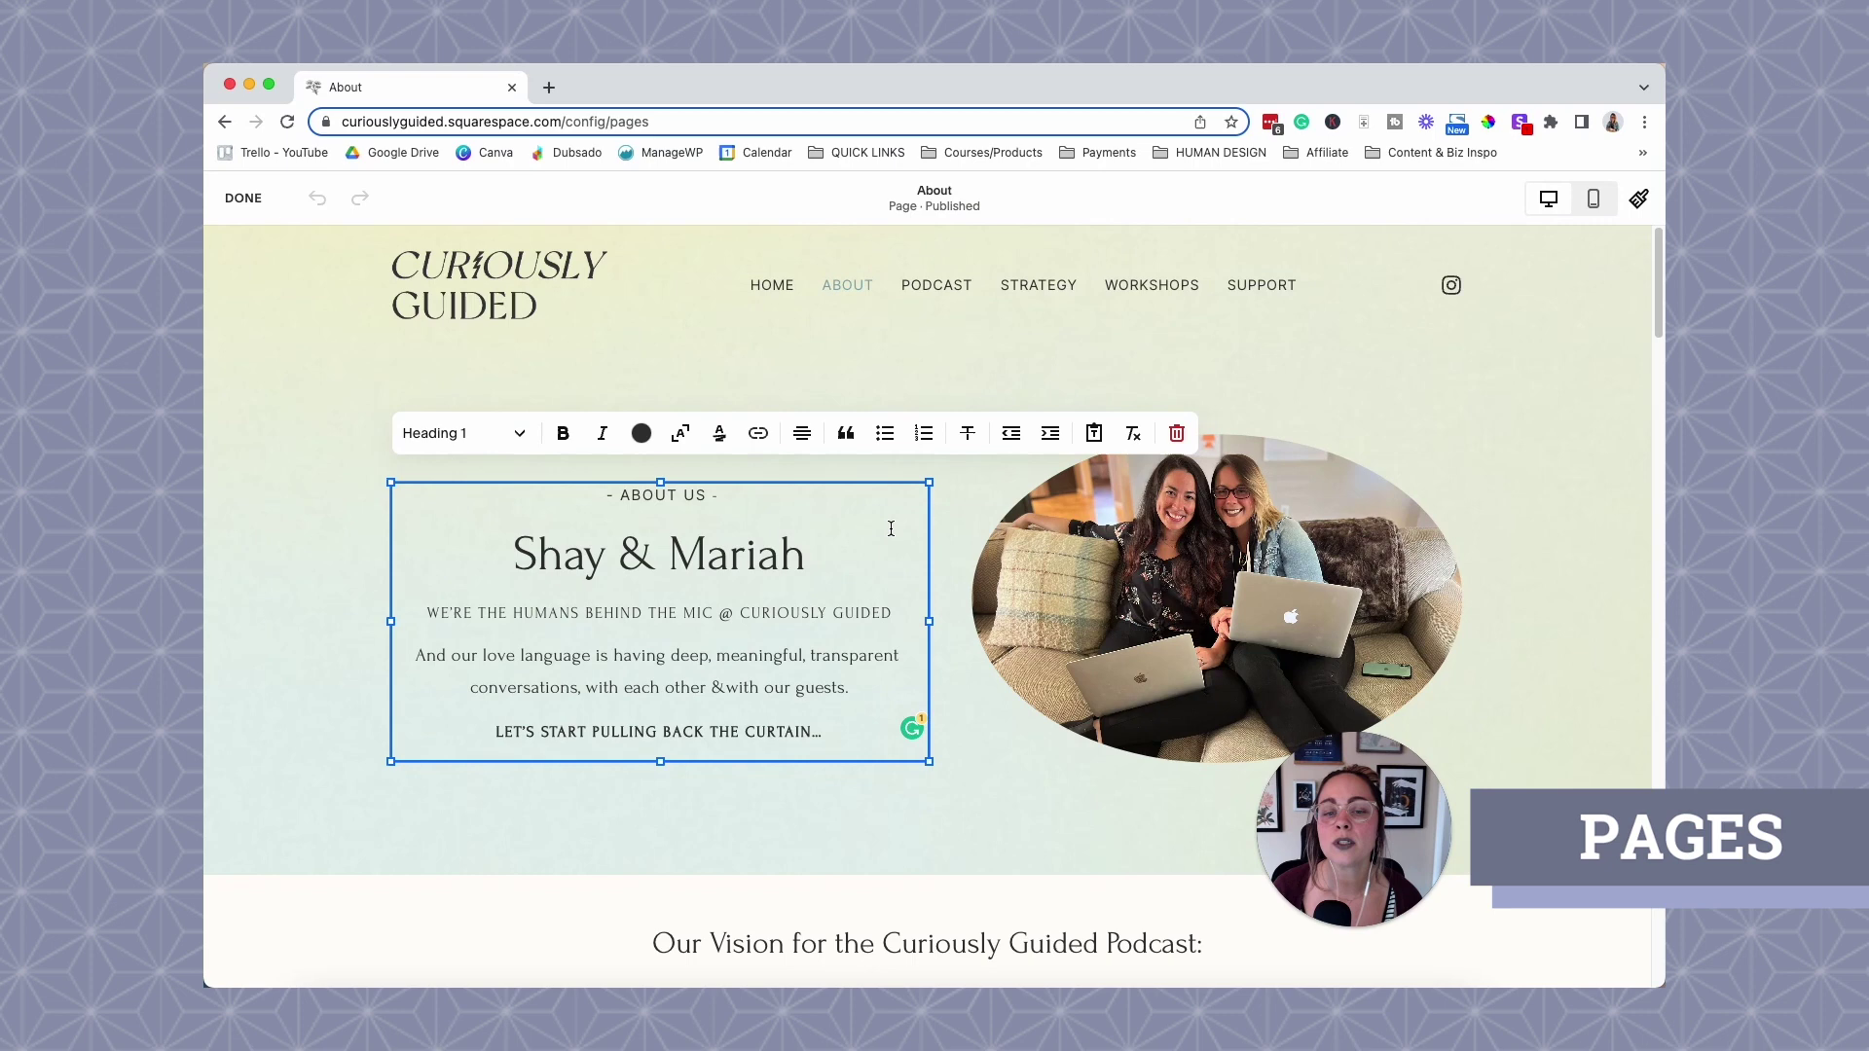
pyautogui.click(1117, 556)
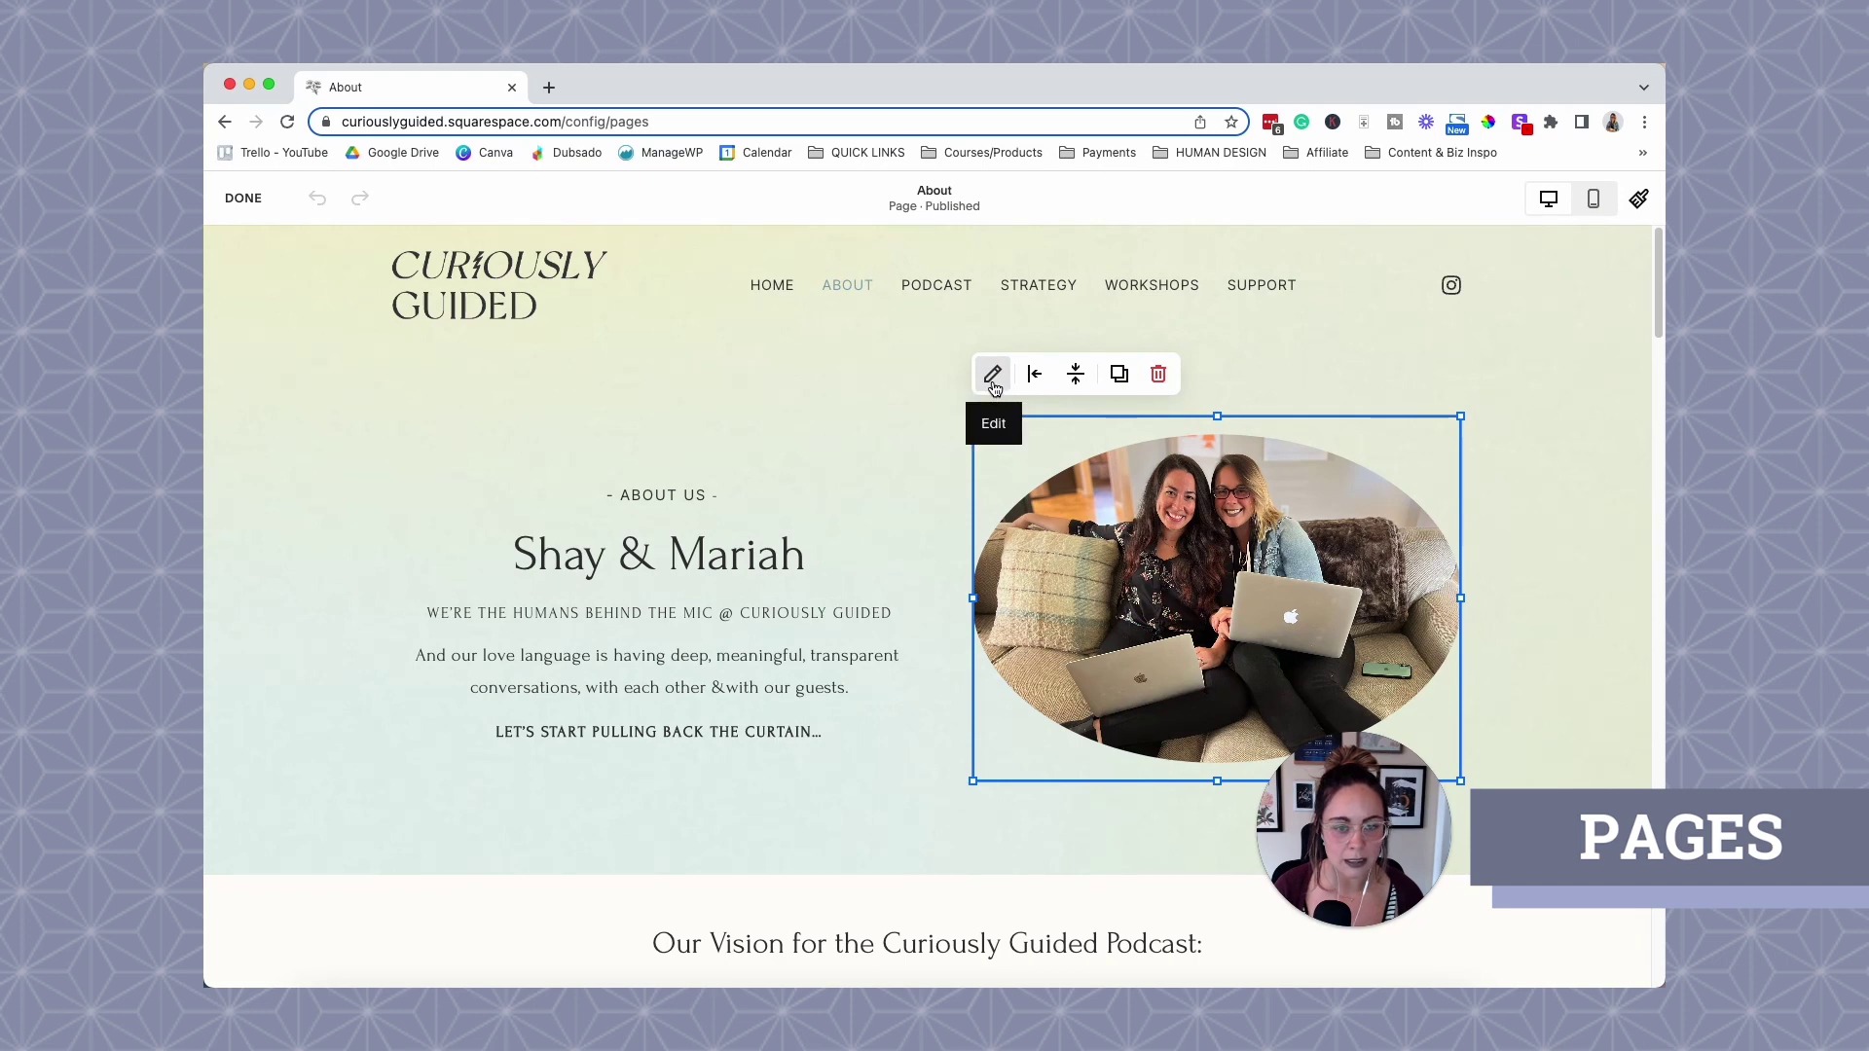
pyautogui.click(992, 376)
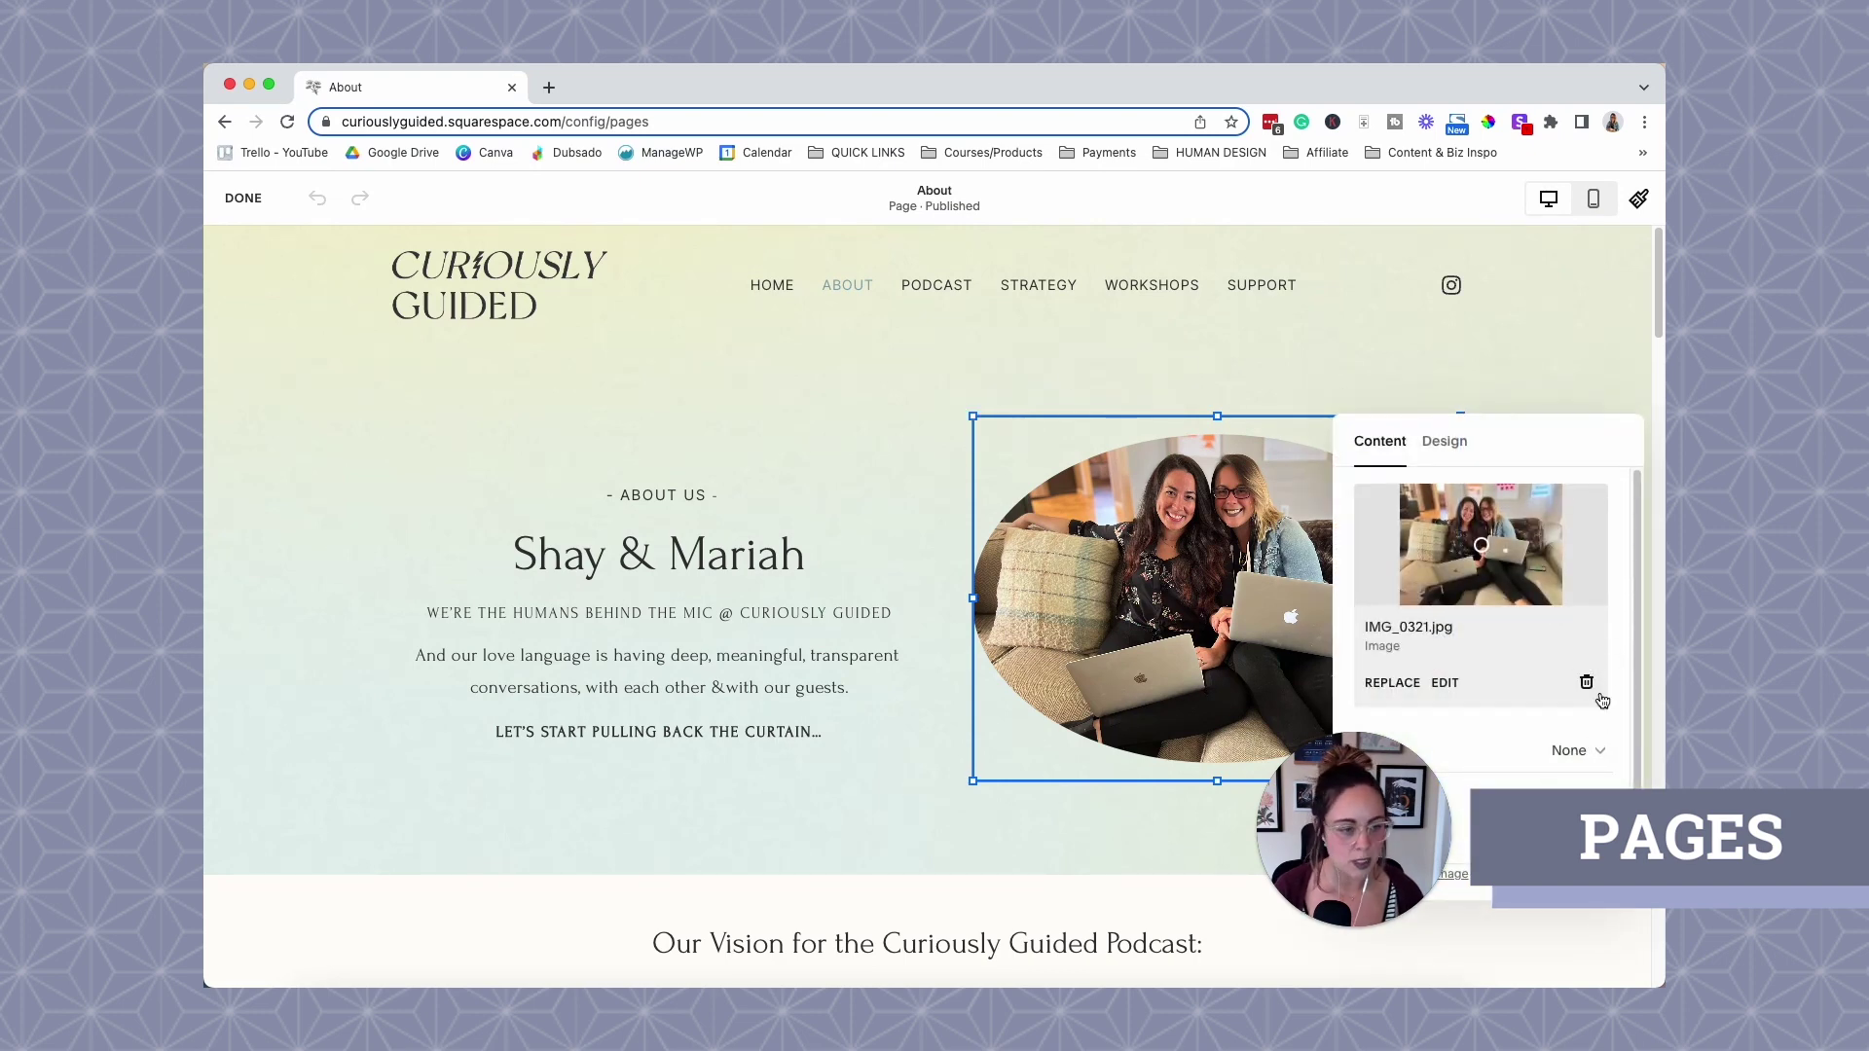
pyautogui.click(1445, 453)
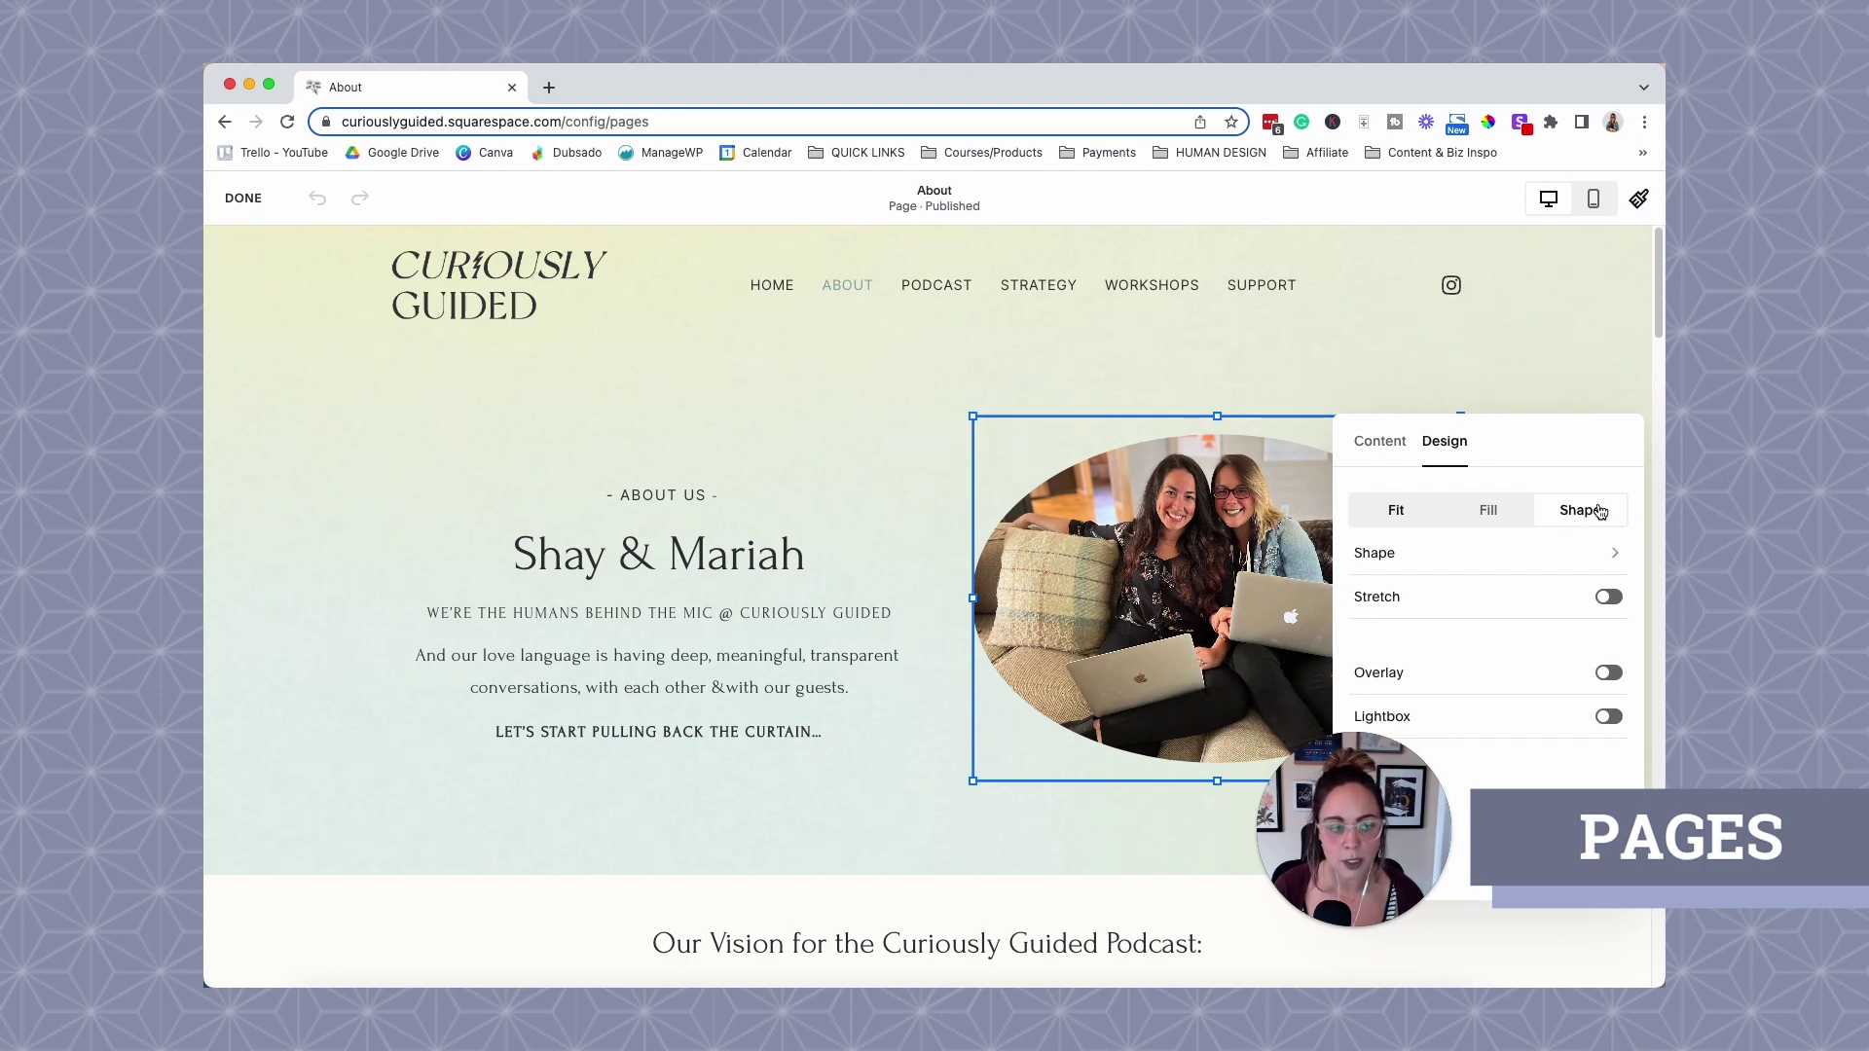
pyautogui.click(1486, 513)
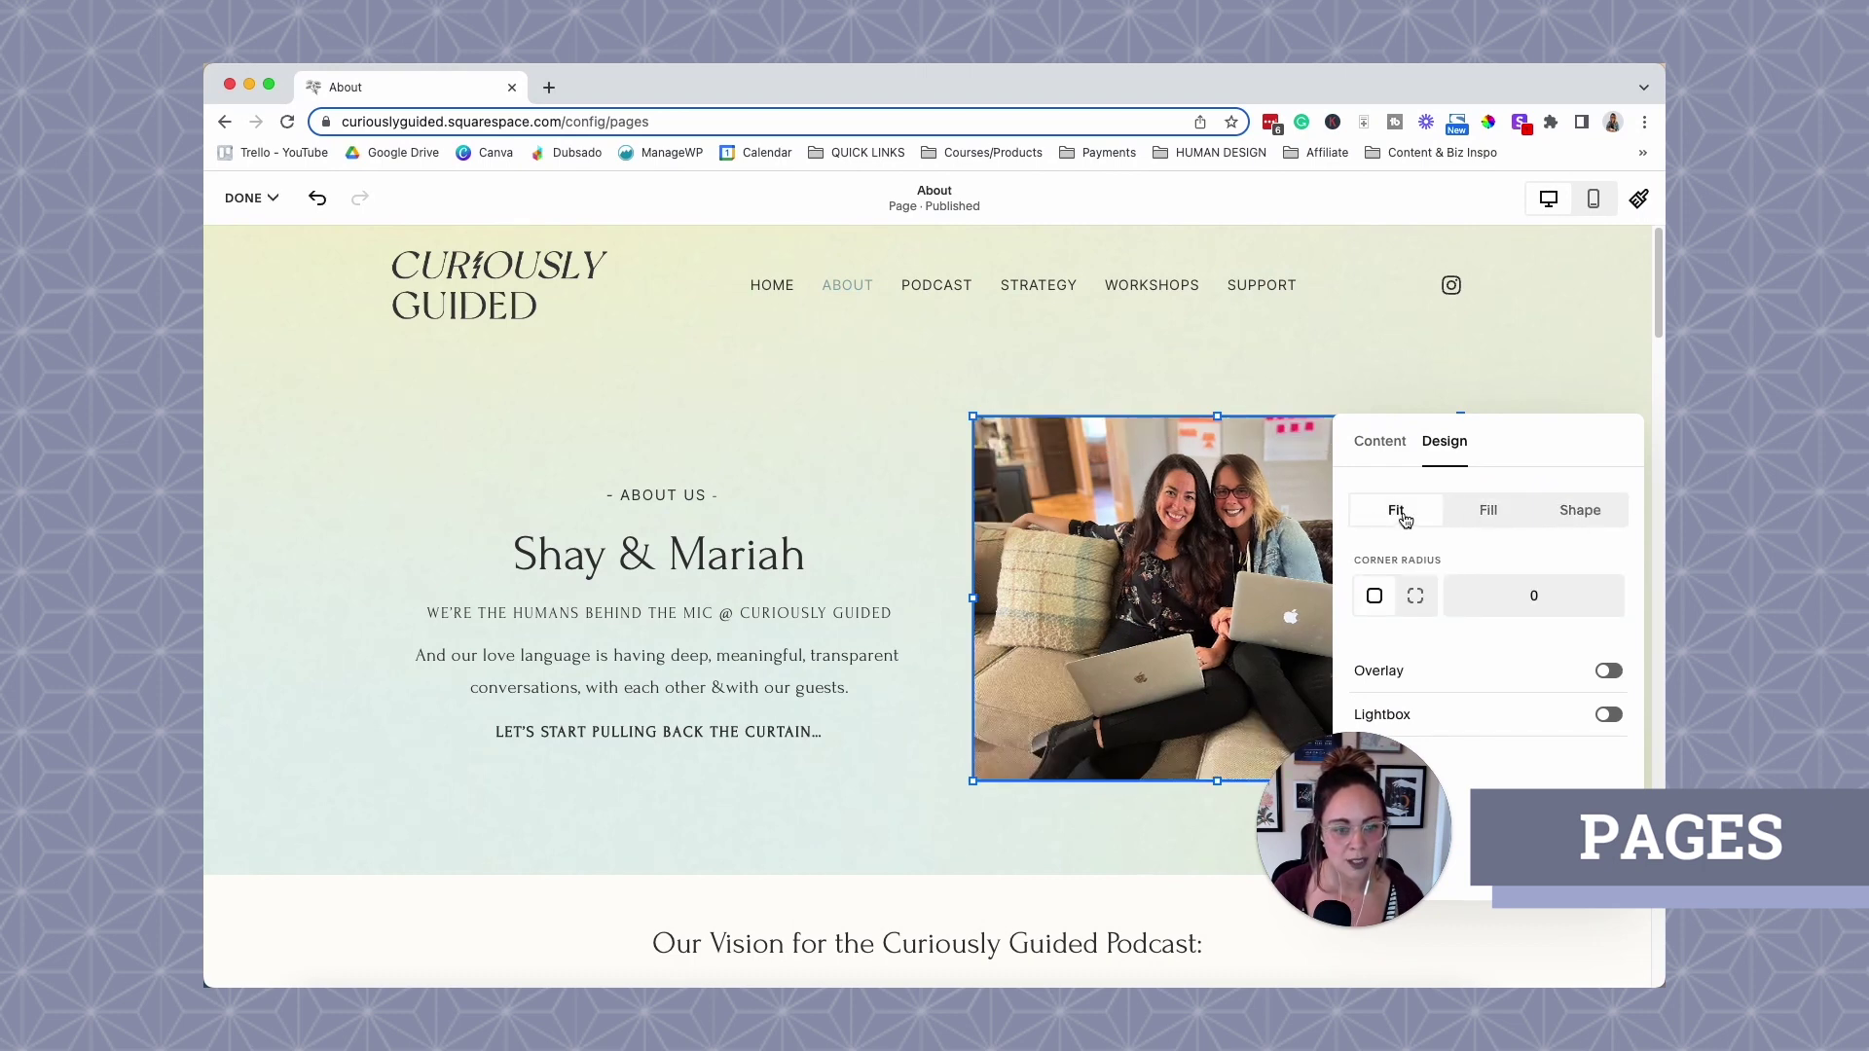
pyautogui.click(1583, 513)
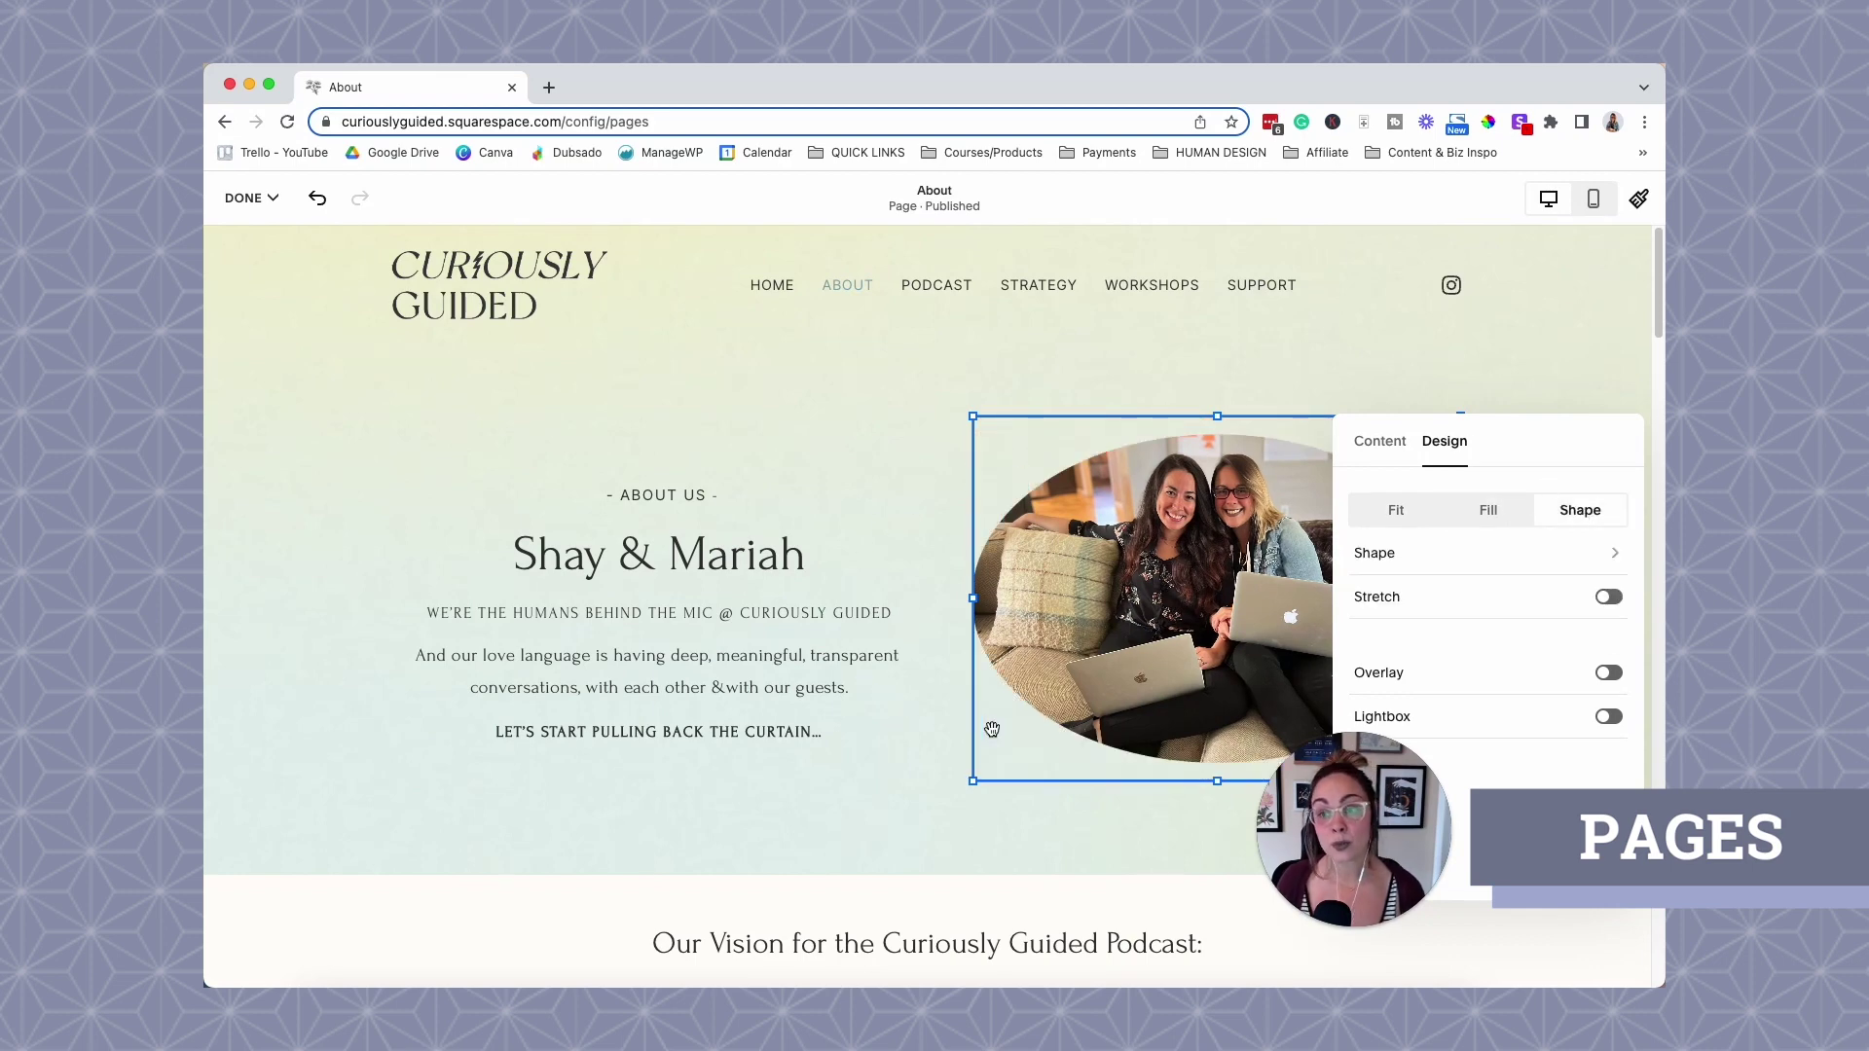
pyautogui.click(922, 834)
pyautogui.scroll(-3, 974, 823)
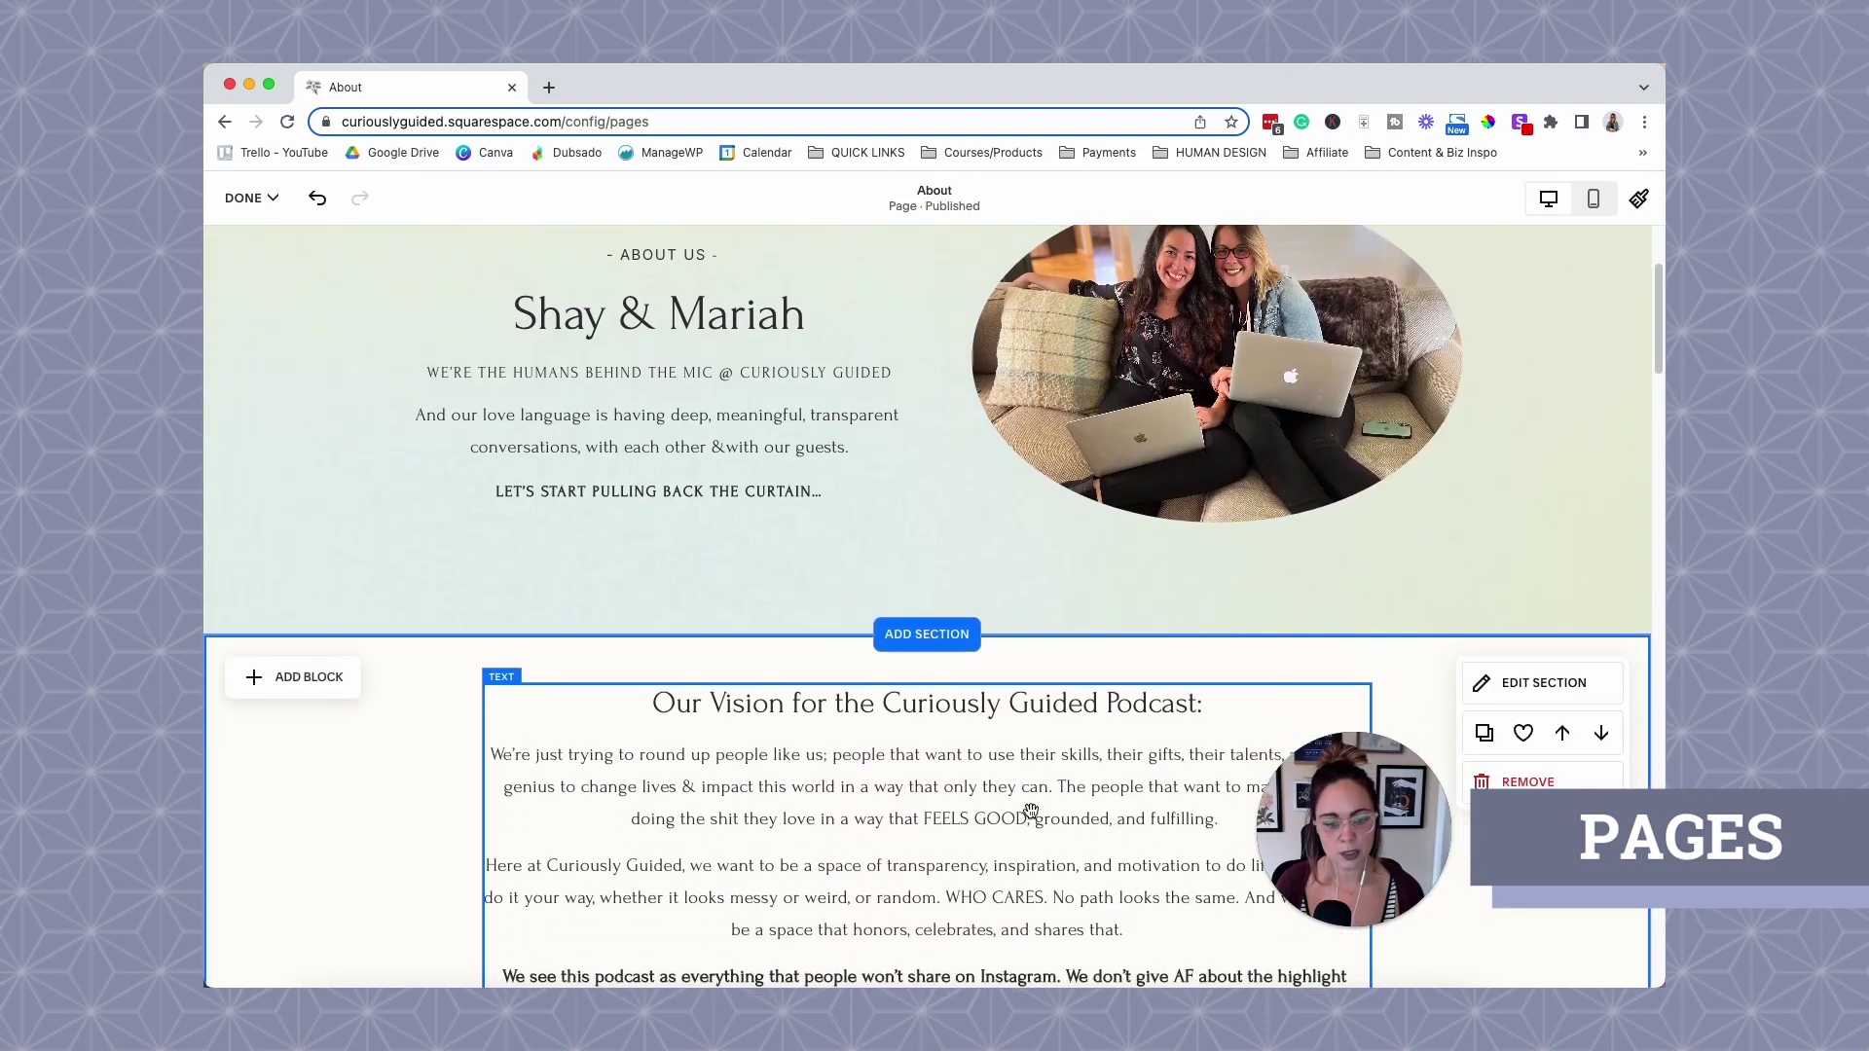
pyautogui.scroll(-10, 1030, 812)
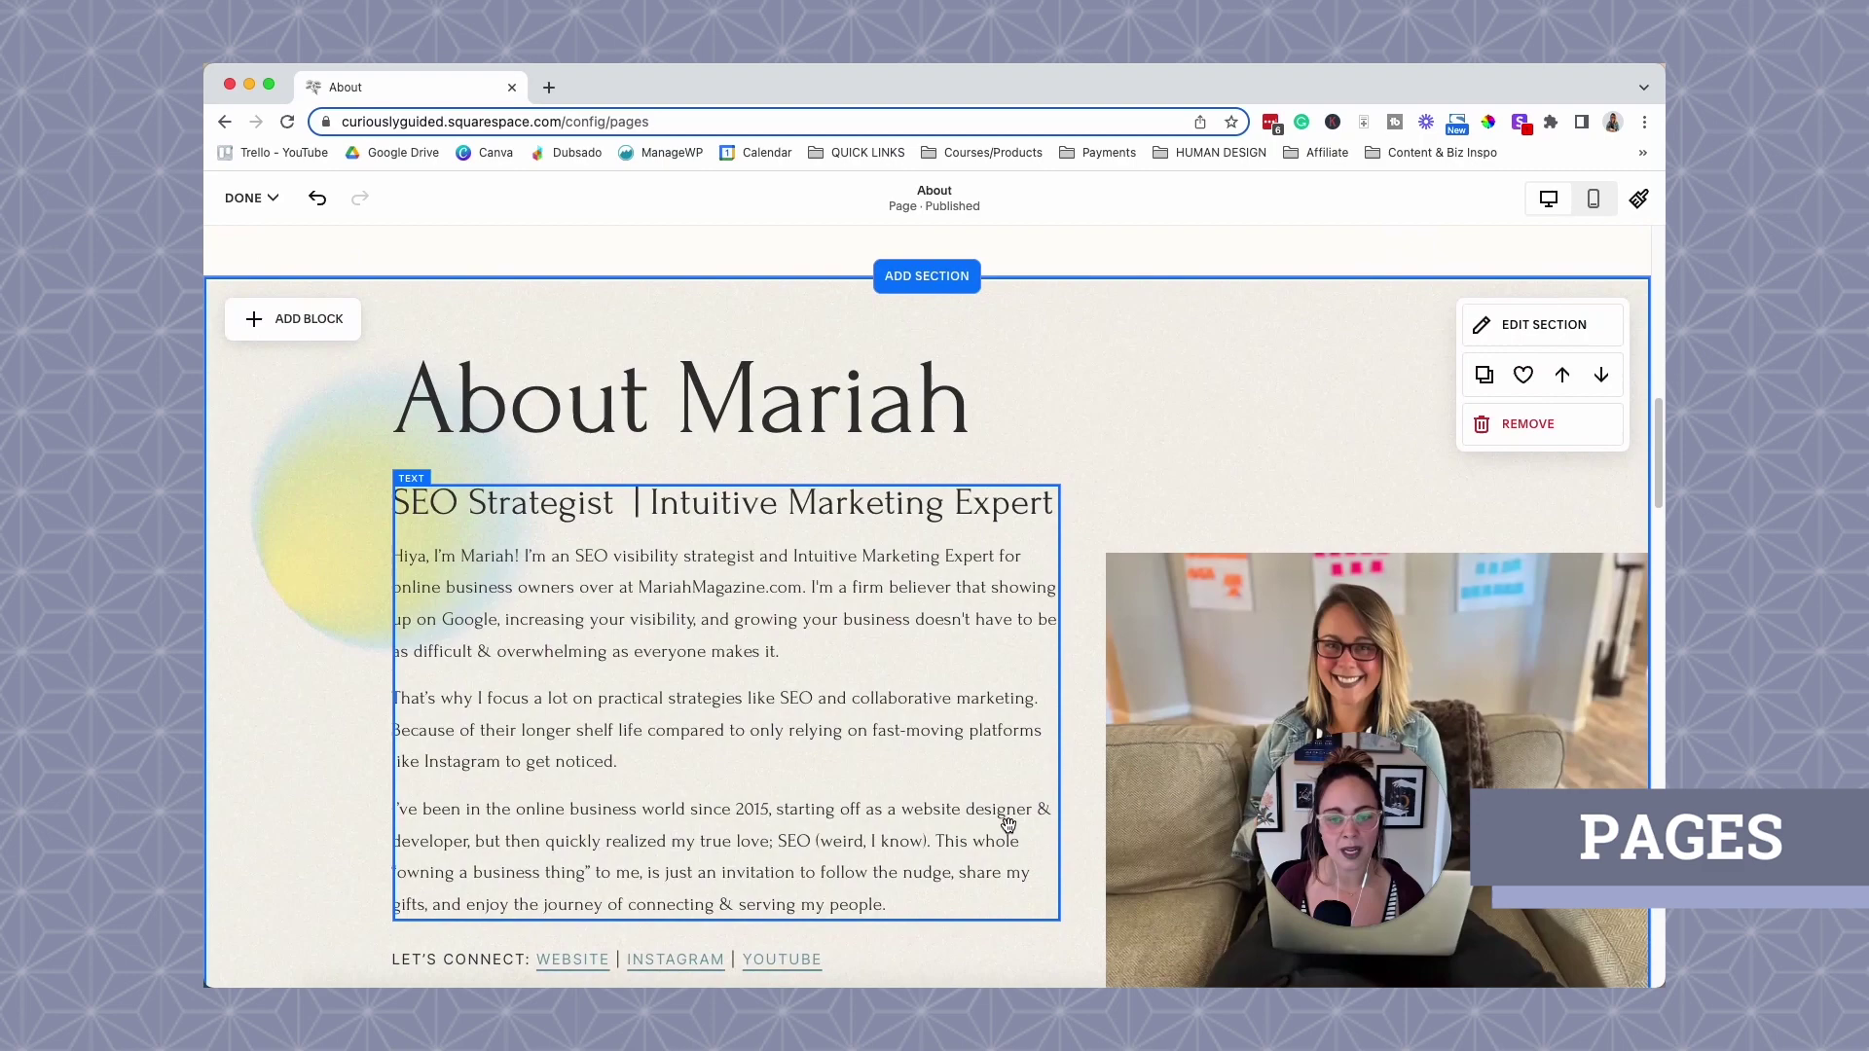
pyautogui.scroll(-8, 1008, 825)
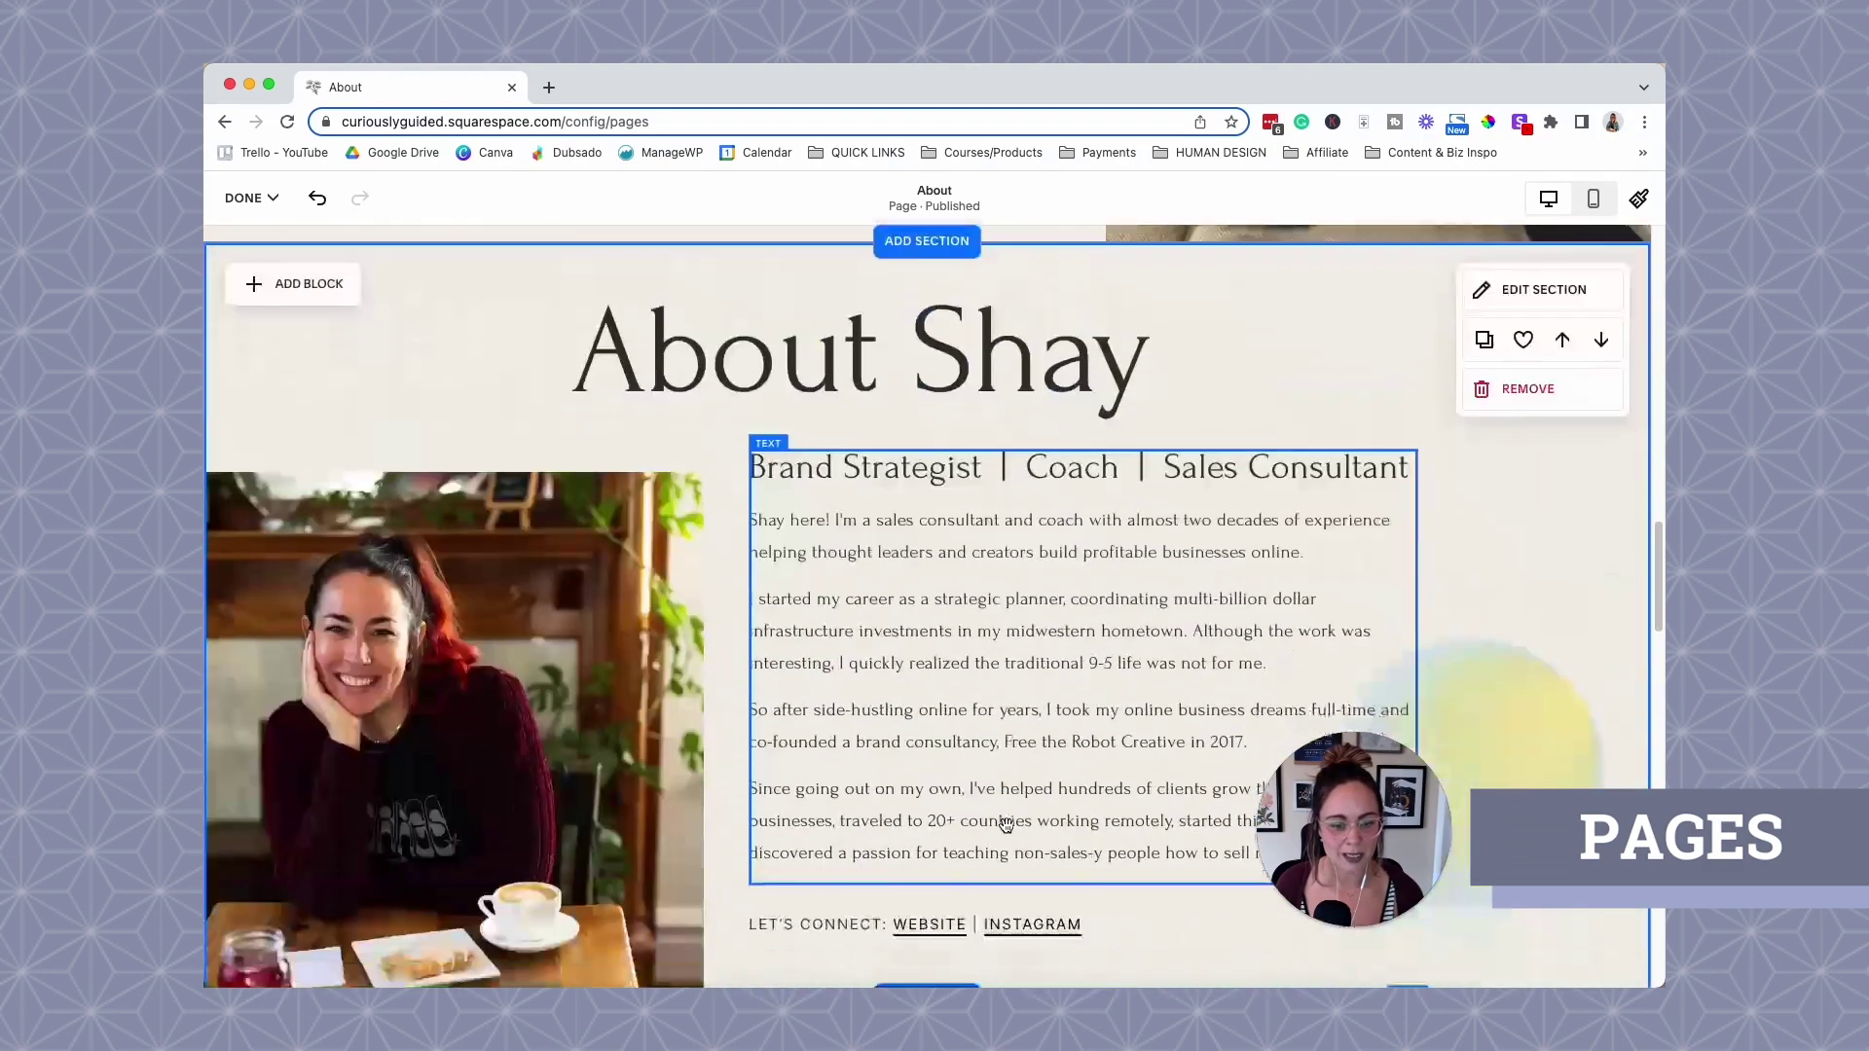
pyautogui.scroll(-4, 1007, 824)
pyautogui.scroll(6, 1004, 820)
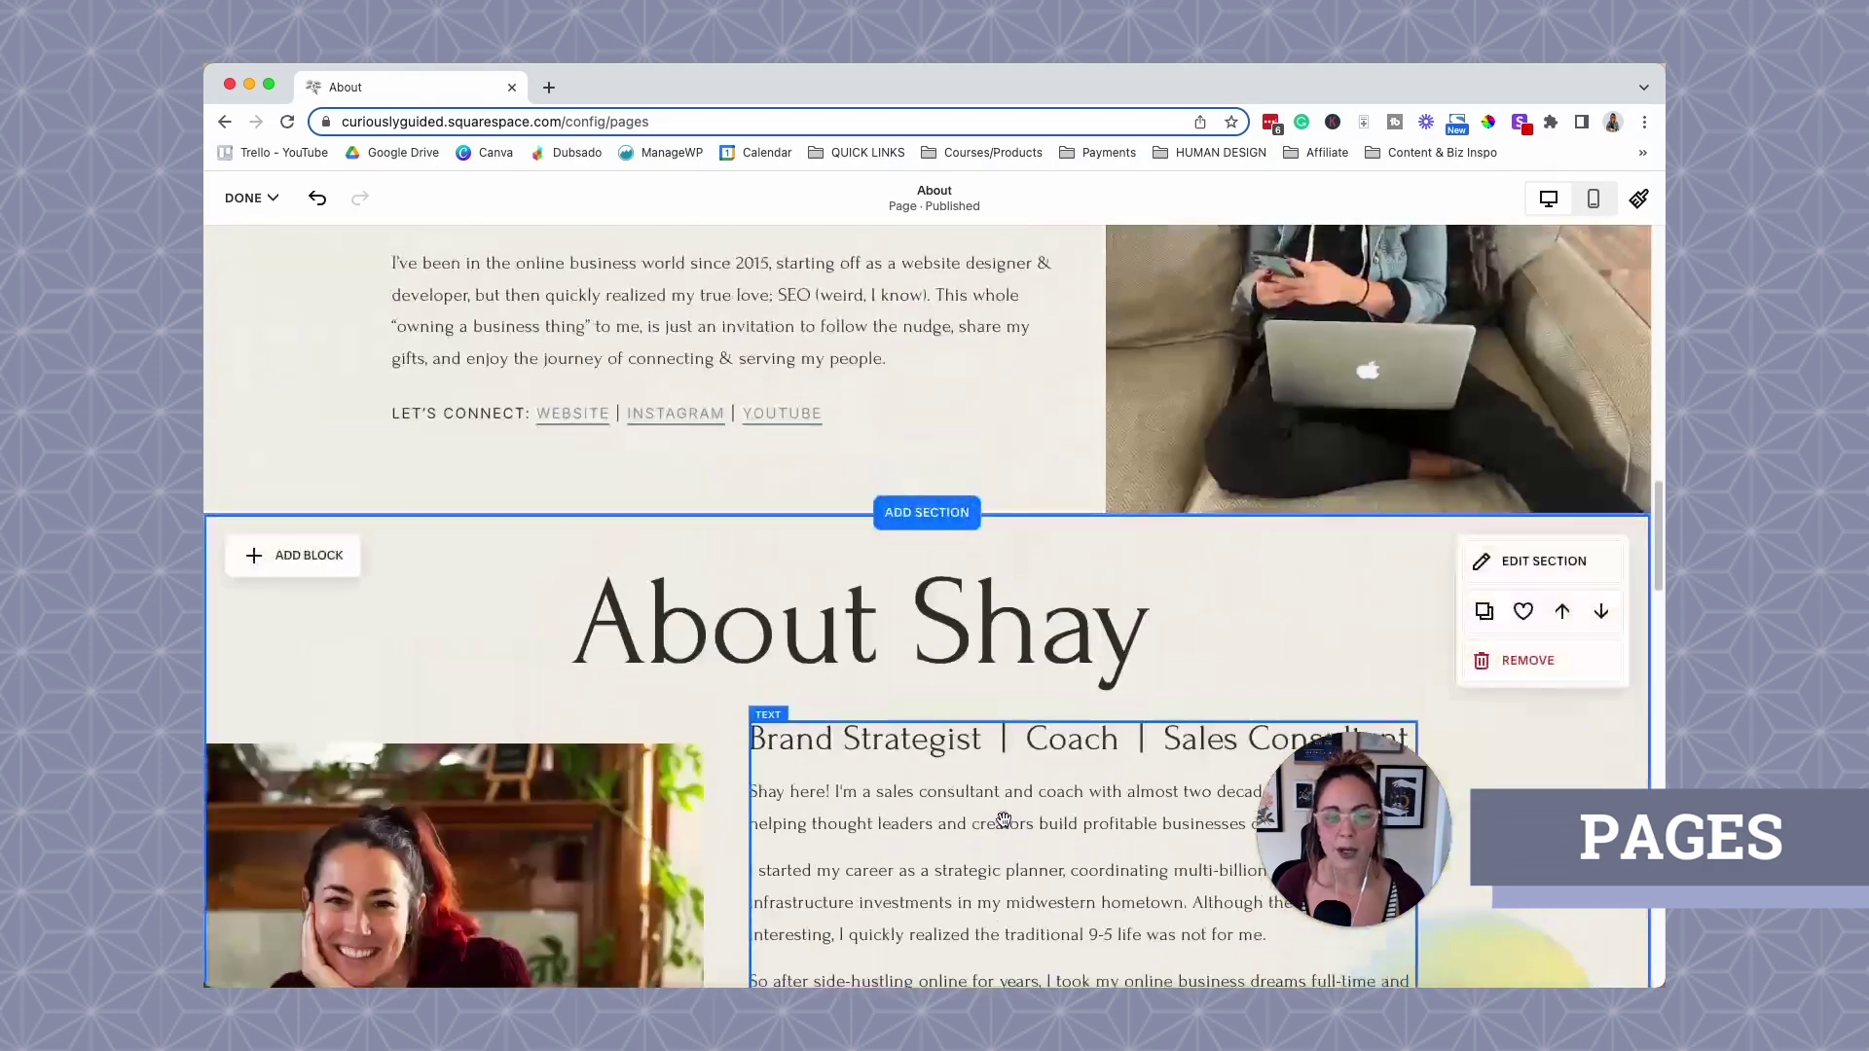
pyautogui.scroll(10, 1004, 820)
pyautogui.scroll(5, 991, 814)
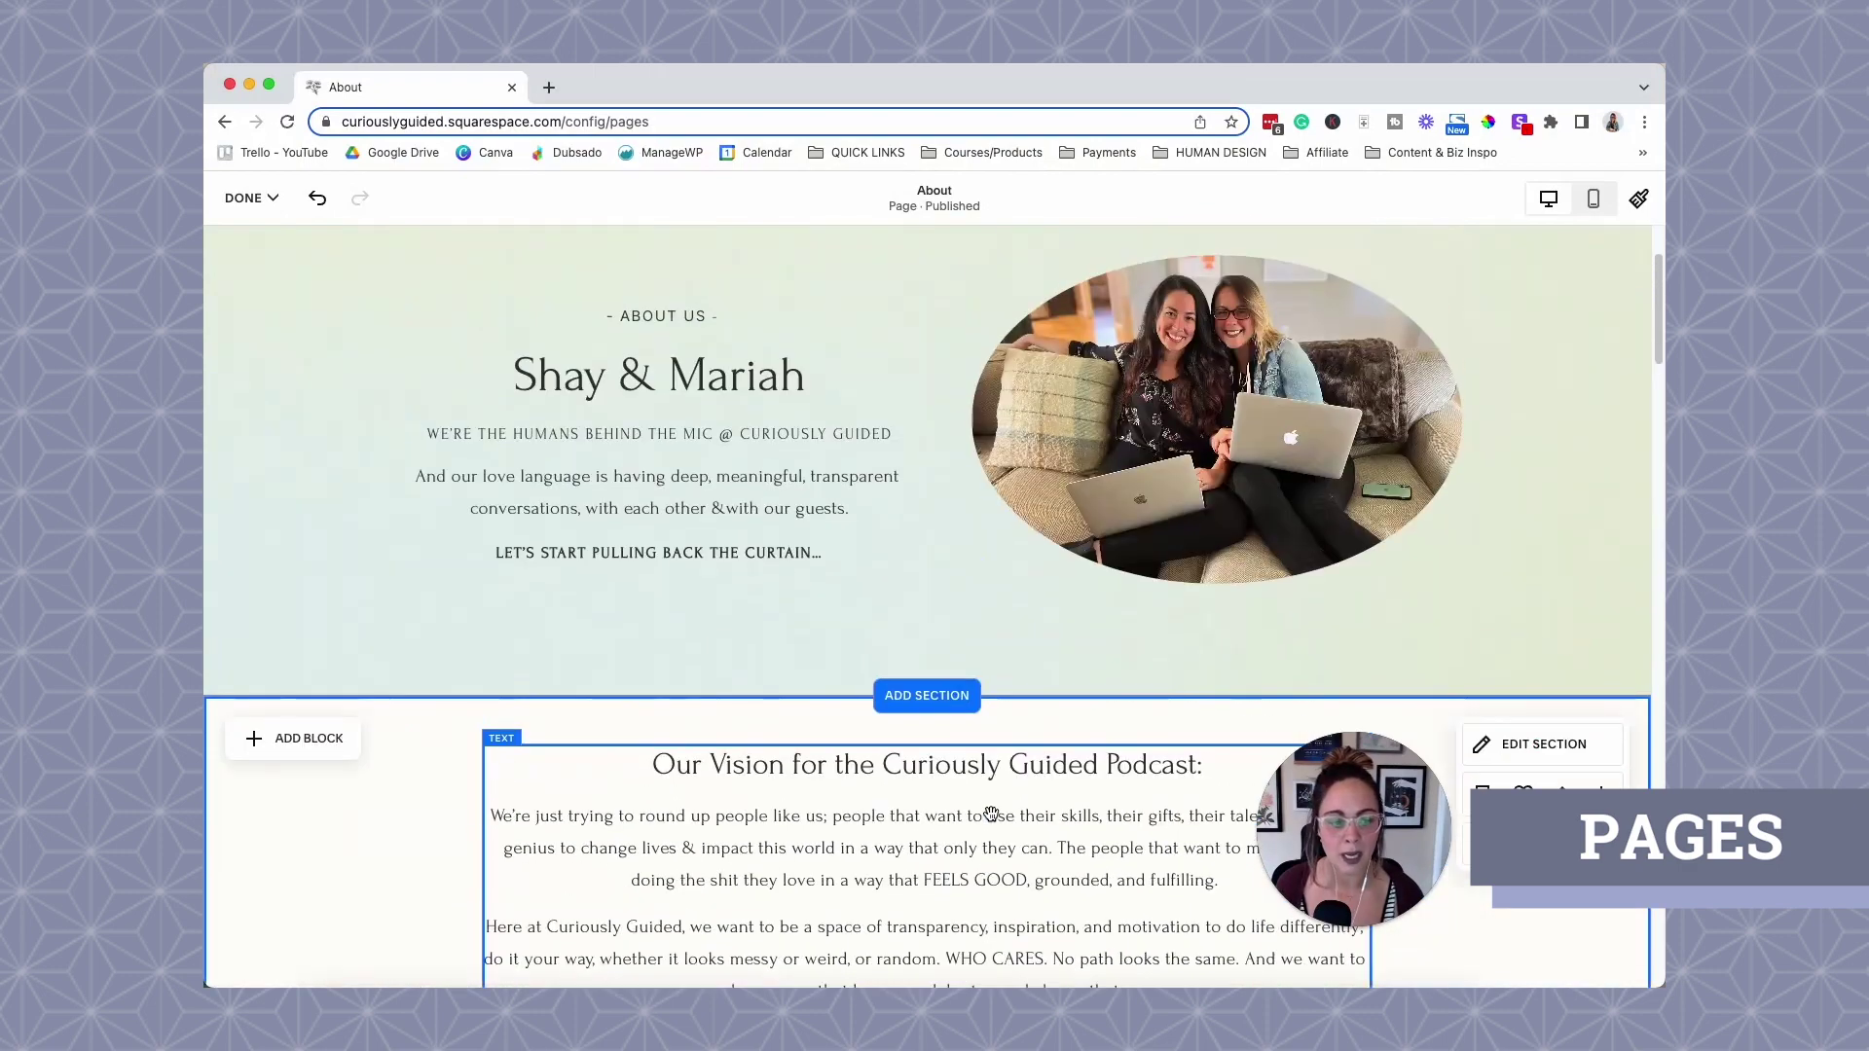
pyautogui.scroll(-5, 991, 814)
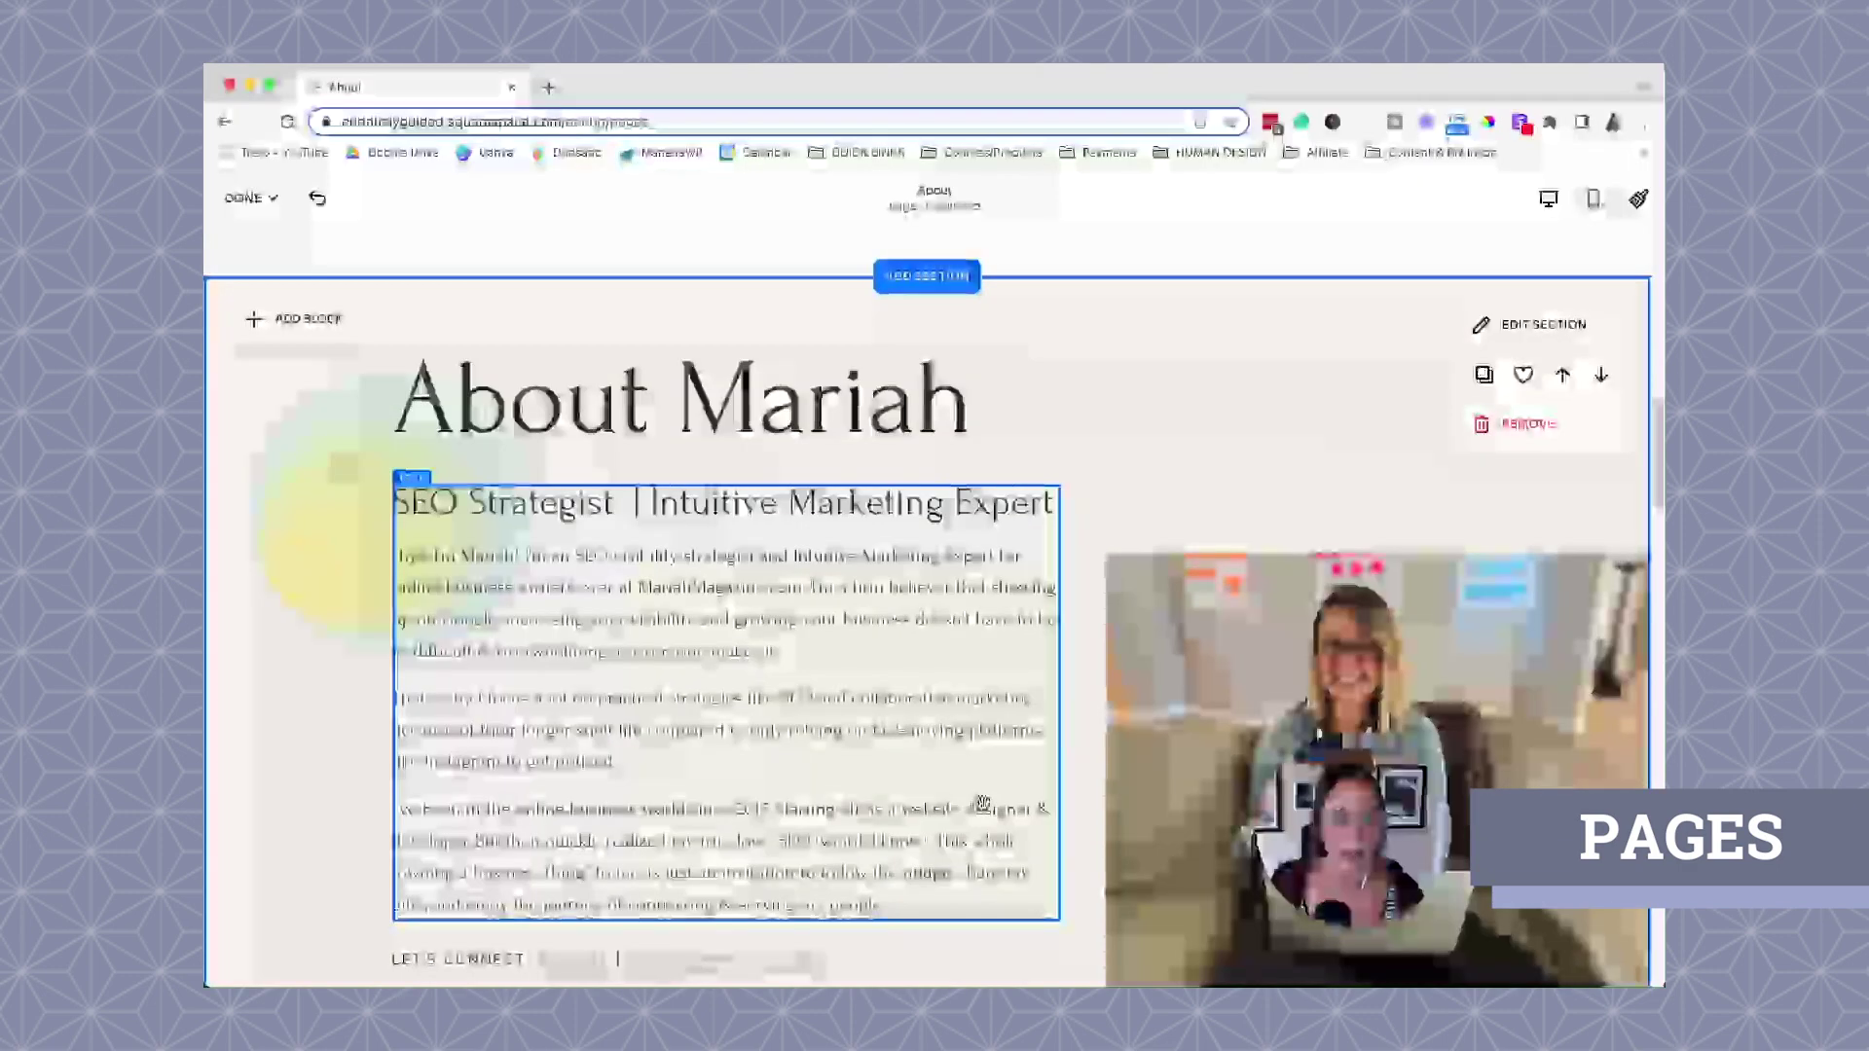
pyautogui.scroll(15, 977, 813)
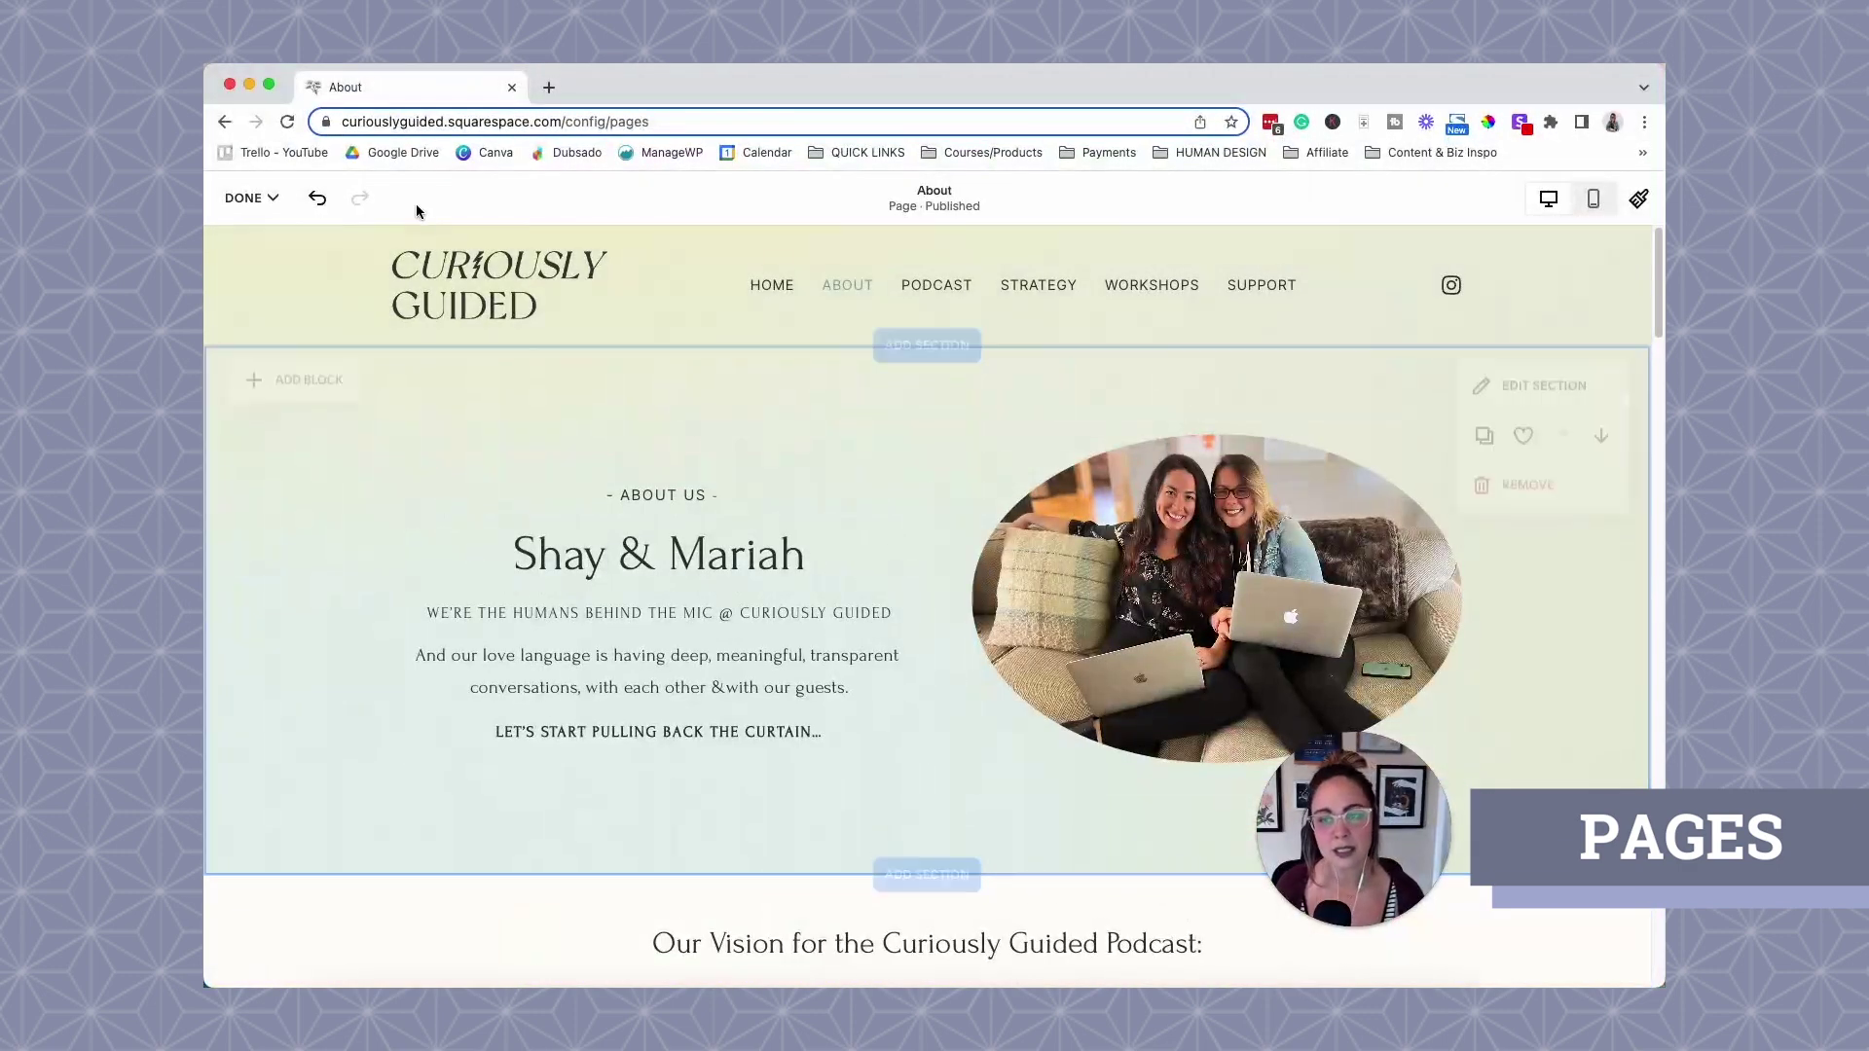
pyautogui.click(255, 199)
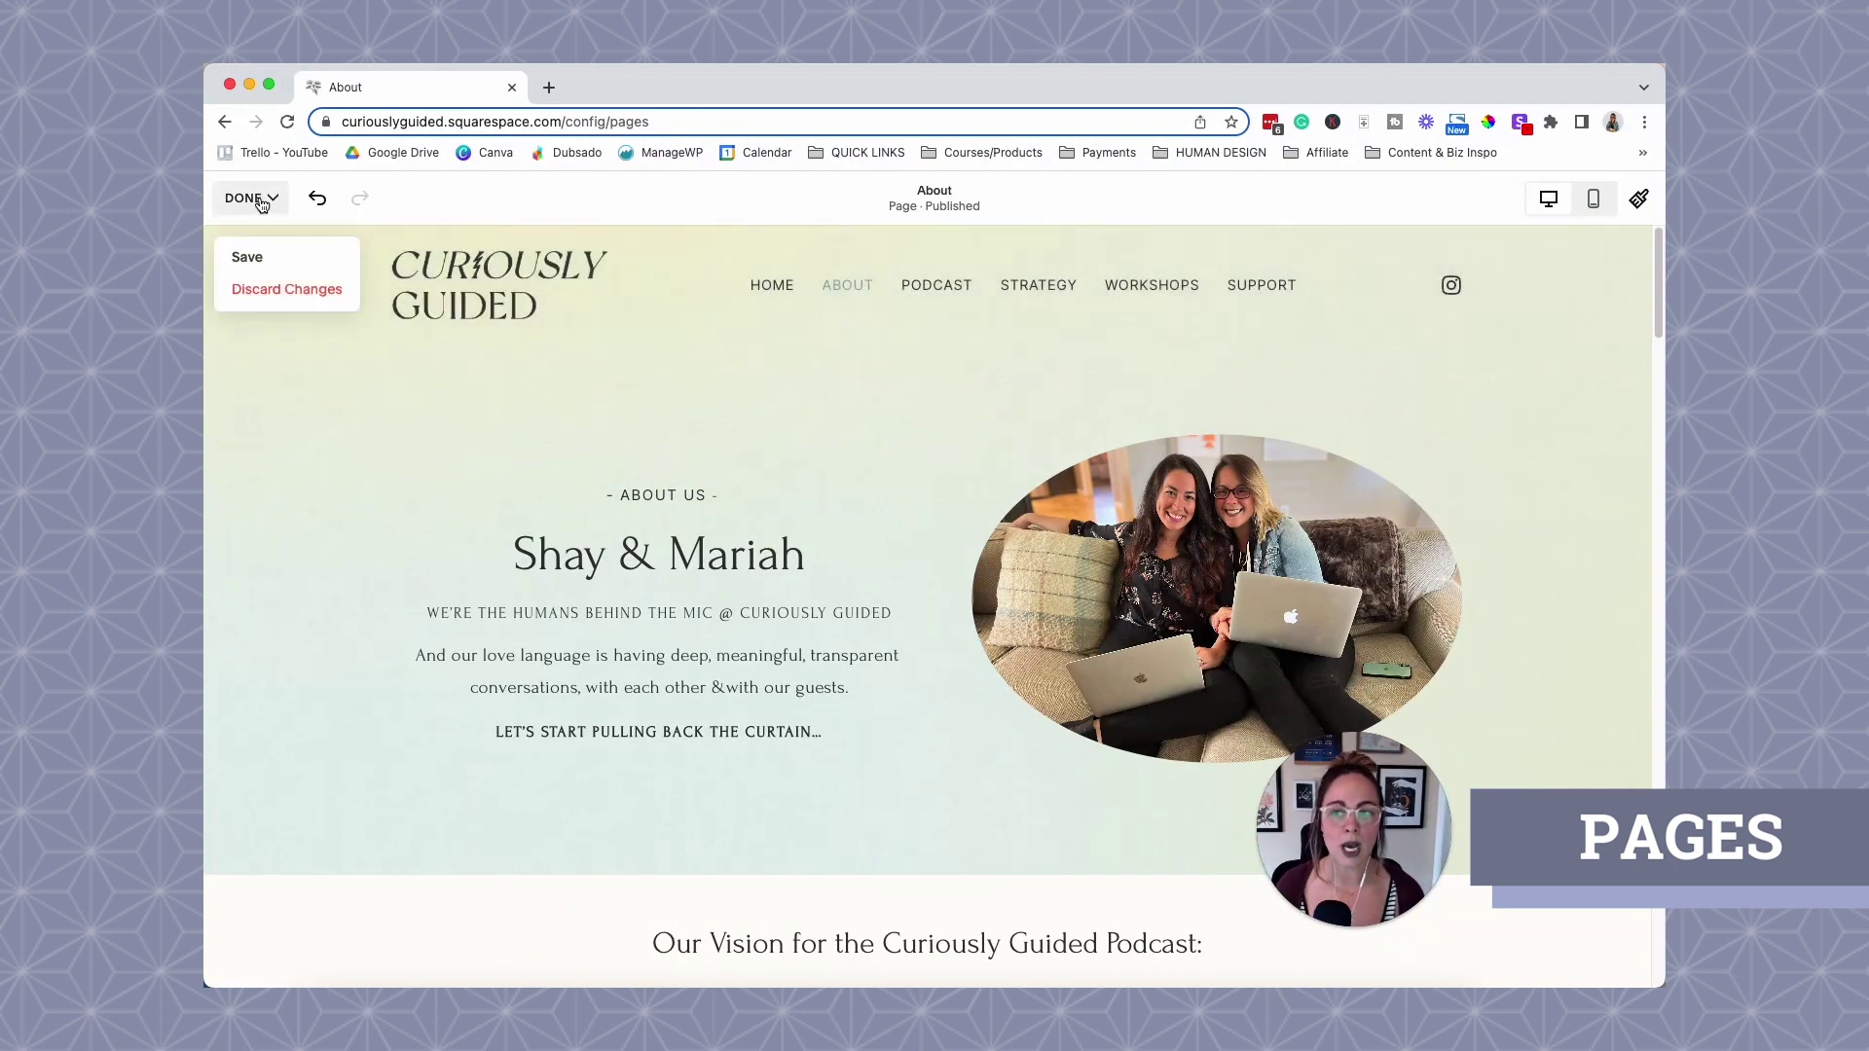
pyautogui.click(277, 299)
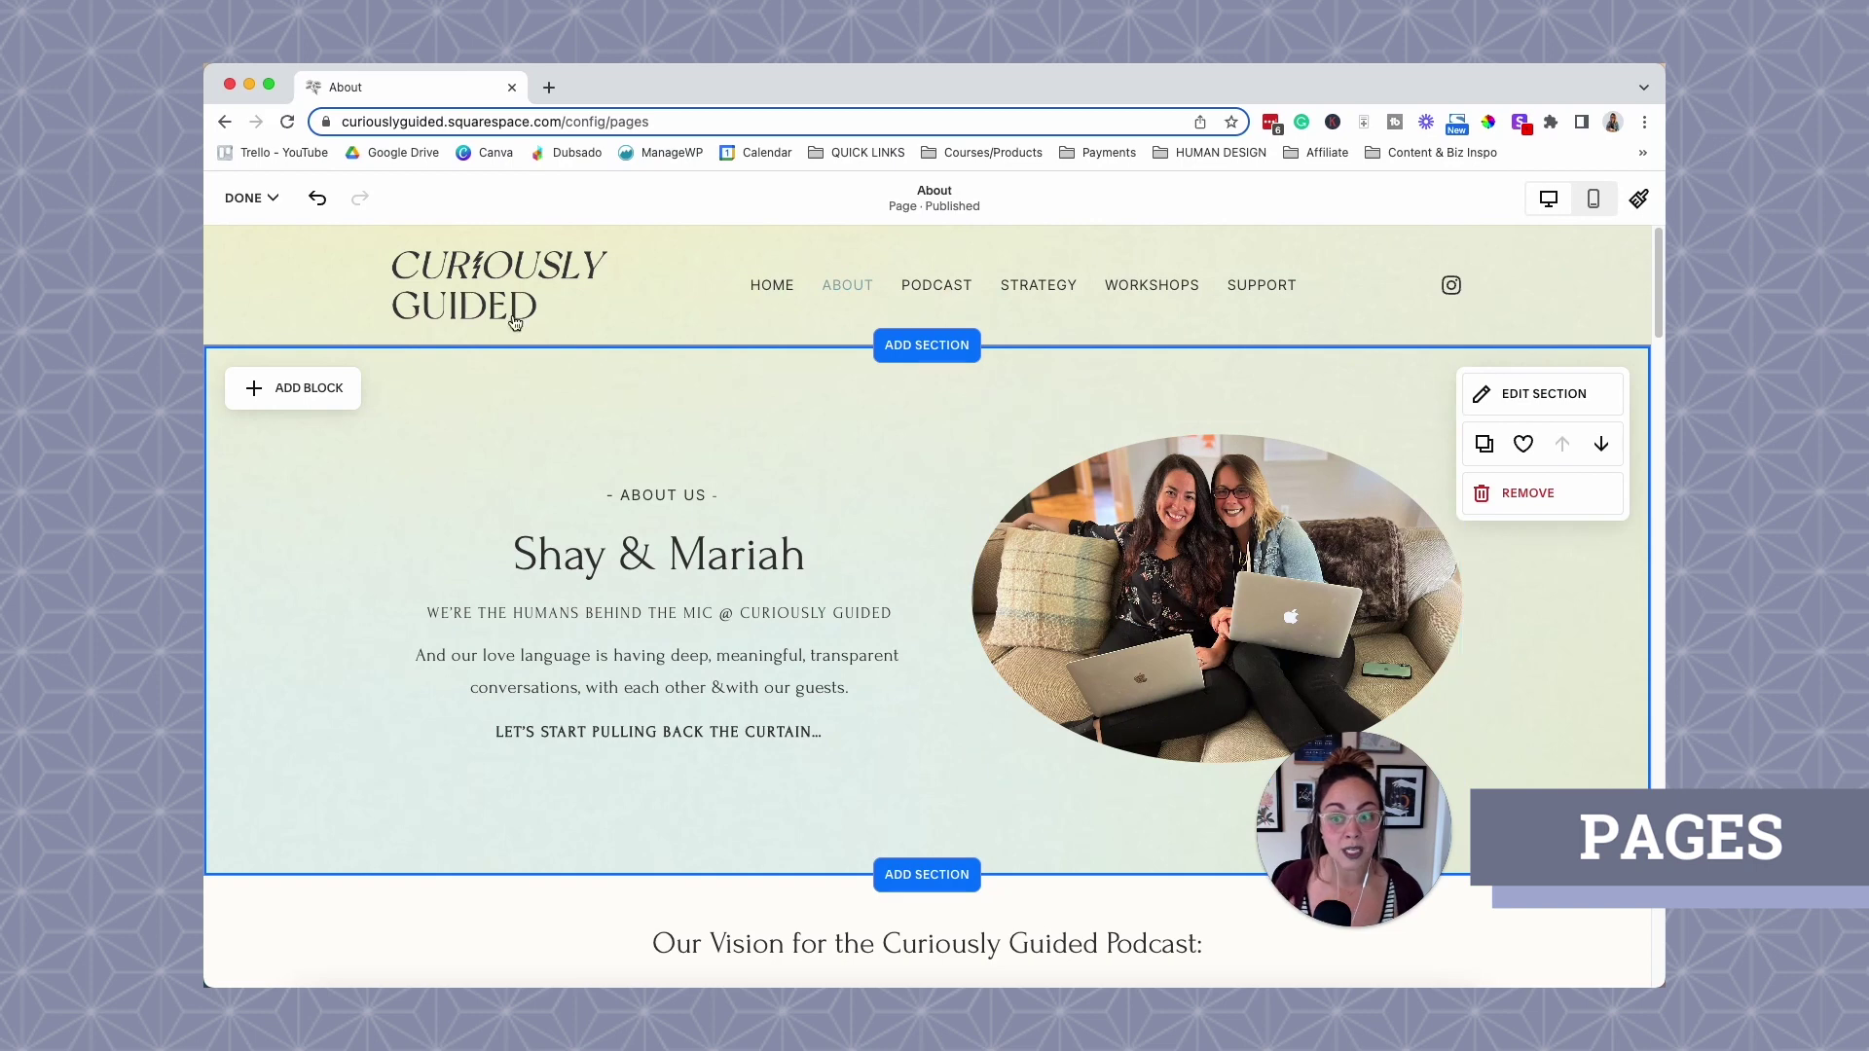
pyautogui.click(251, 198)
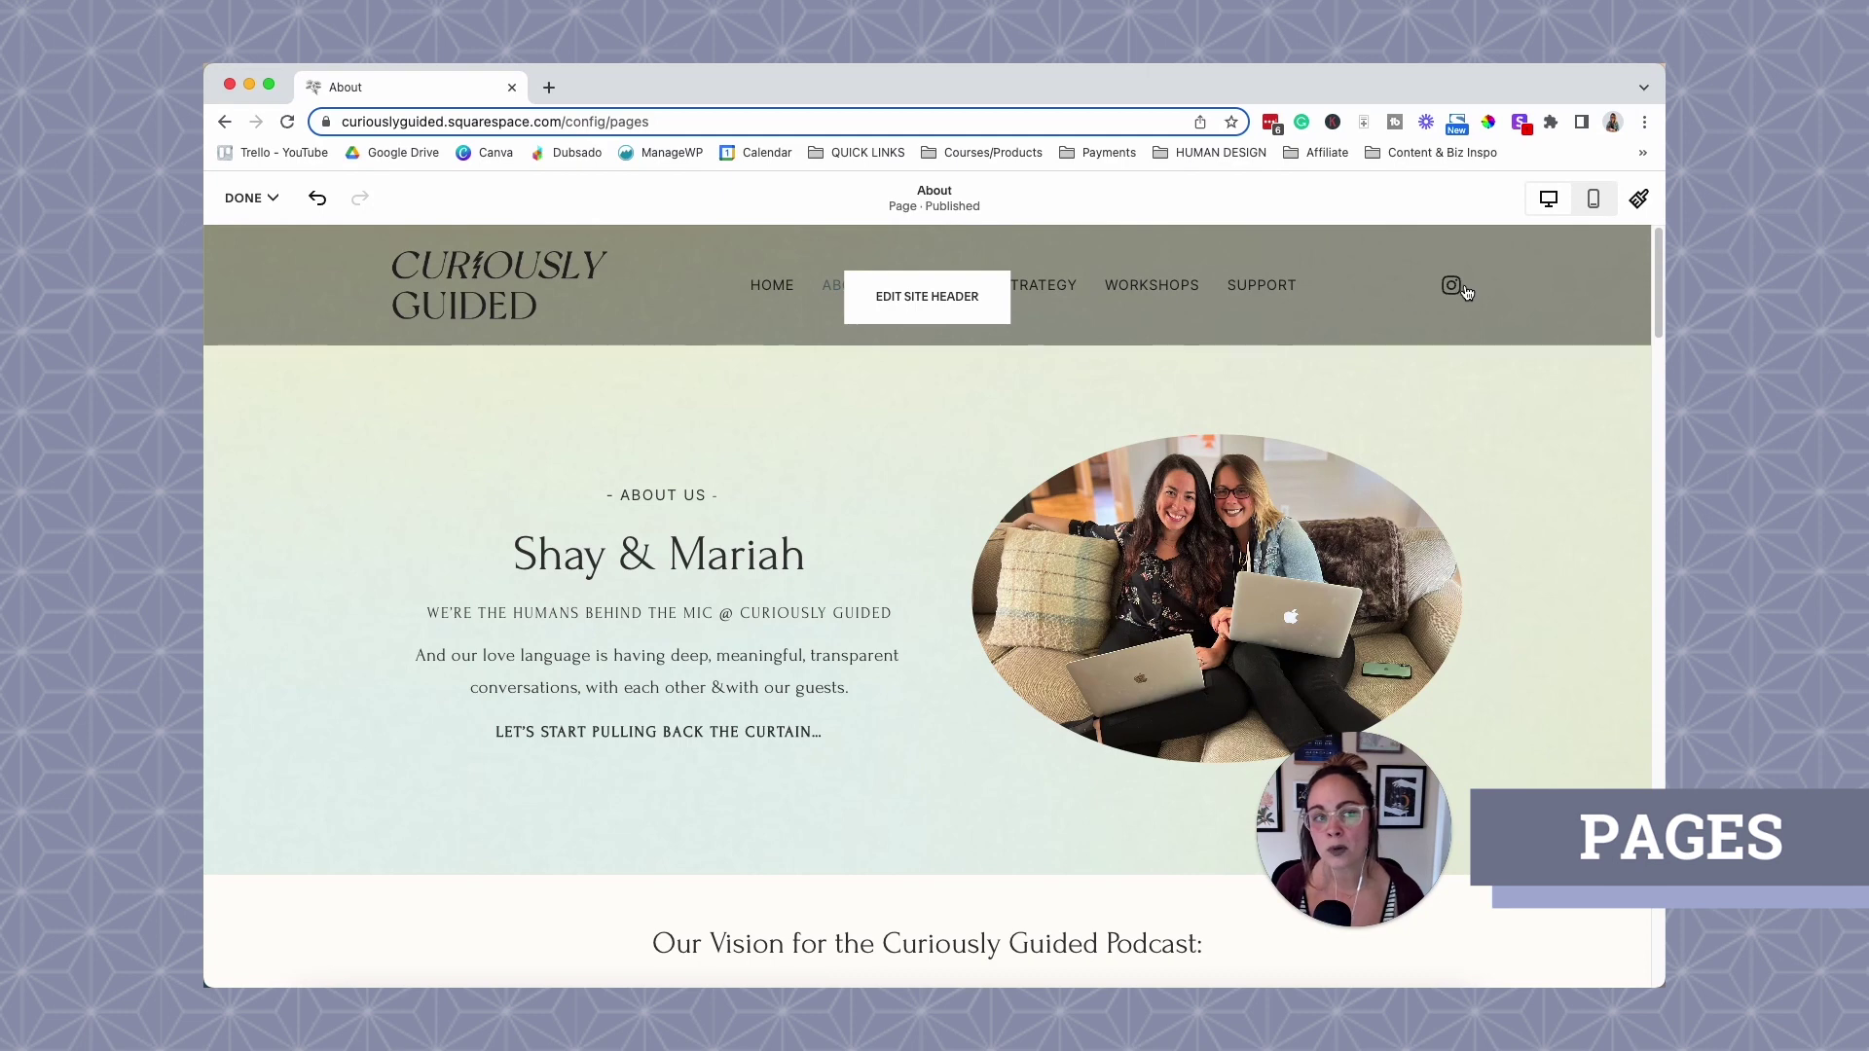
# Preview the About page in mobile view and scroll through it.
pyautogui.click(1595, 201)
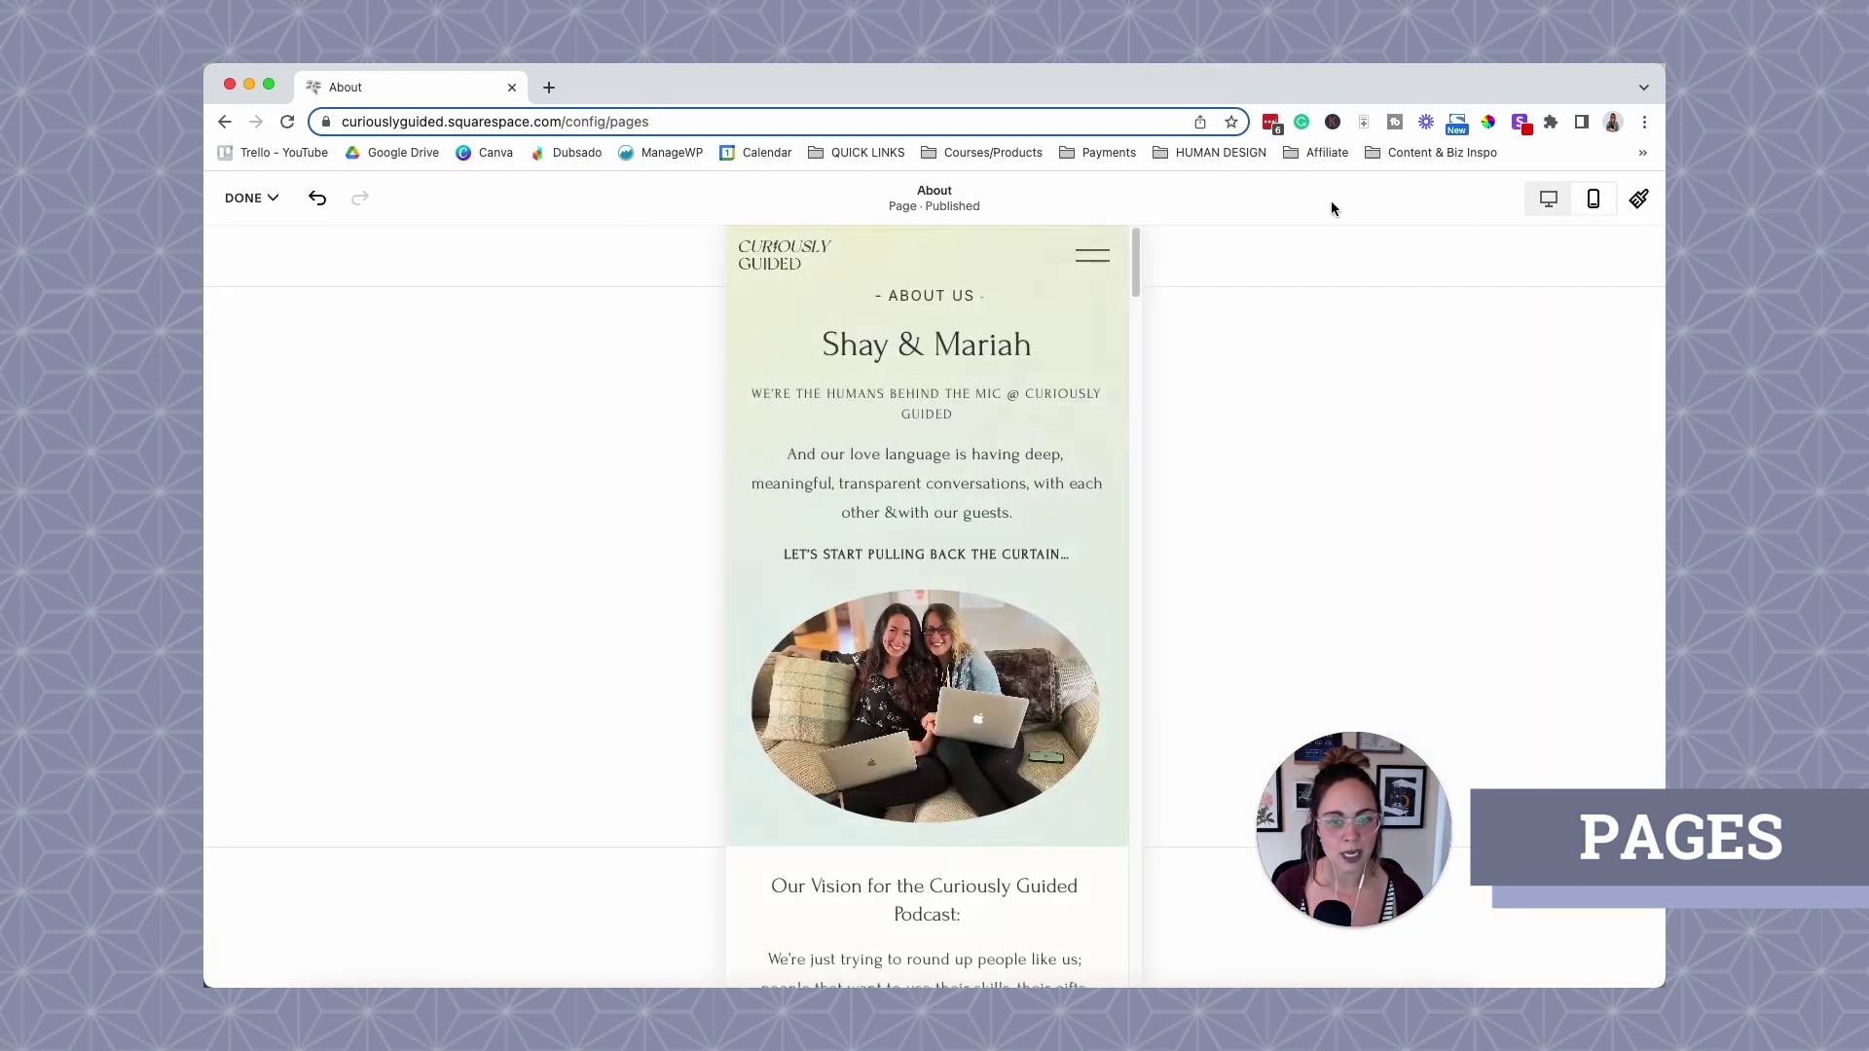
pyautogui.scroll(-5, 1039, 570)
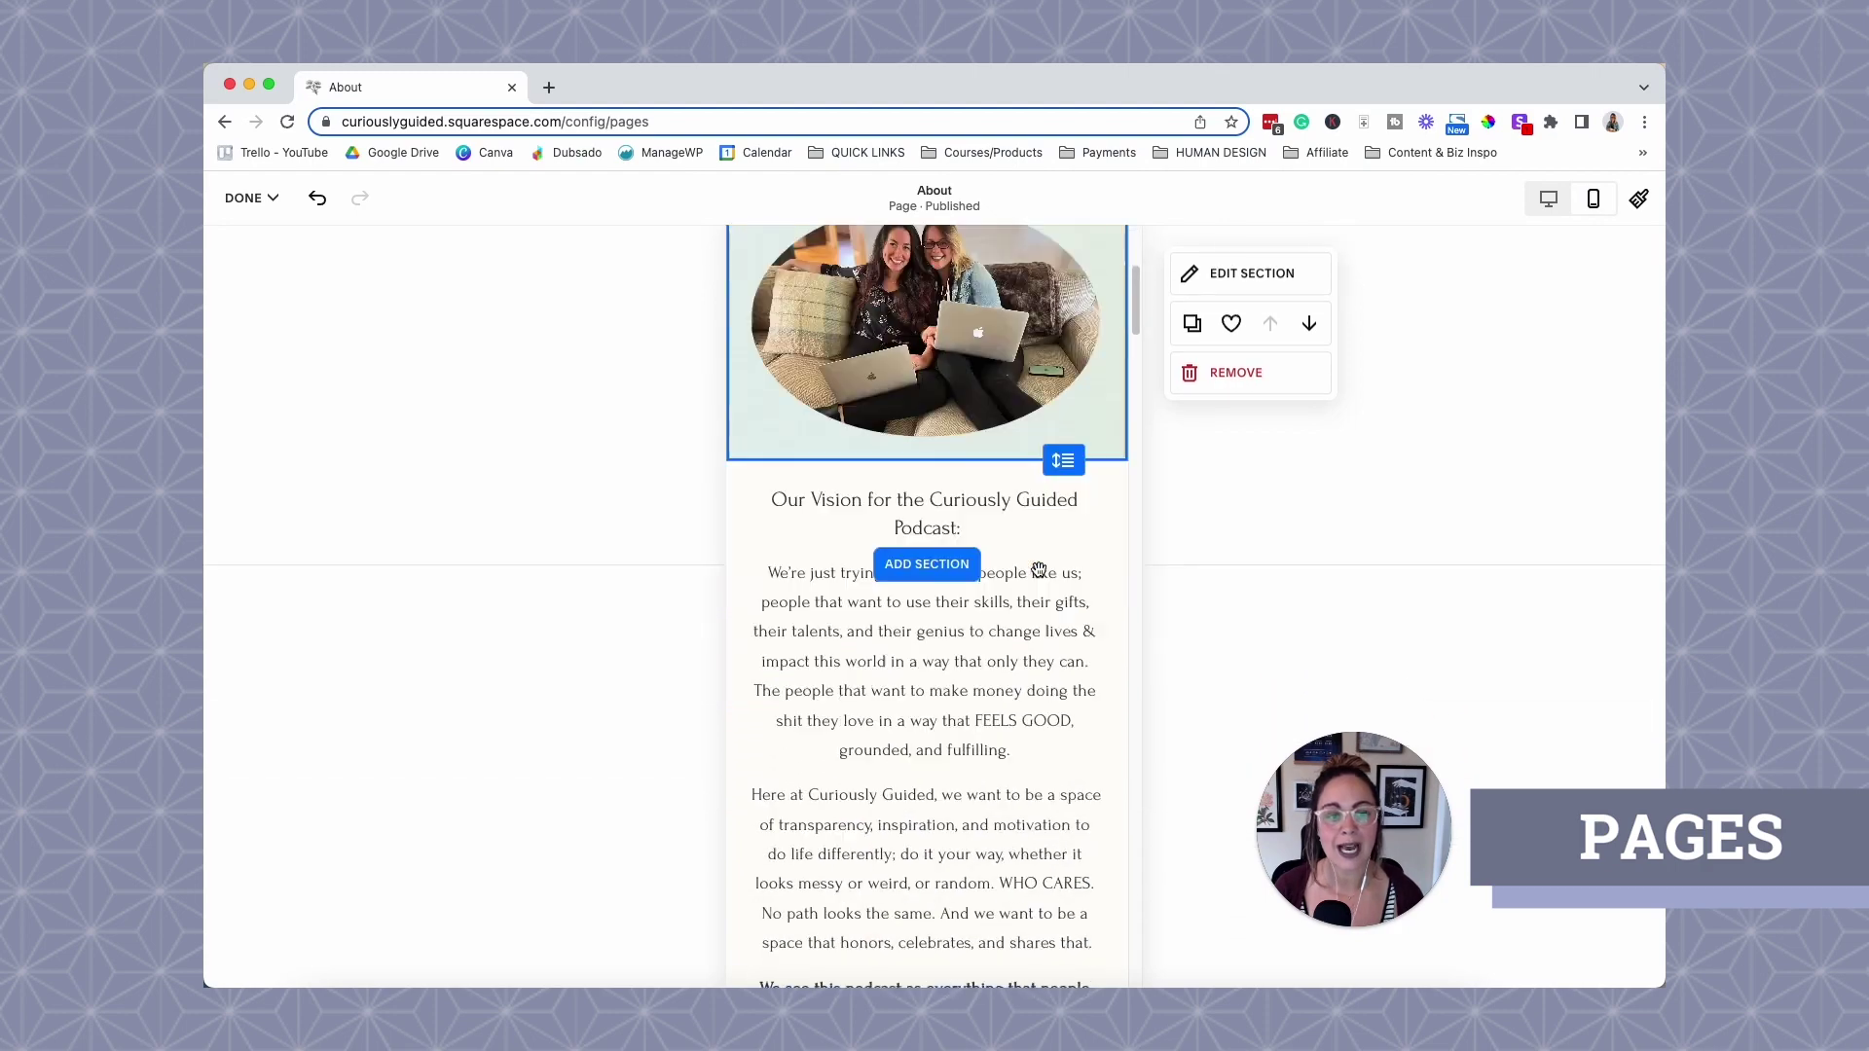
pyautogui.scroll(-4, 1039, 569)
pyautogui.scroll(10, 1031, 584)
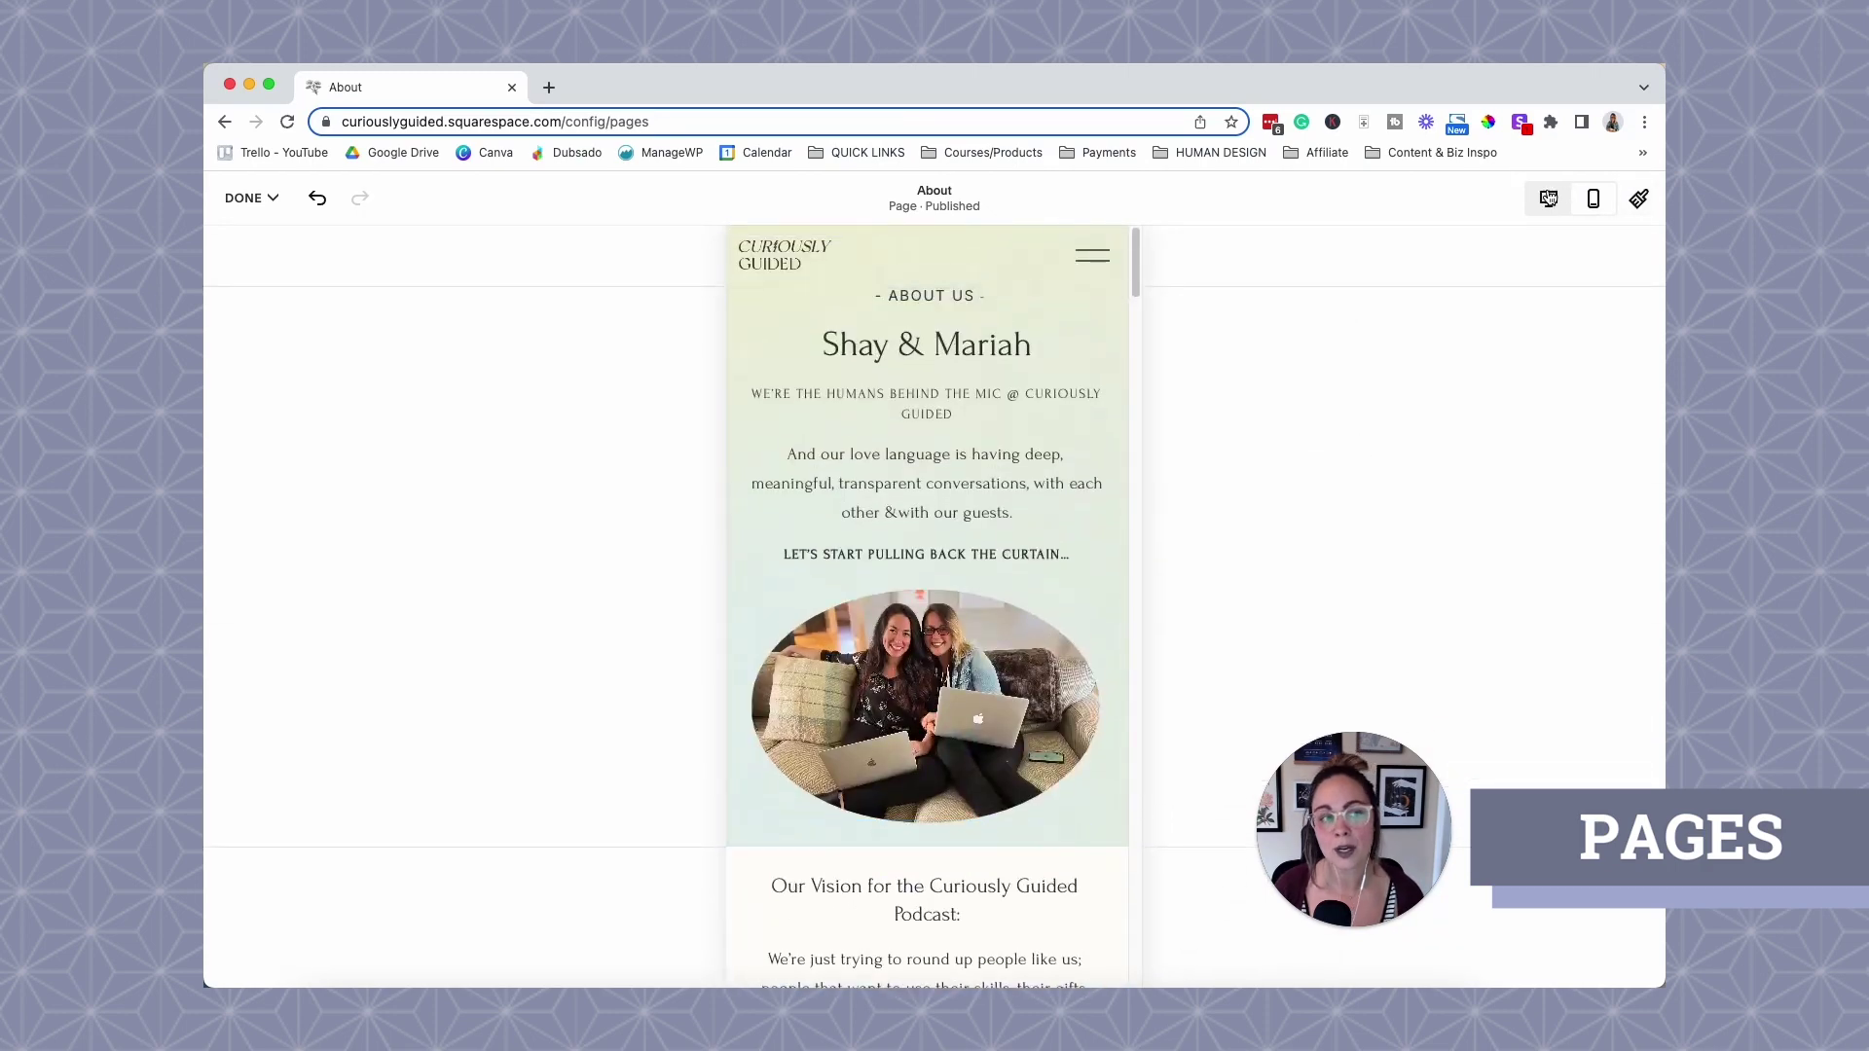
# Return to desktop view and choose Discard Changes from the DONE menu.
pyautogui.click(1548, 200)
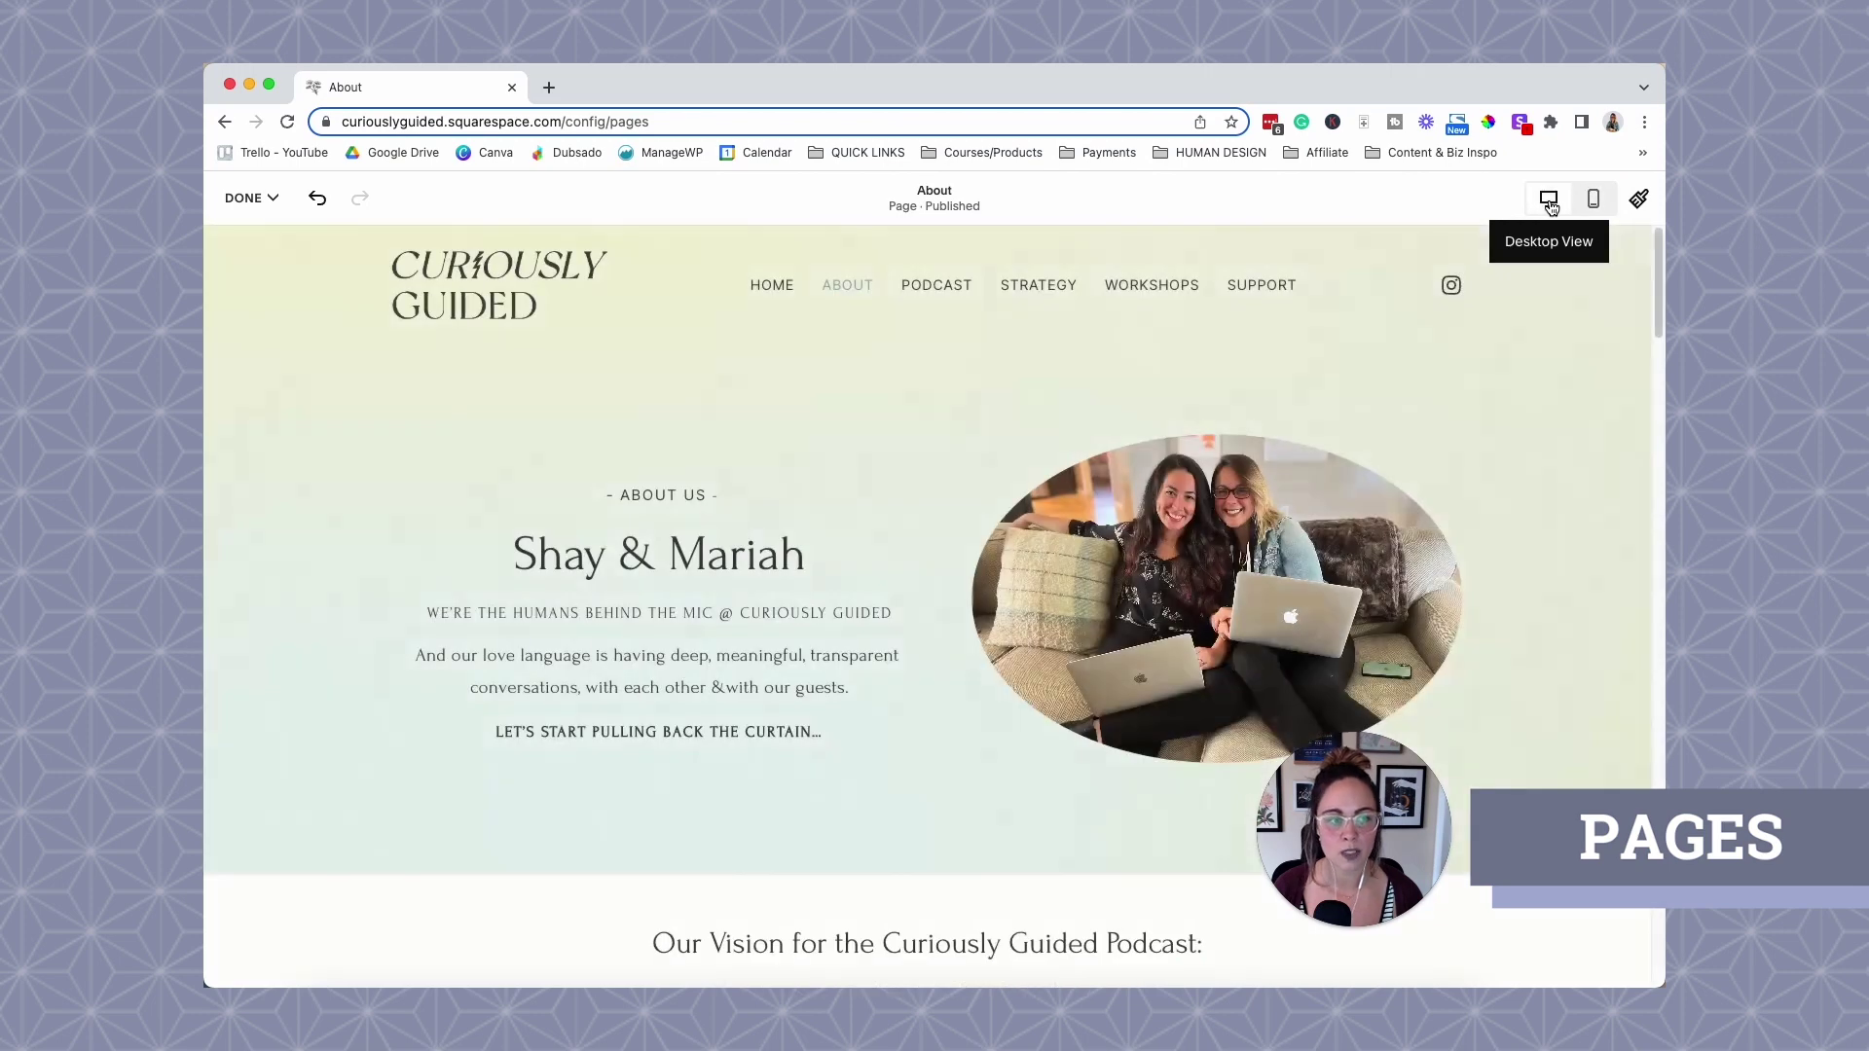
pyautogui.click(250, 198)
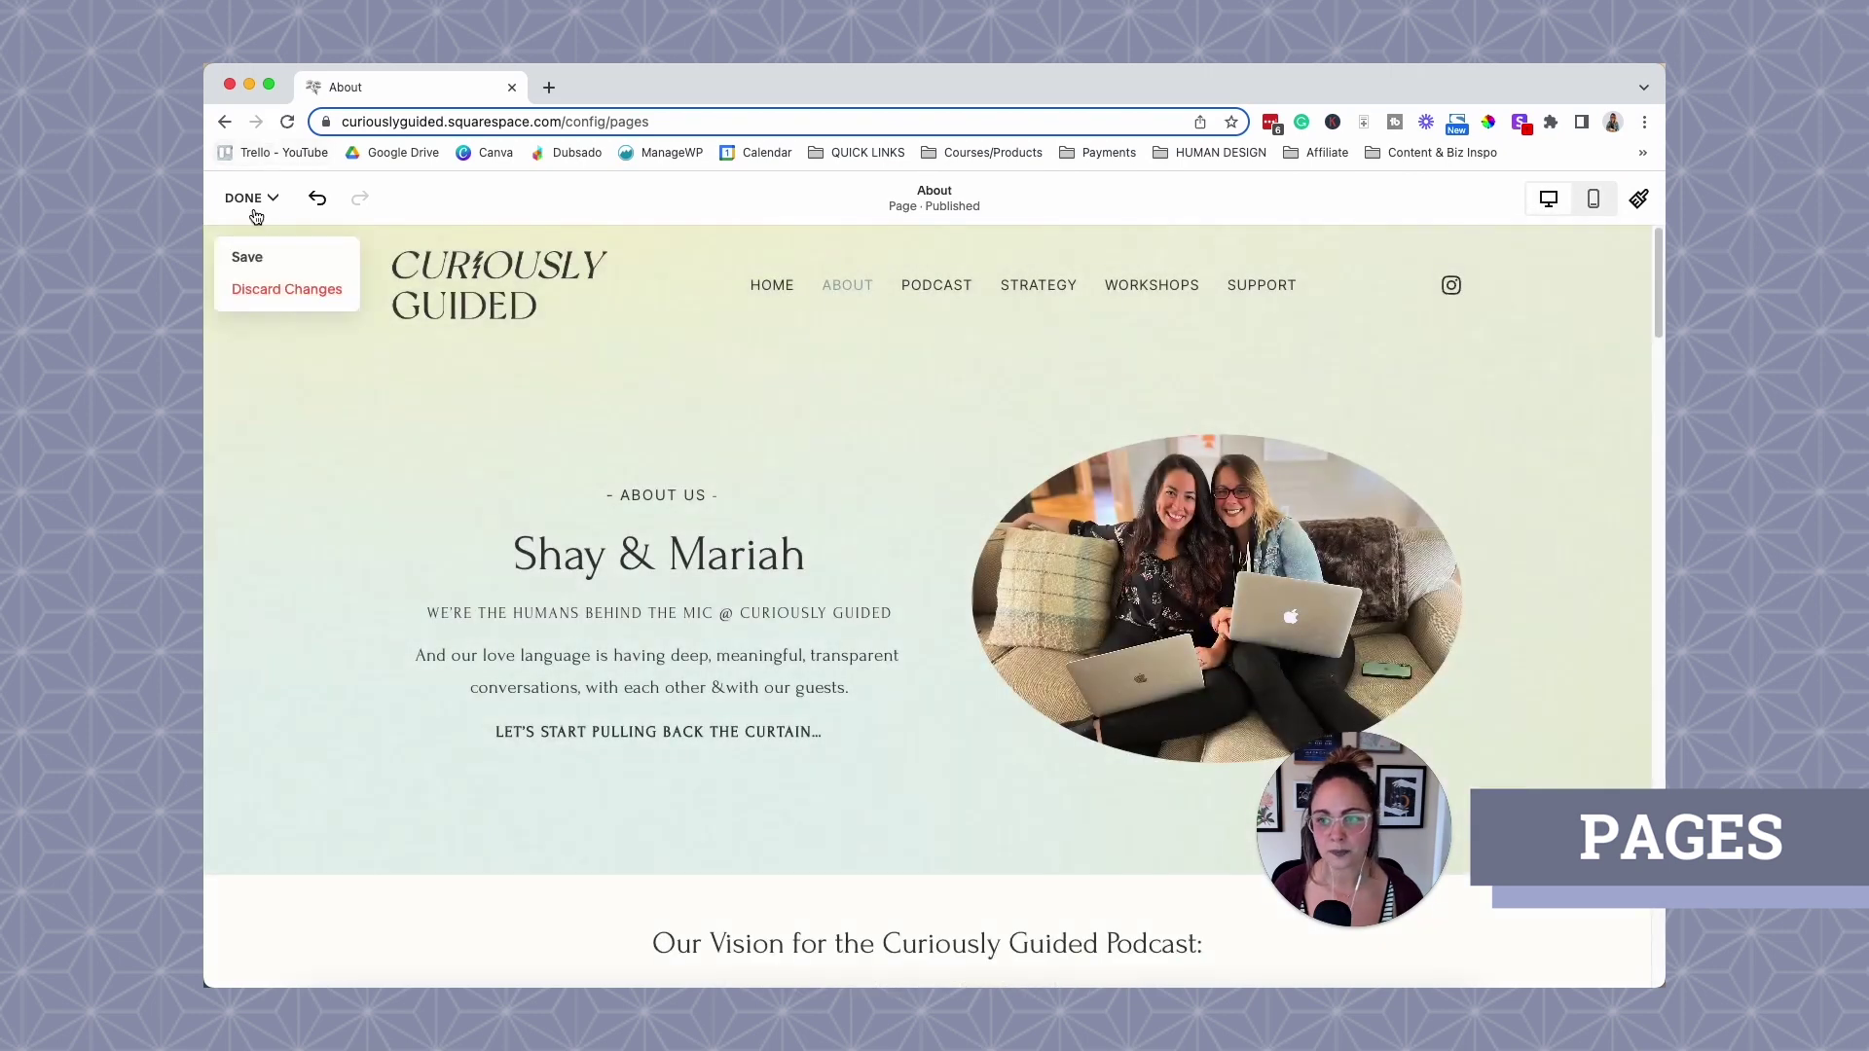
pyautogui.click(265, 291)
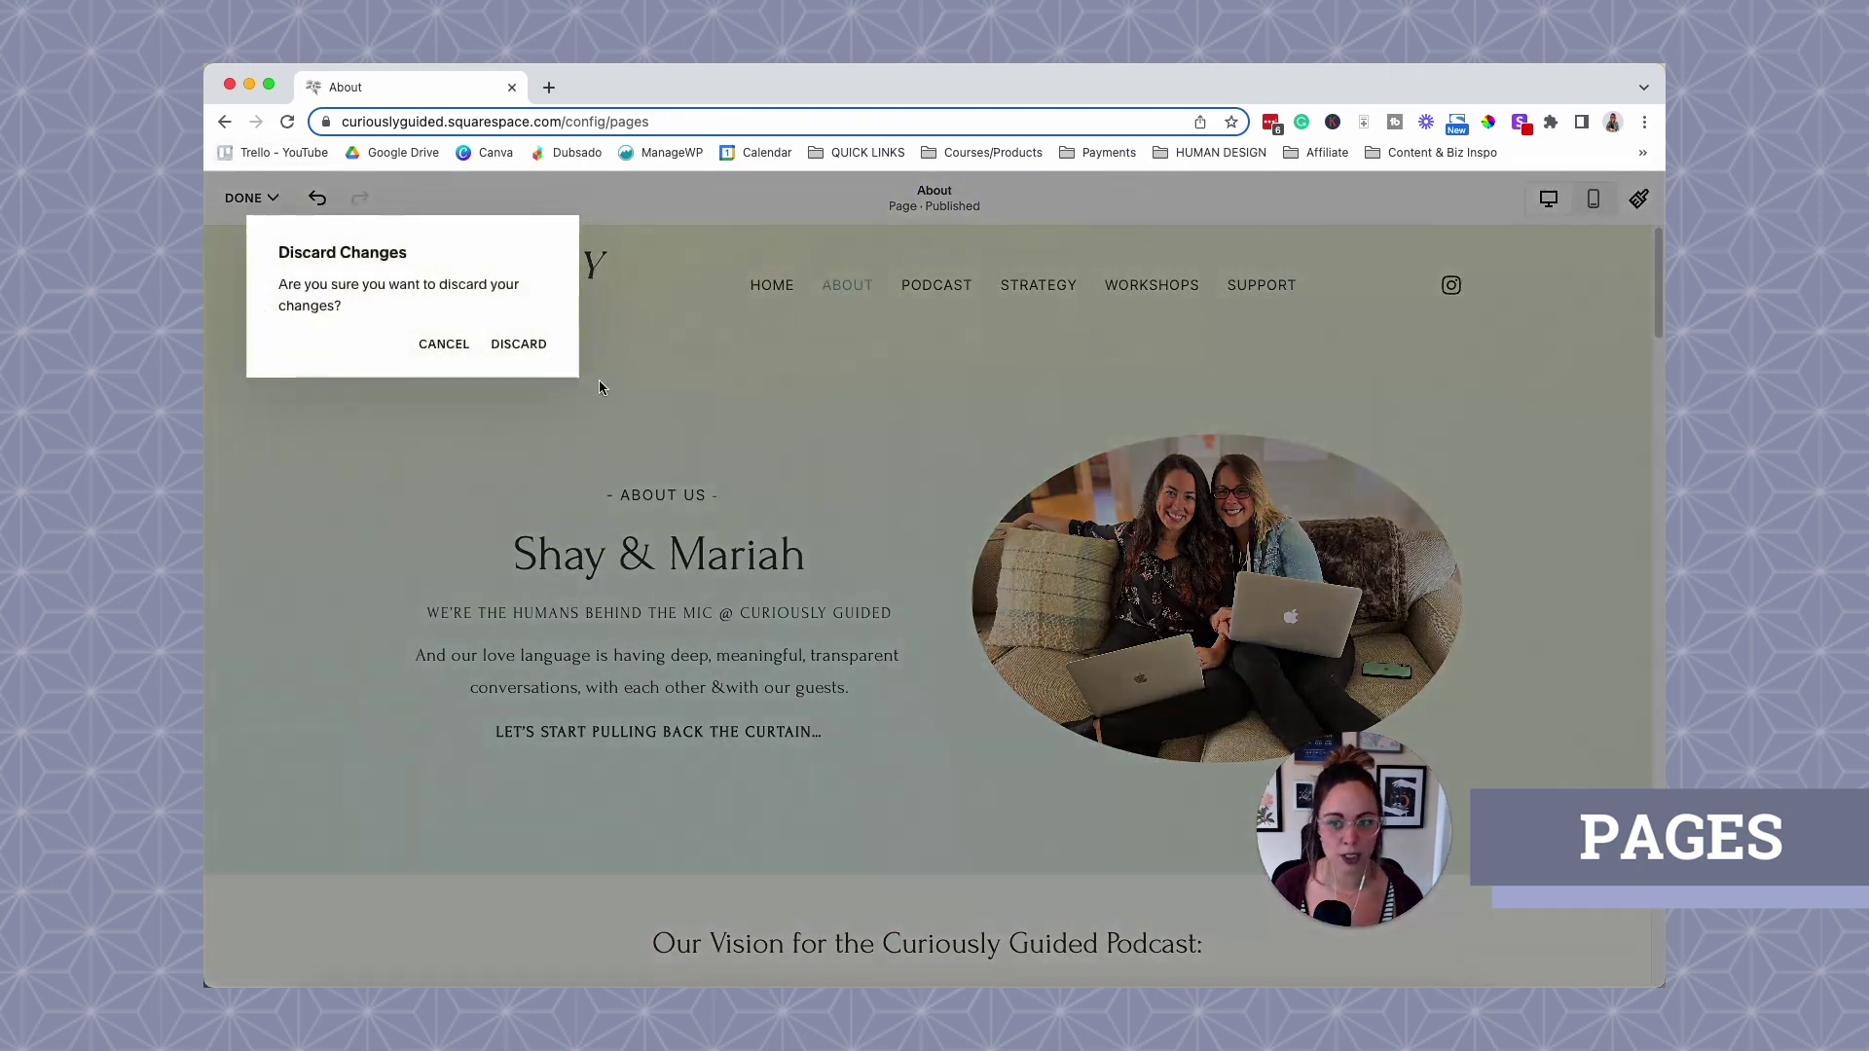
# Confirm discarding the About page edits and bring up the new Not Linked page choices.
pyautogui.click(535, 344)
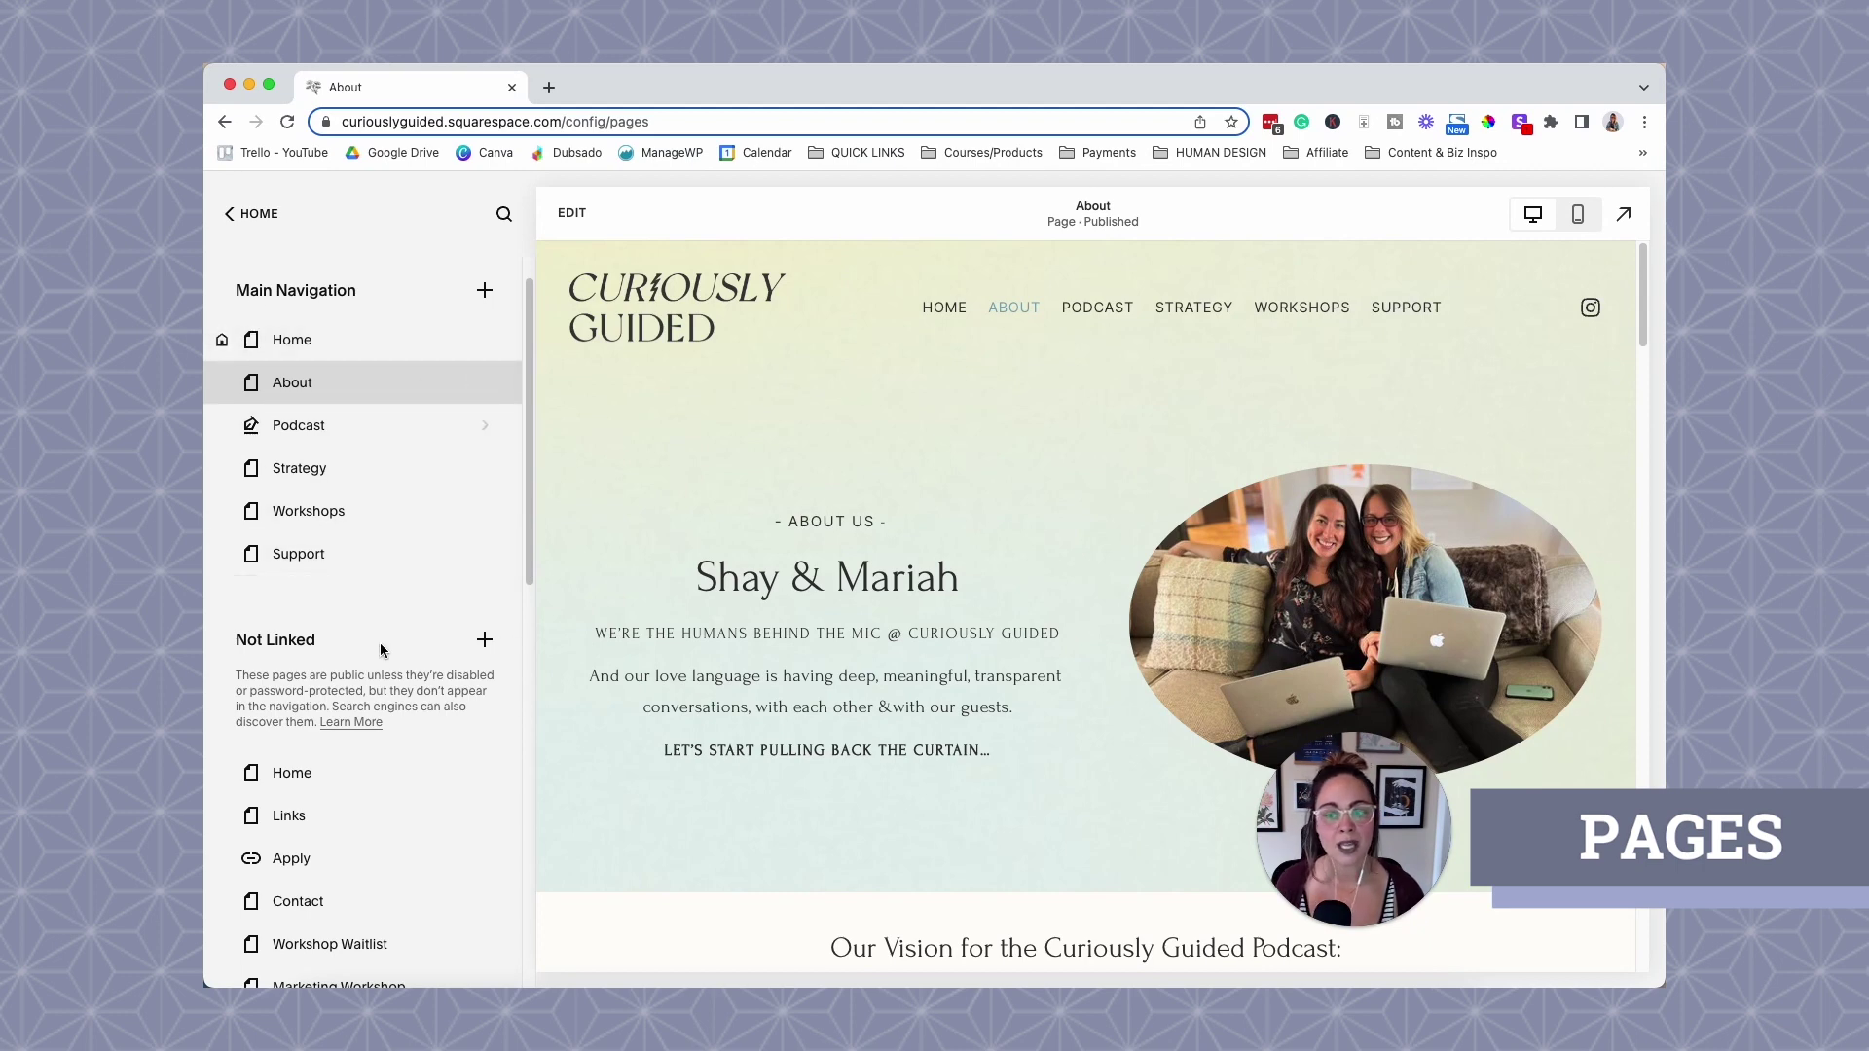
pyautogui.click(485, 640)
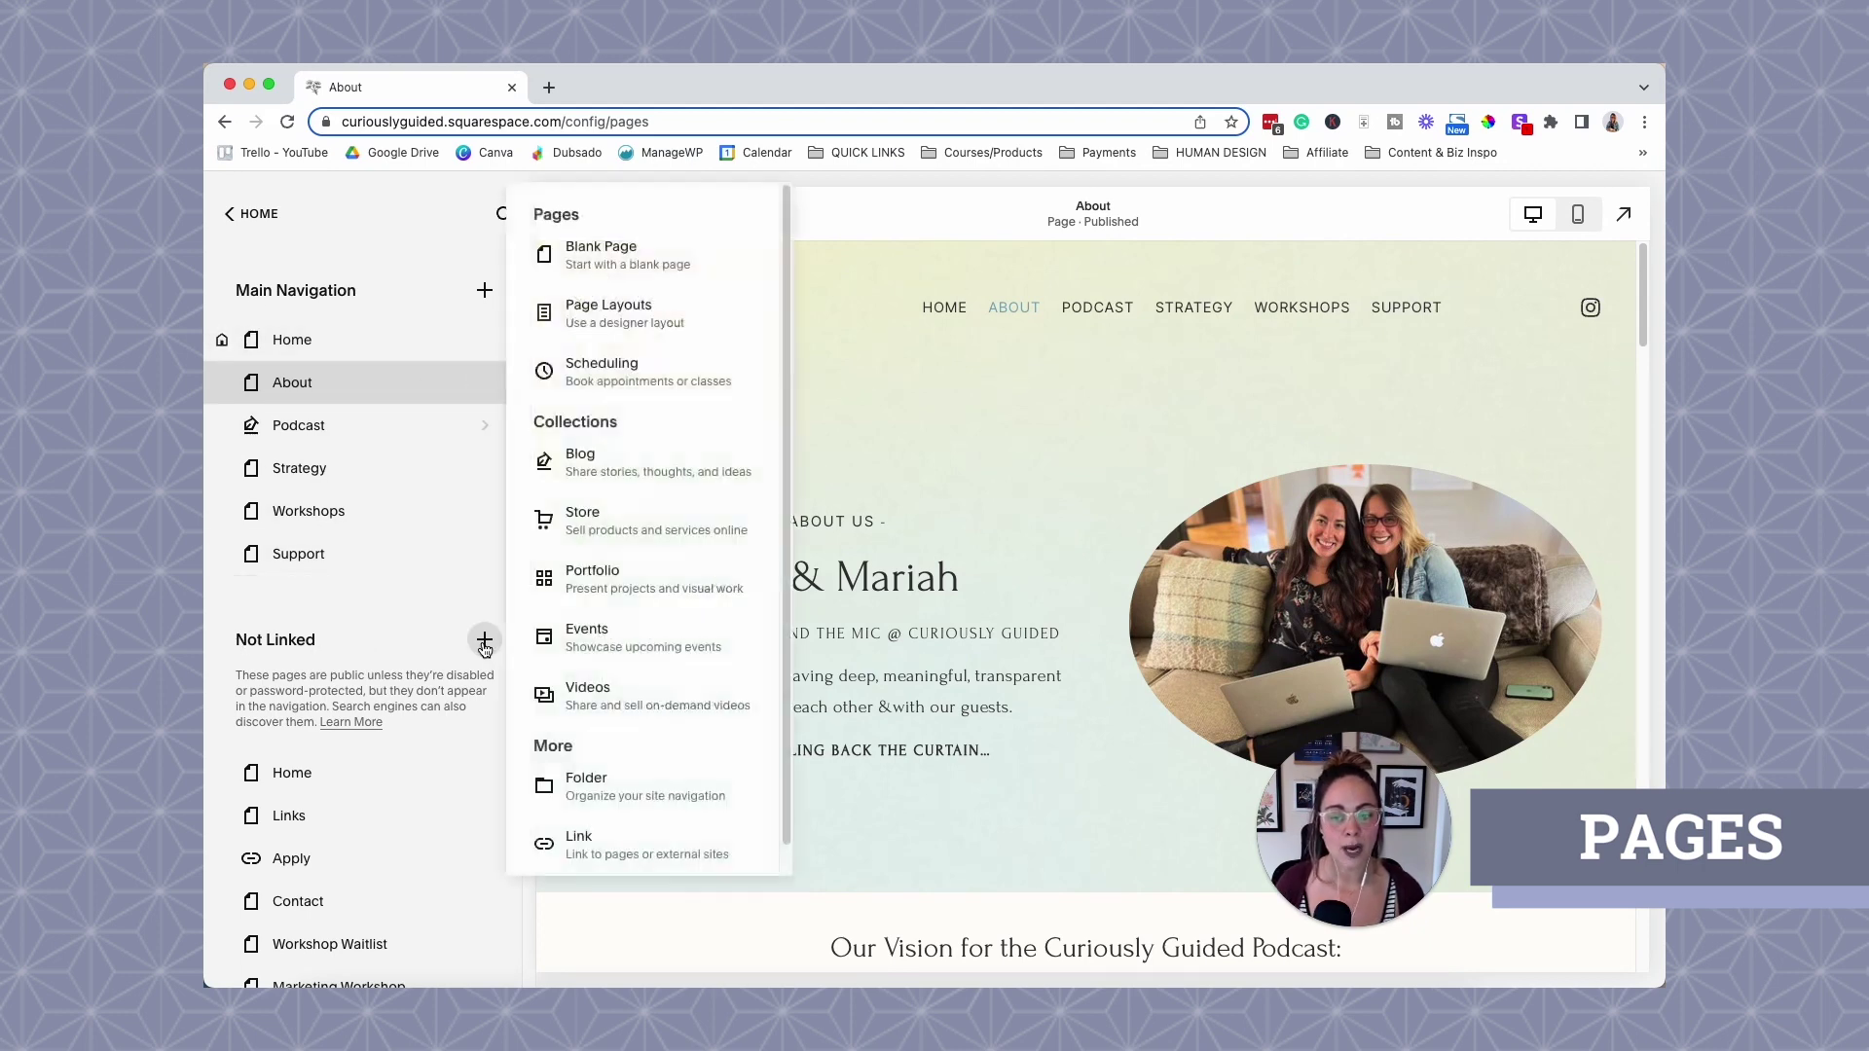
# Add a Blog collection page under Not Linked and name it 'Blog'.
pyautogui.click(613, 464)
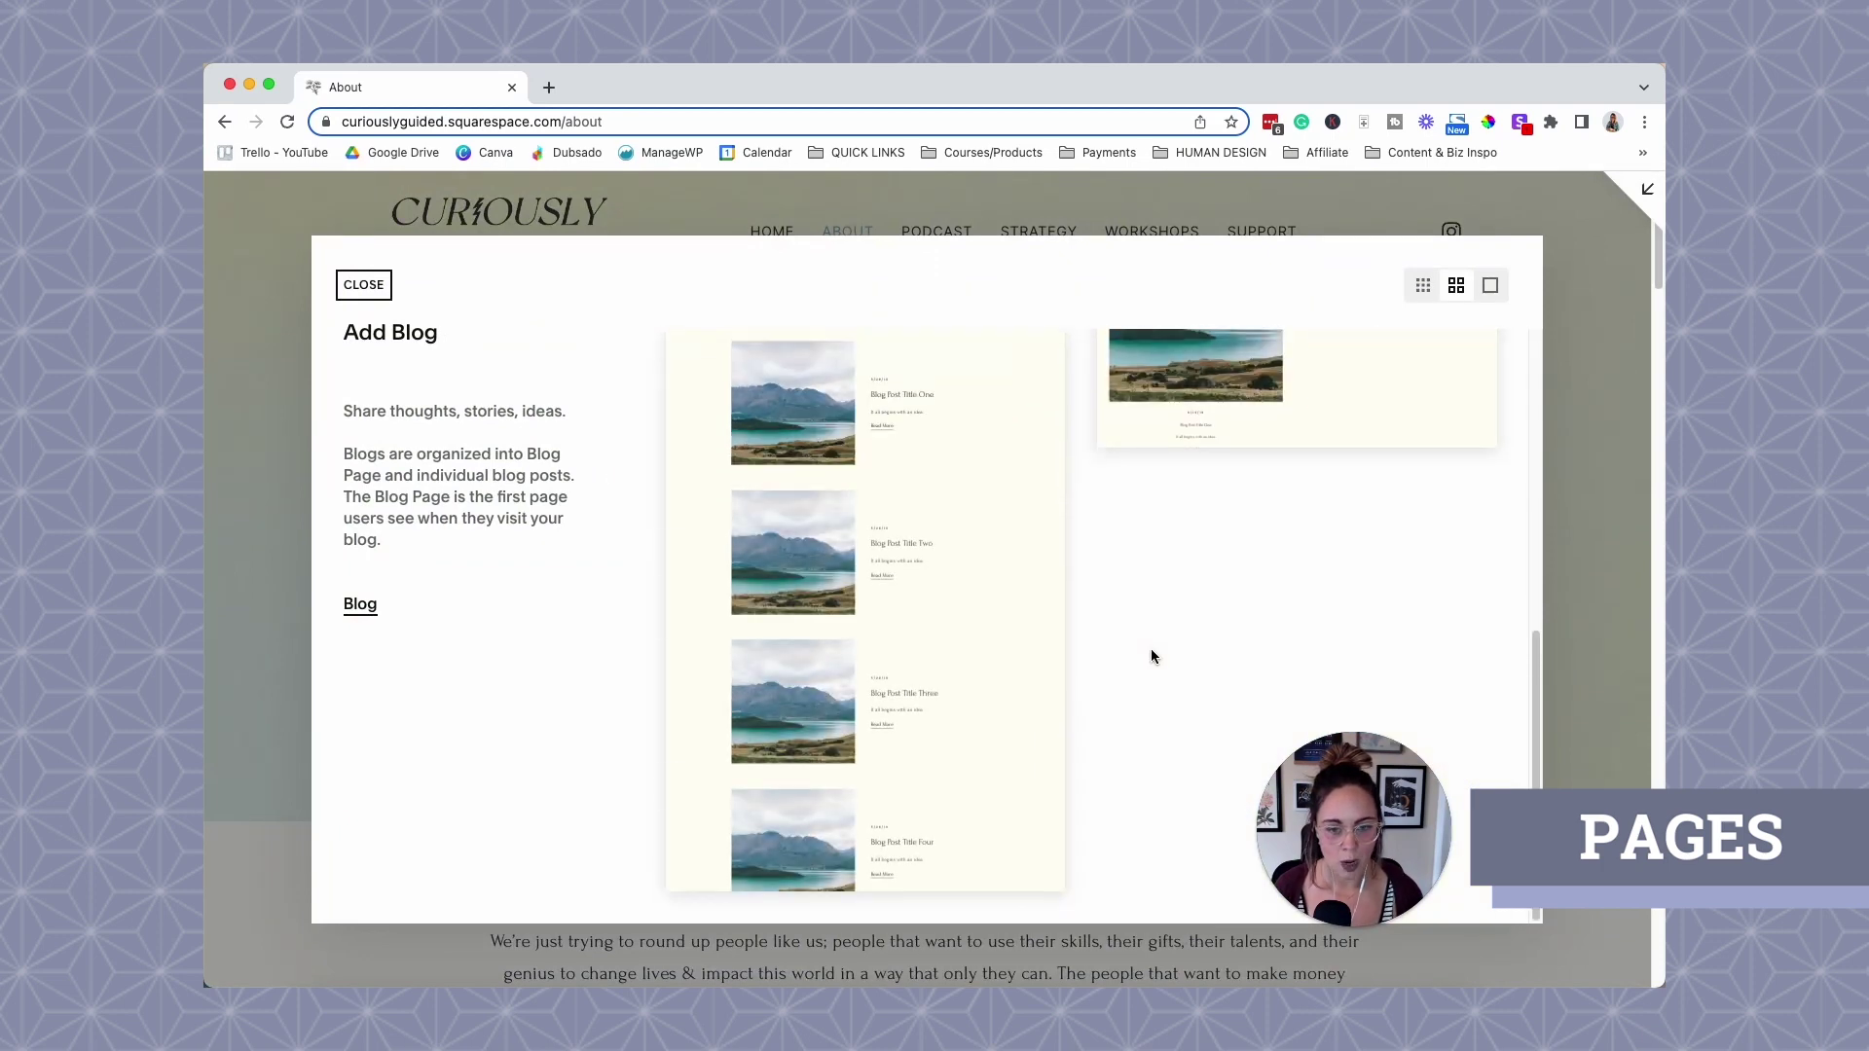
pyautogui.press('Escape')
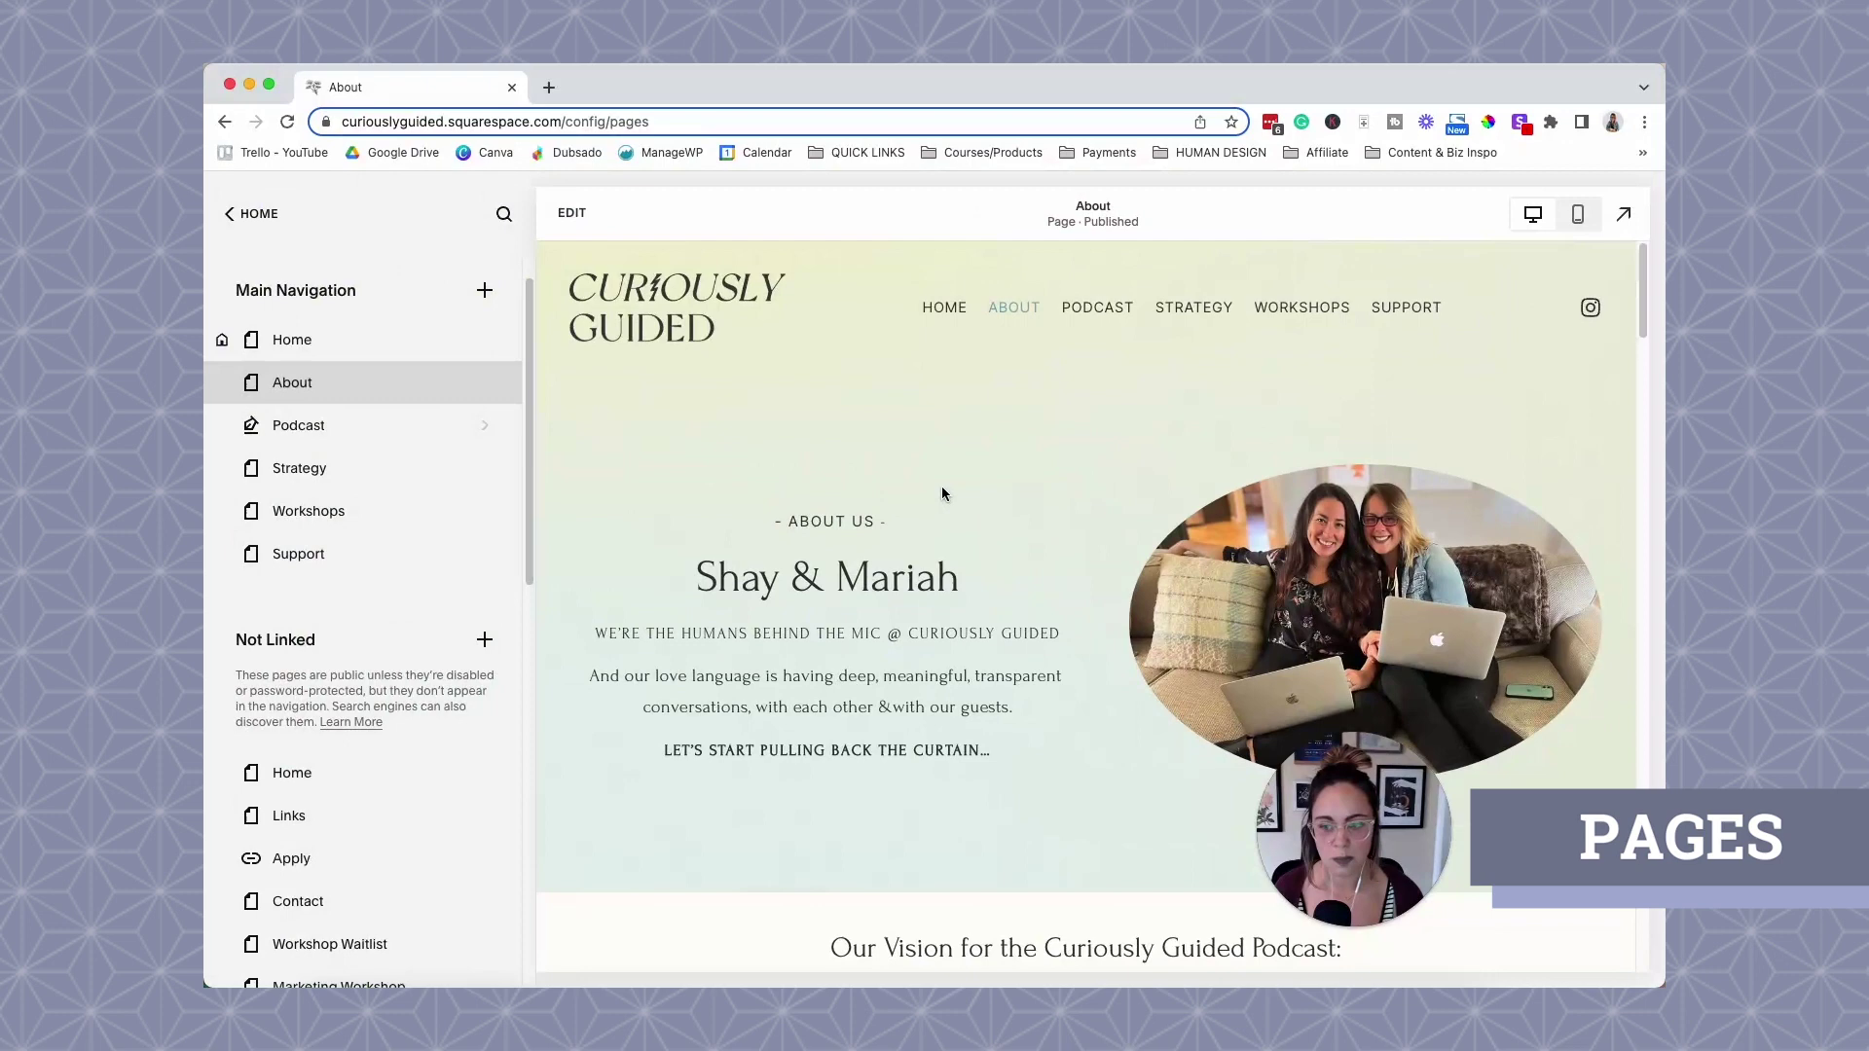
pyautogui.write('Blog')
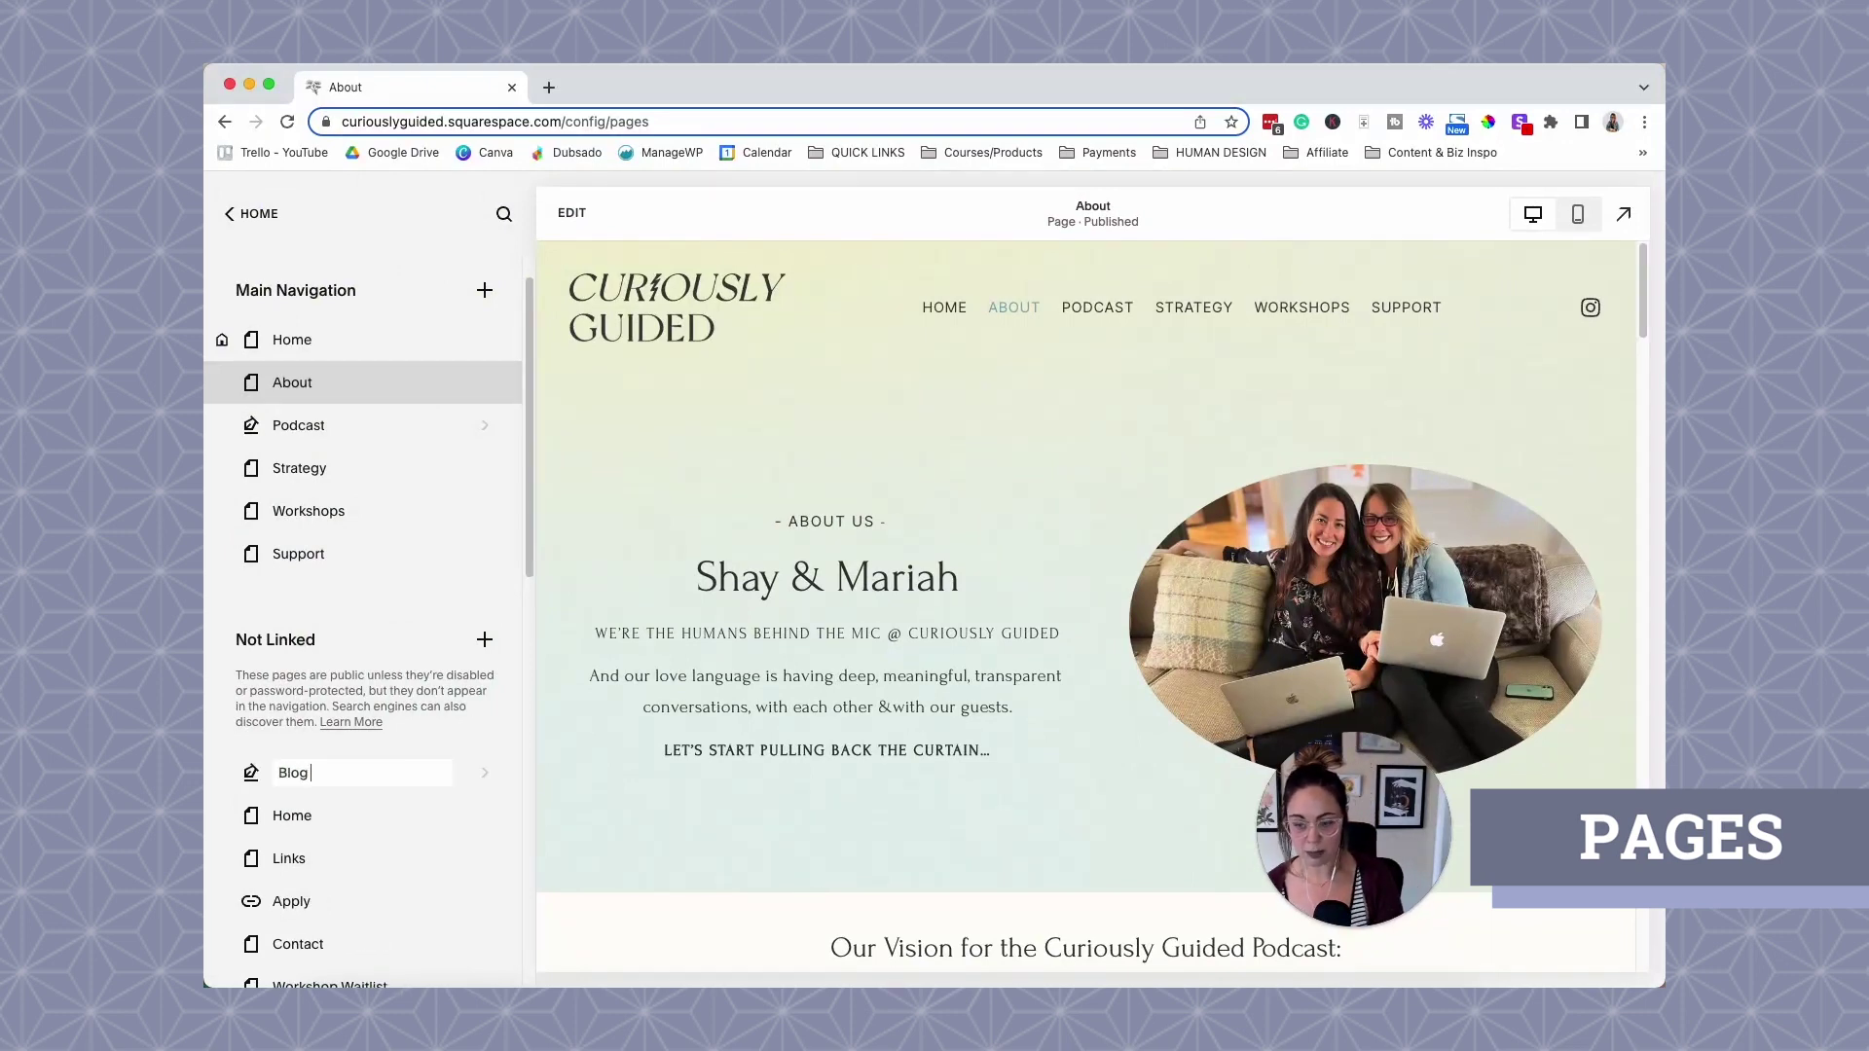
pyautogui.press('Return')
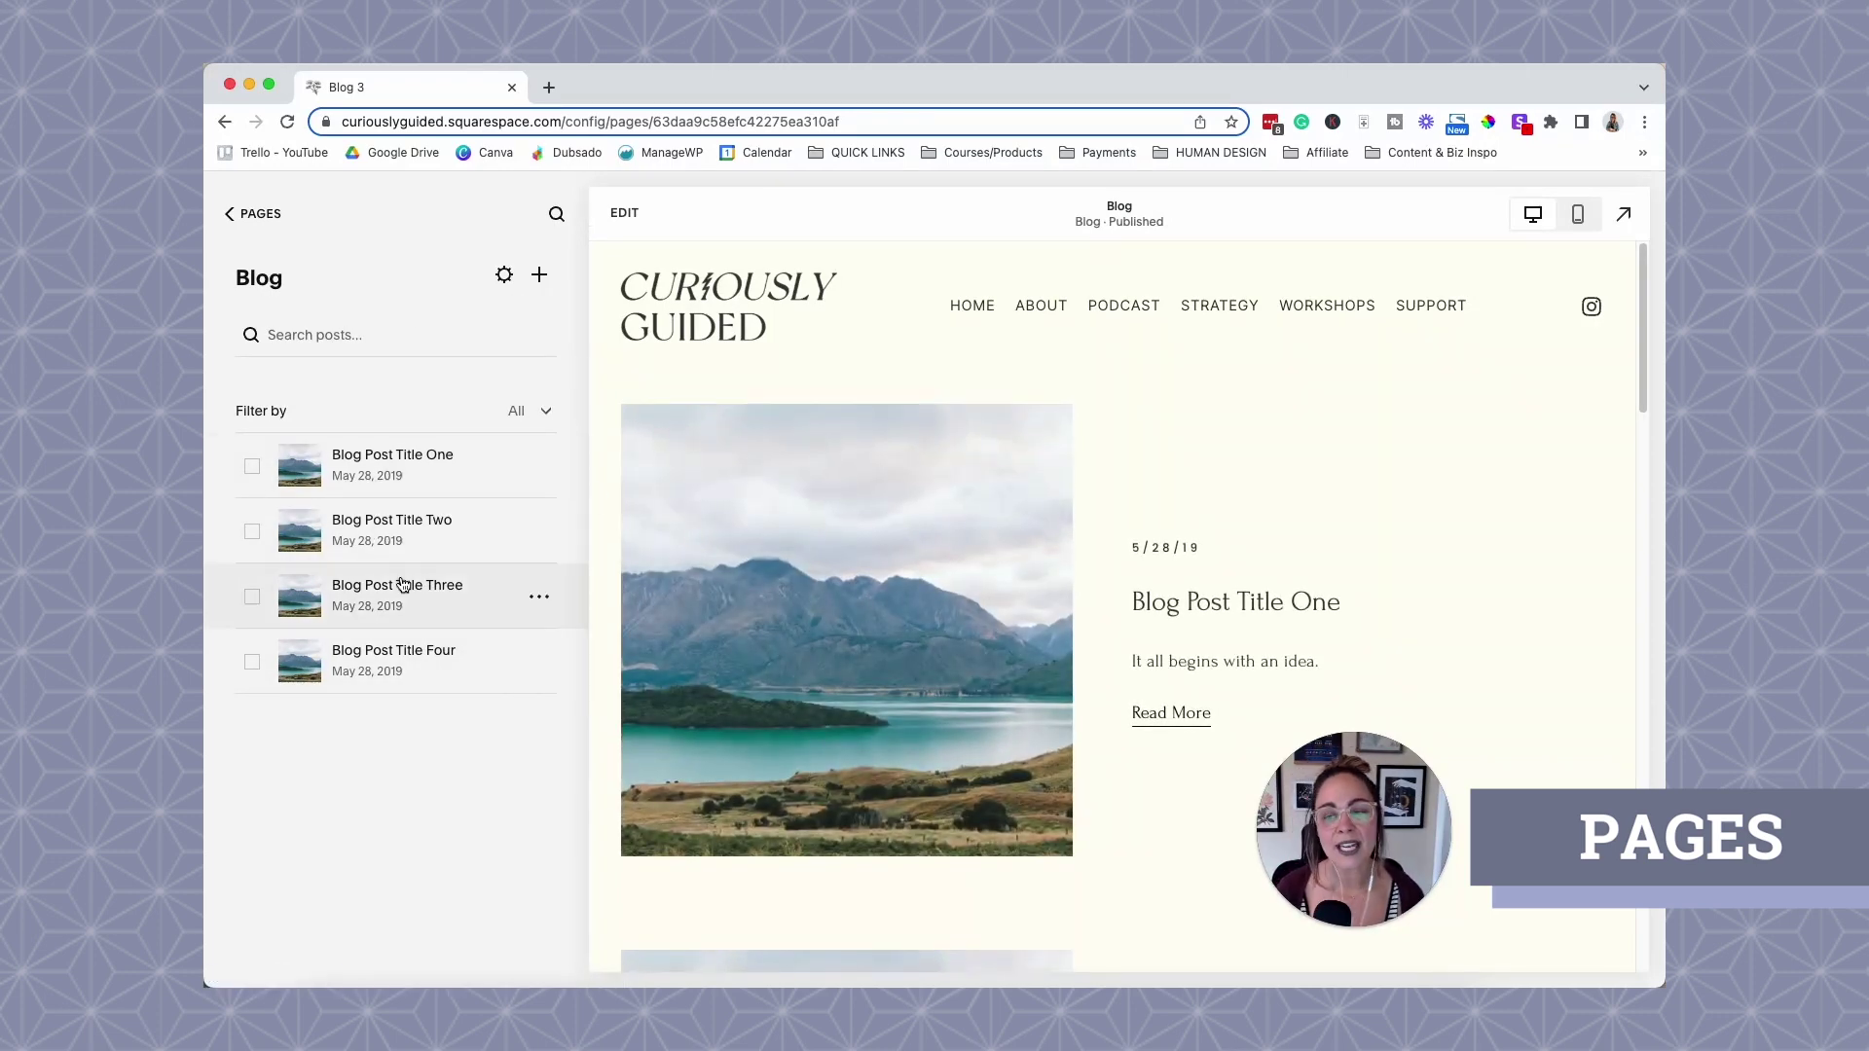
# Preview the sample posts, then select and delete all four of them.
pyautogui.click(394, 461)
pyautogui.click(436, 597)
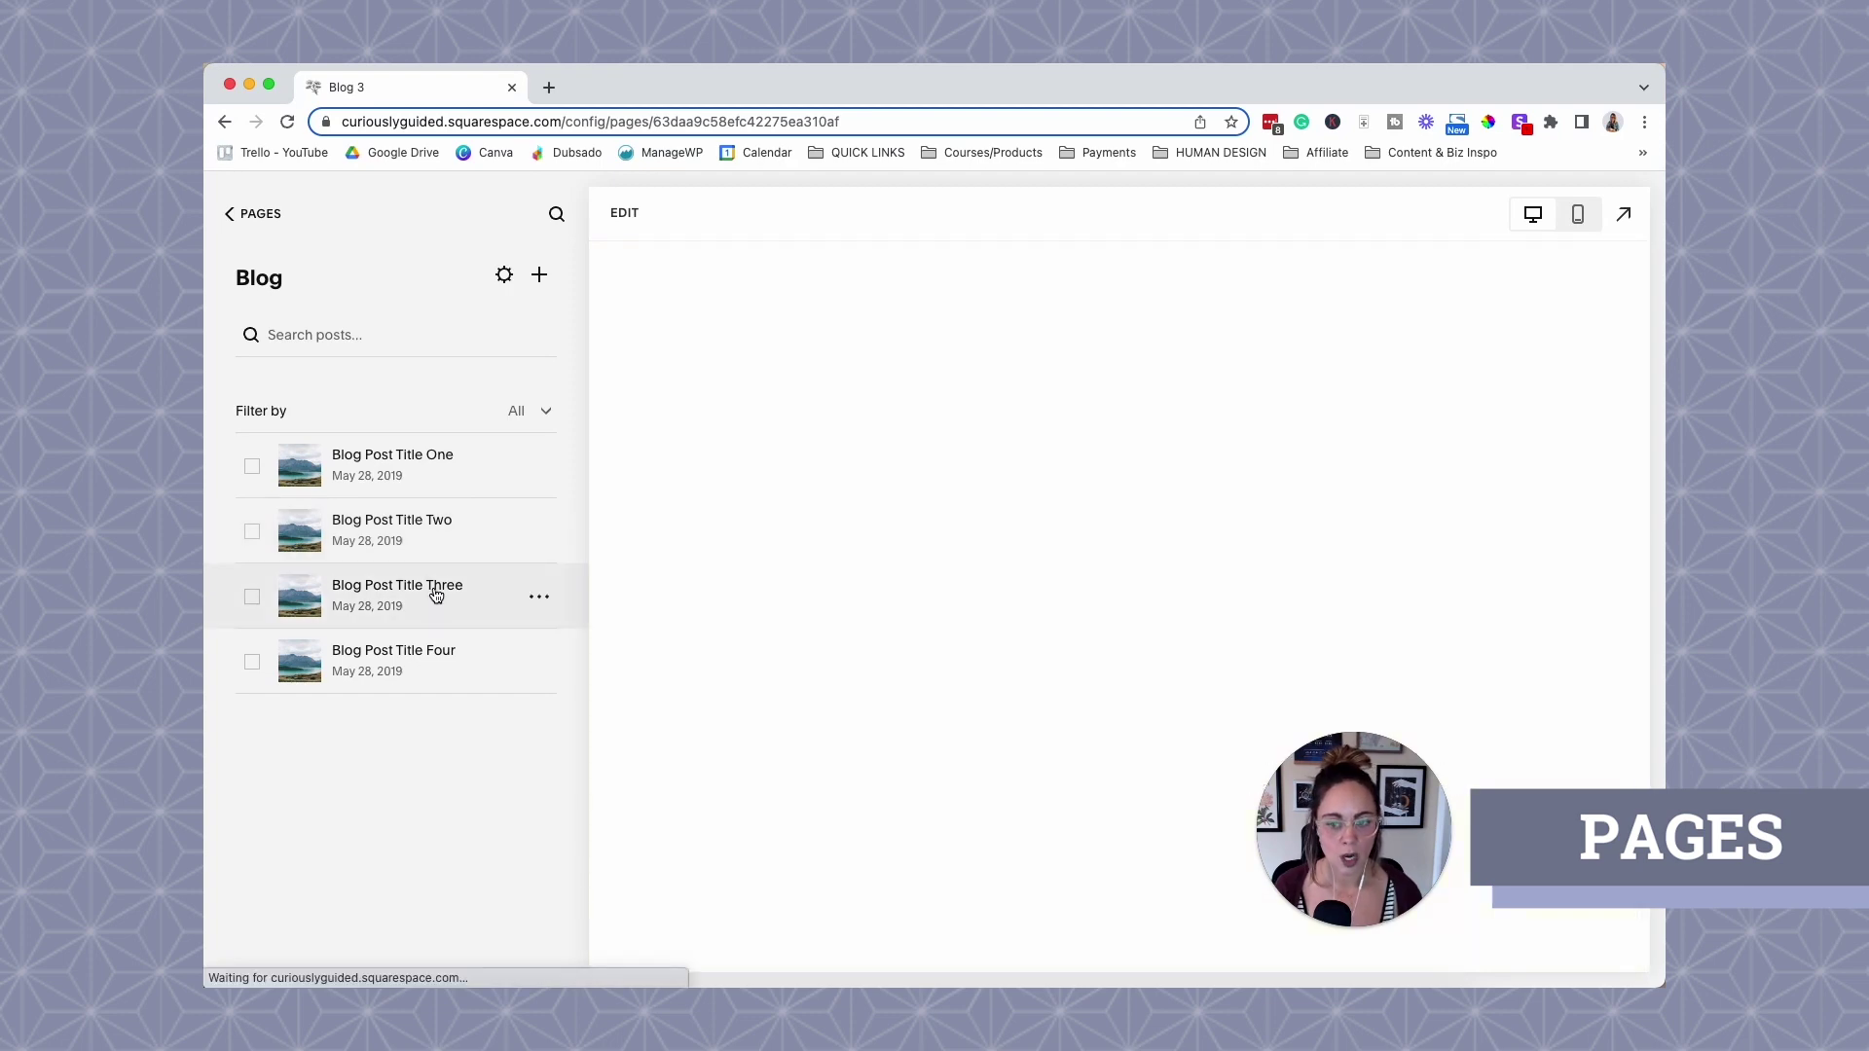
pyautogui.click(440, 660)
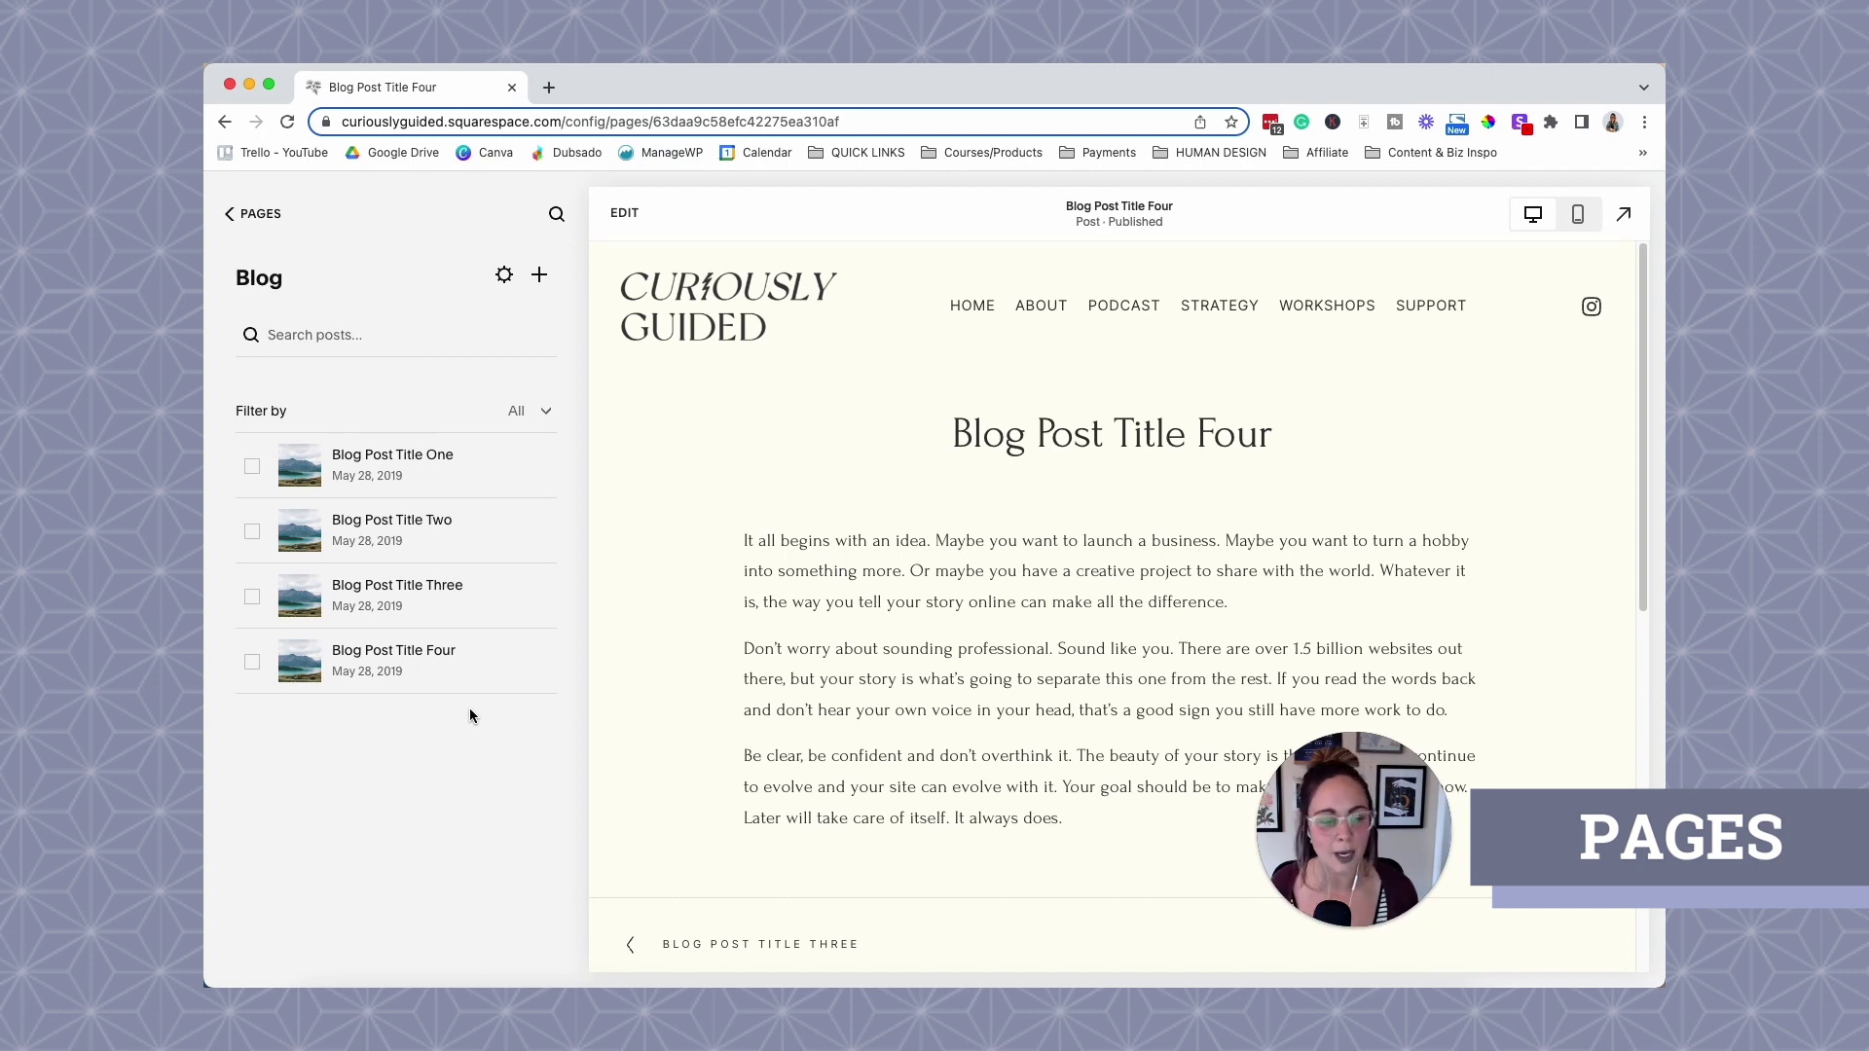
pyautogui.click(252, 466)
pyautogui.click(253, 533)
pyautogui.click(253, 597)
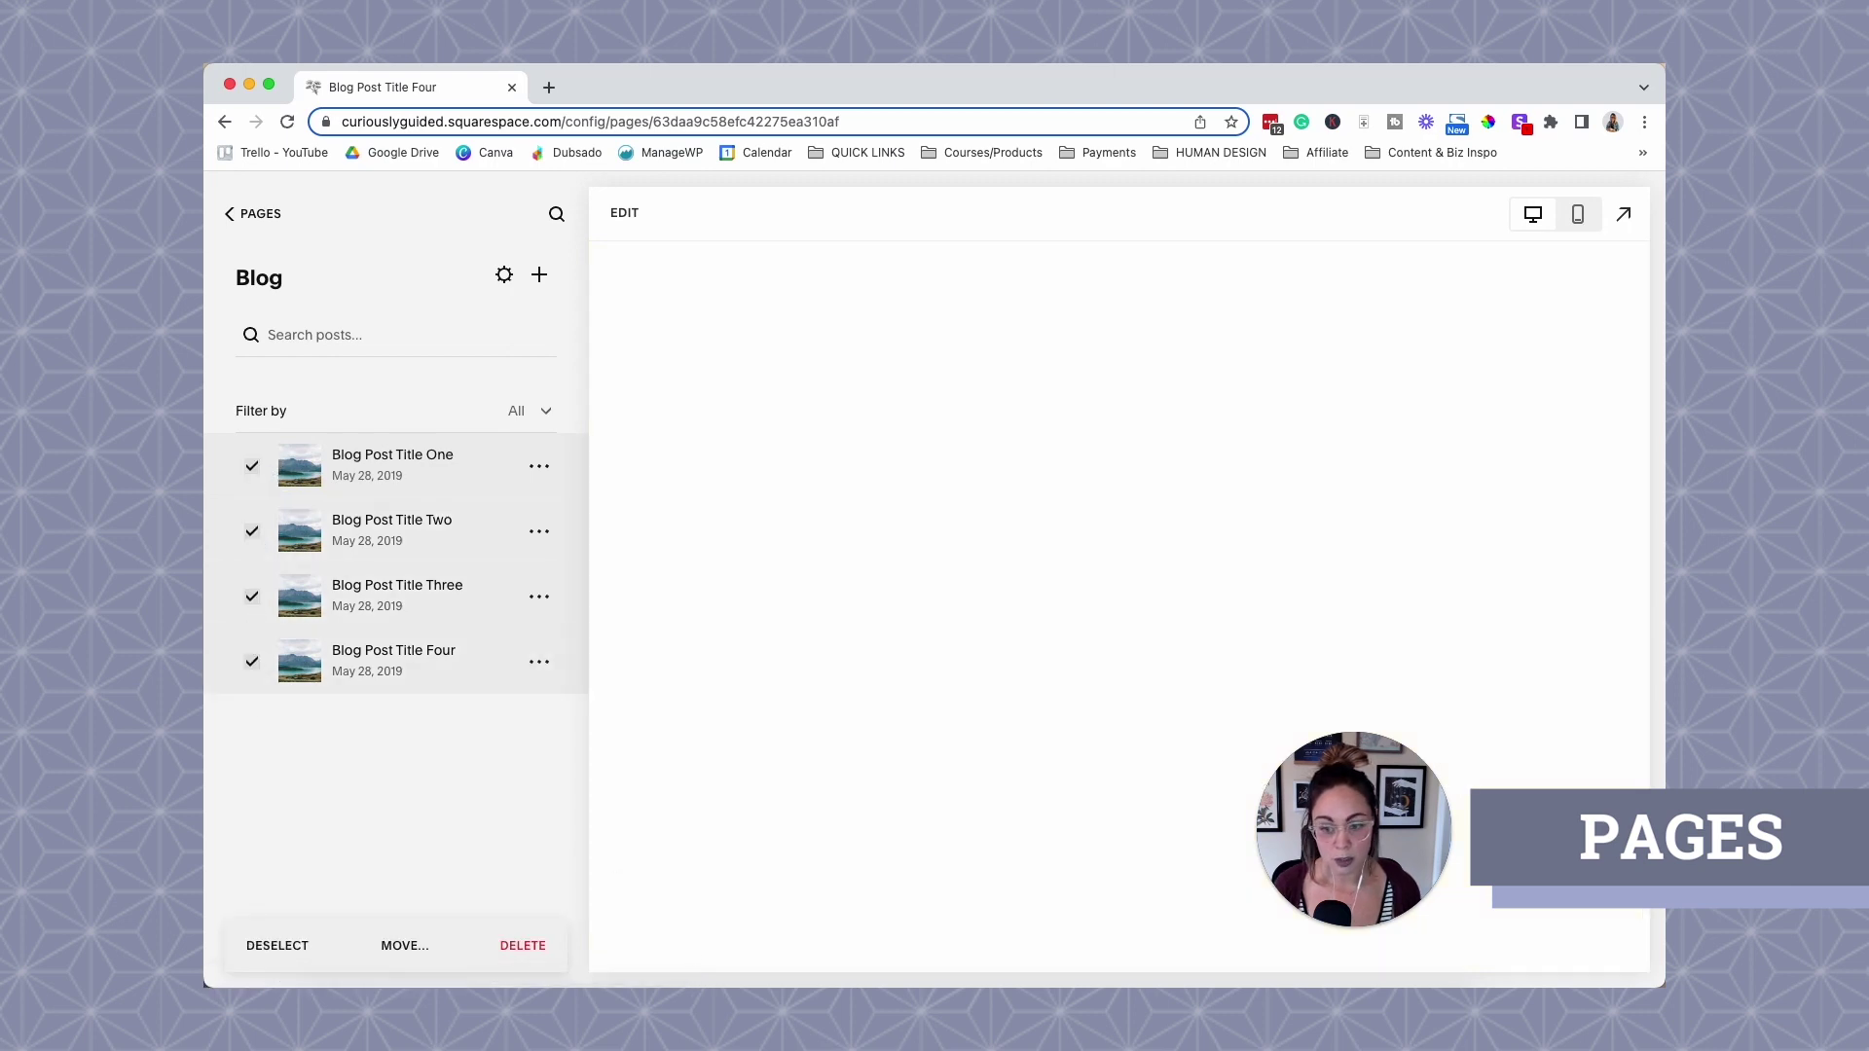
pyautogui.click(523, 945)
pyautogui.click(1034, 628)
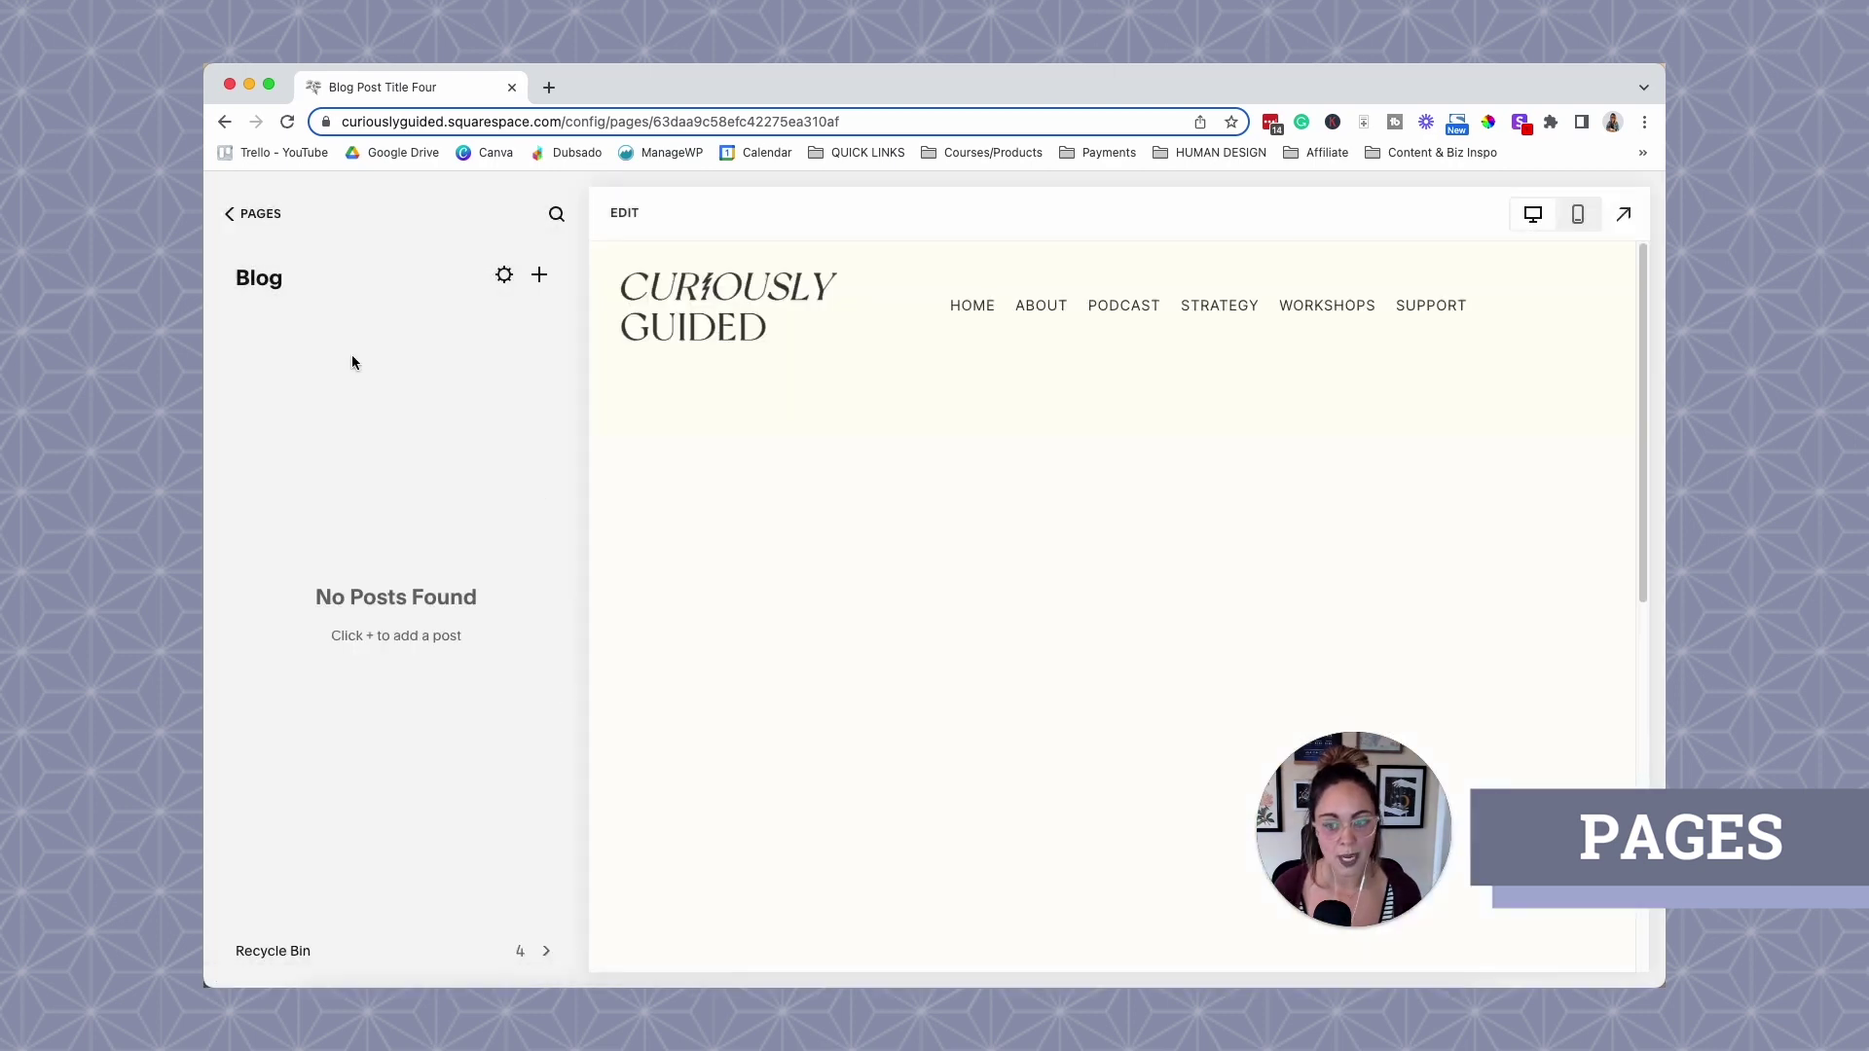
# Create a new blog post titled 'Blog Post #1'.
pyautogui.click(540, 278)
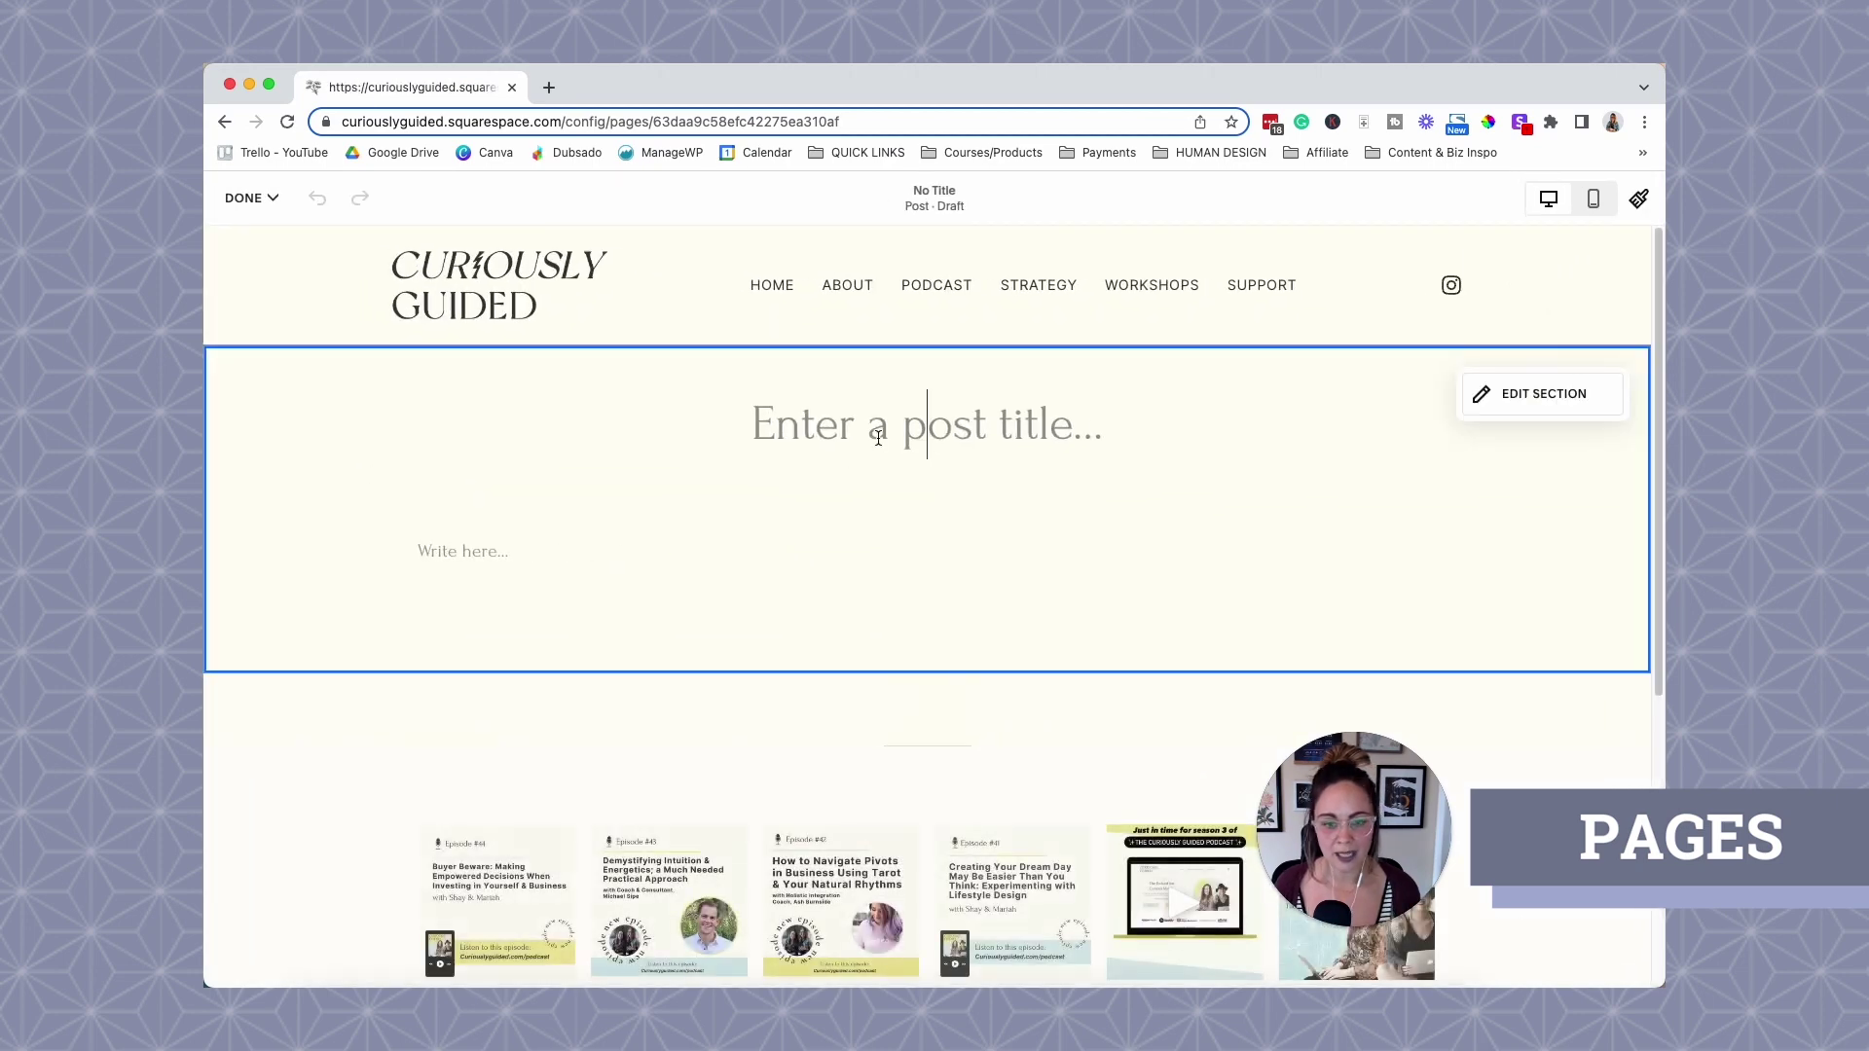
pyautogui.write('Blog ')
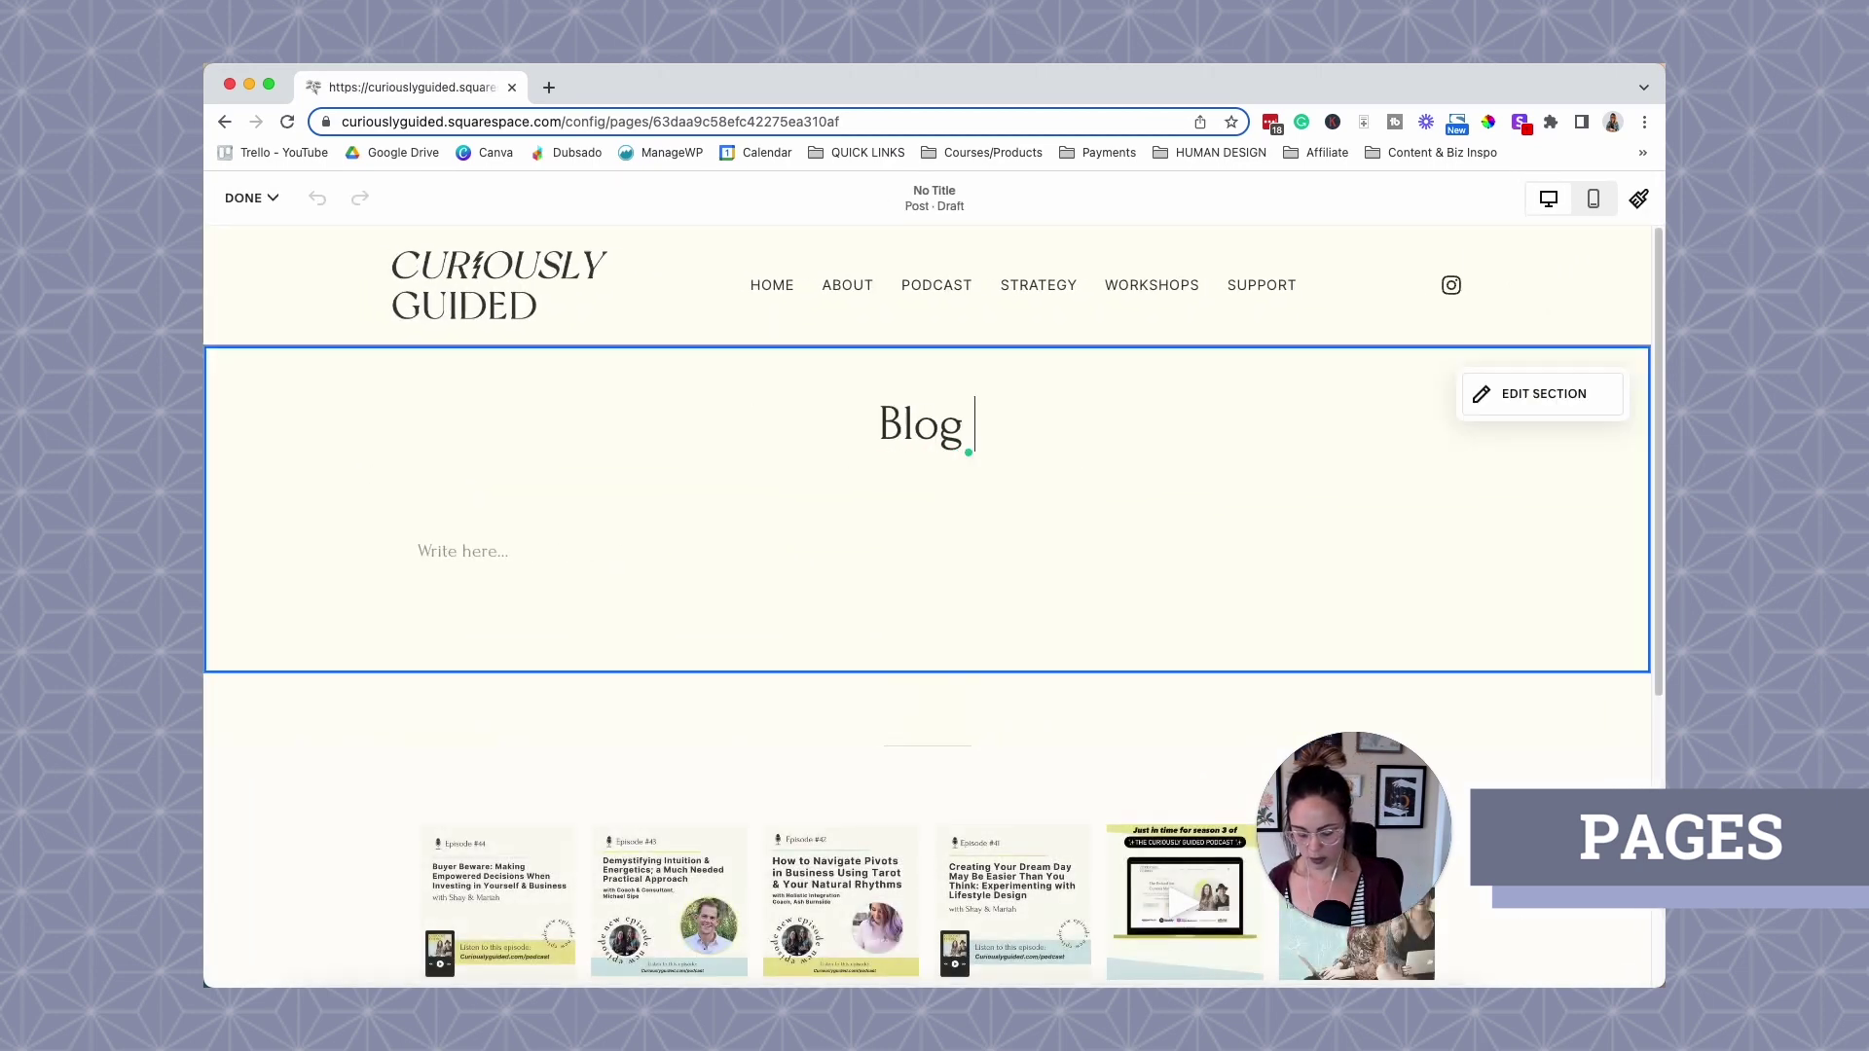
pyautogui.write('Post #1')
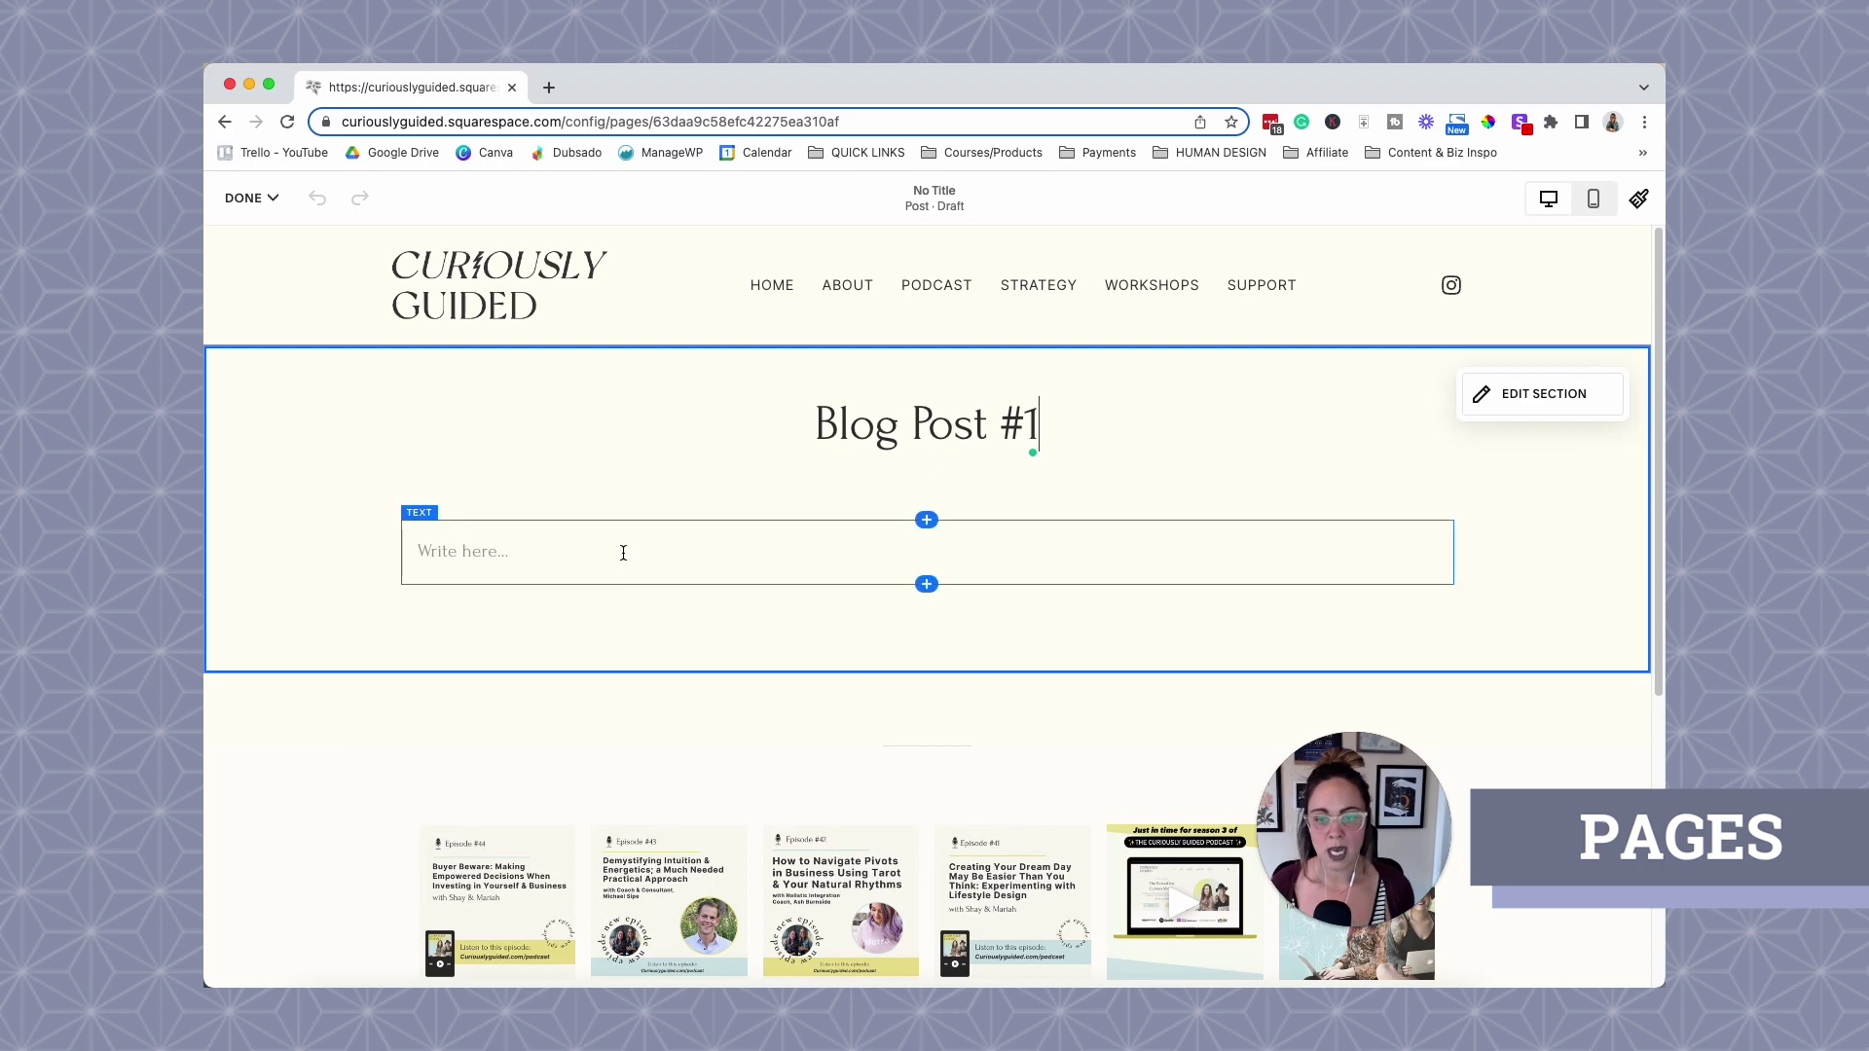
pyautogui.click(623, 552)
# Type placeholder body text 'asdlksajdk;saljd;aksljd' into the post body.
pyautogui.click(611, 551)
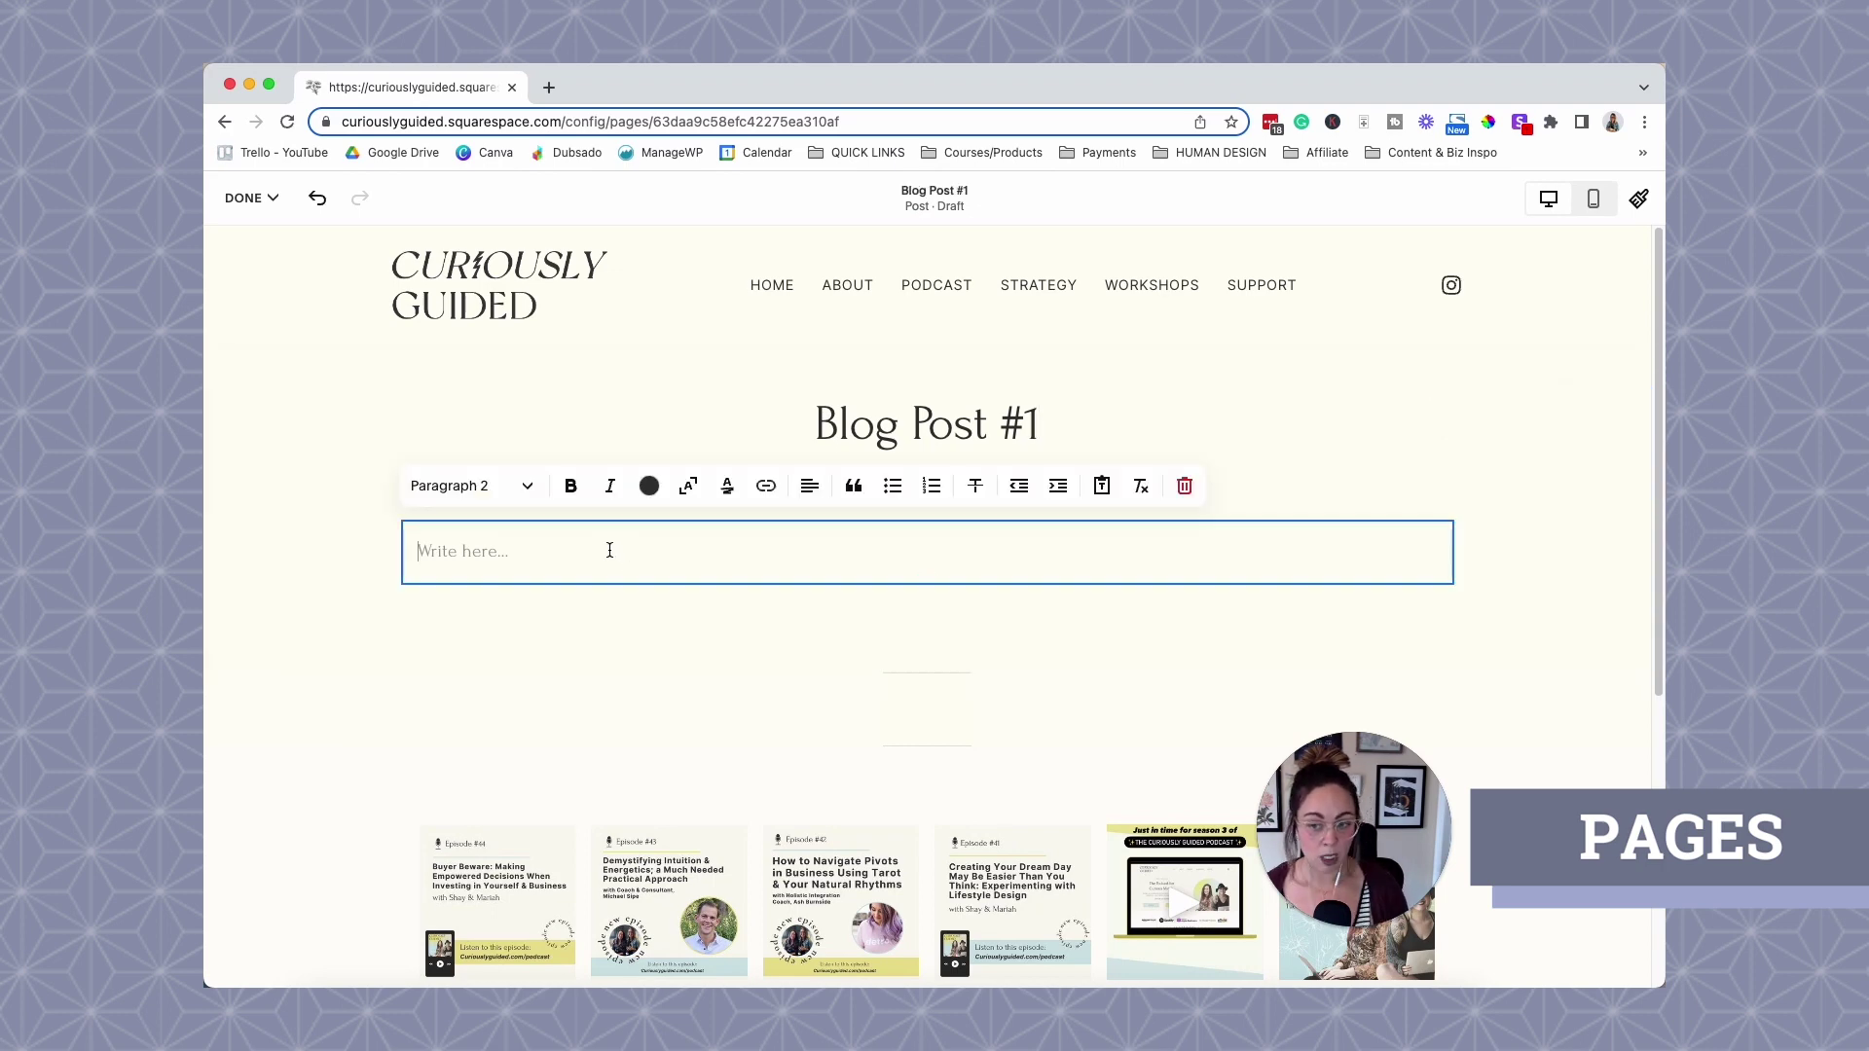
pyautogui.write('asdlksajdk;saljd;aksljd')
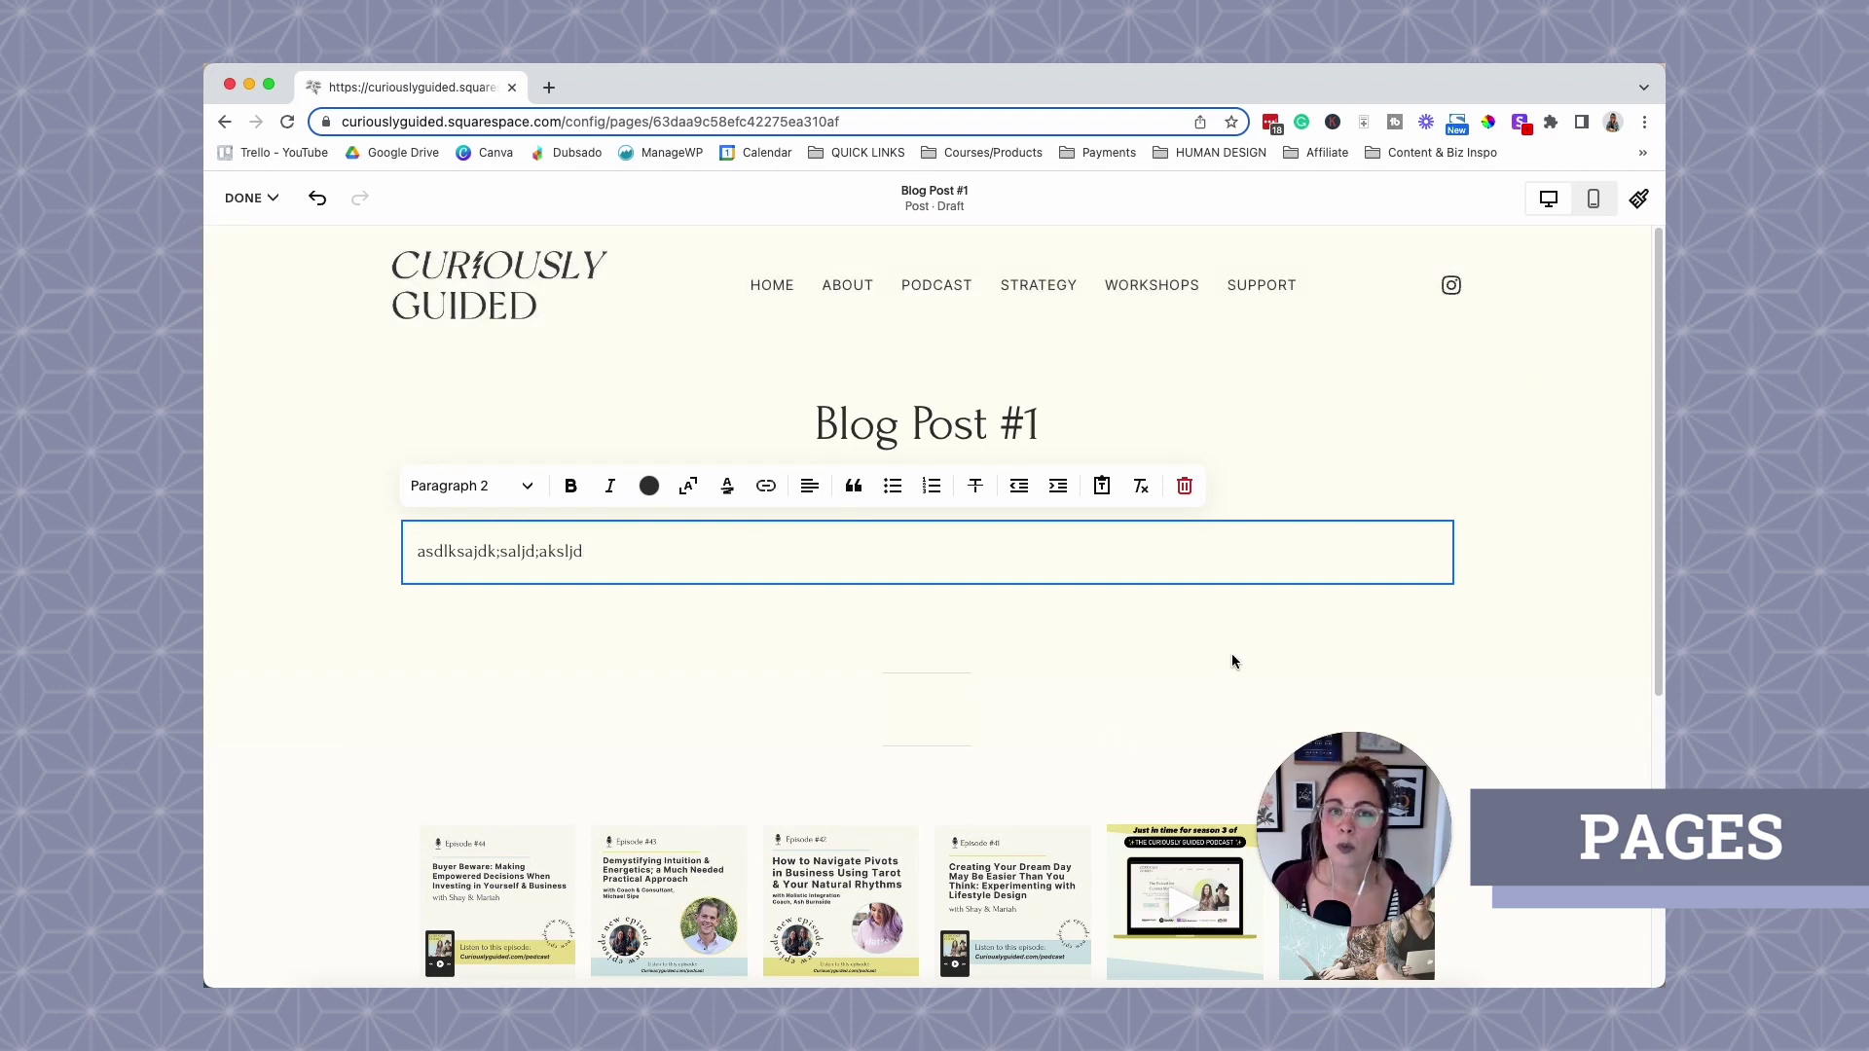
pyautogui.click(1232, 661)
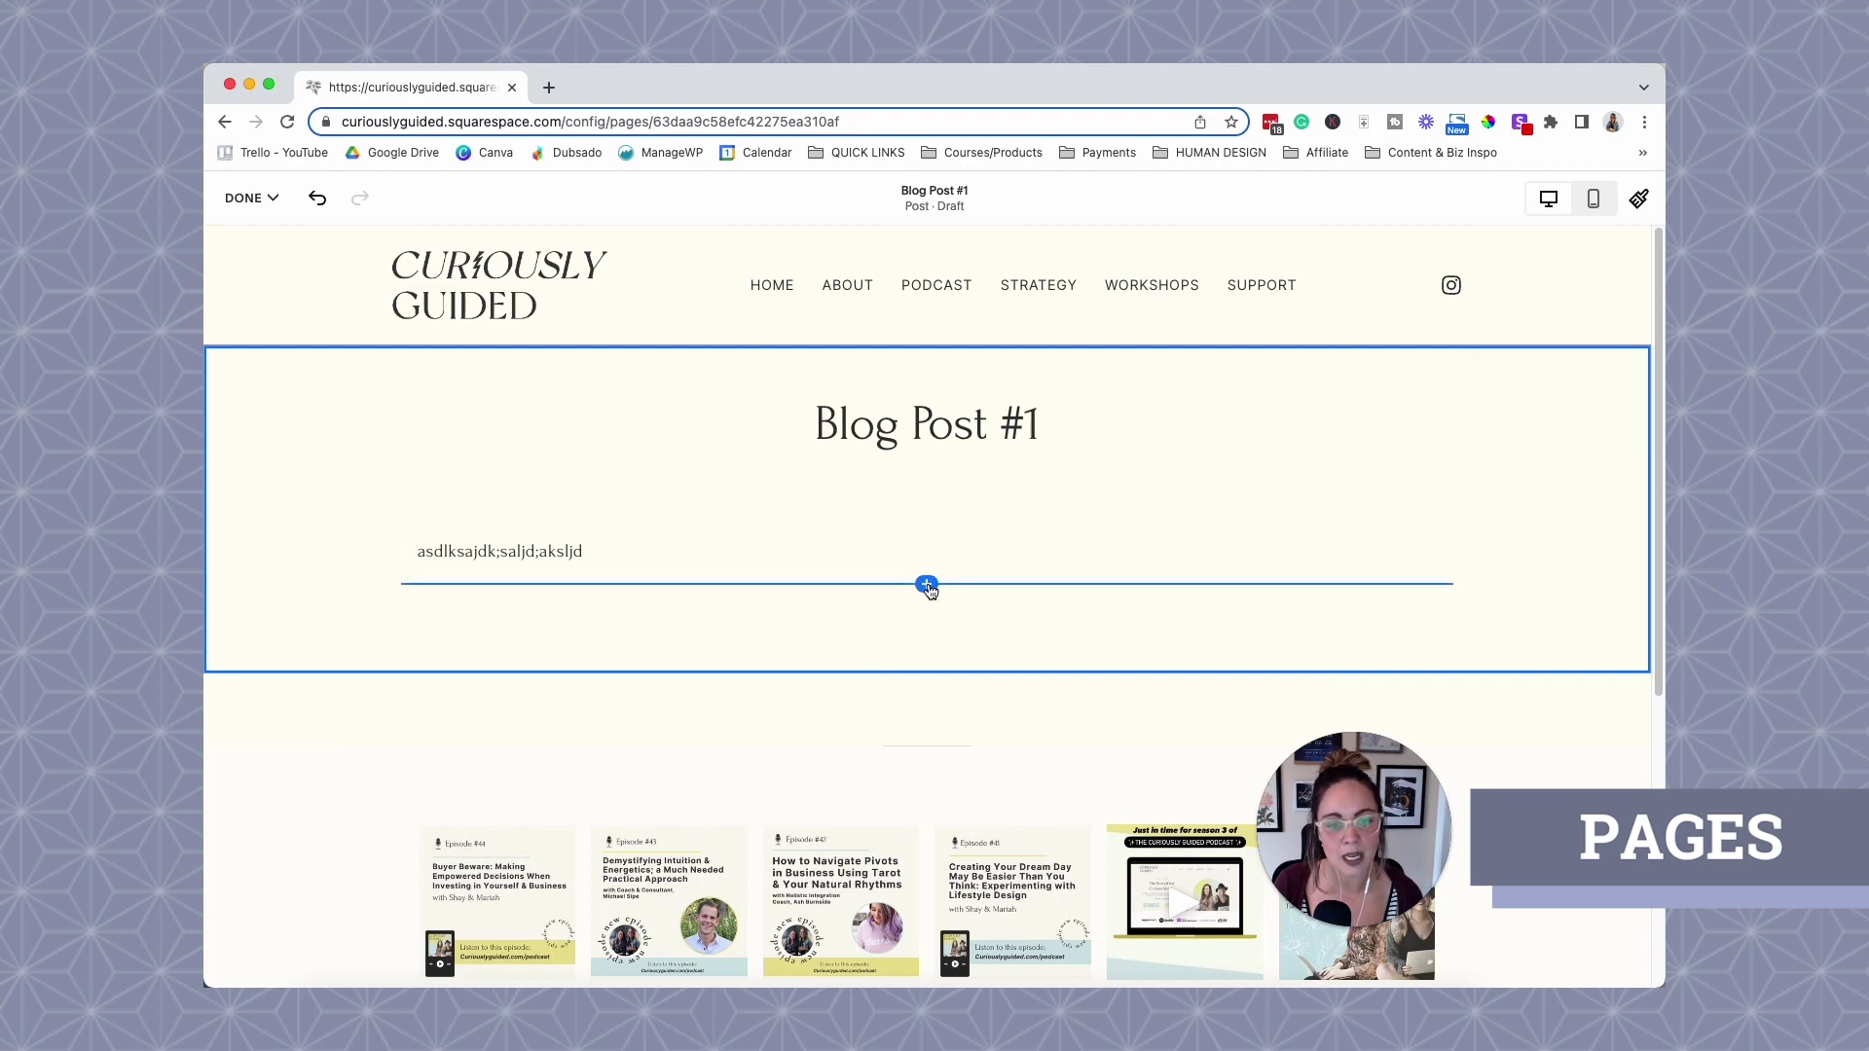
pyautogui.click(926, 585)
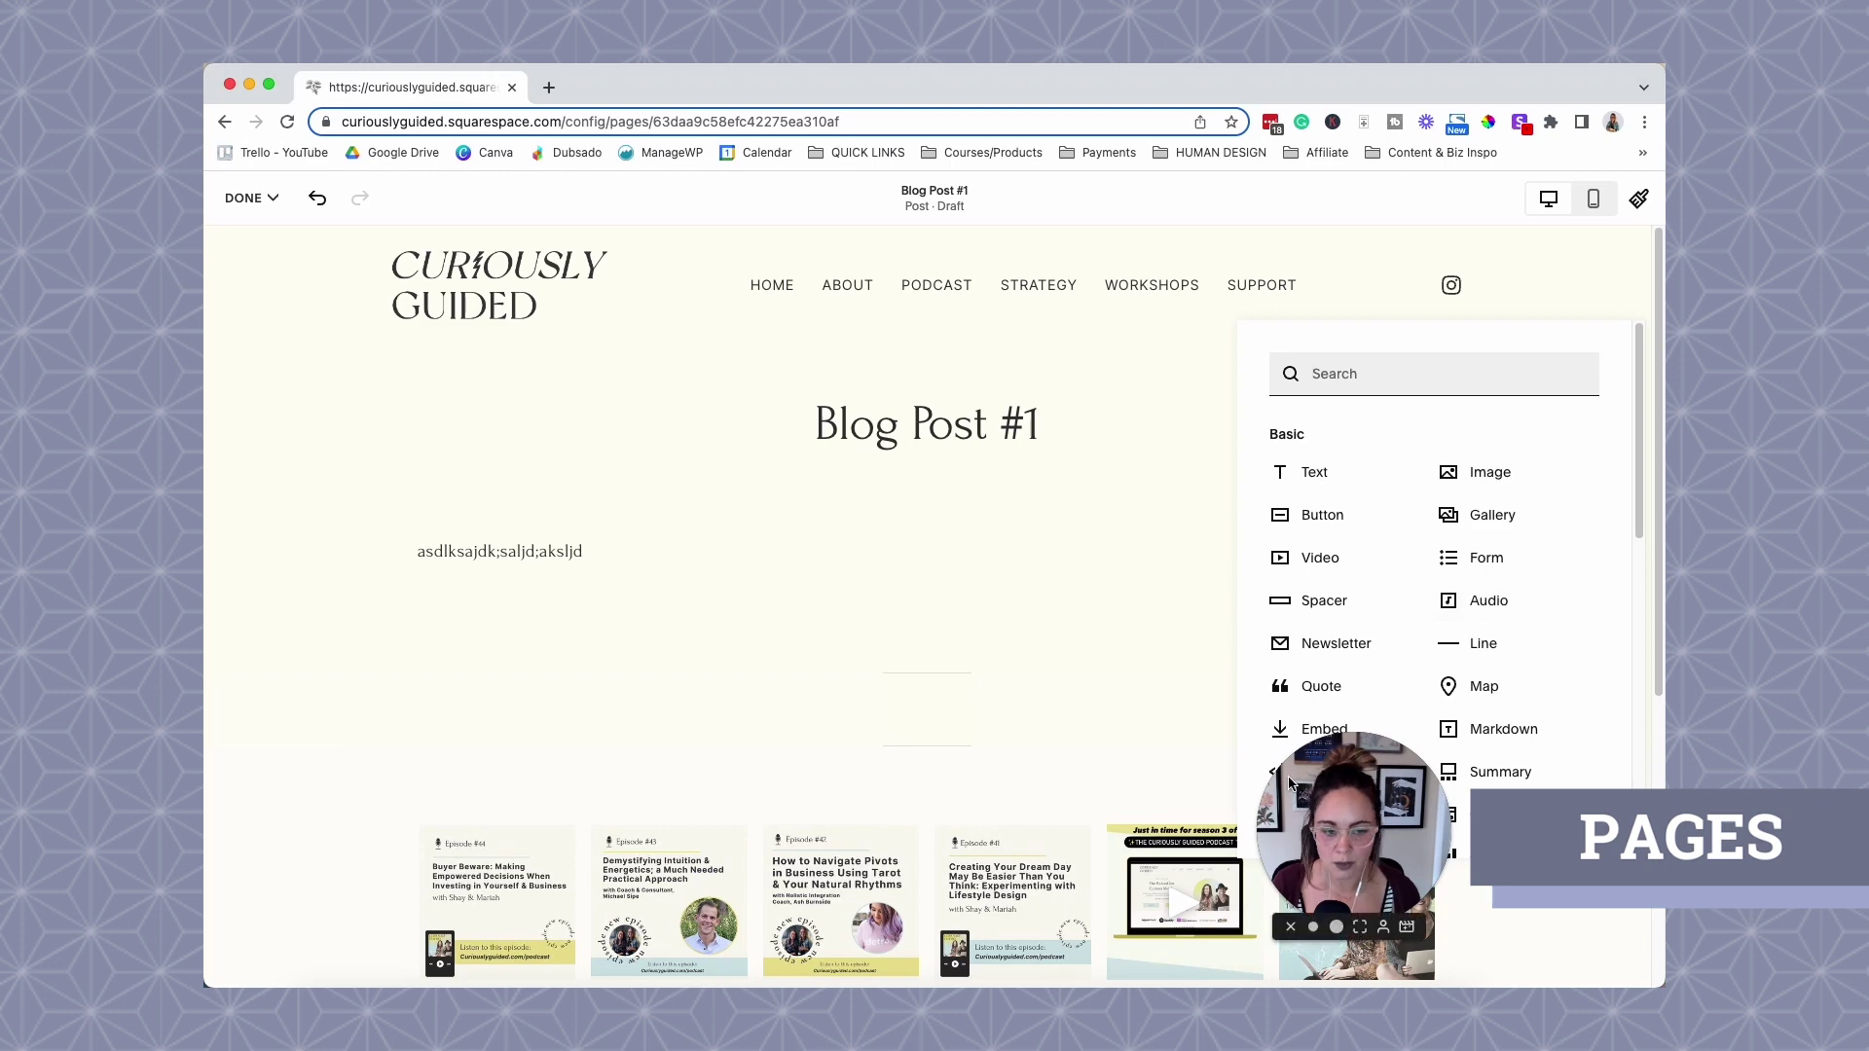
pyautogui.click(759, 460)
pyautogui.click(238, 198)
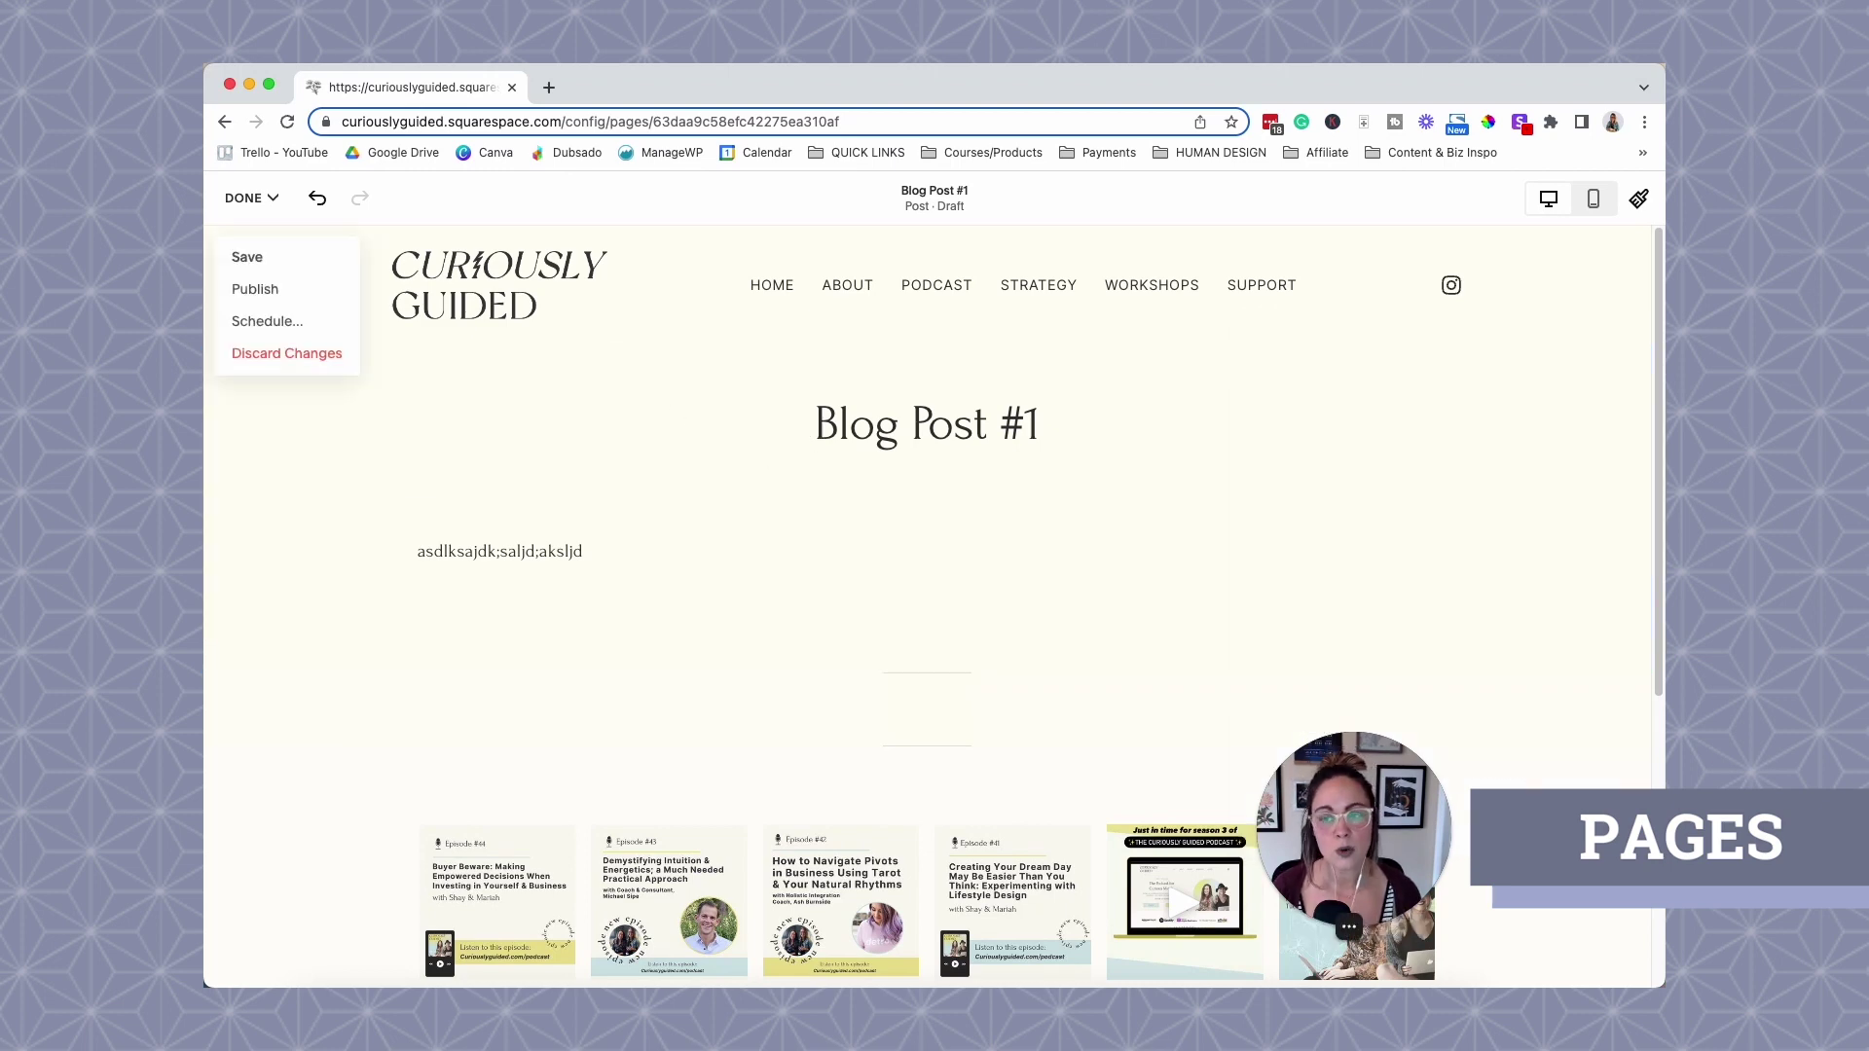
# Save Blog Post #1 as a draft and review its Content, Options, SEO and Social Image settings.
pyautogui.click(288, 253)
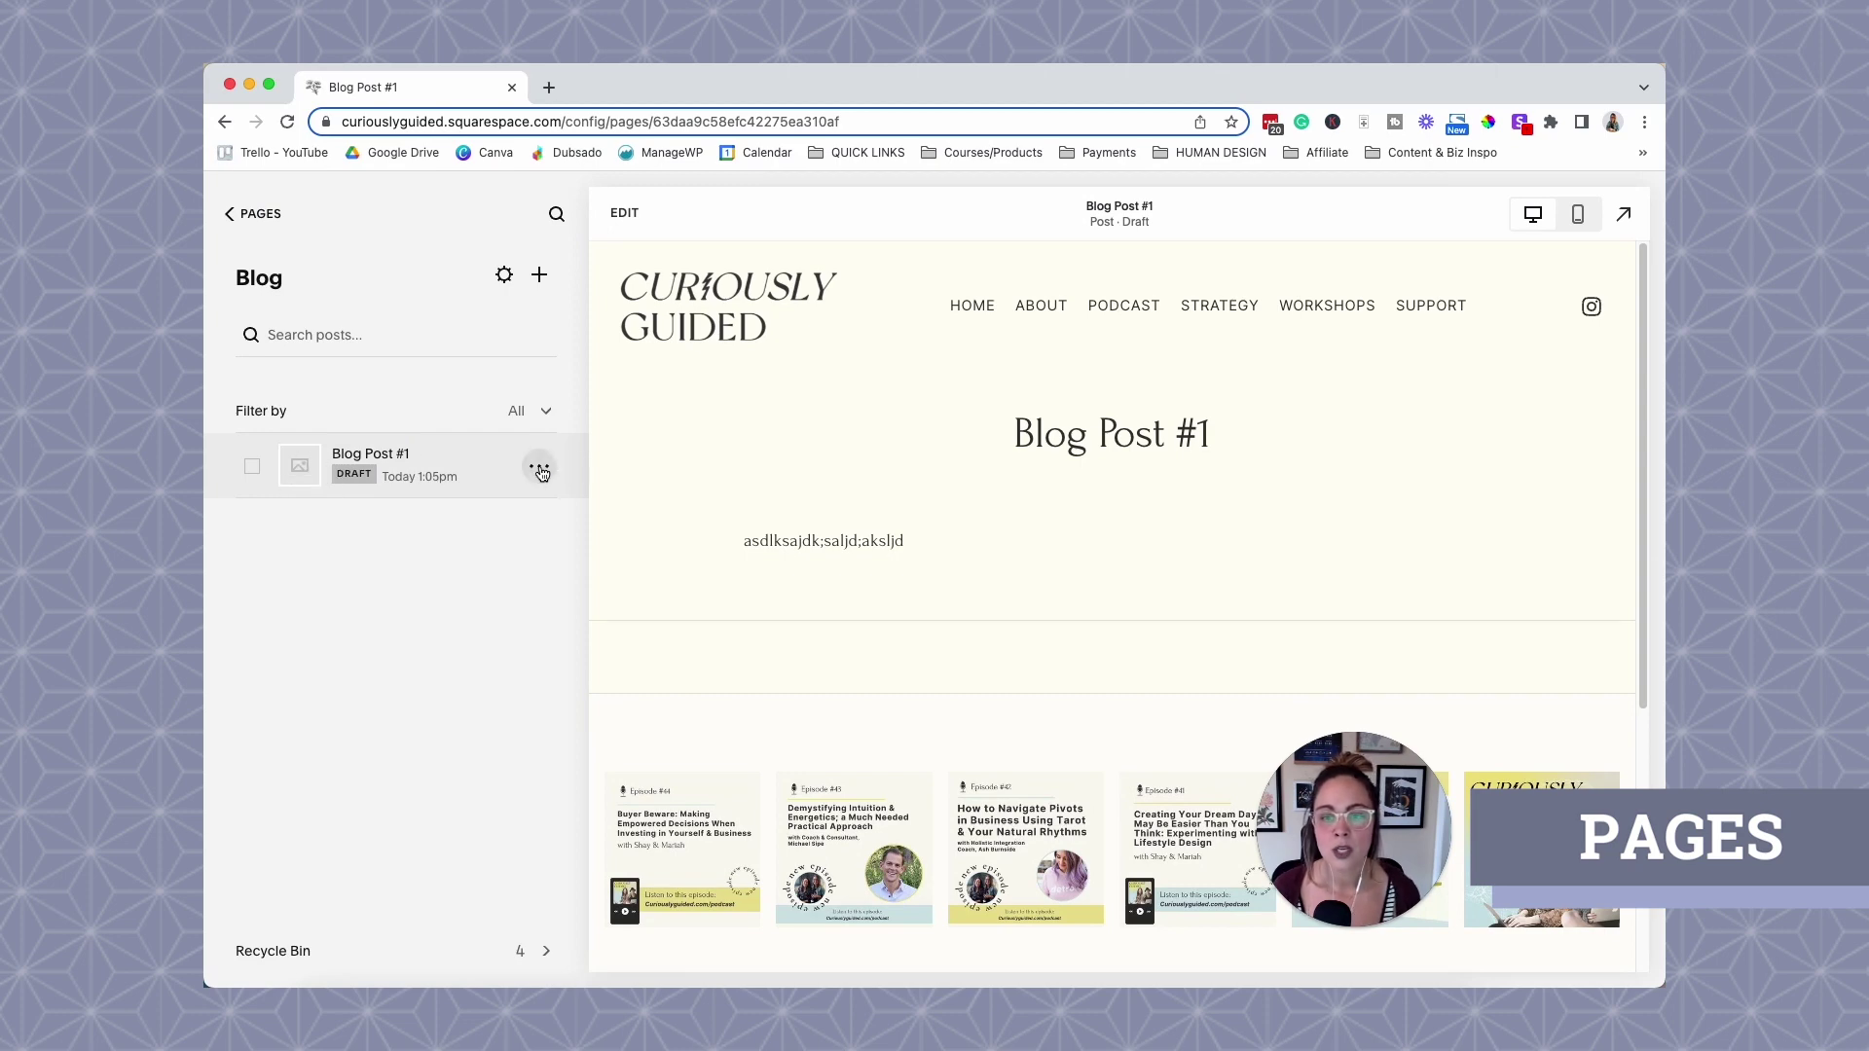
pyautogui.click(541, 471)
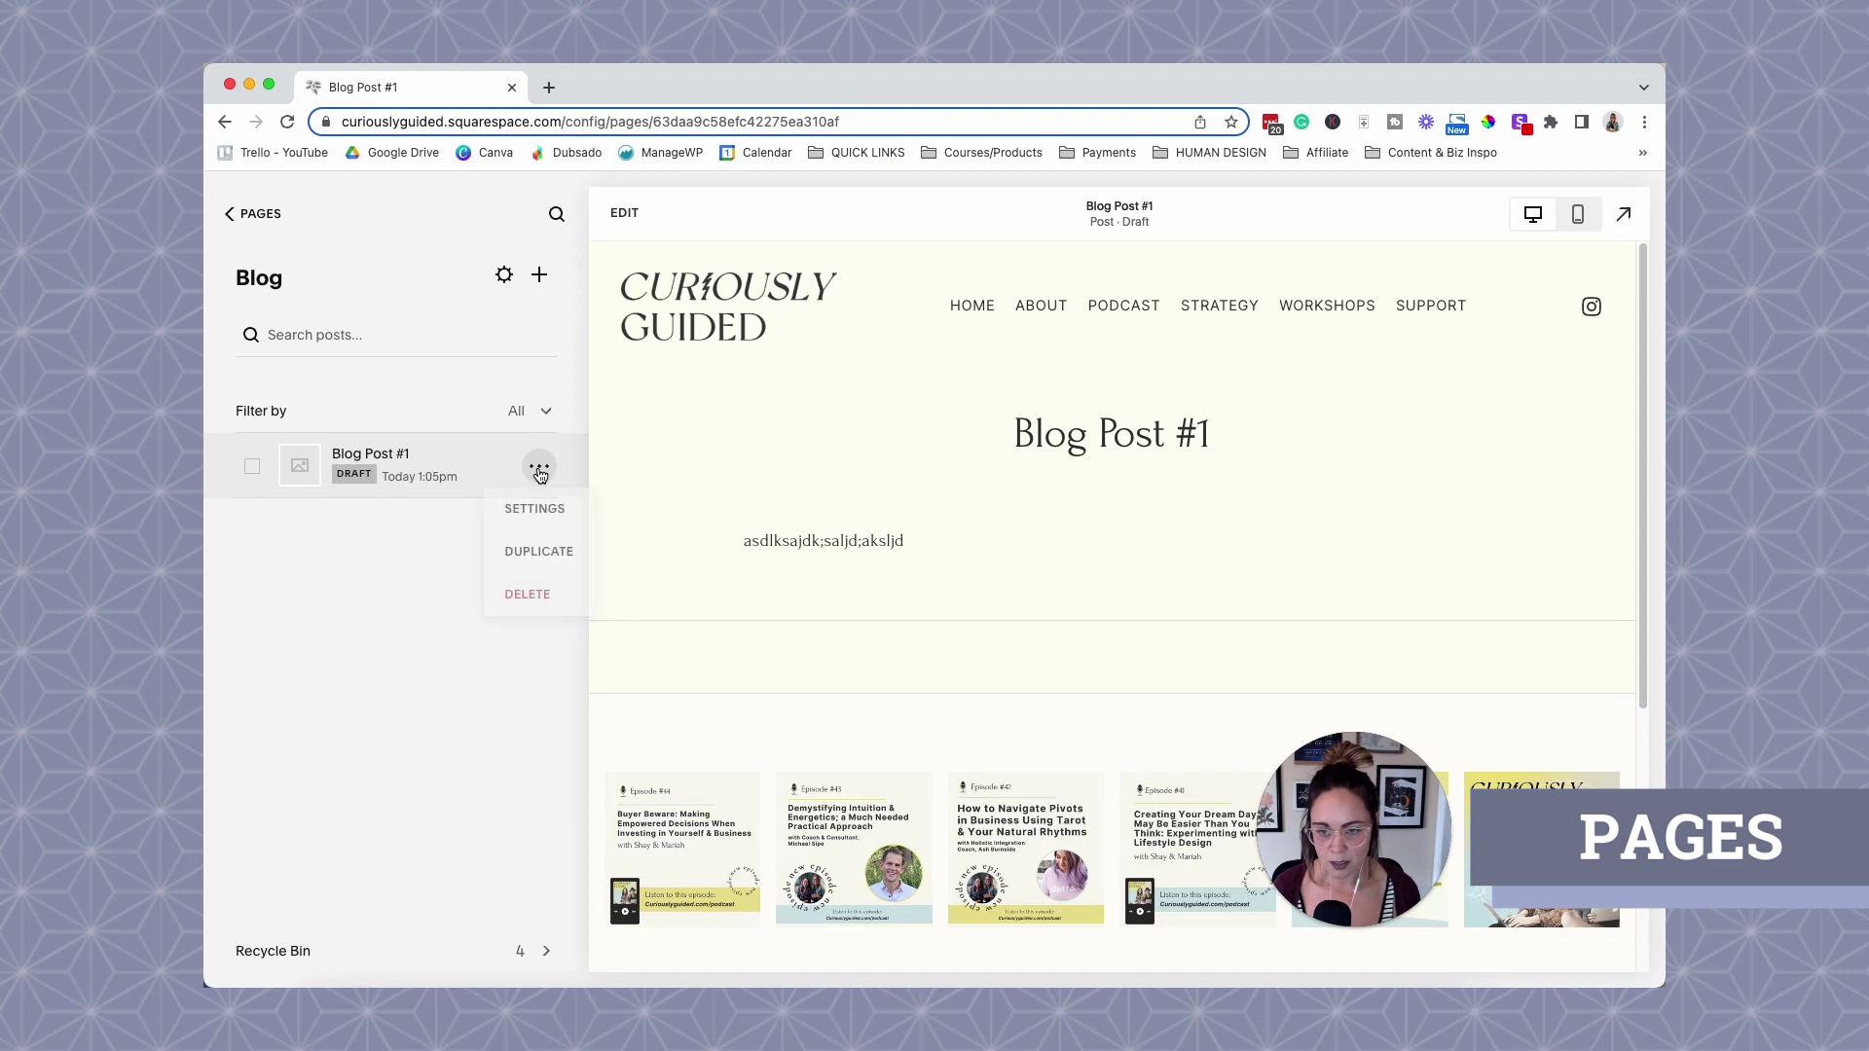
pyautogui.click(550, 523)
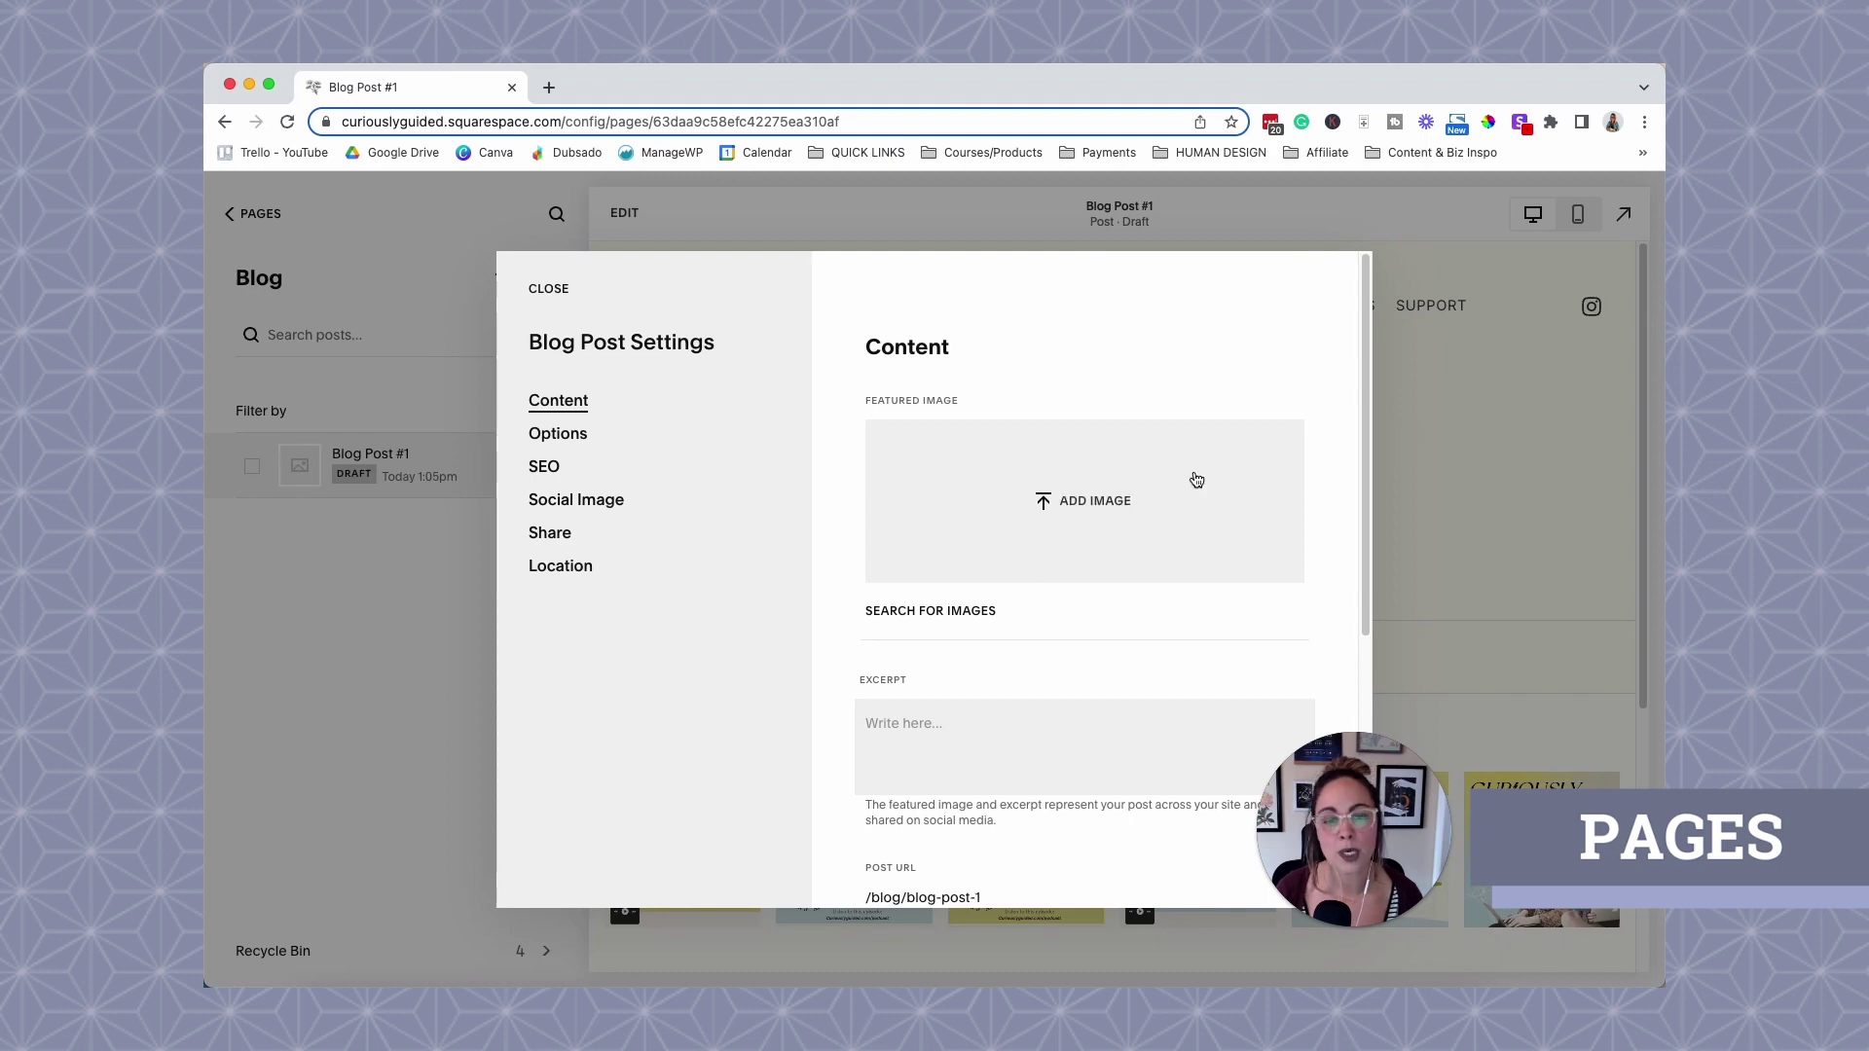
pyautogui.scroll(-1, 1110, 552)
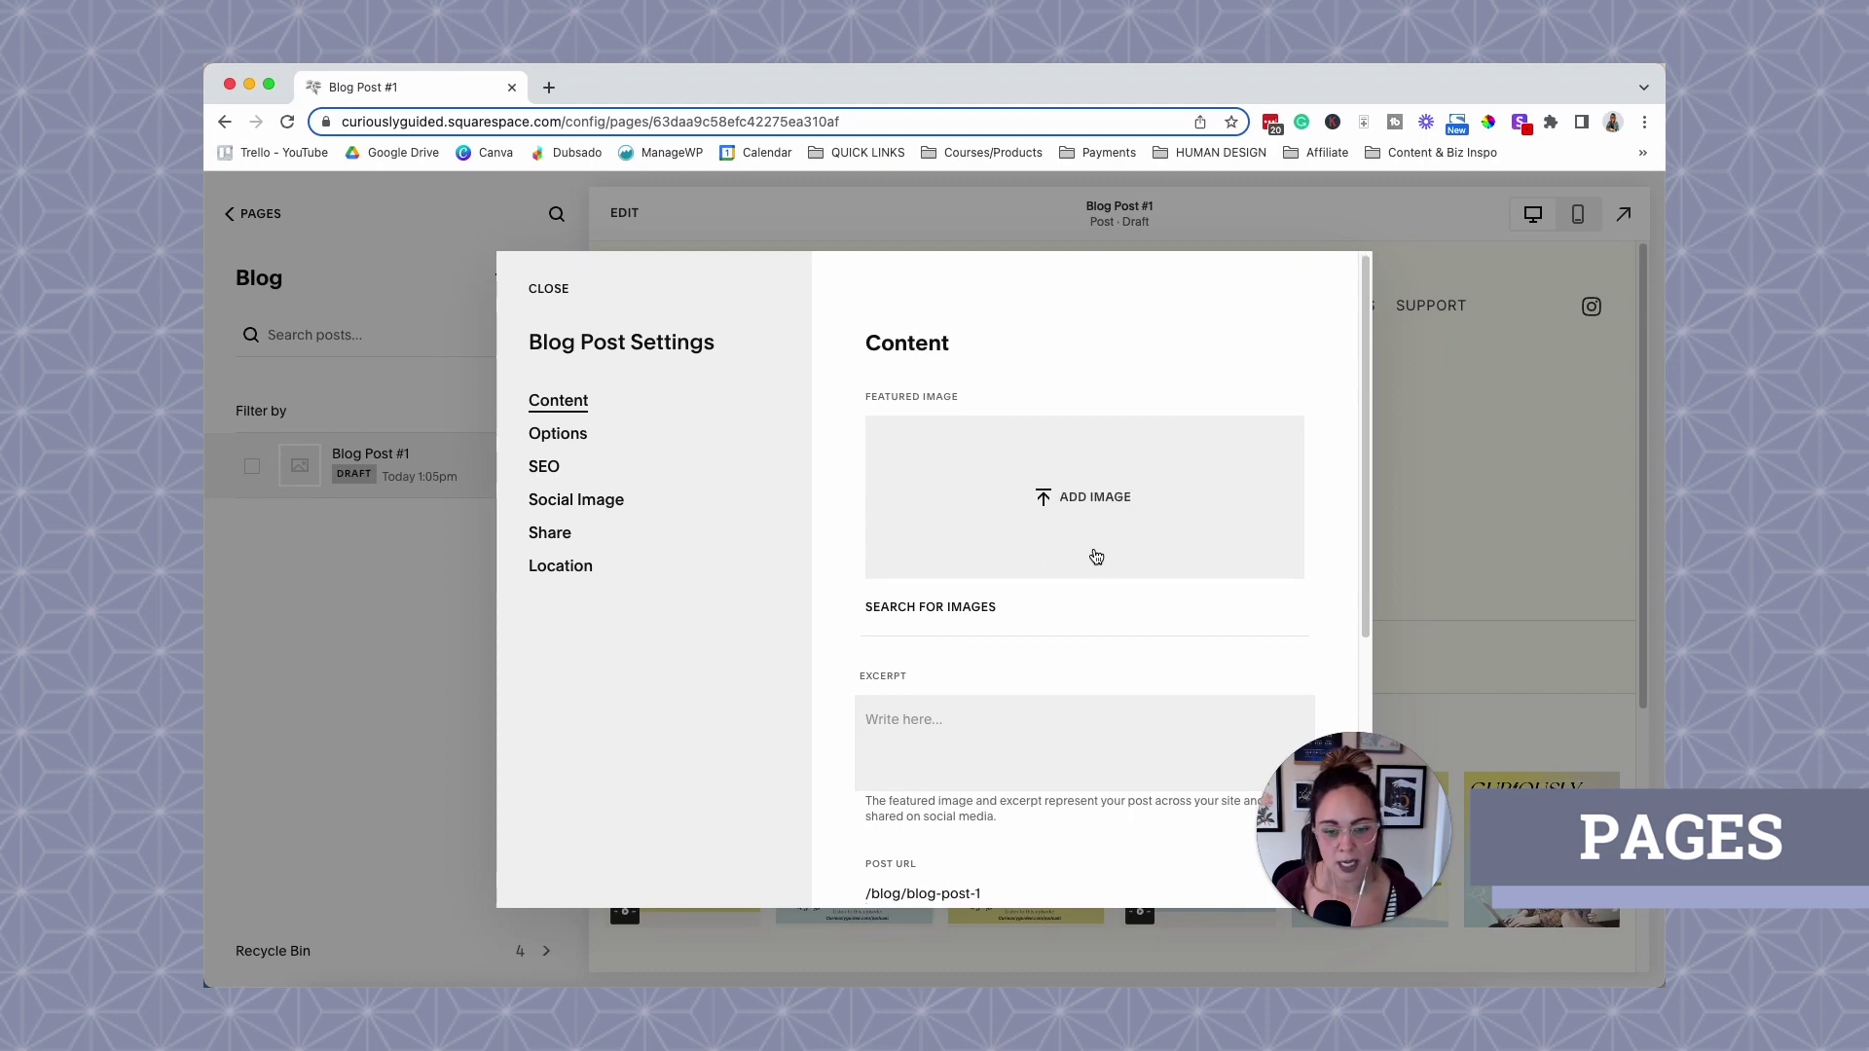
pyautogui.click(569, 444)
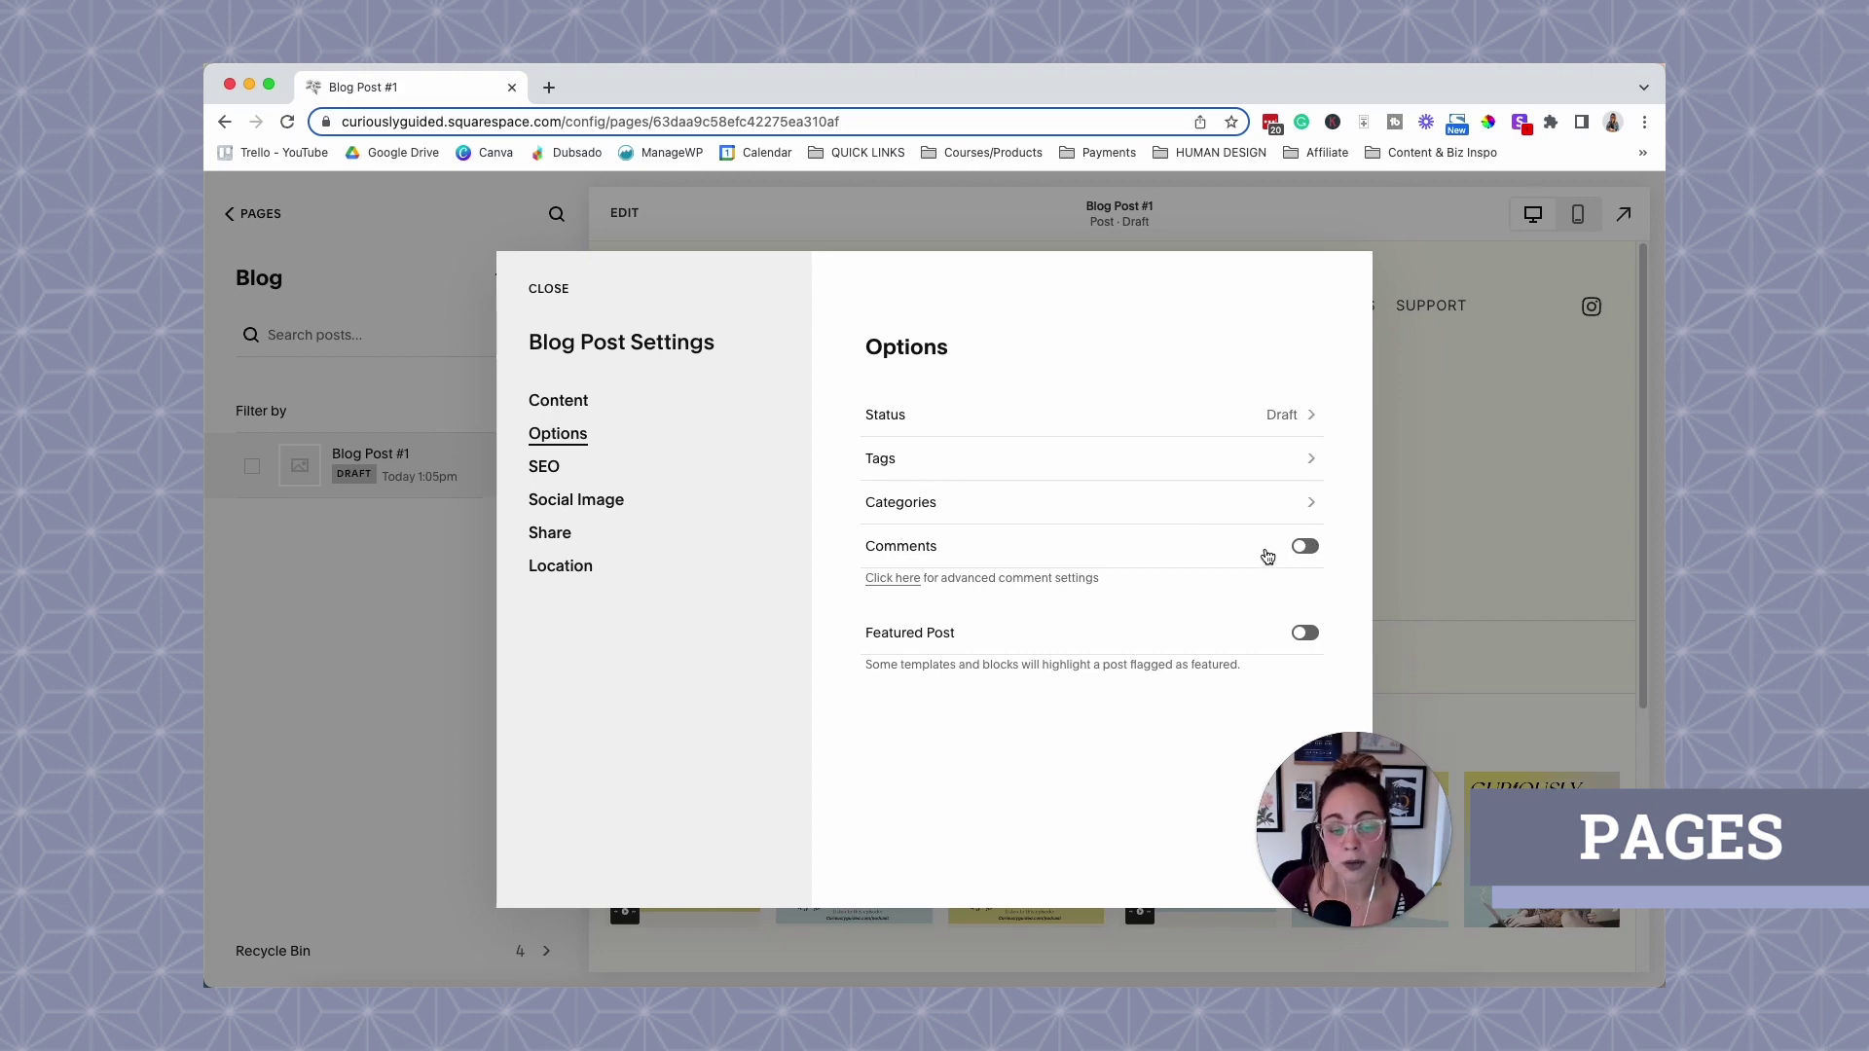
pyautogui.click(630, 472)
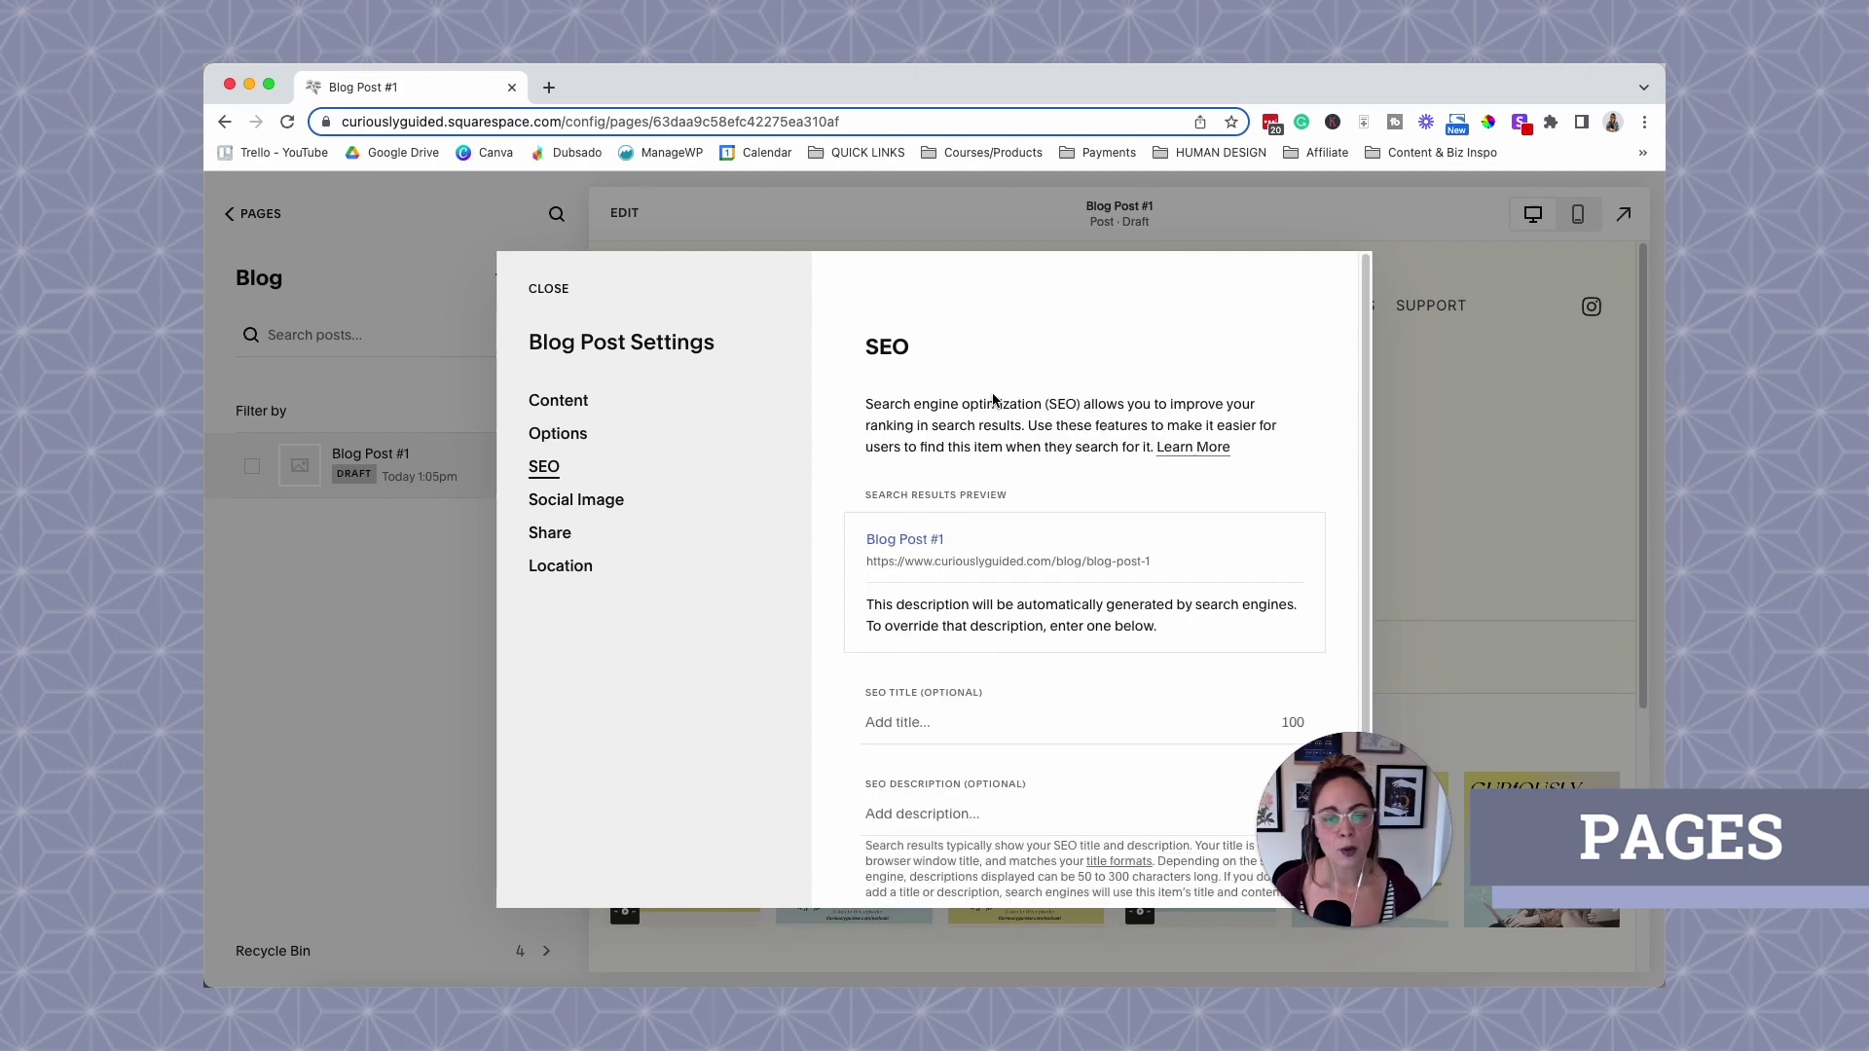
pyautogui.click(577, 502)
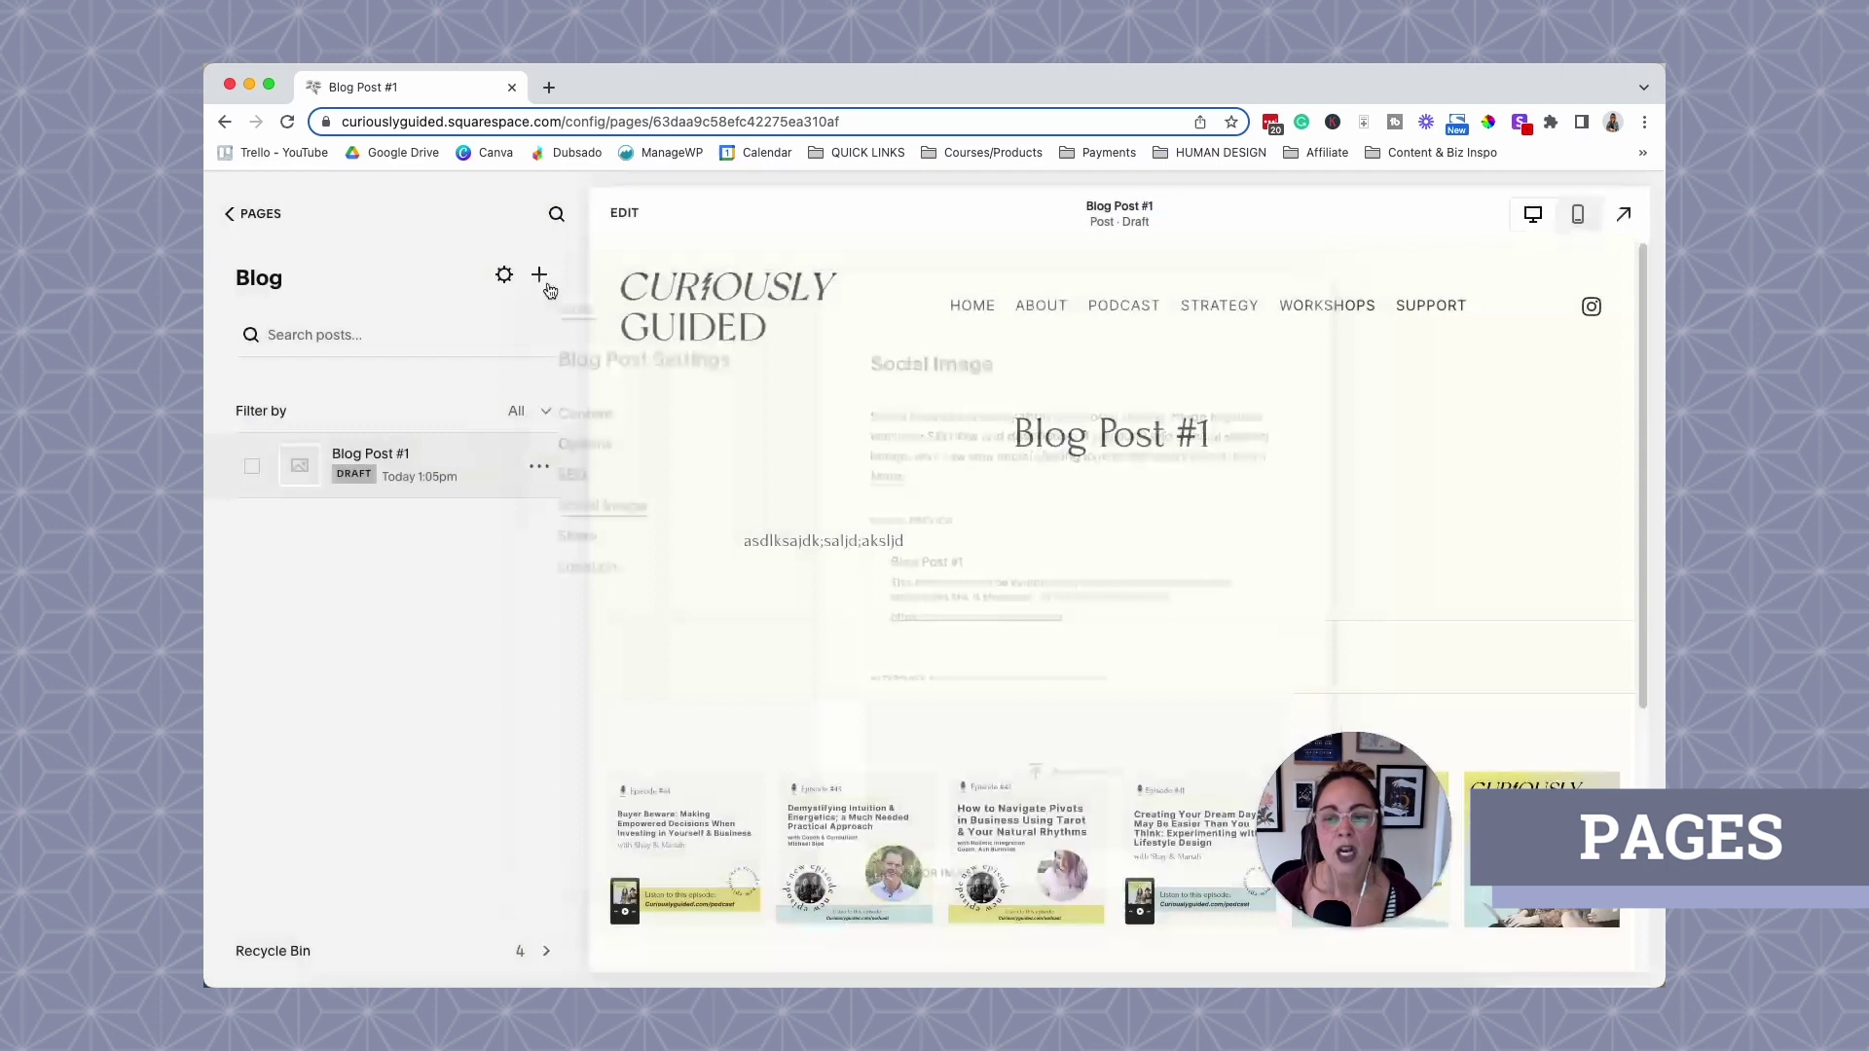
# Drag the Blog page into Main Navigation, then back down under Not Linked.
pyautogui.click(263, 214)
pyautogui.scroll(-1, 267, 632)
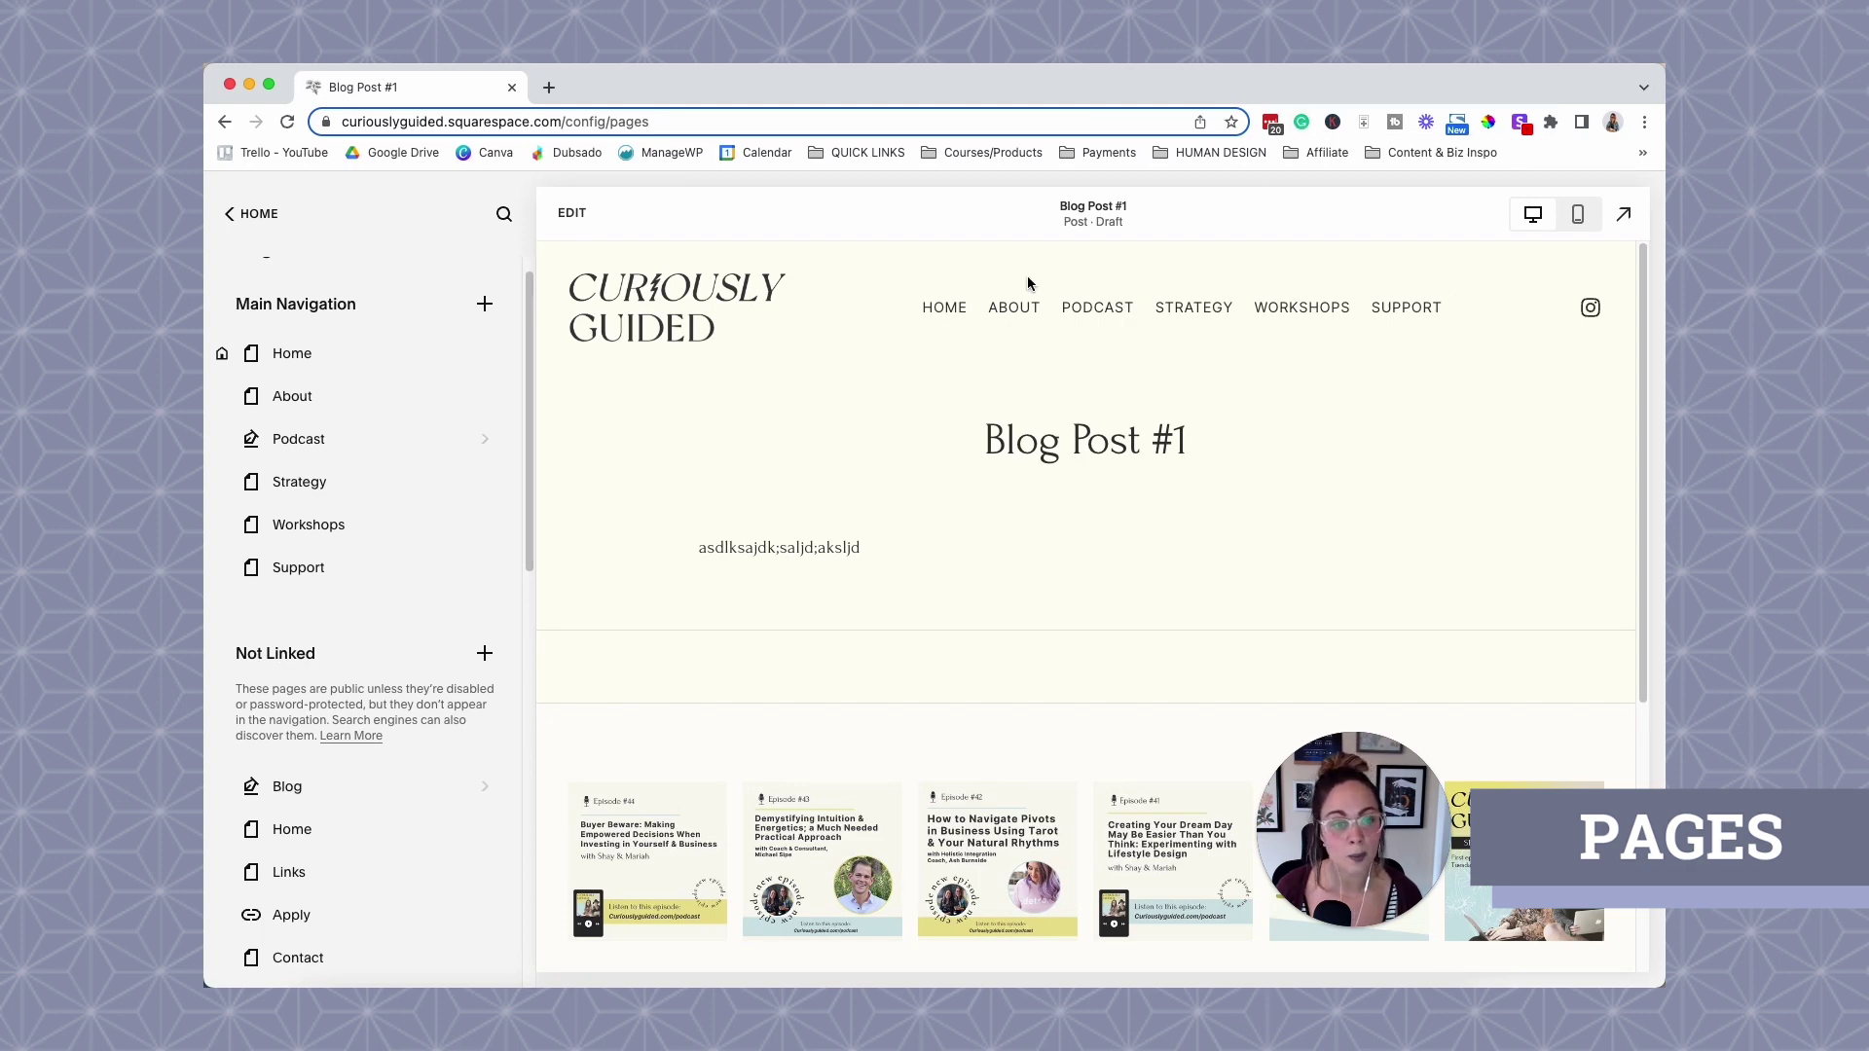
pyautogui.moveTo(331, 793); pyautogui.dragTo(330, 513)
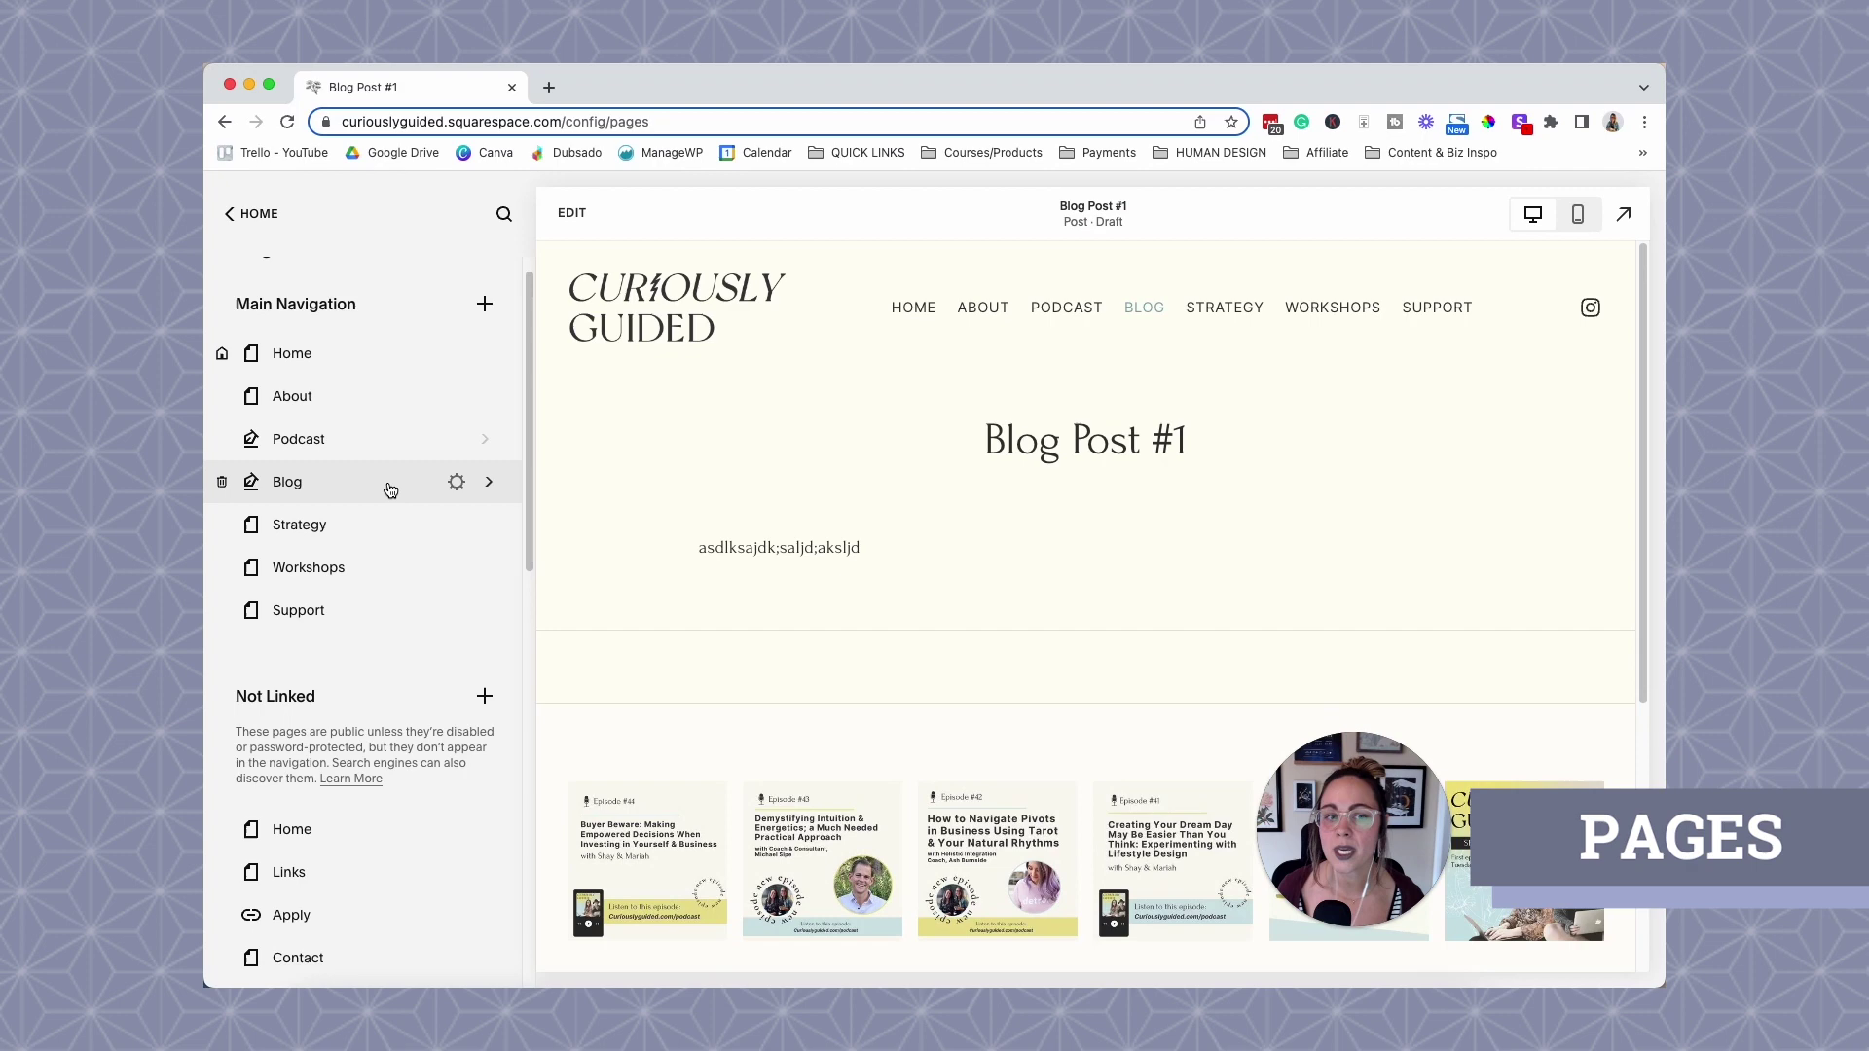
pyautogui.moveTo(355, 483); pyautogui.dragTo(368, 779)
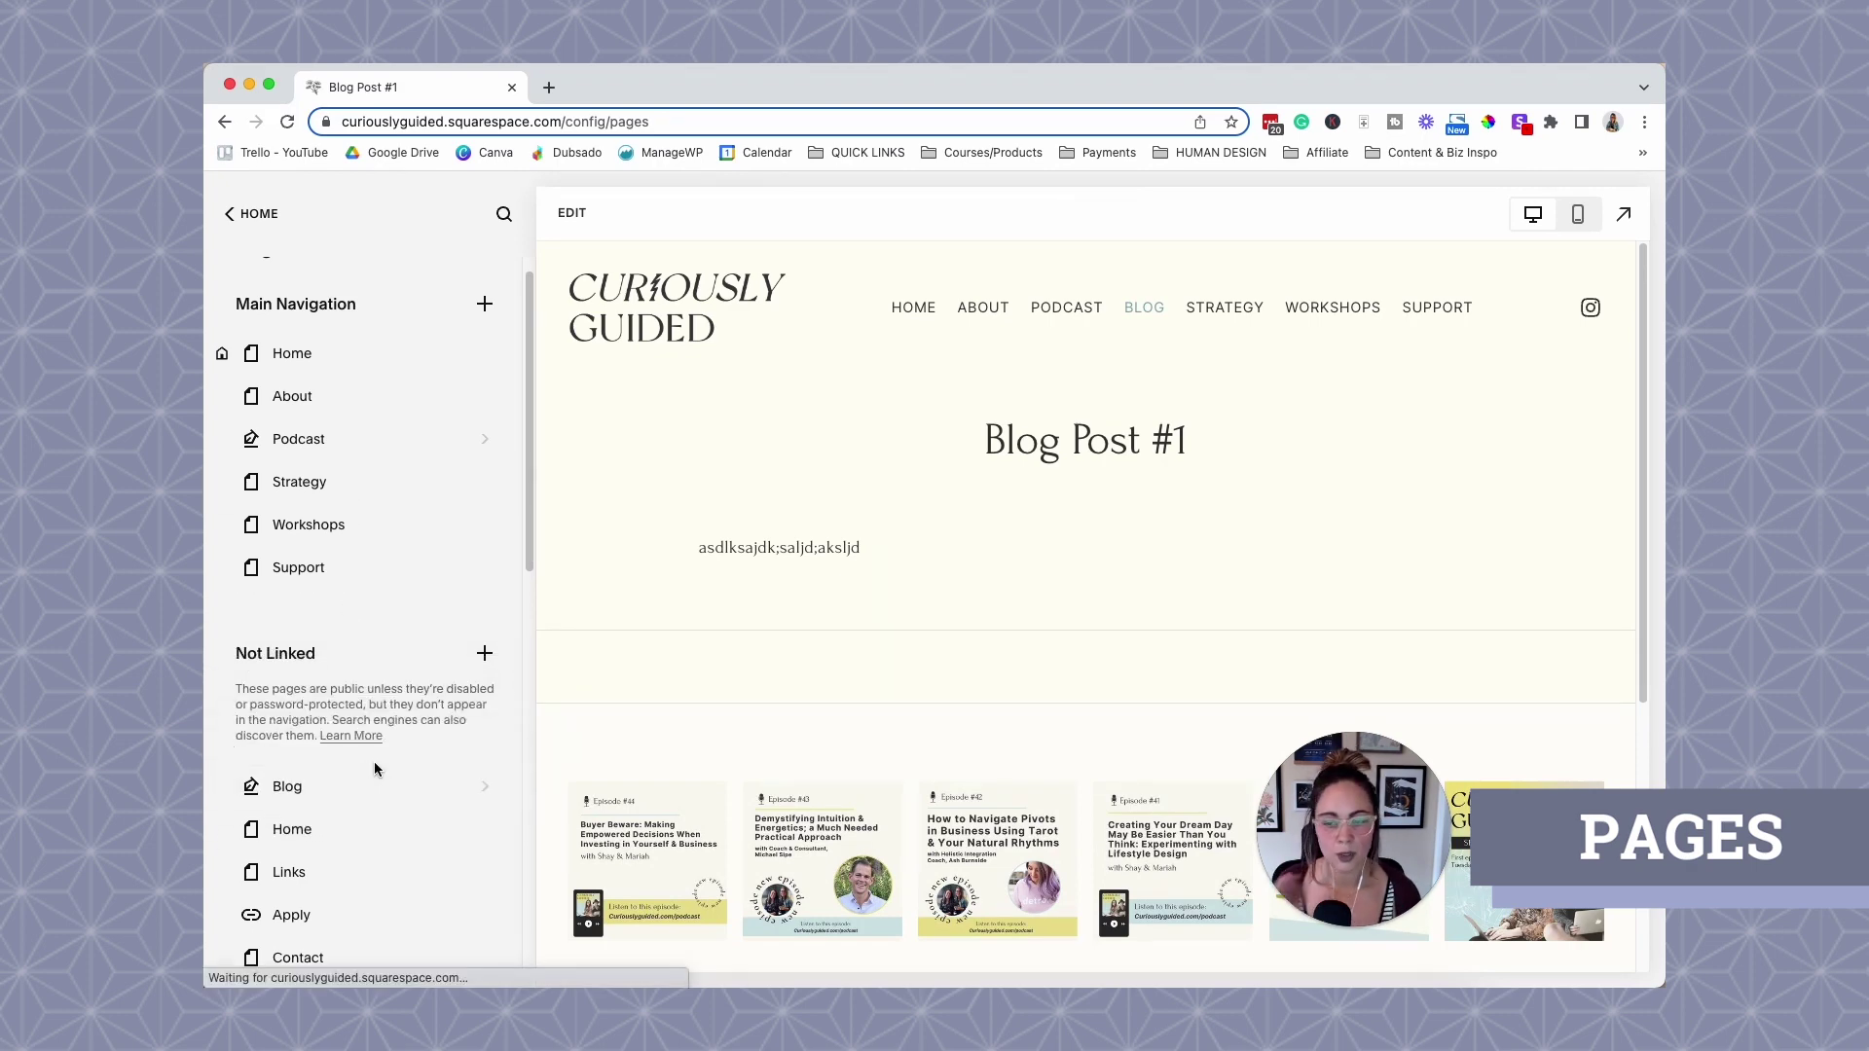
# Start a new Link page under Not Linked with the title 'Fac'.
pyautogui.click(484, 653)
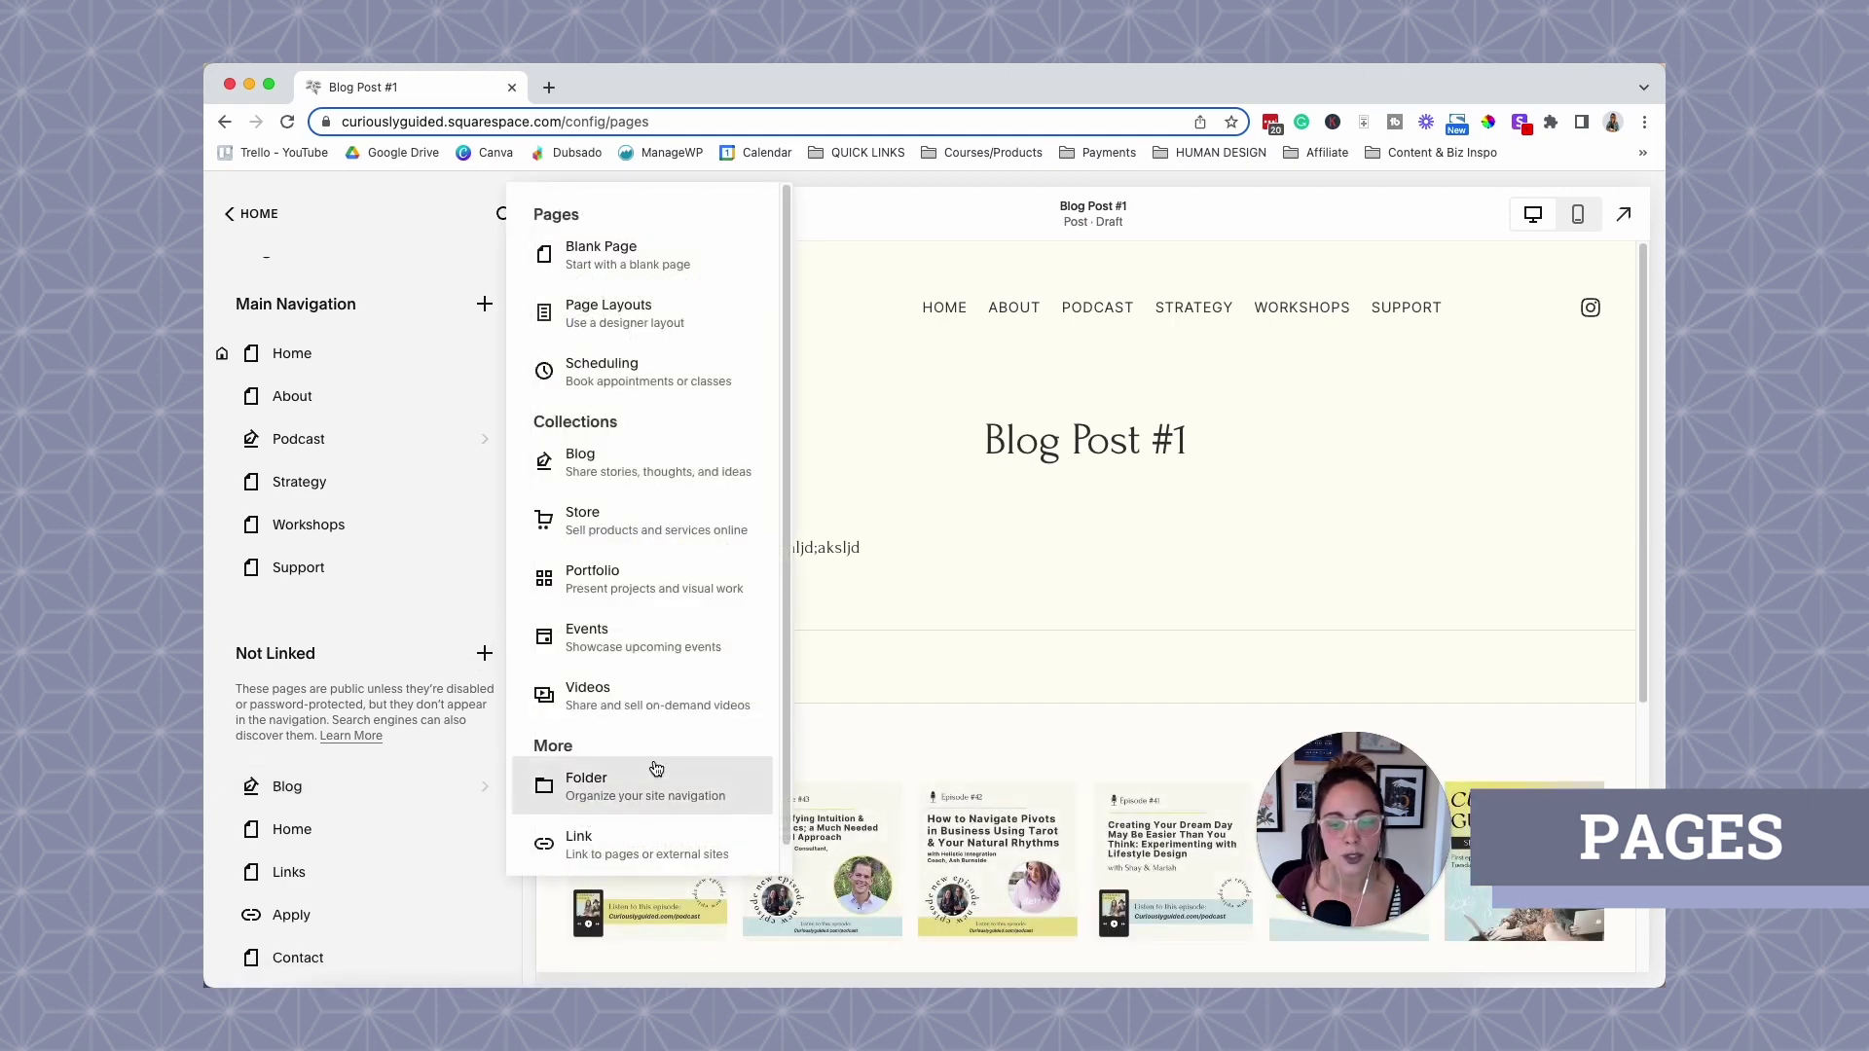
pyautogui.scroll(-1, 652, 793)
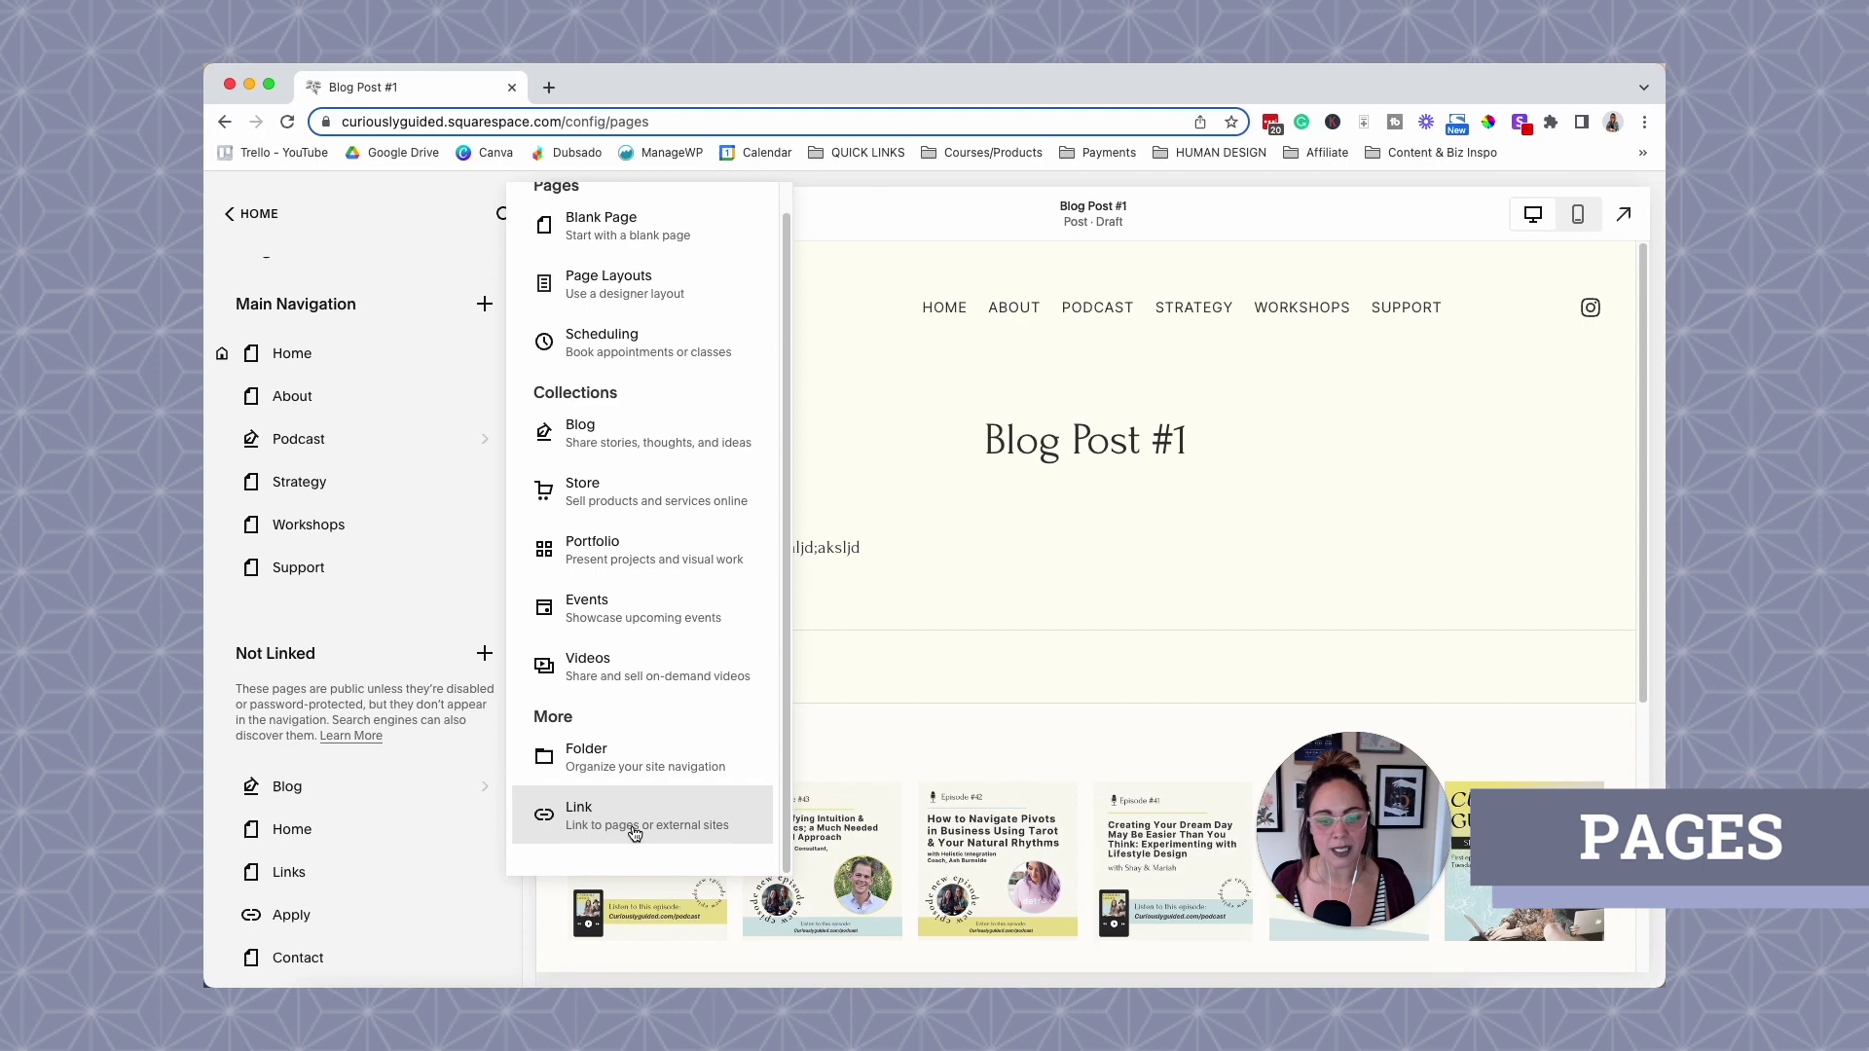
pyautogui.click(634, 834)
pyautogui.click(905, 583)
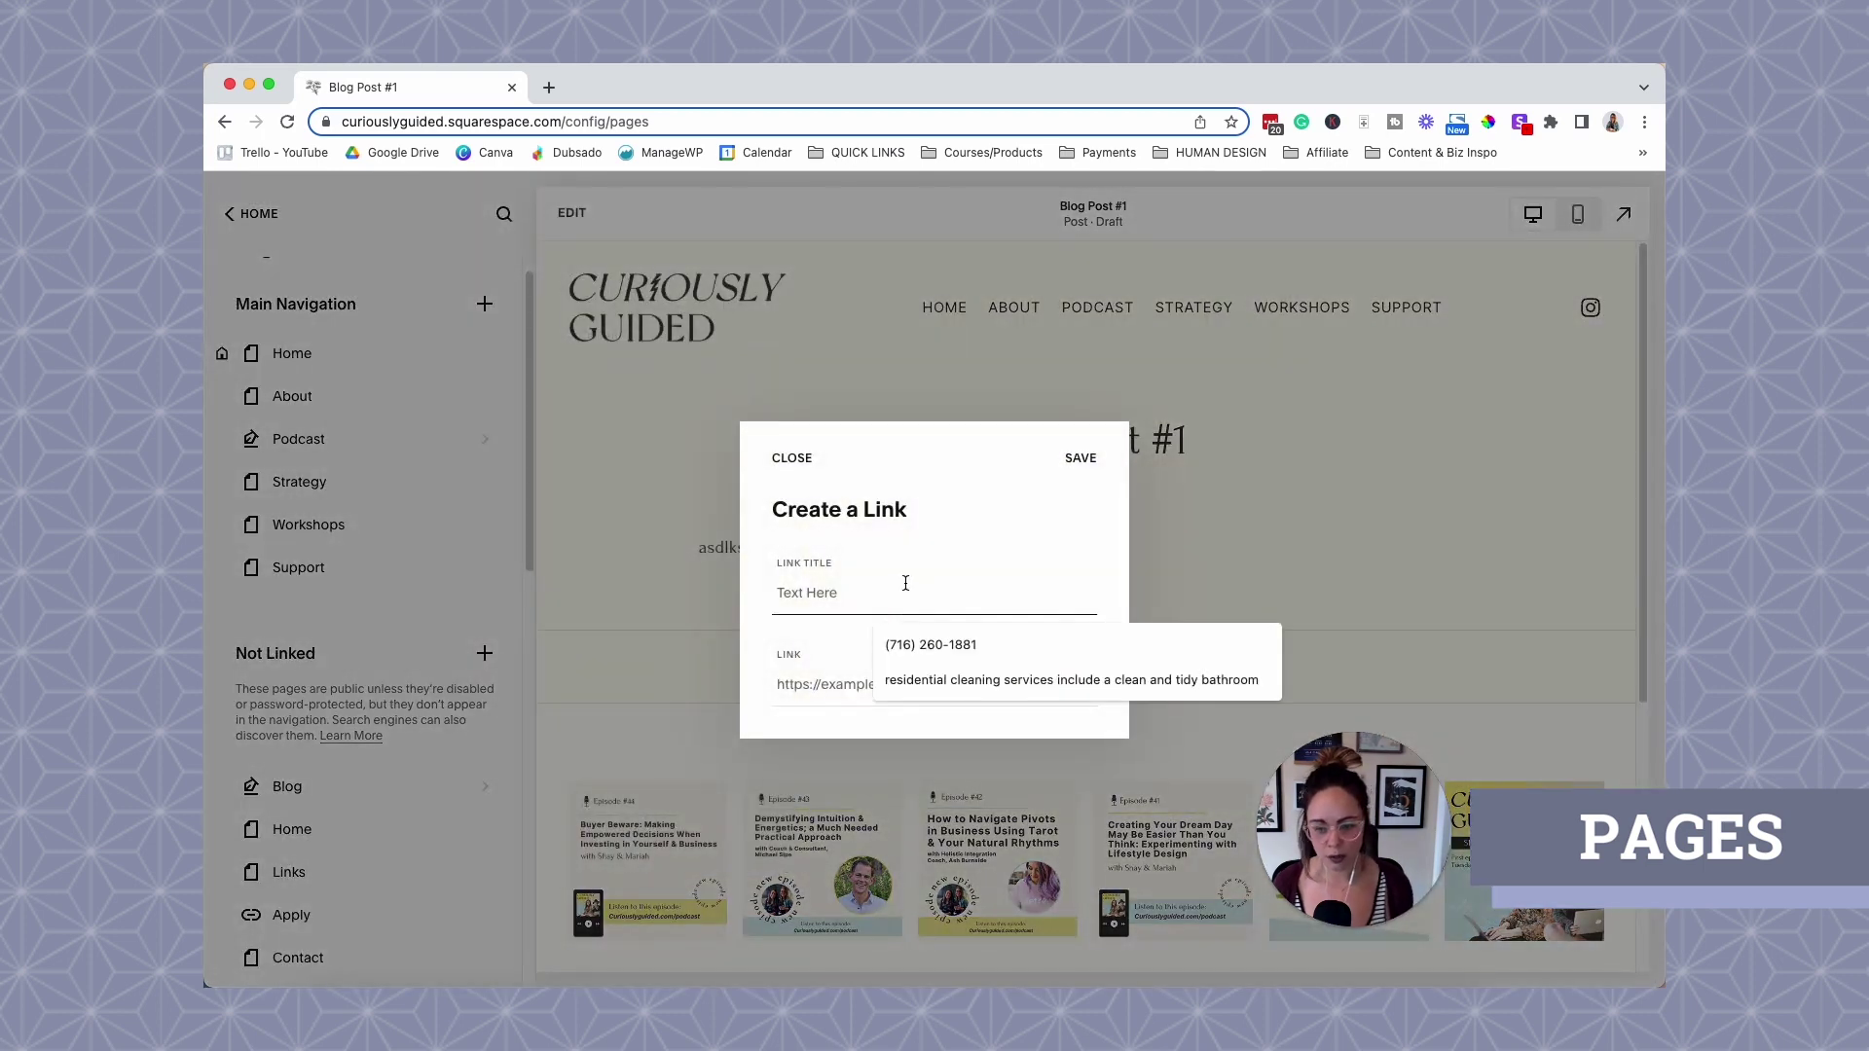
pyautogui.write('Facebook')
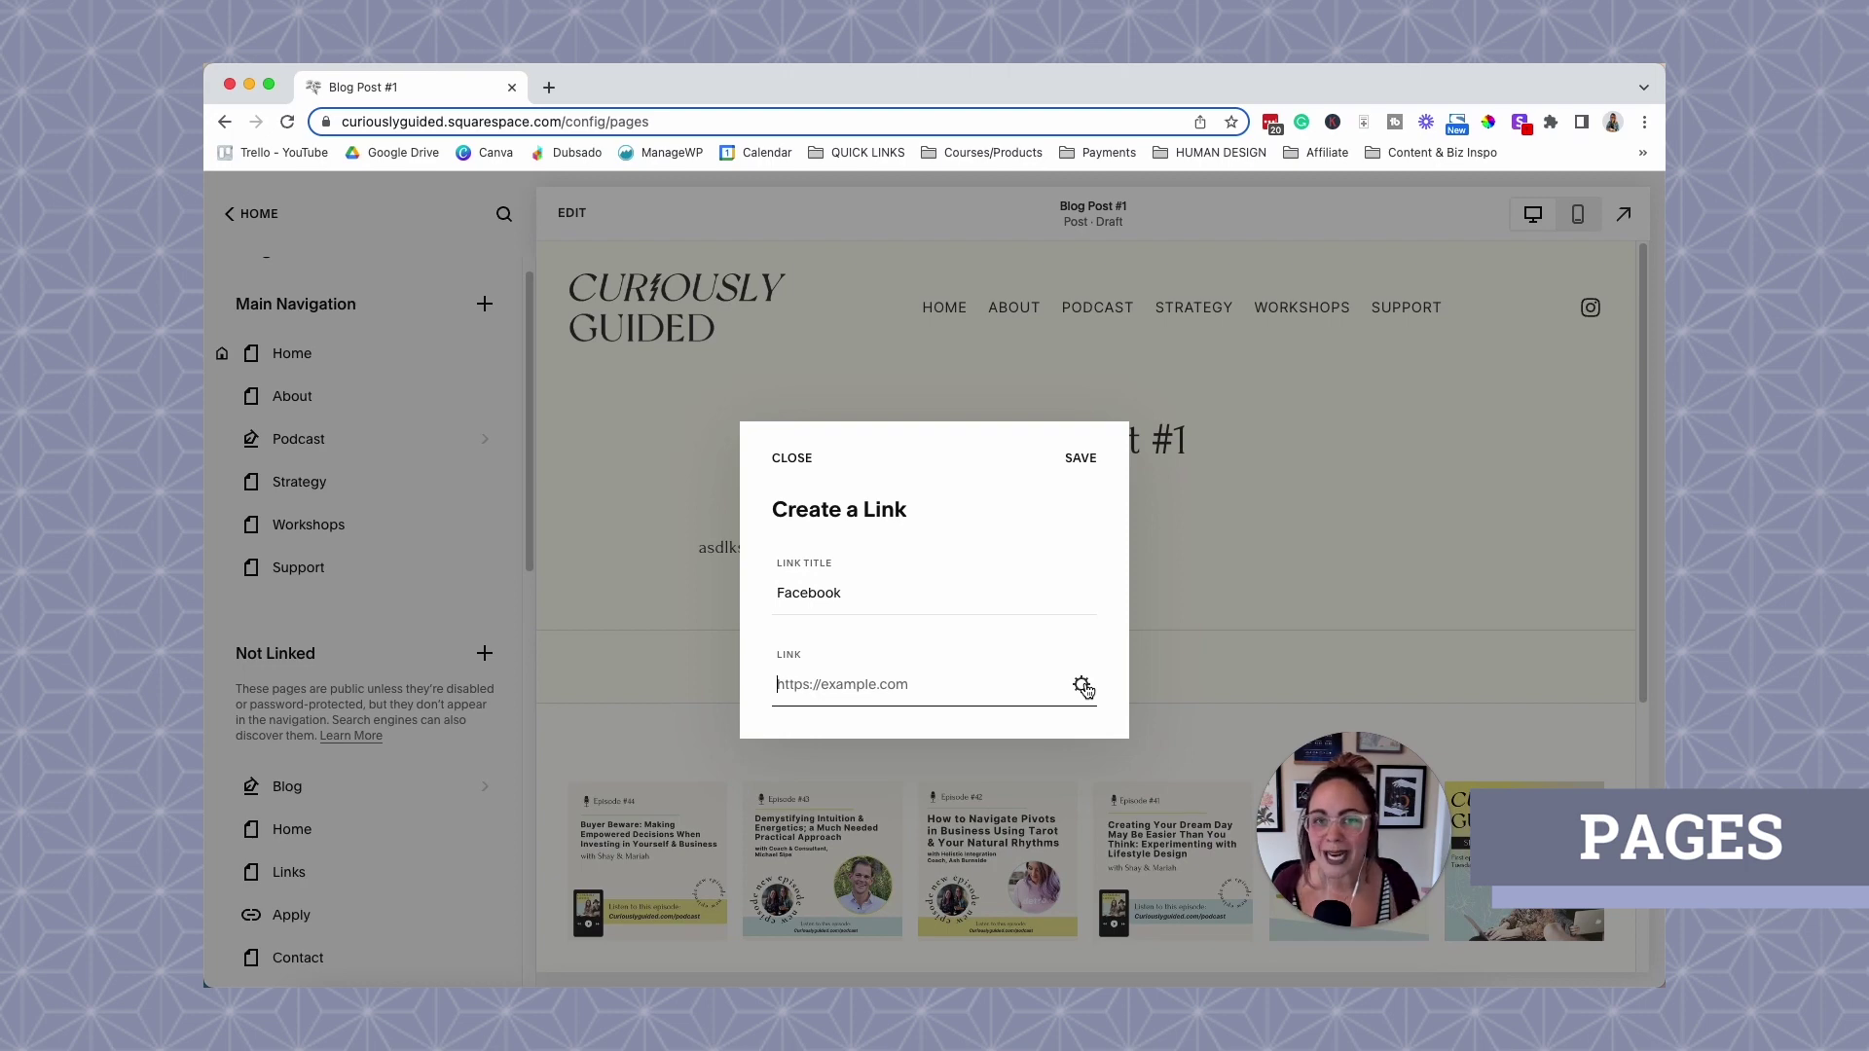
# Browse the link destination types, including Web Address, then cancel and discard the link.
pyautogui.click(1084, 685)
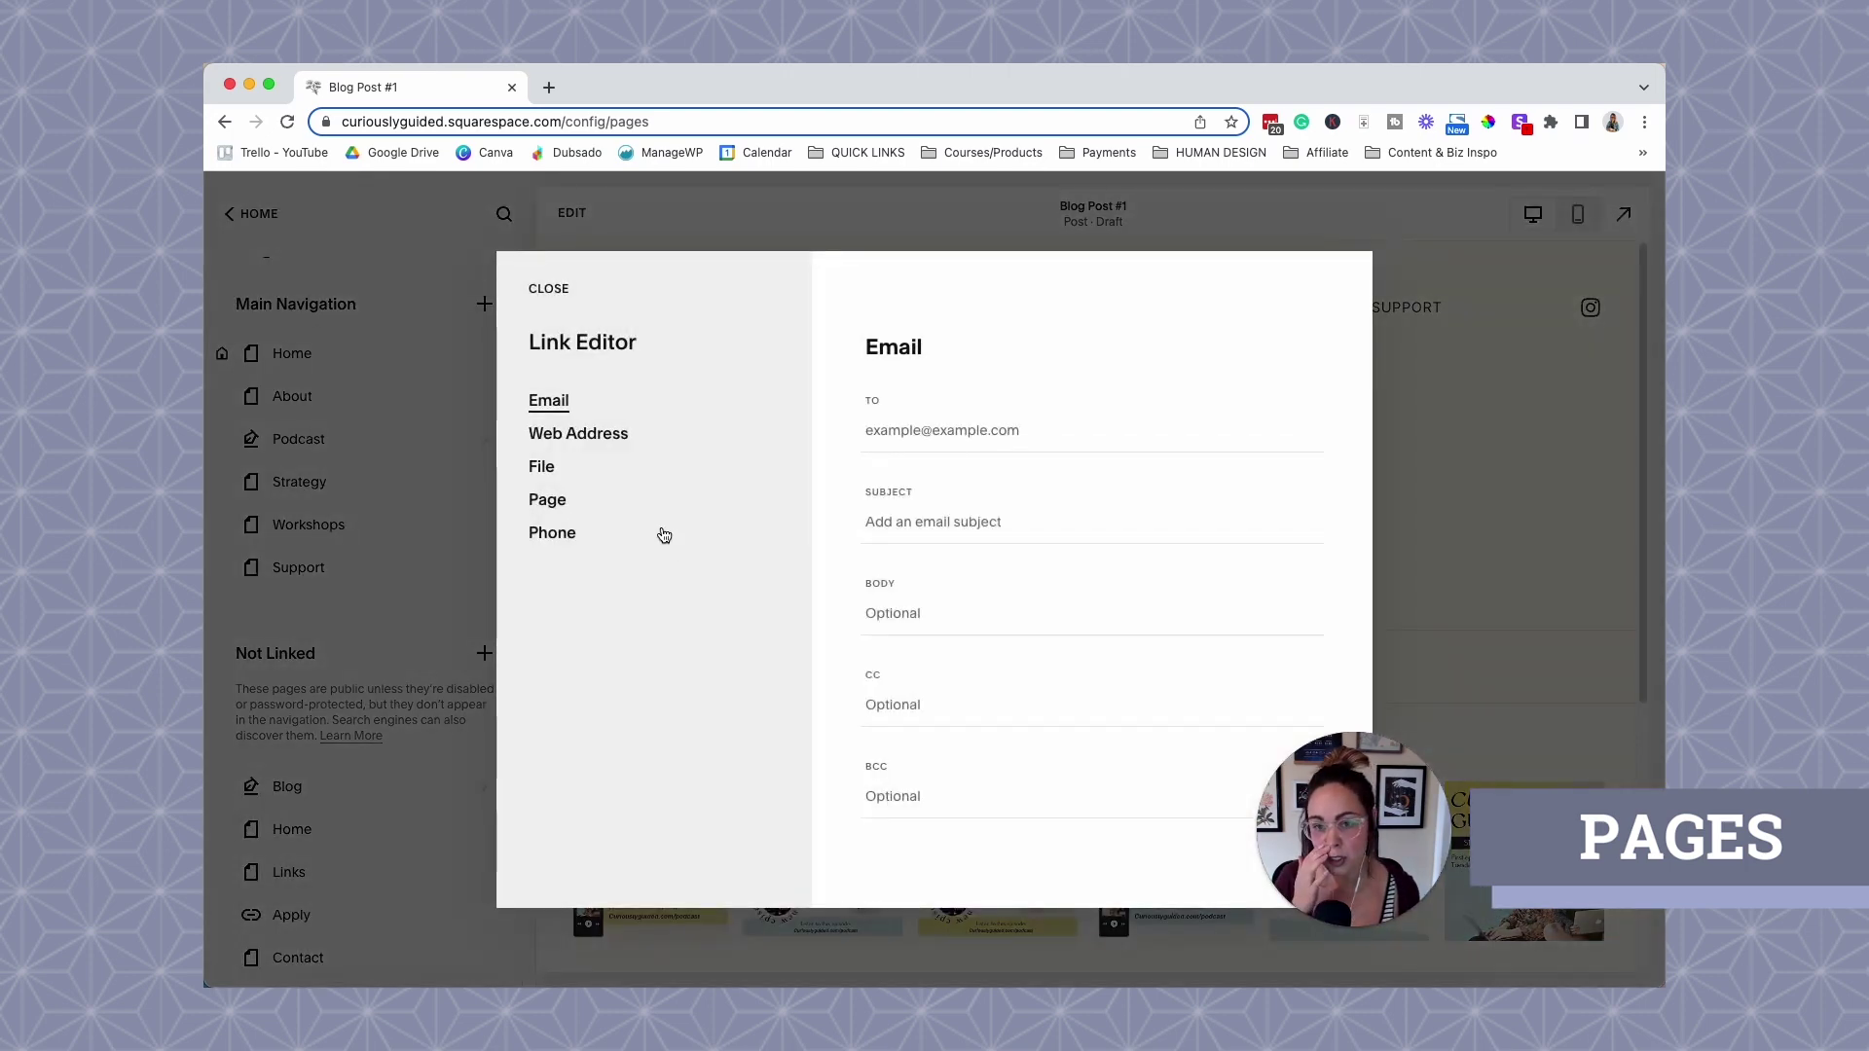
pyautogui.click(560, 438)
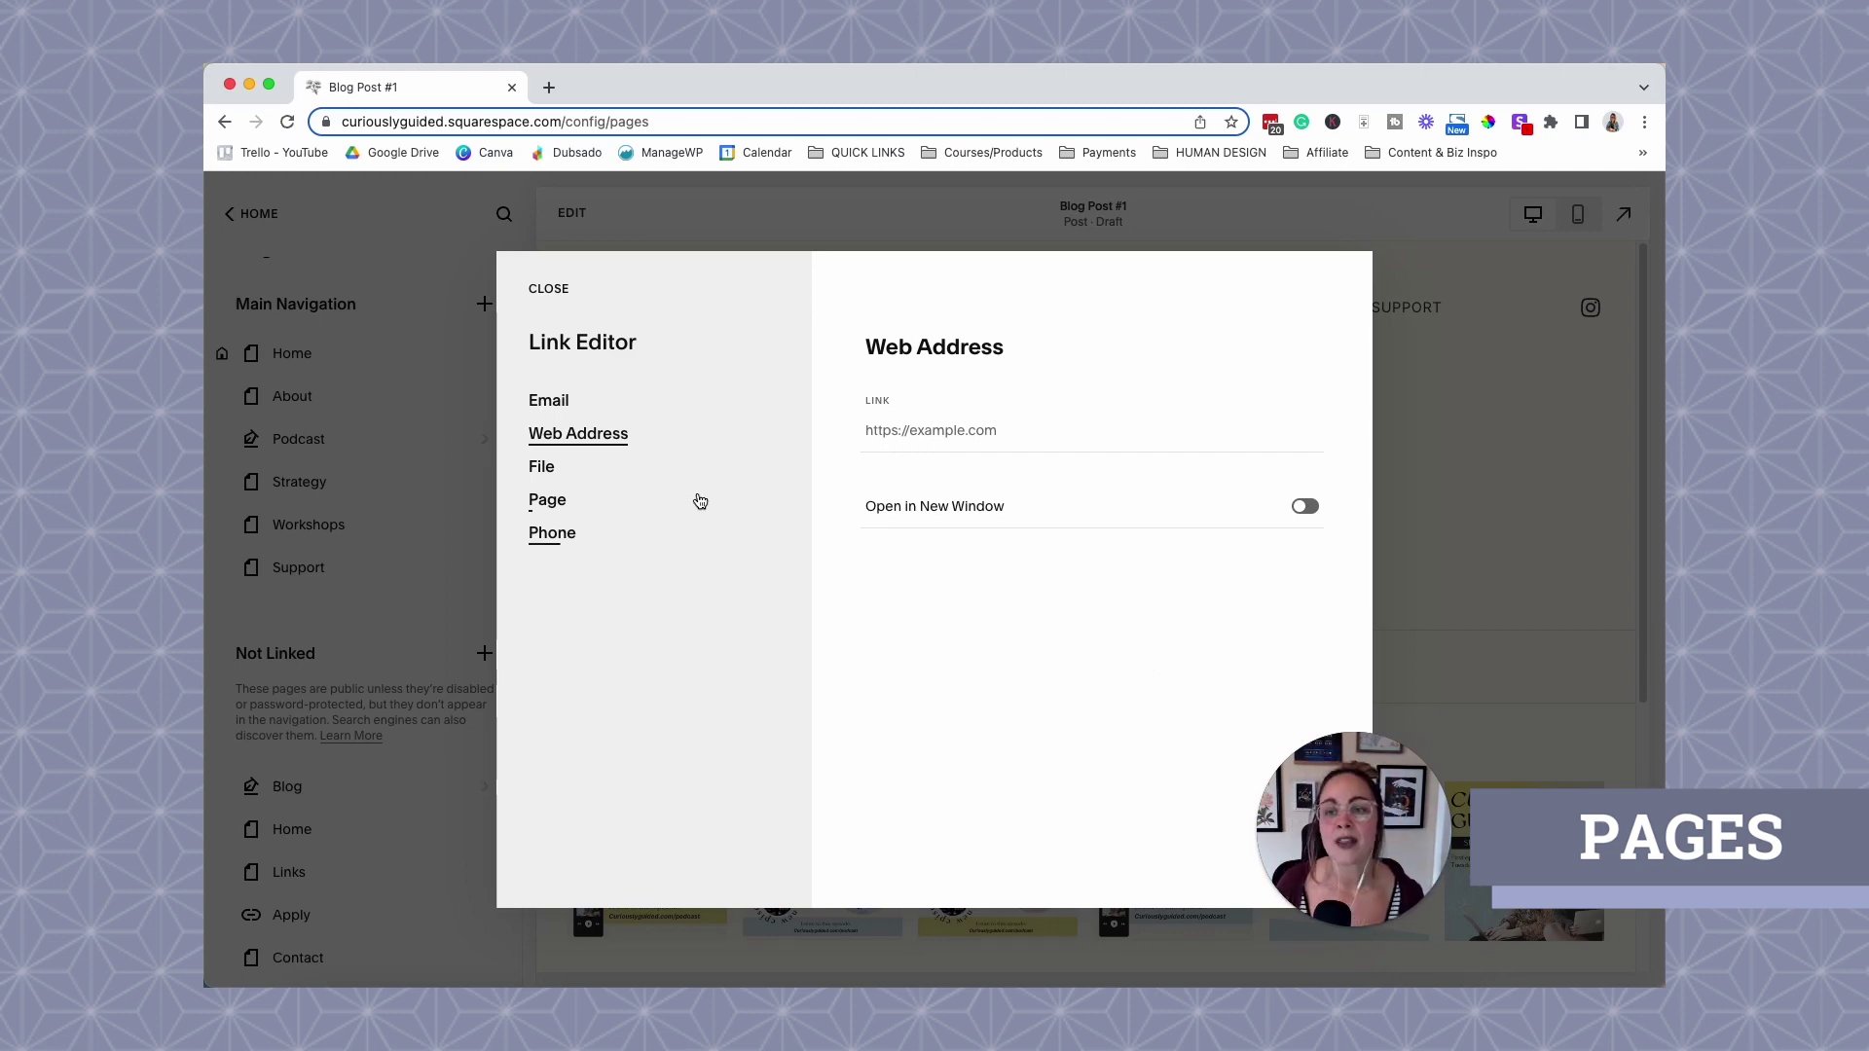
pyautogui.click(549, 290)
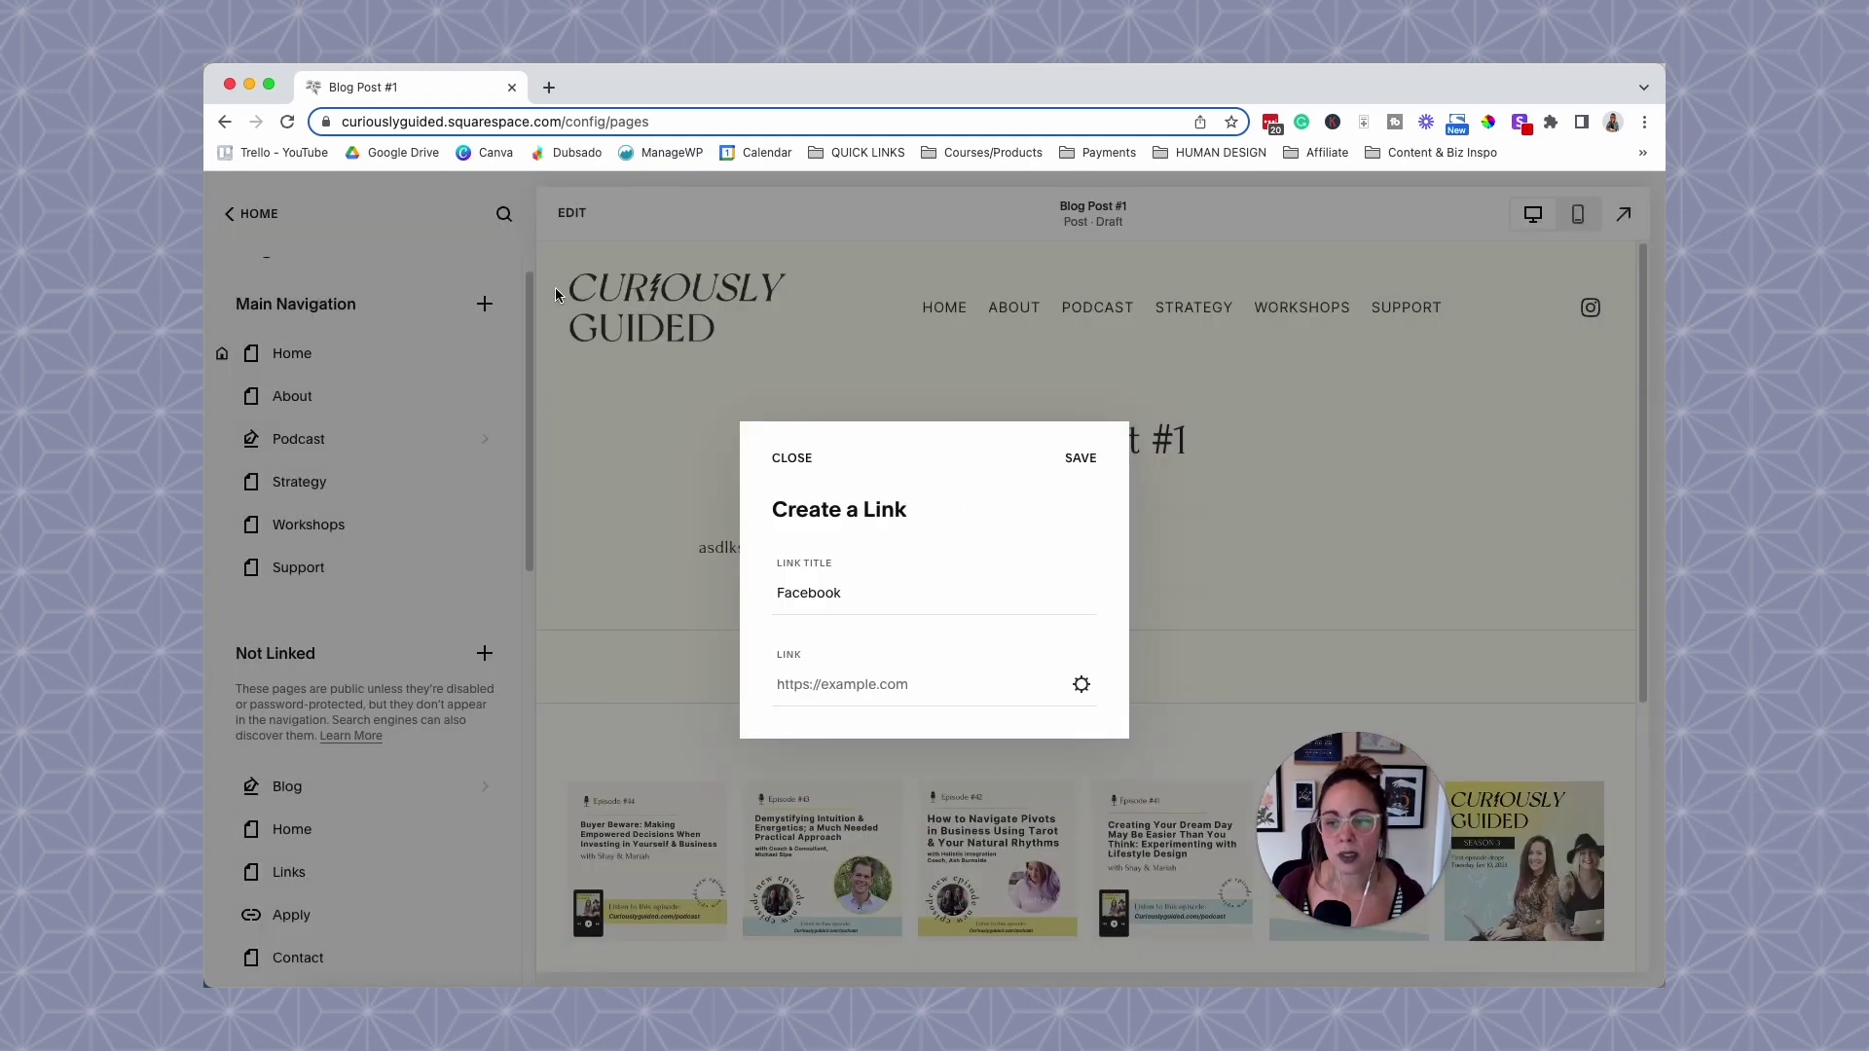
pyautogui.click(814, 472)
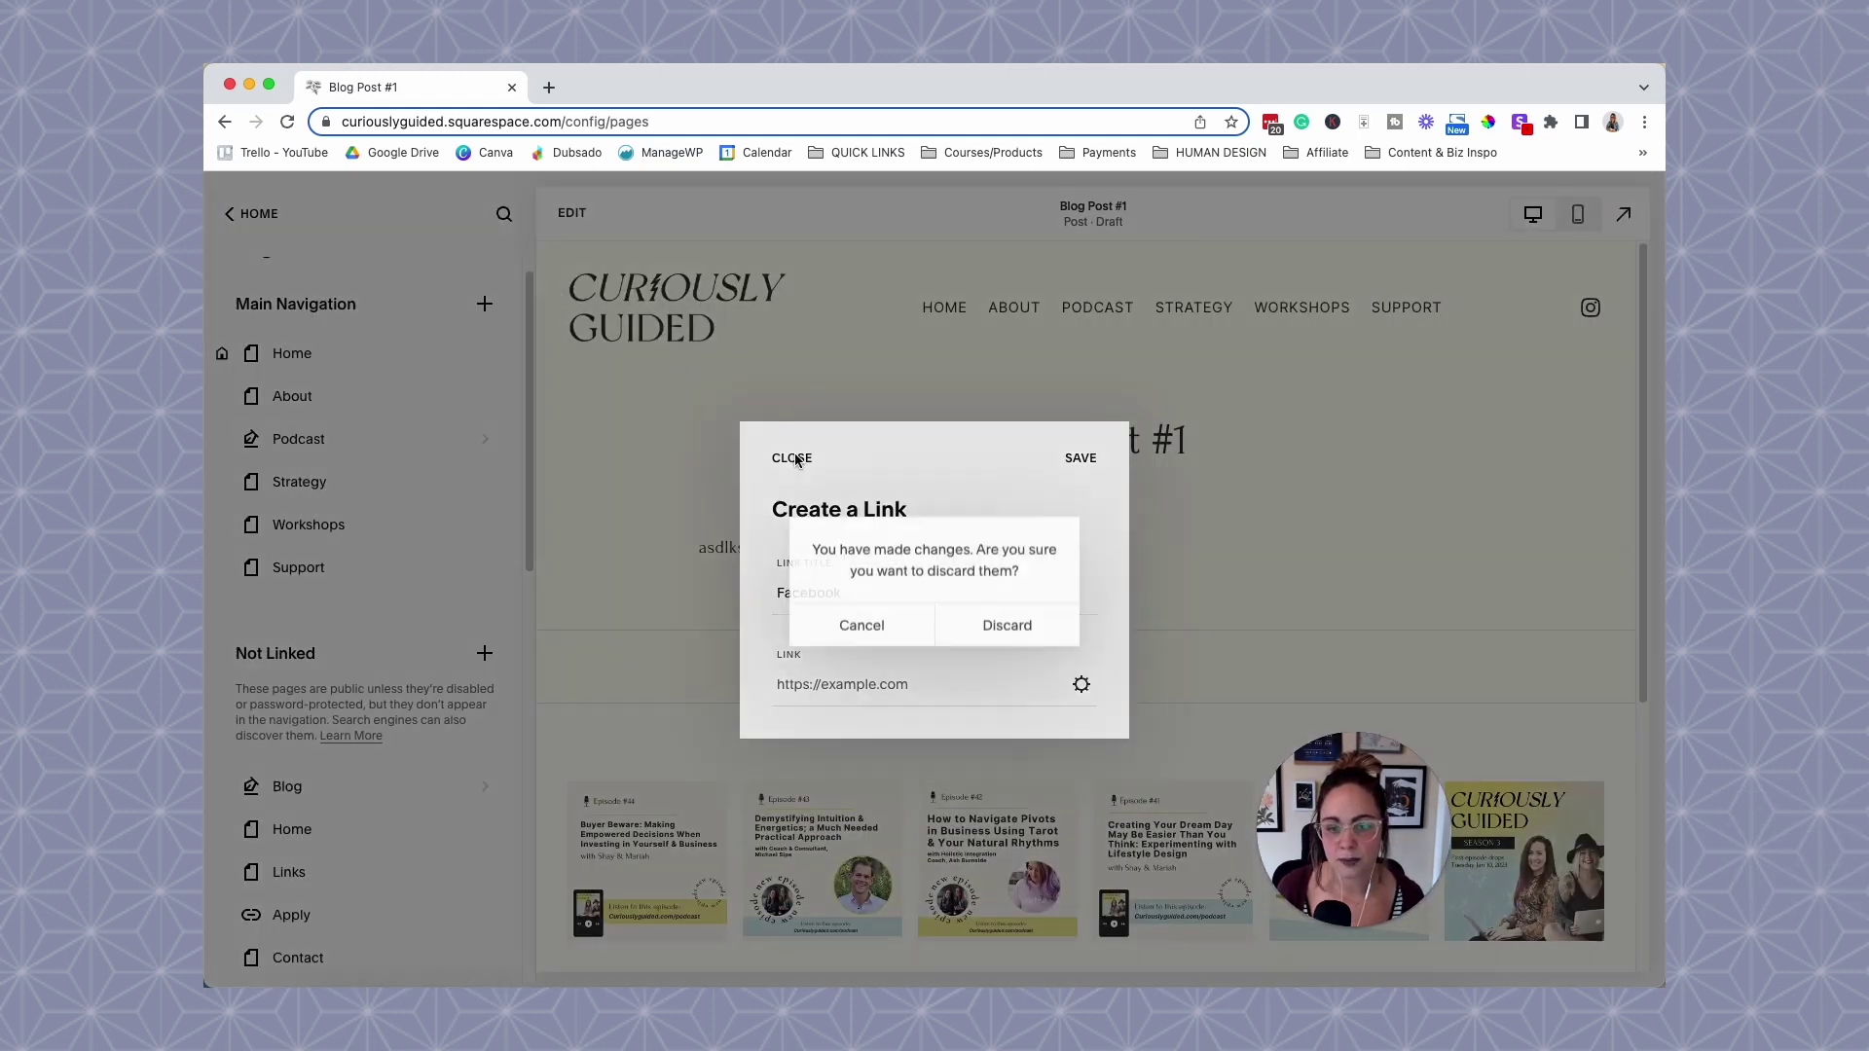
pyautogui.click(1009, 626)
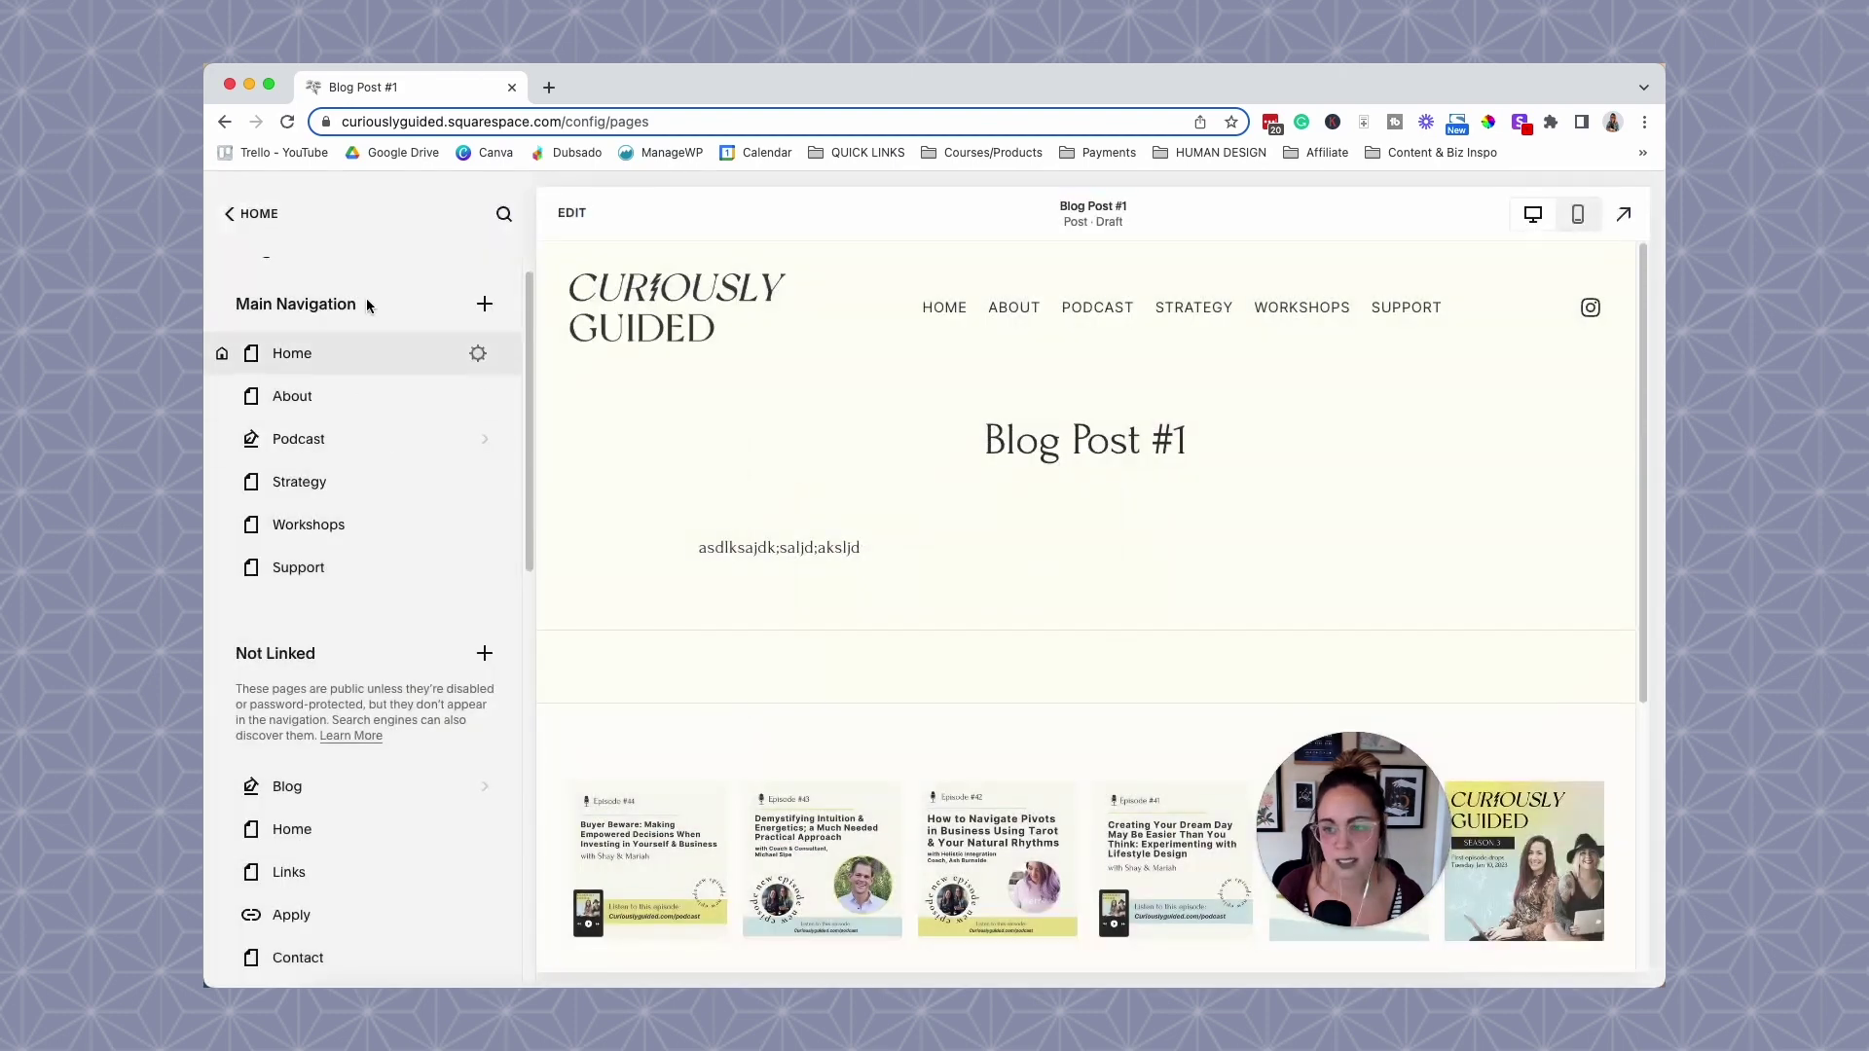
# Open Design and view the Custom CSS settings.
pyautogui.click(239, 213)
pyautogui.click(263, 383)
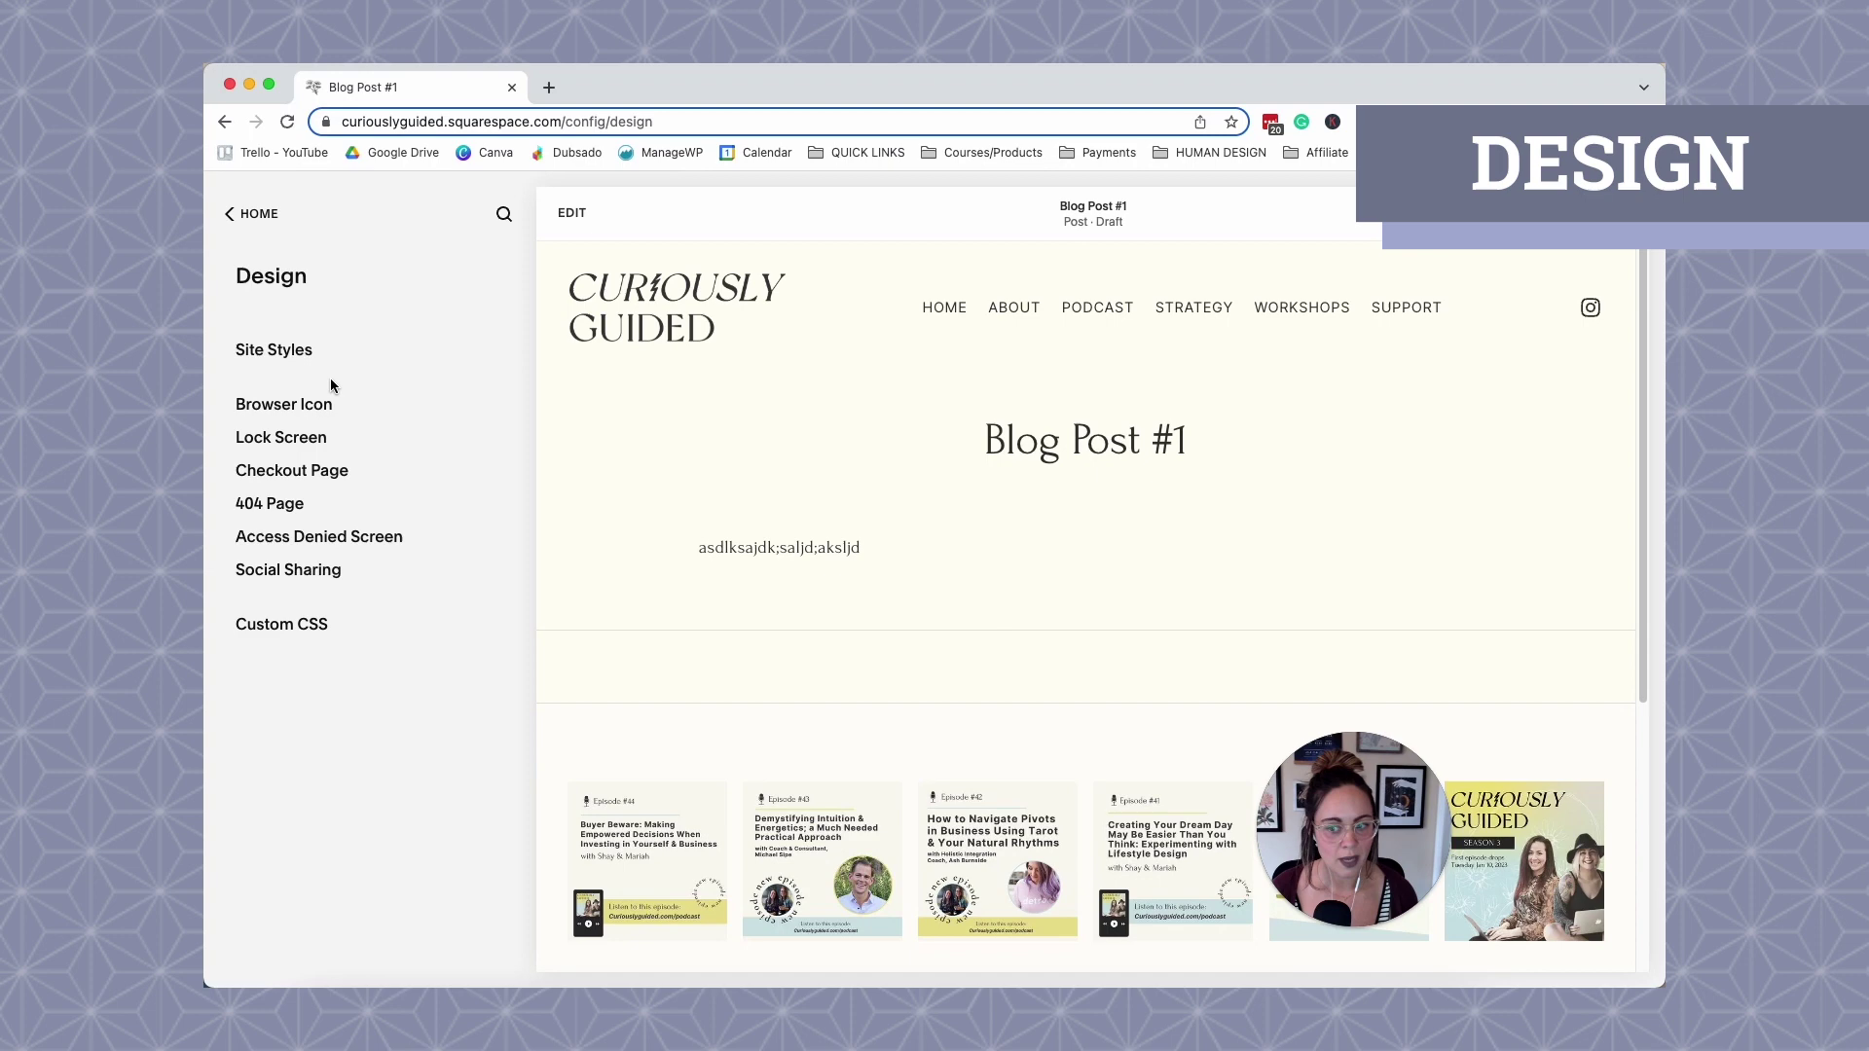
pyautogui.click(297, 636)
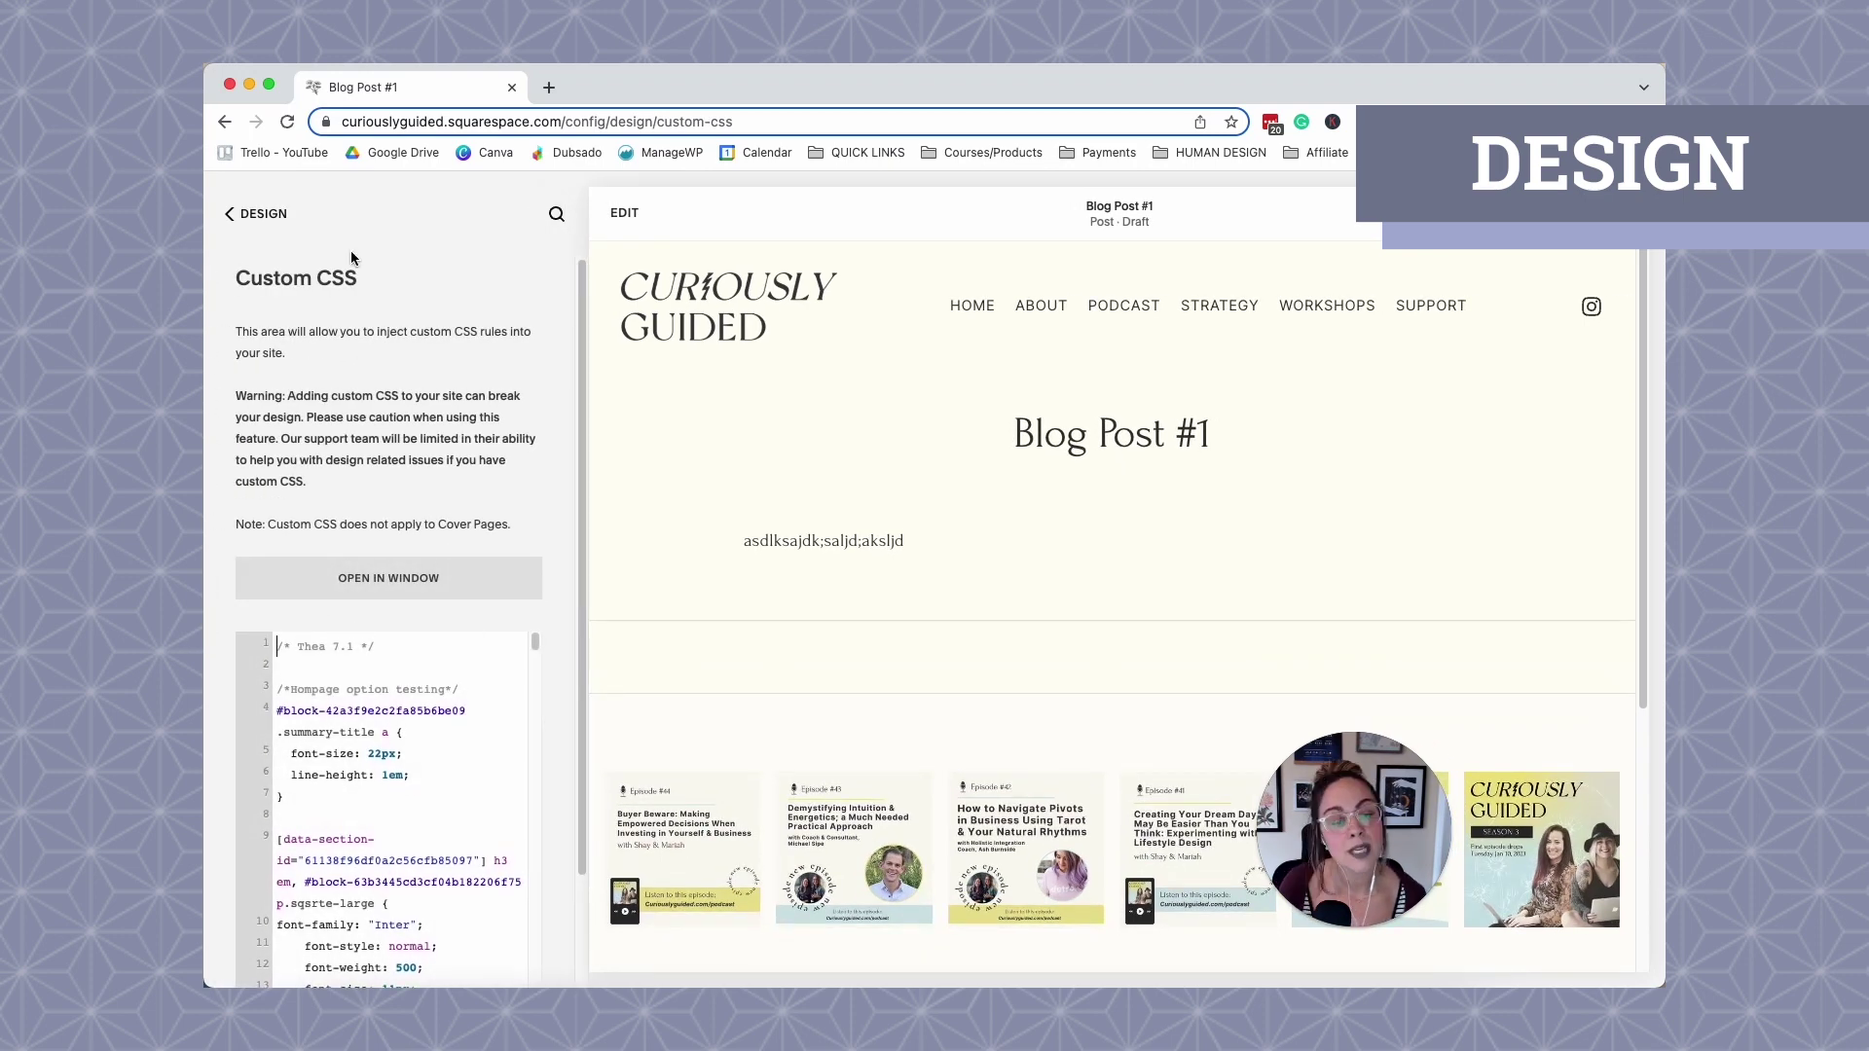
pyautogui.click(279, 218)
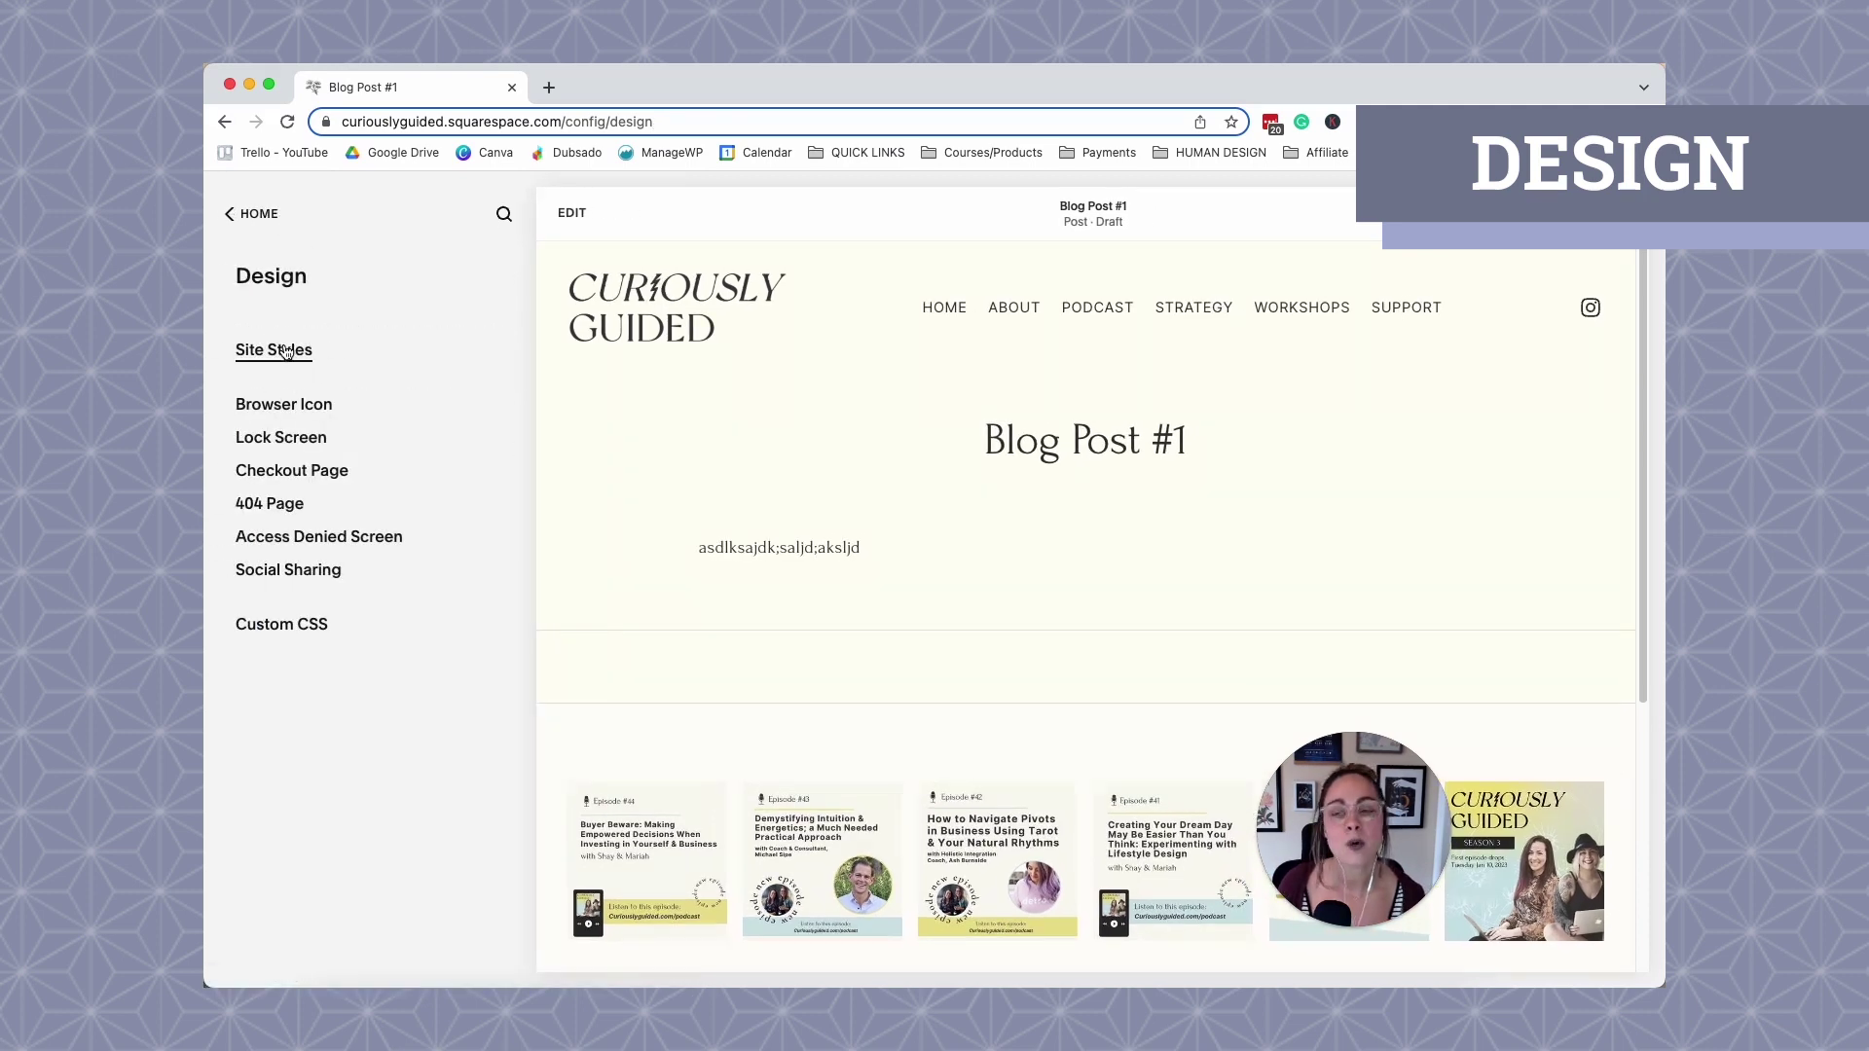
# View Site Styles, then exit edit mode and return to the main menu.
pyautogui.click(274, 351)
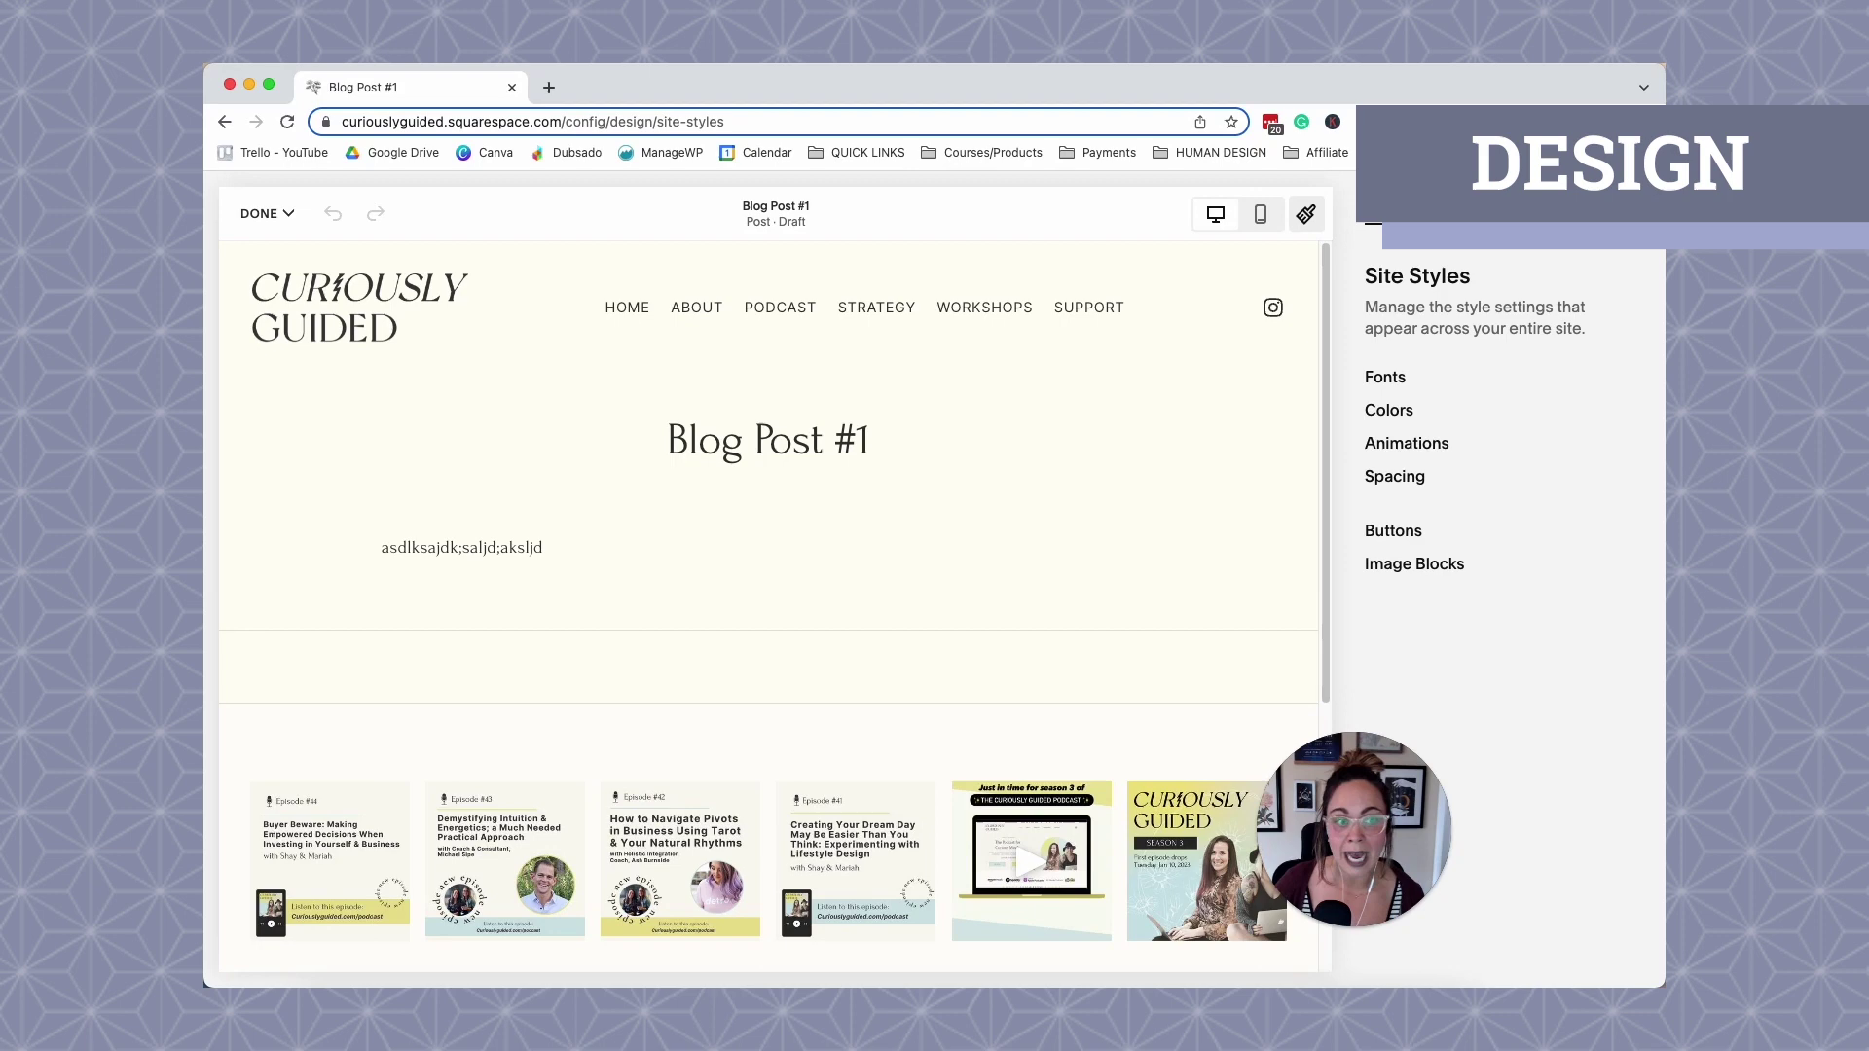
pyautogui.press('Escape')
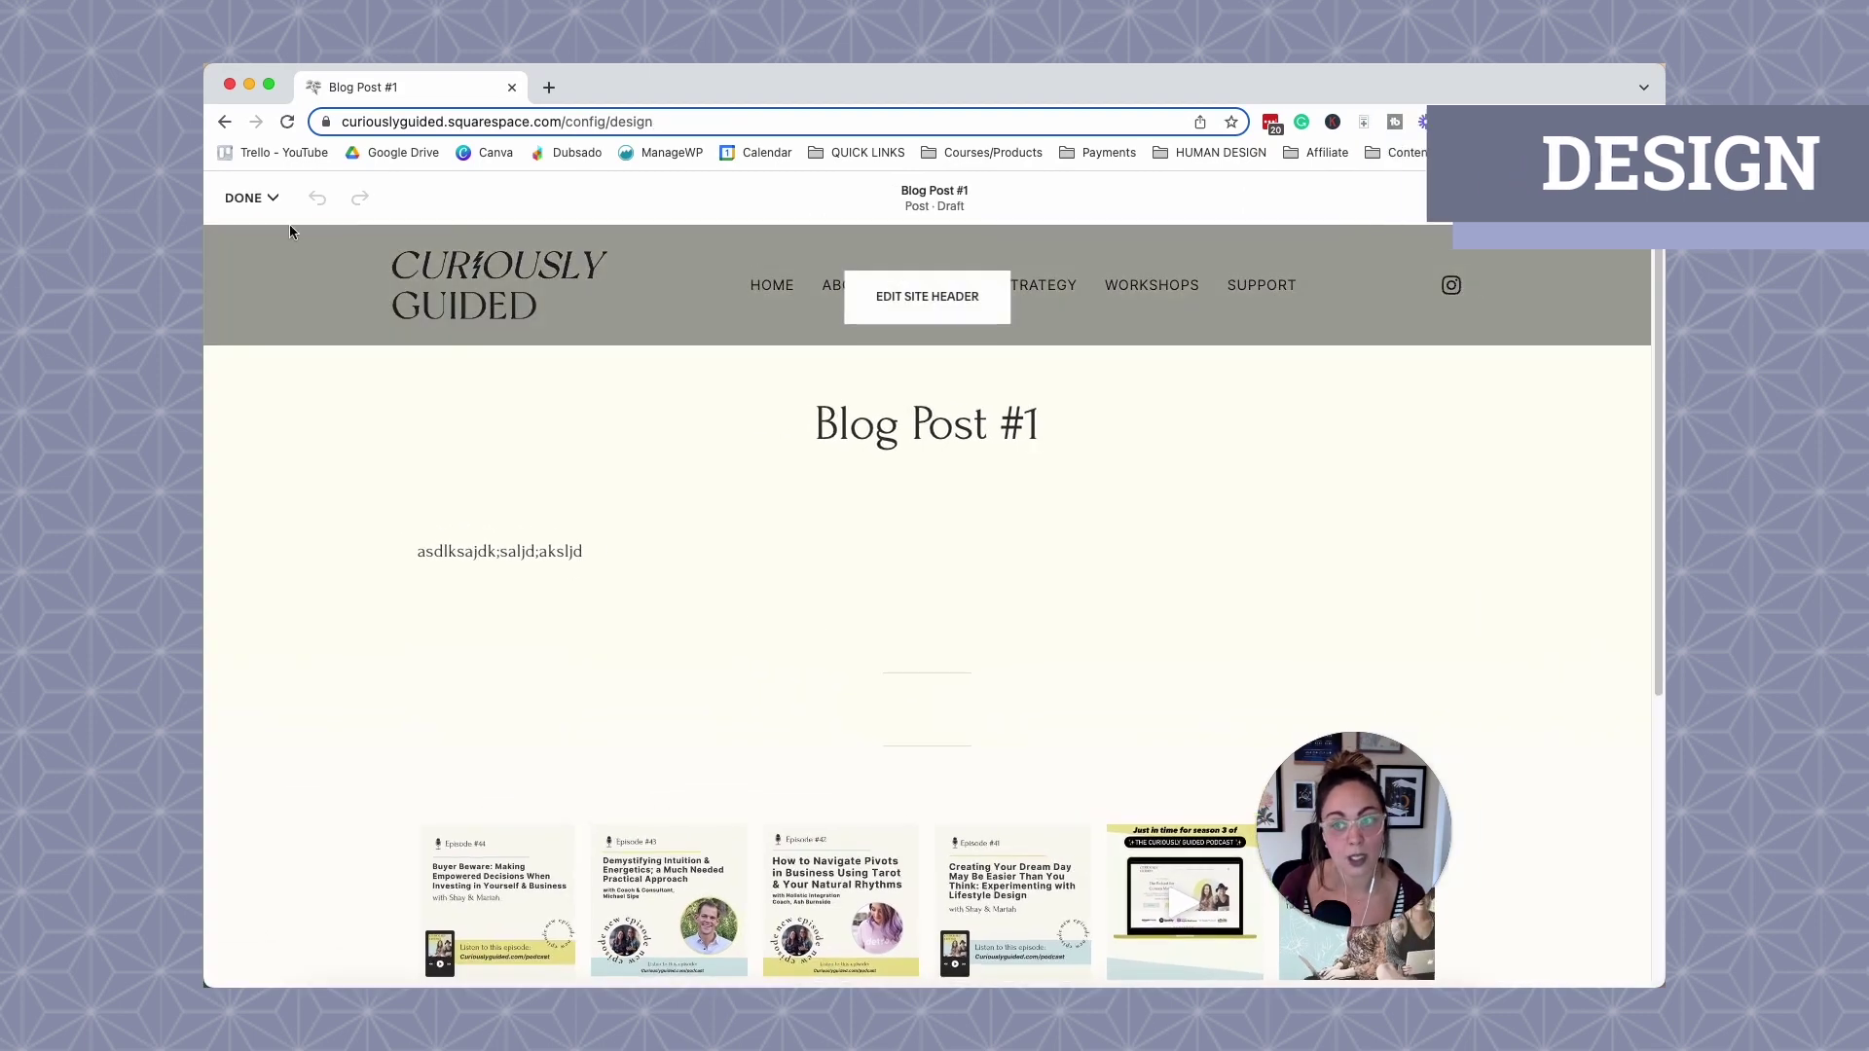
pyautogui.click(251, 197)
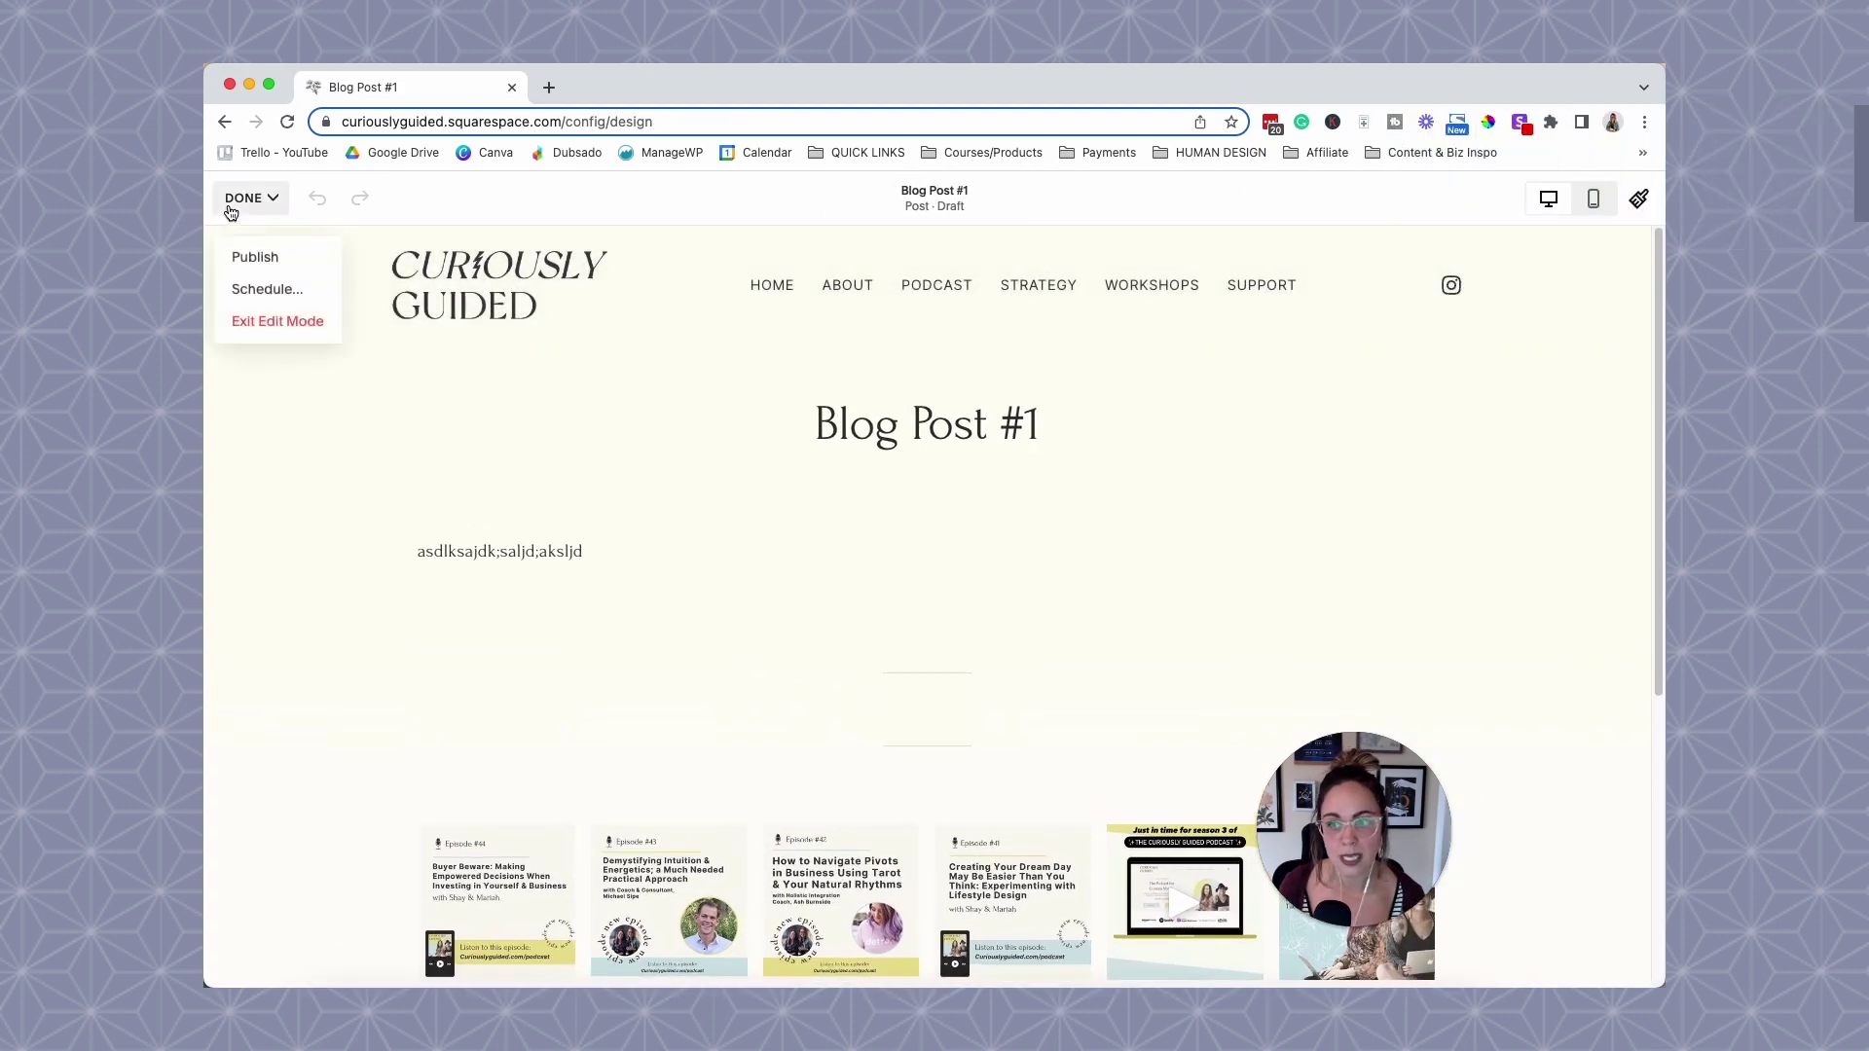
pyautogui.click(249, 323)
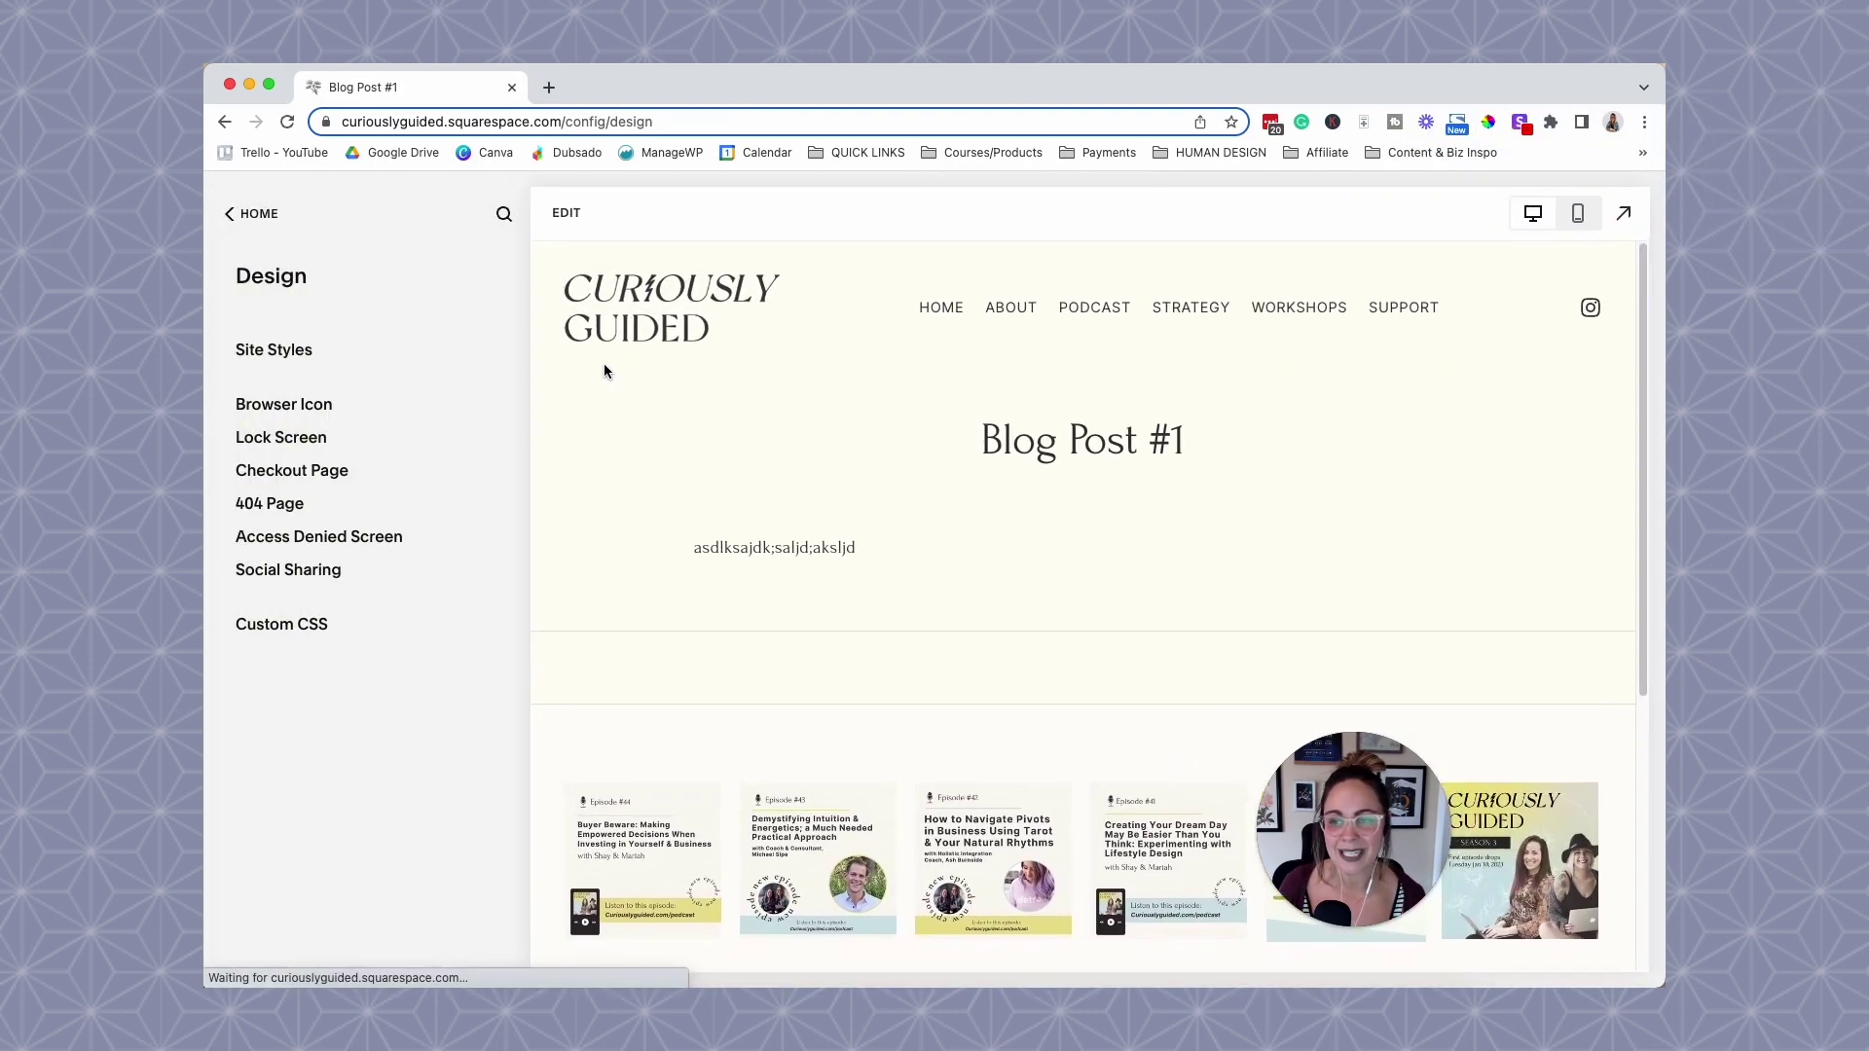
pyautogui.click(269, 213)
# Preview the Home, About, Podcast and Strategy pages, then enter and exit the Strategy page editor.
pyautogui.click(928, 305)
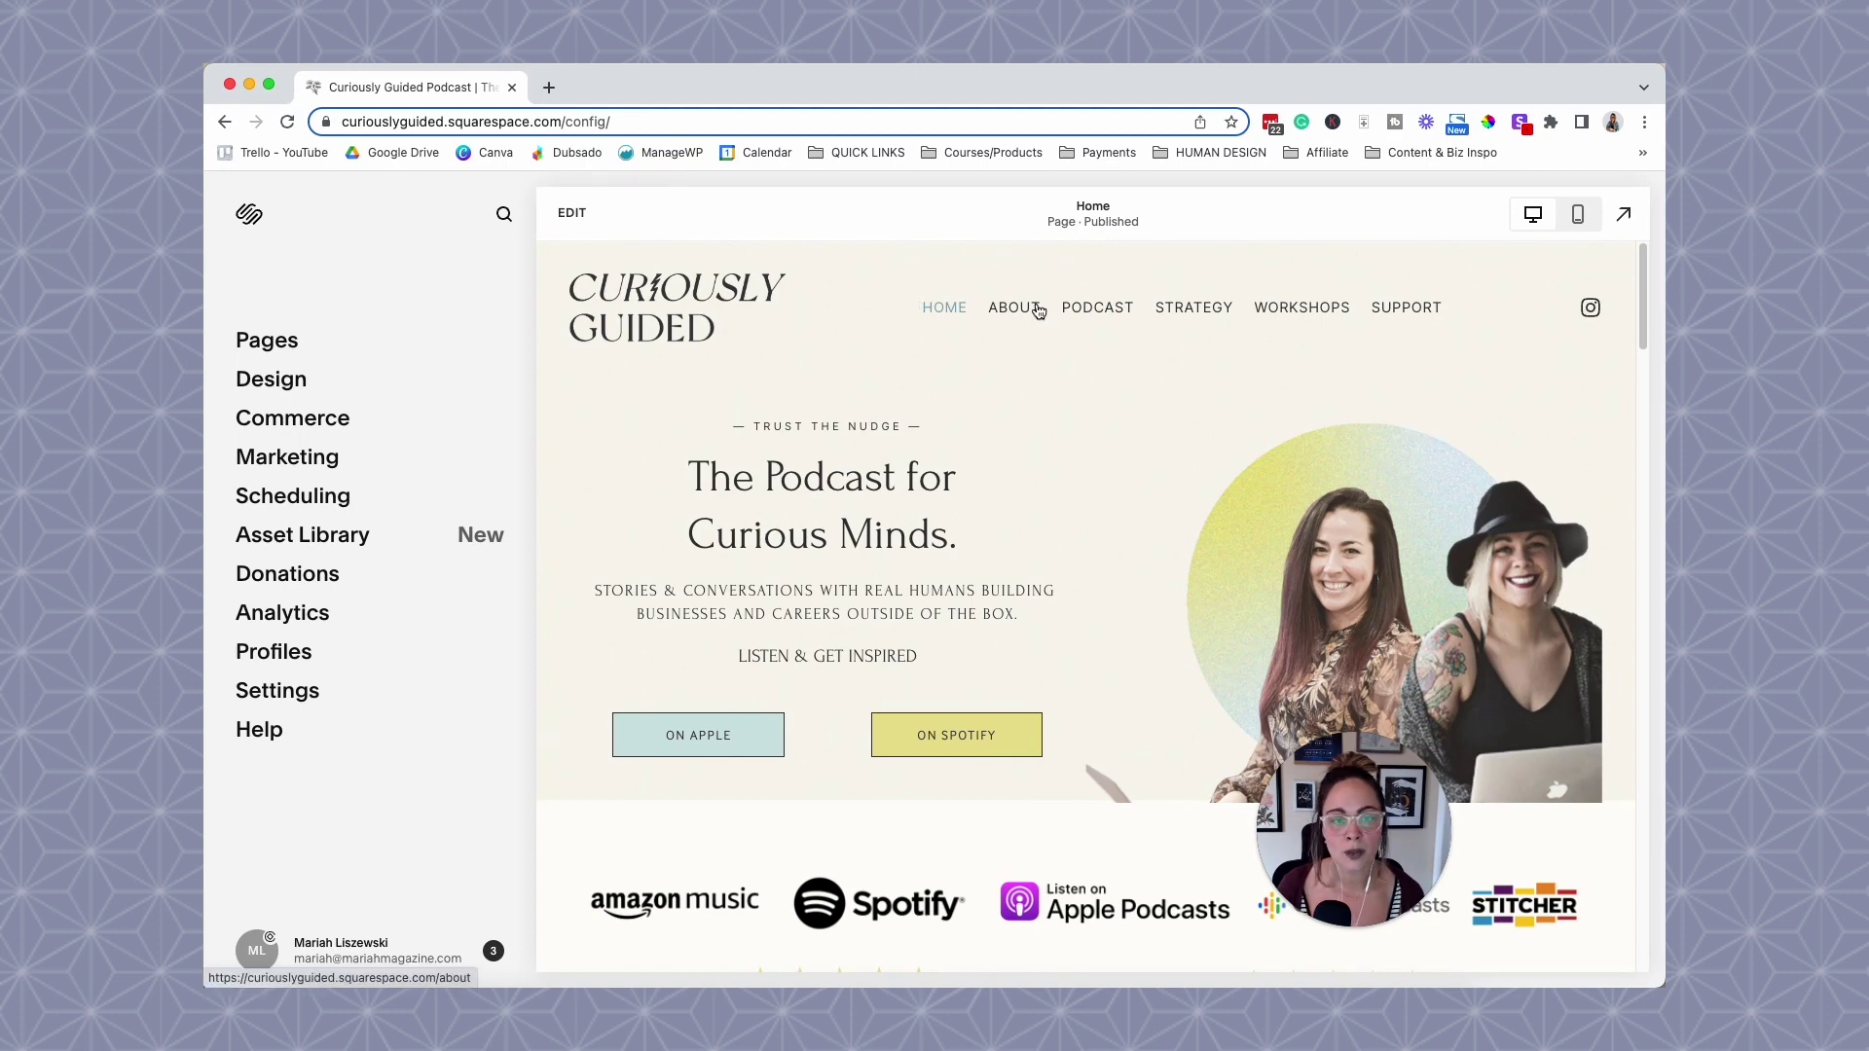
pyautogui.click(1021, 309)
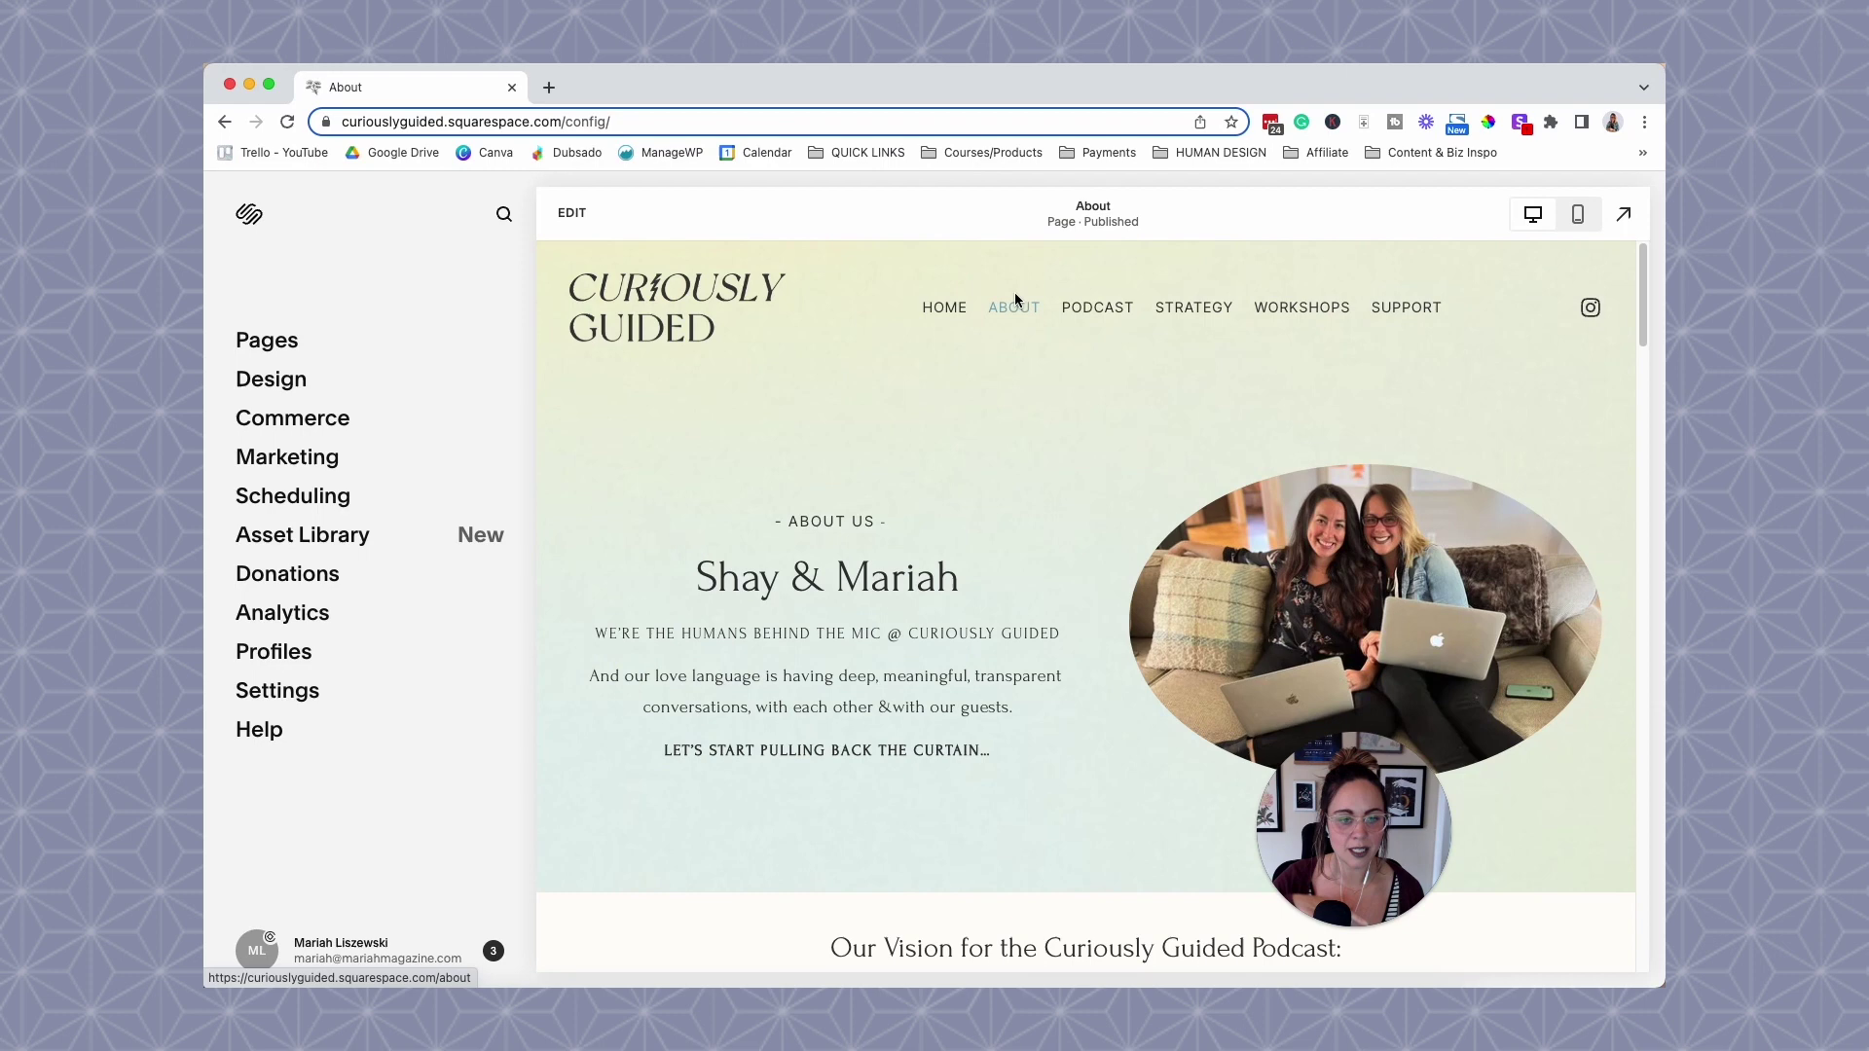
pyautogui.click(1070, 304)
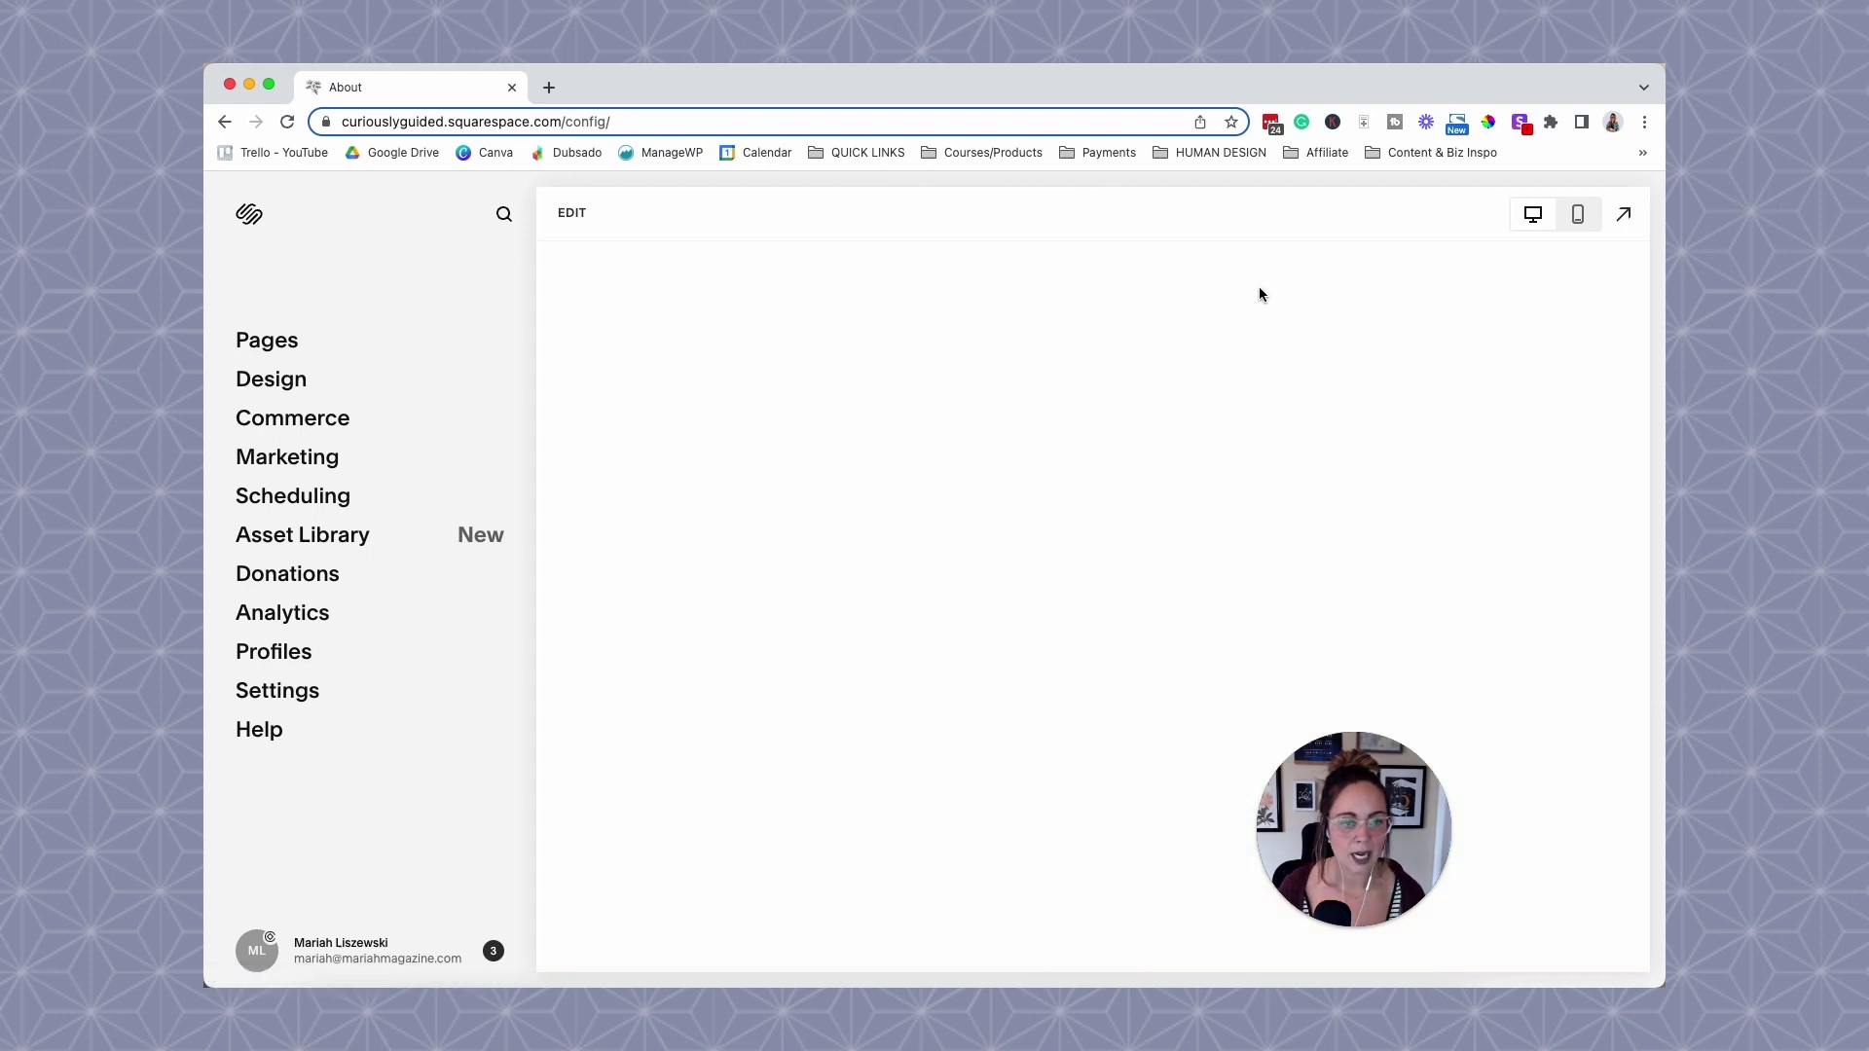
pyautogui.click(1212, 305)
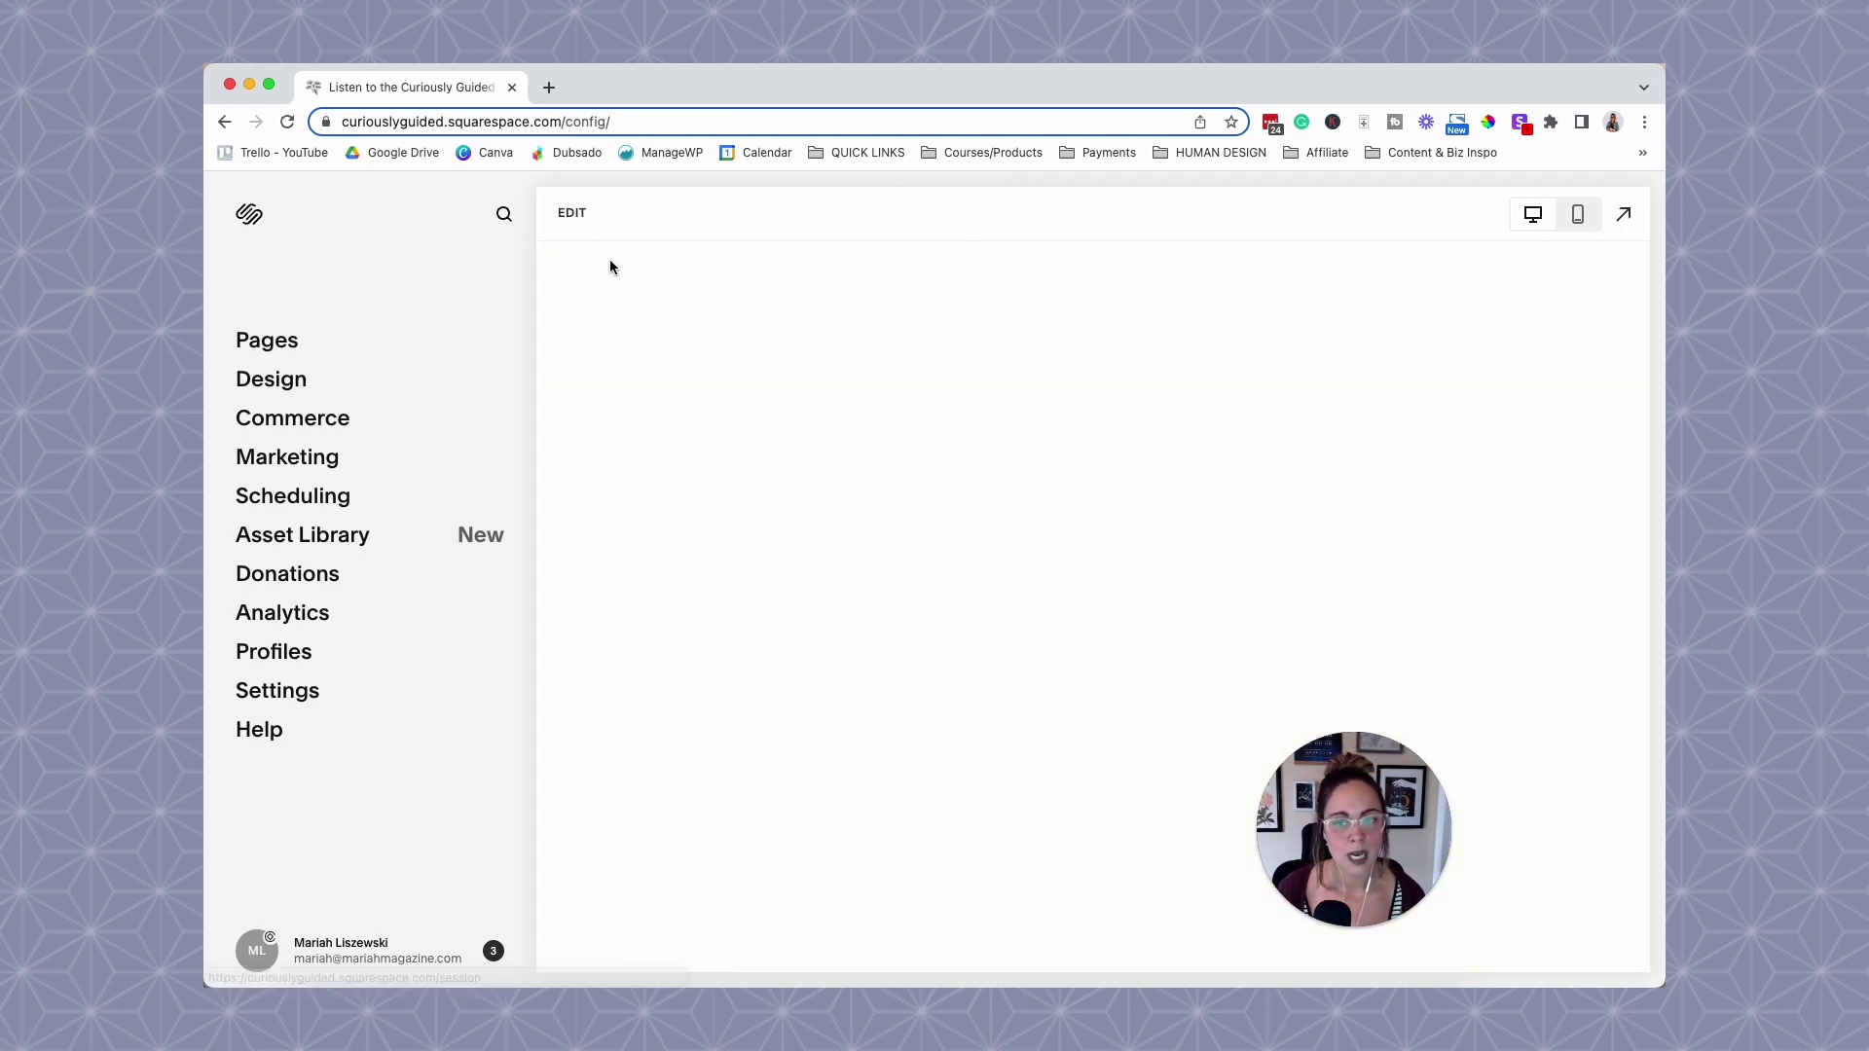
pyautogui.click(572, 216)
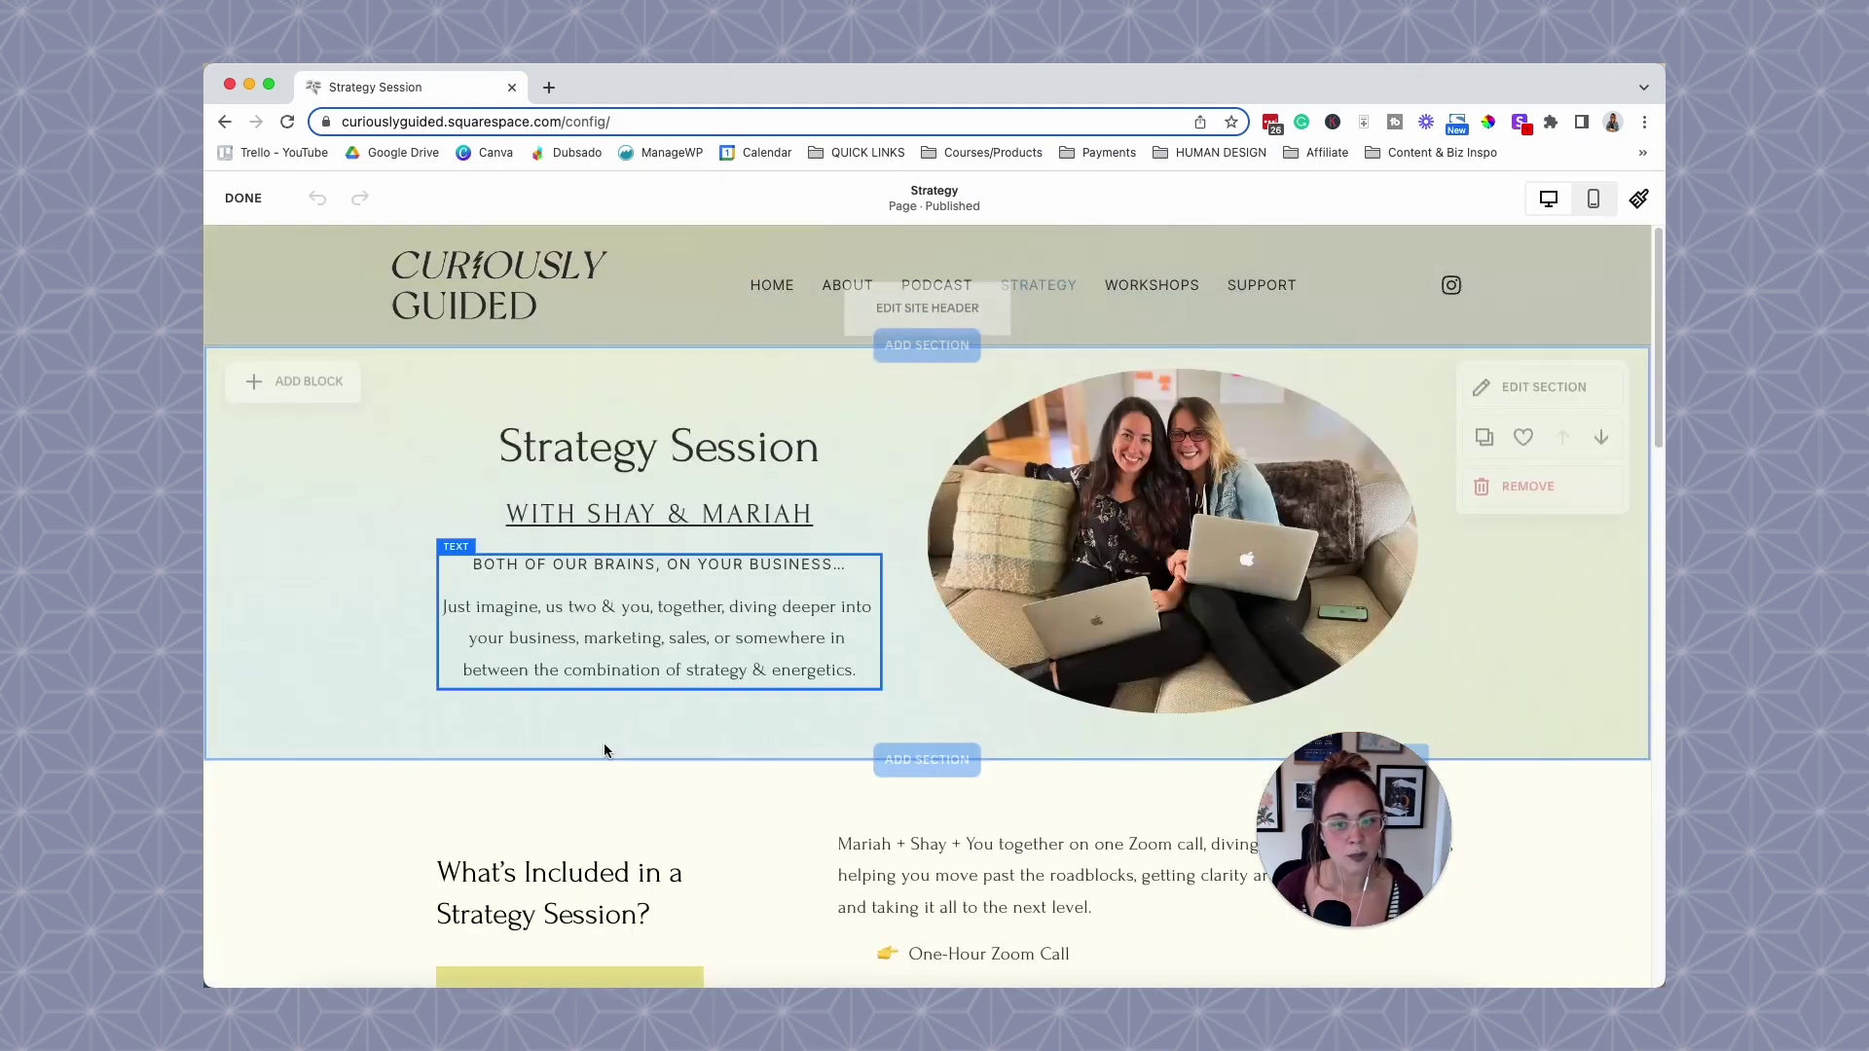
pyautogui.click(238, 200)
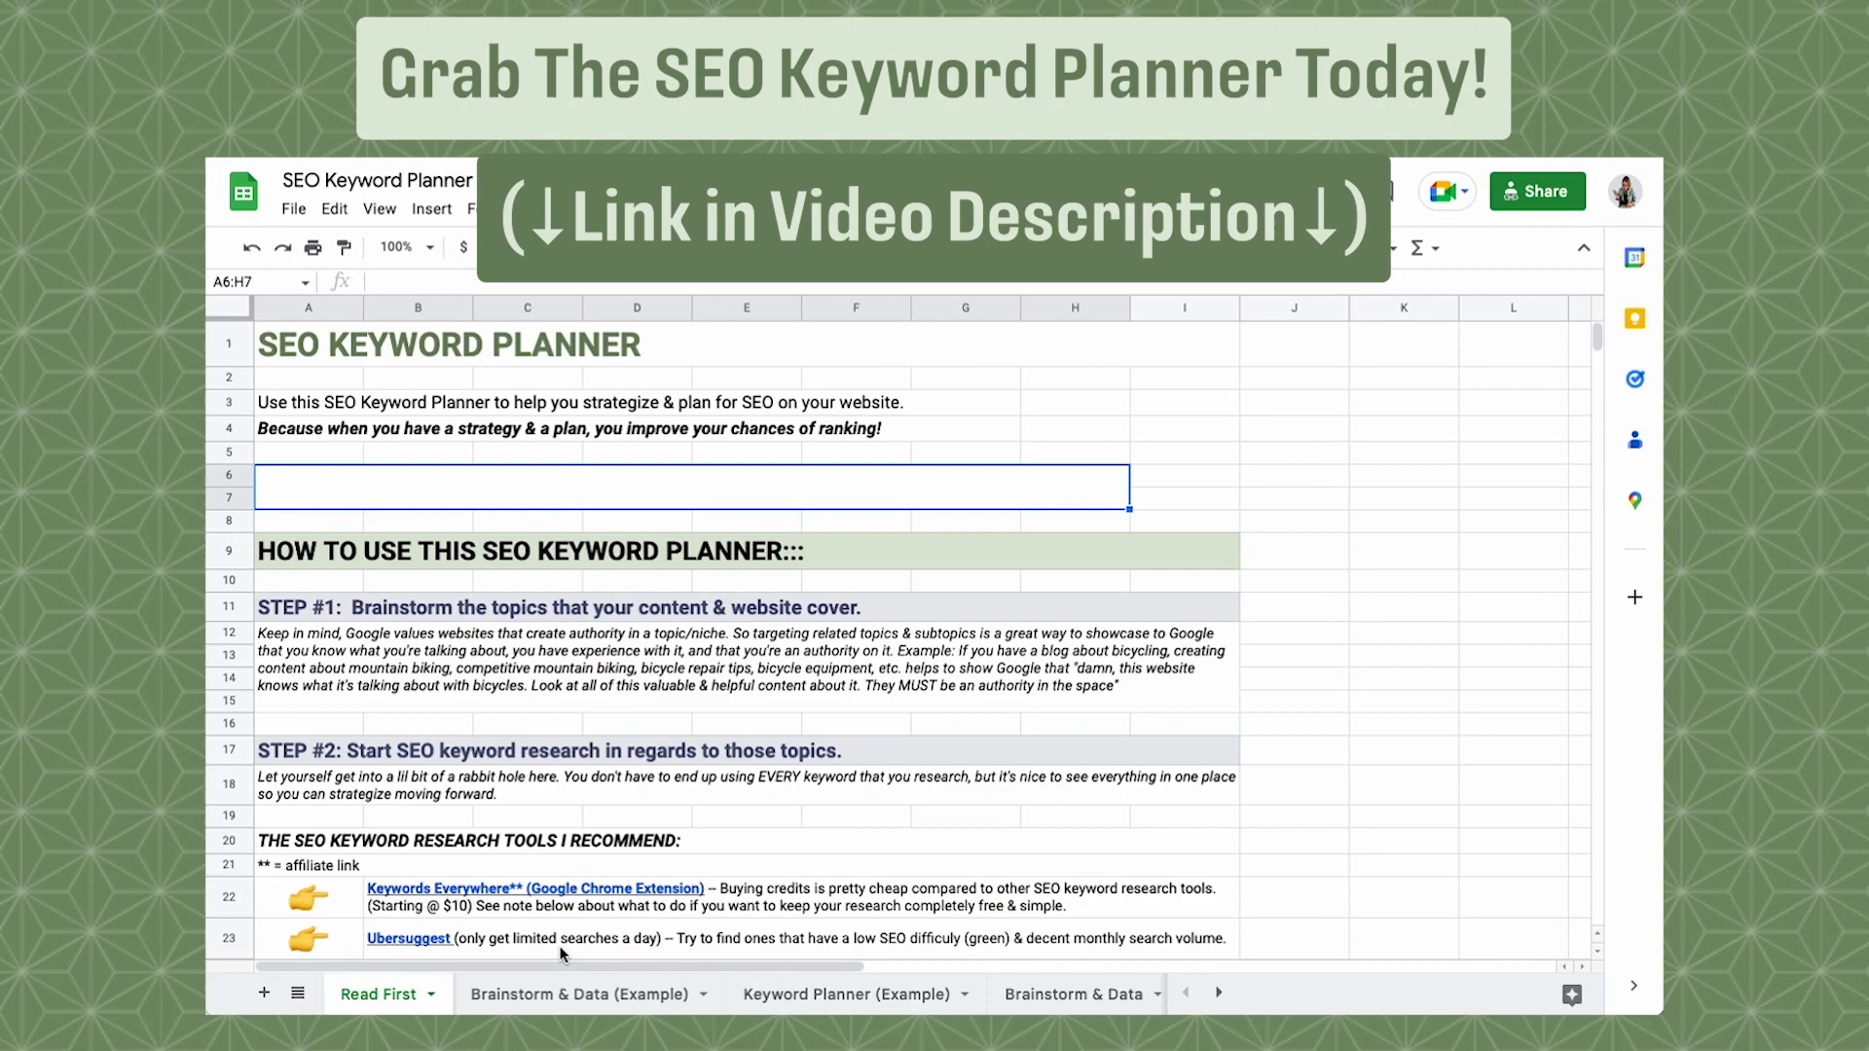
pyautogui.click(552, 998)
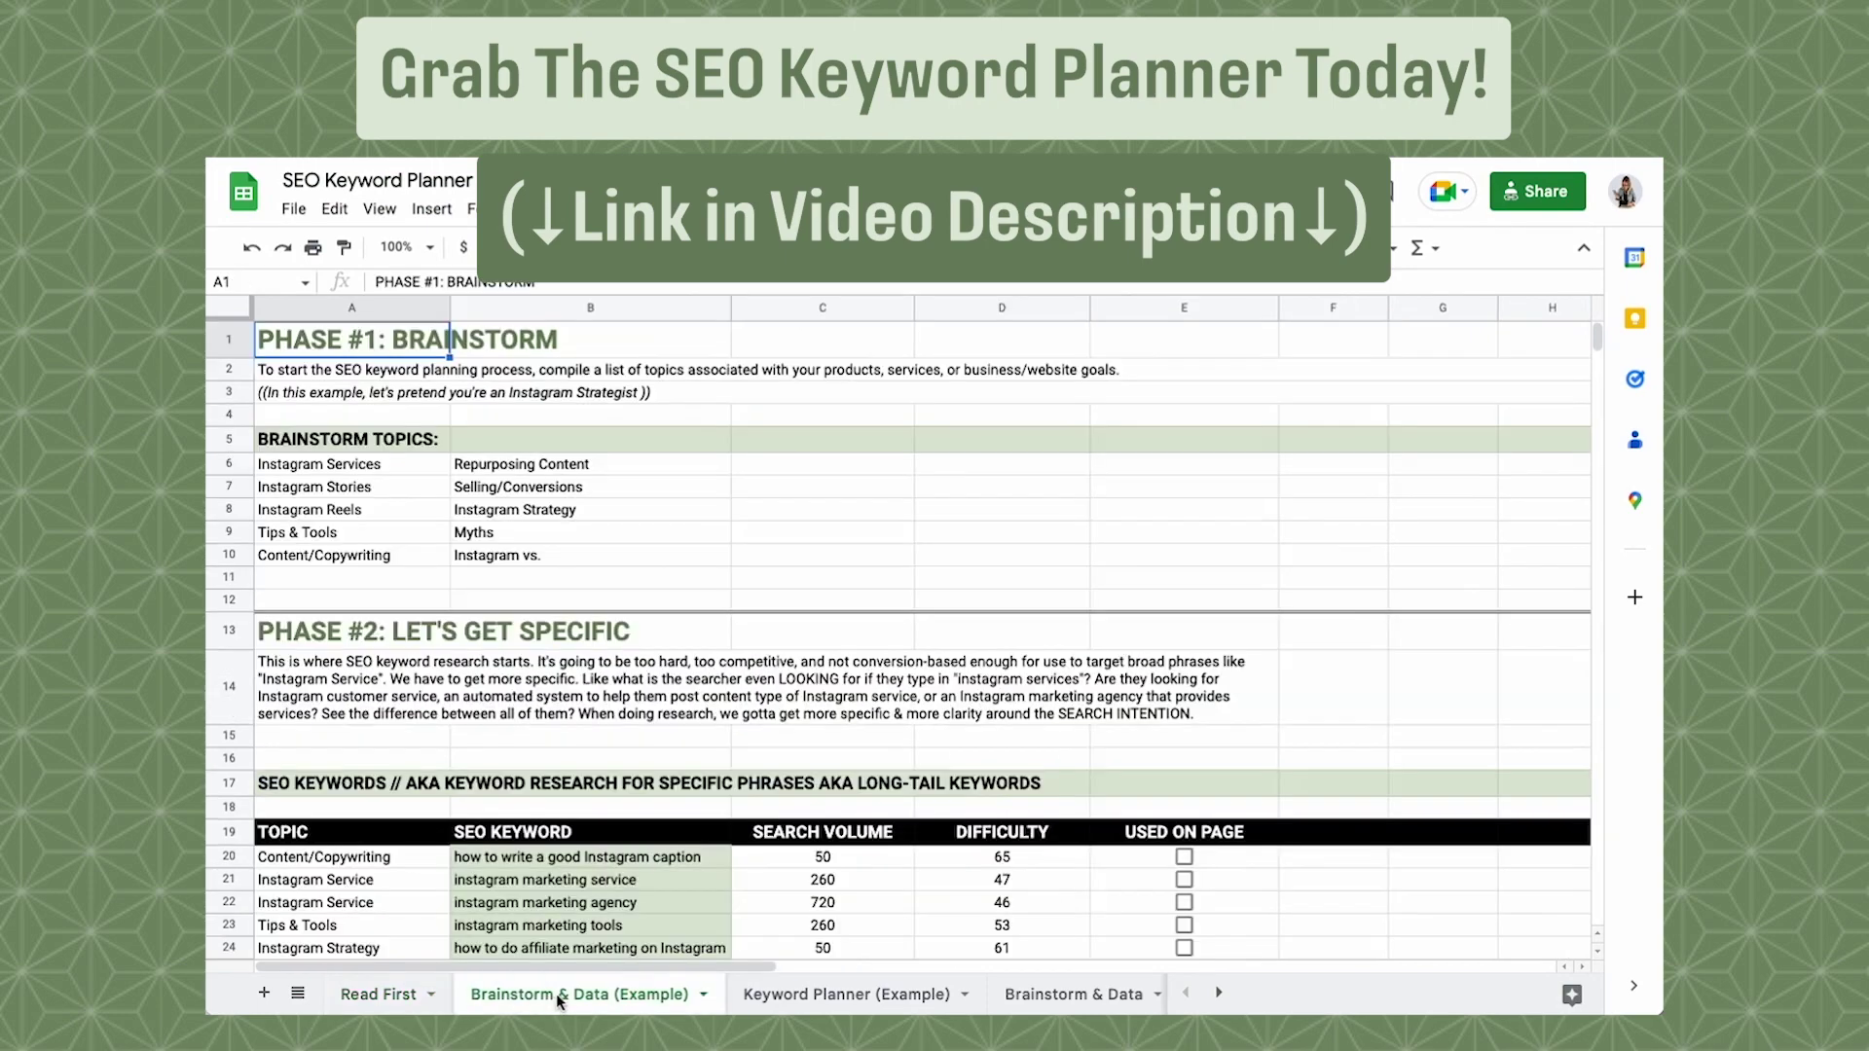
pyautogui.click(814, 998)
pyautogui.click(1073, 993)
pyautogui.click(1081, 994)
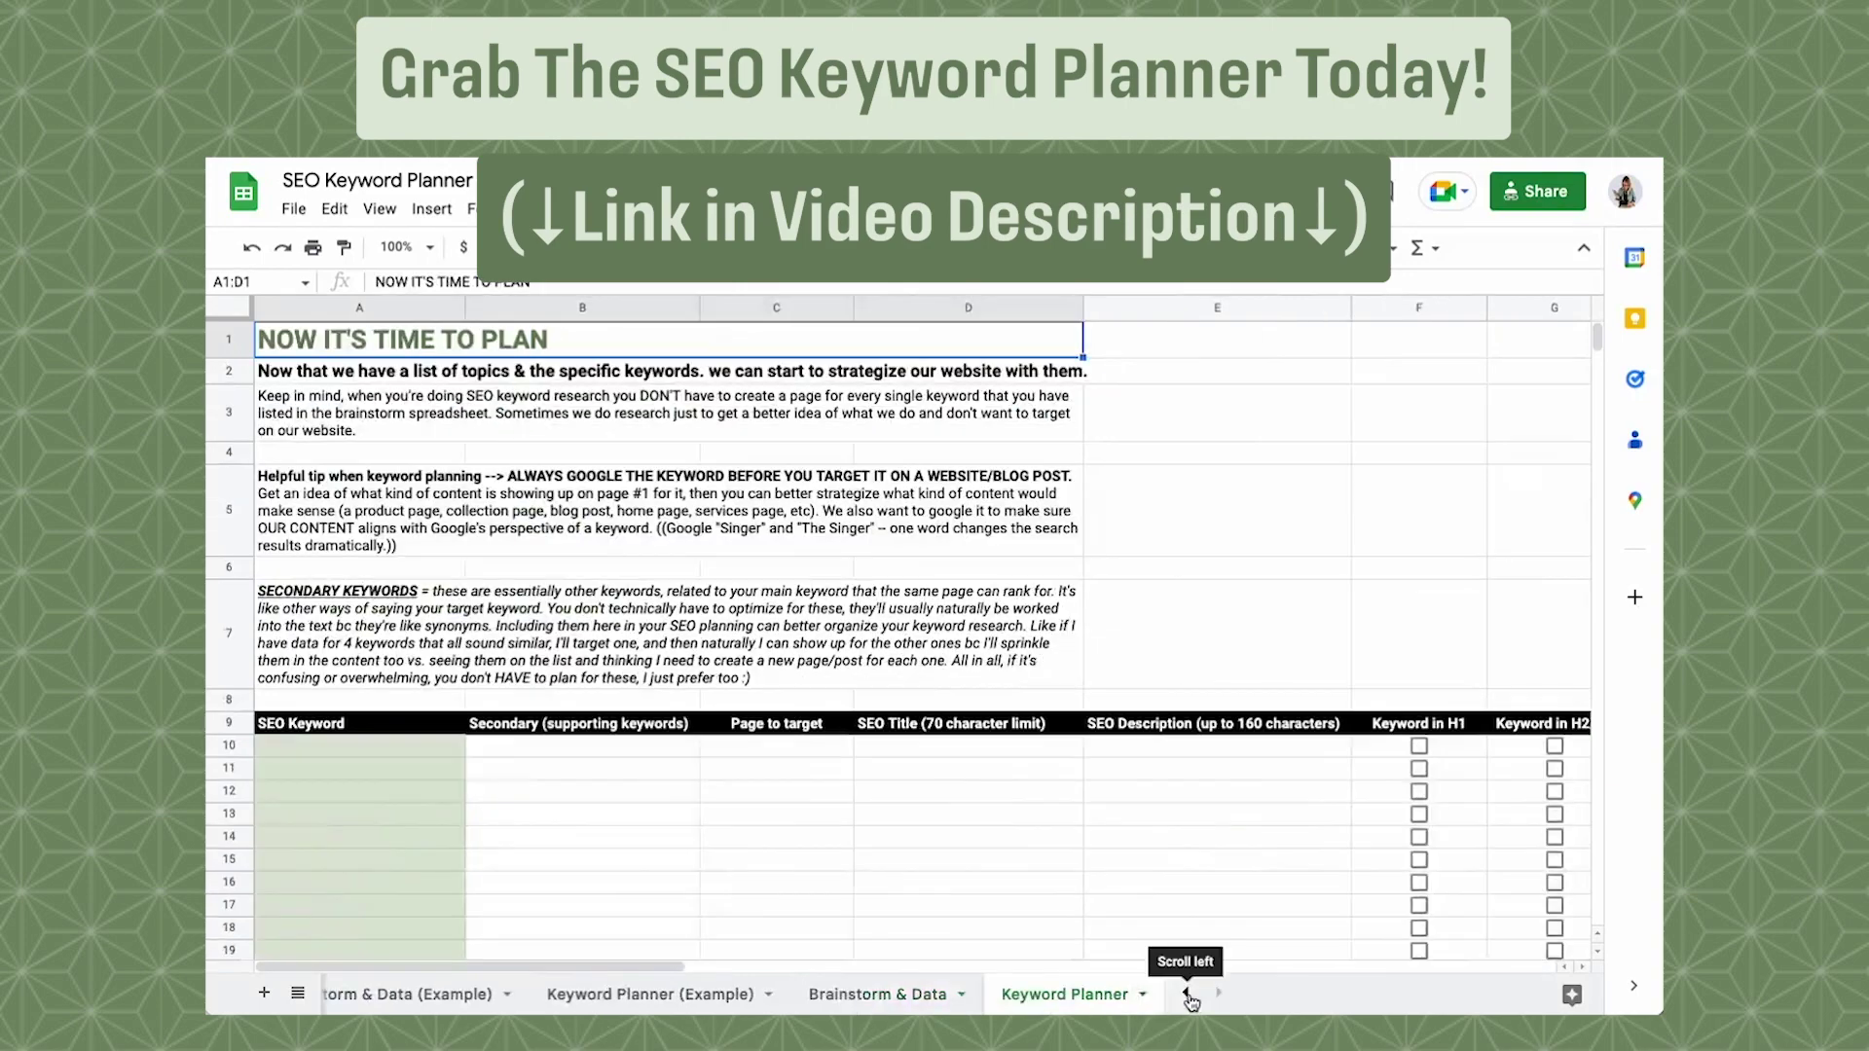
pyautogui.click(1186, 994)
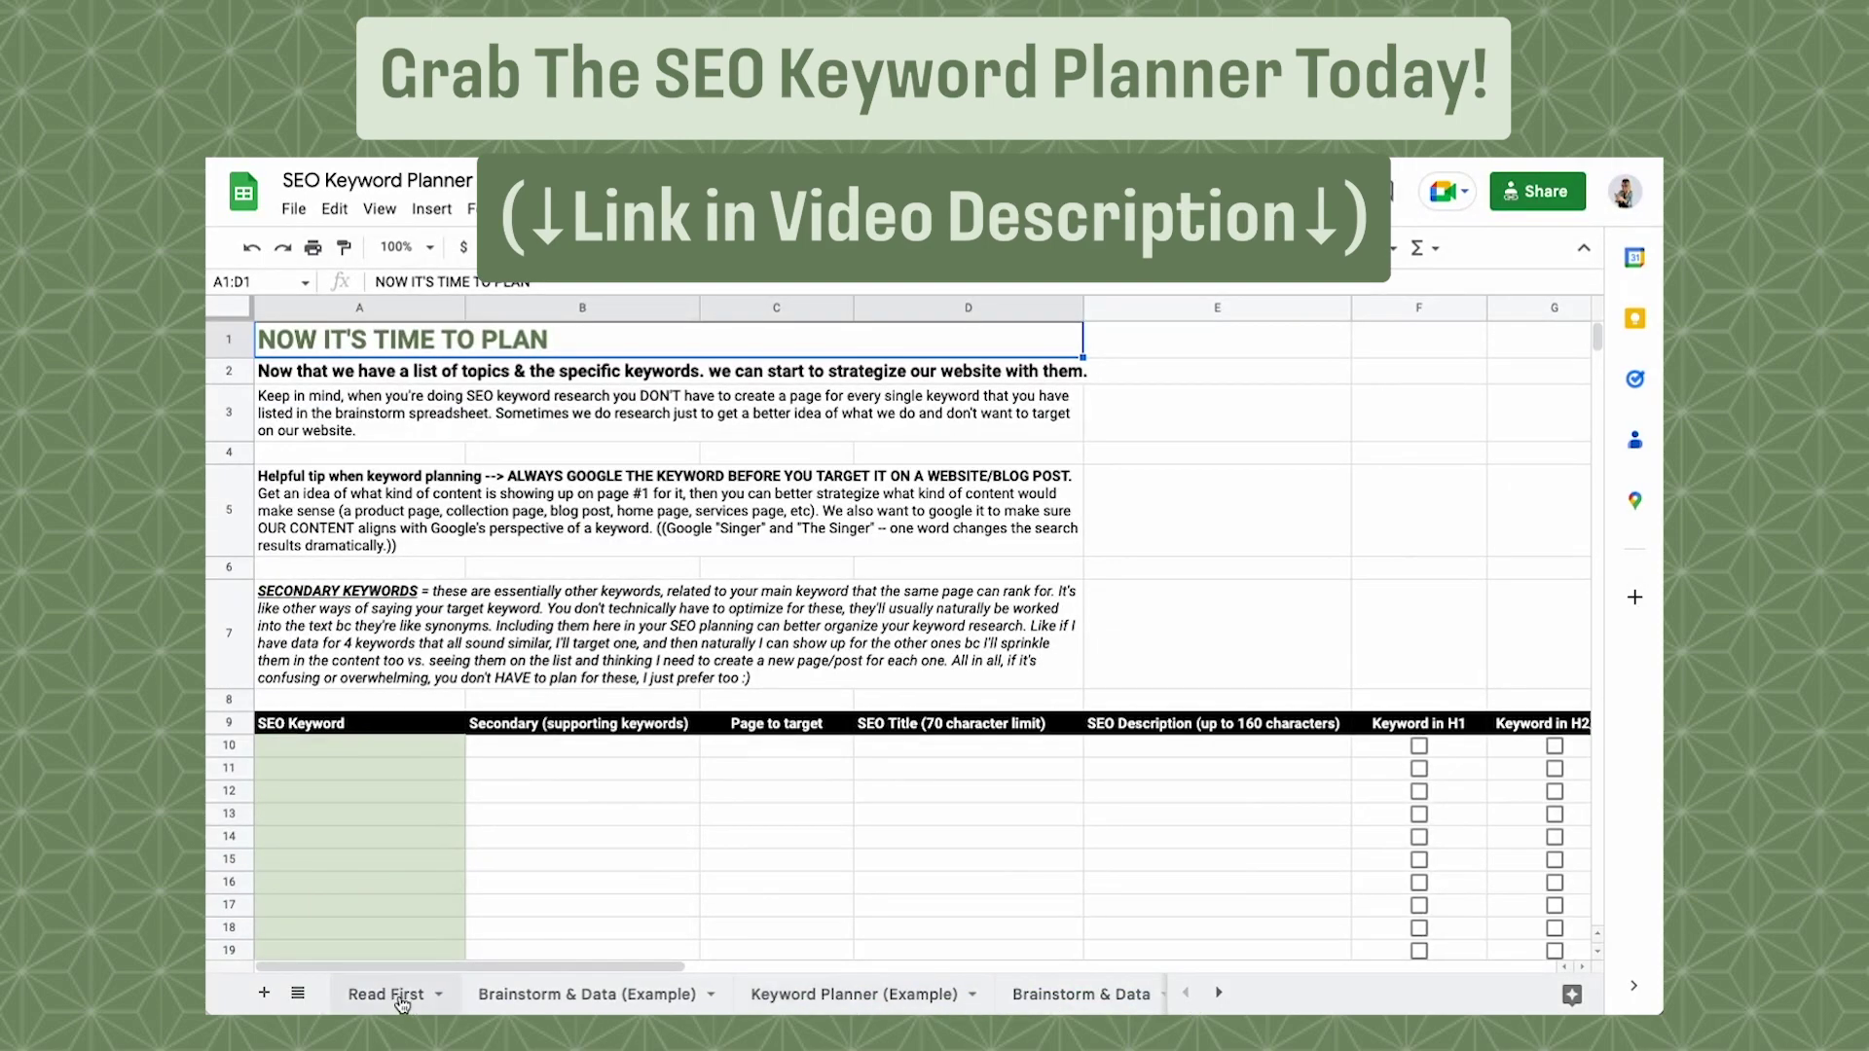
pyautogui.click(402, 1000)
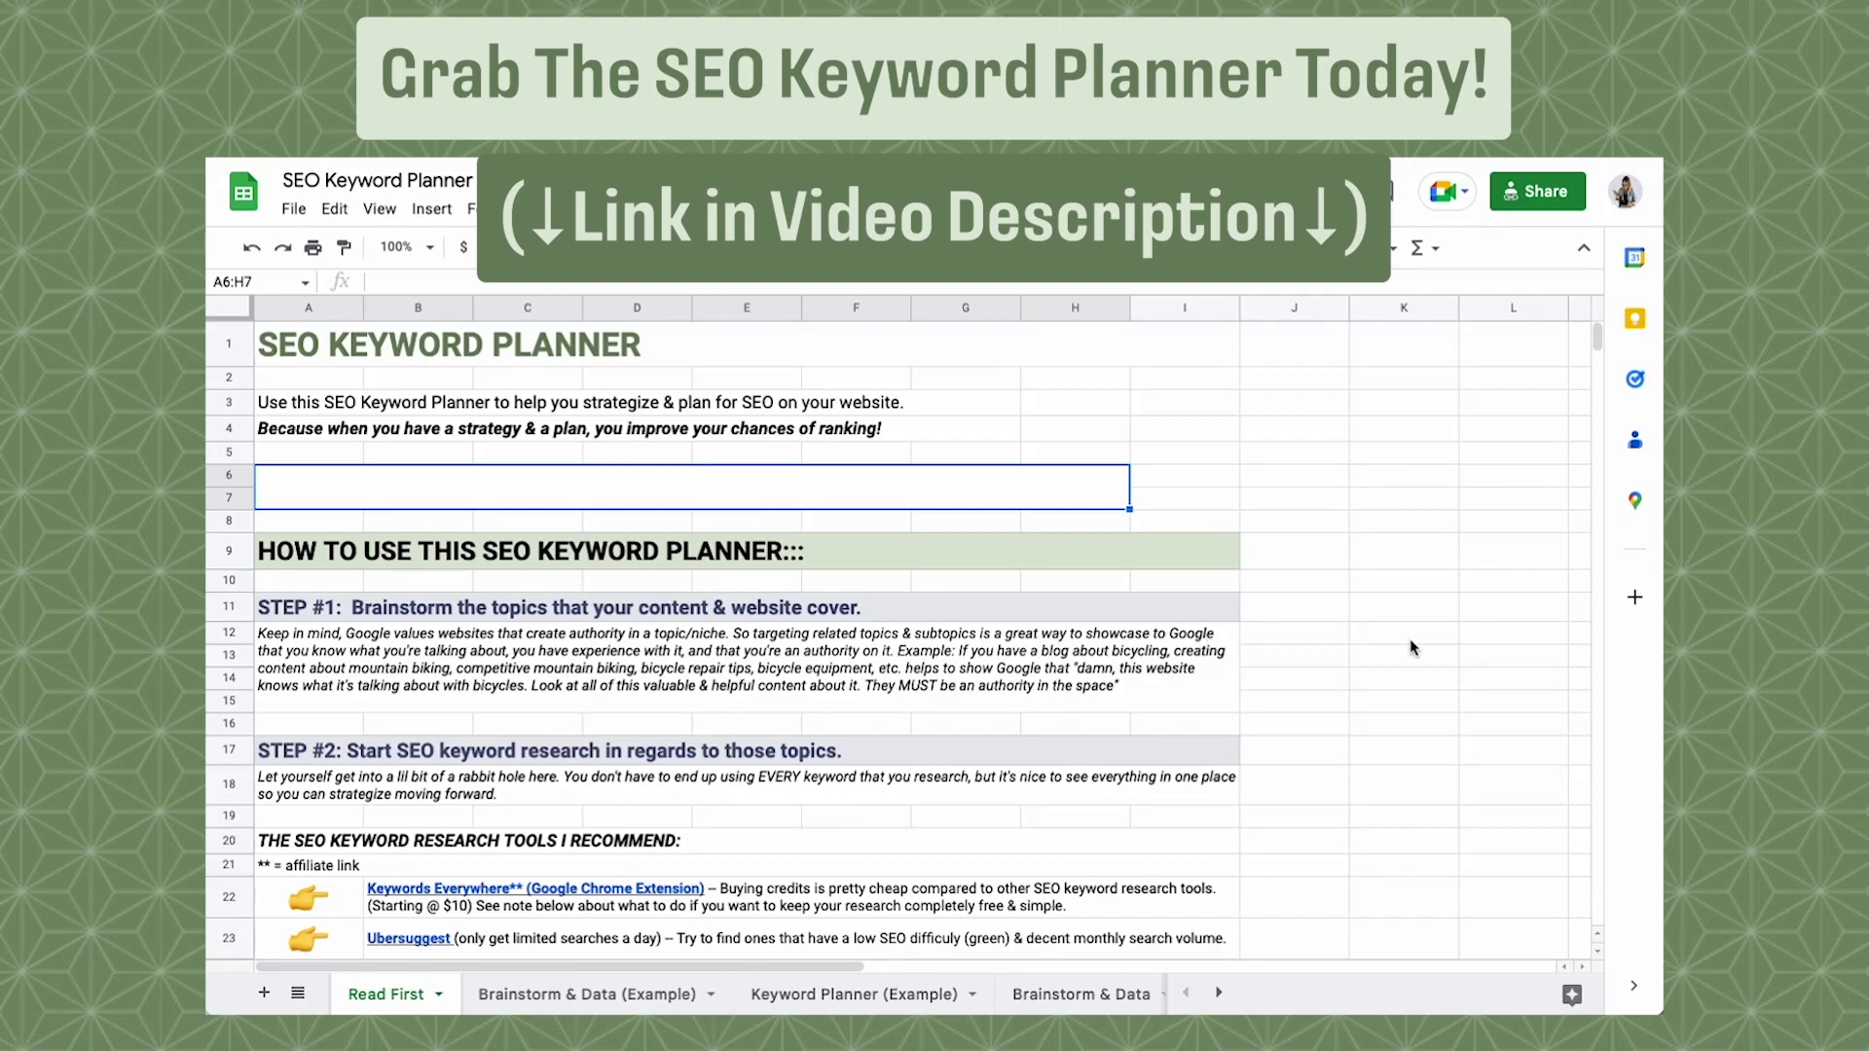
pyautogui.scroll(-10, 1407, 654)
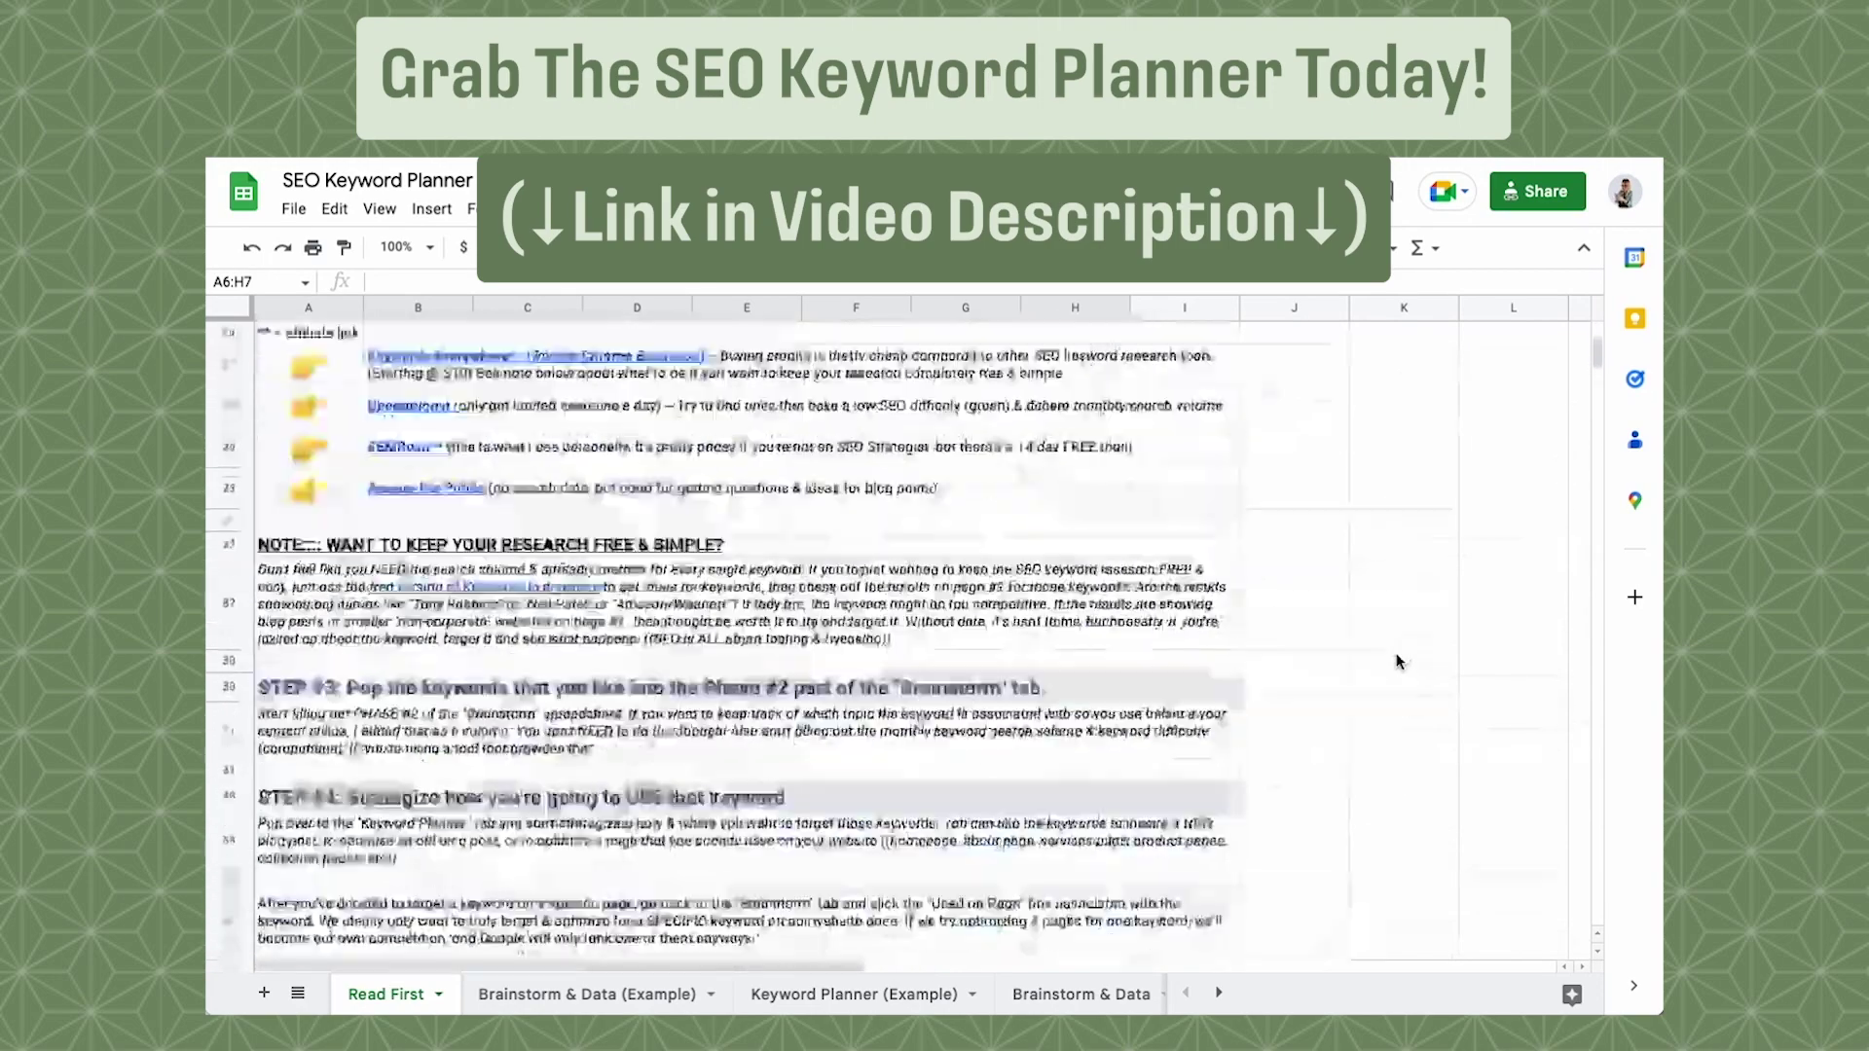
pyautogui.scroll(10, 1396, 661)
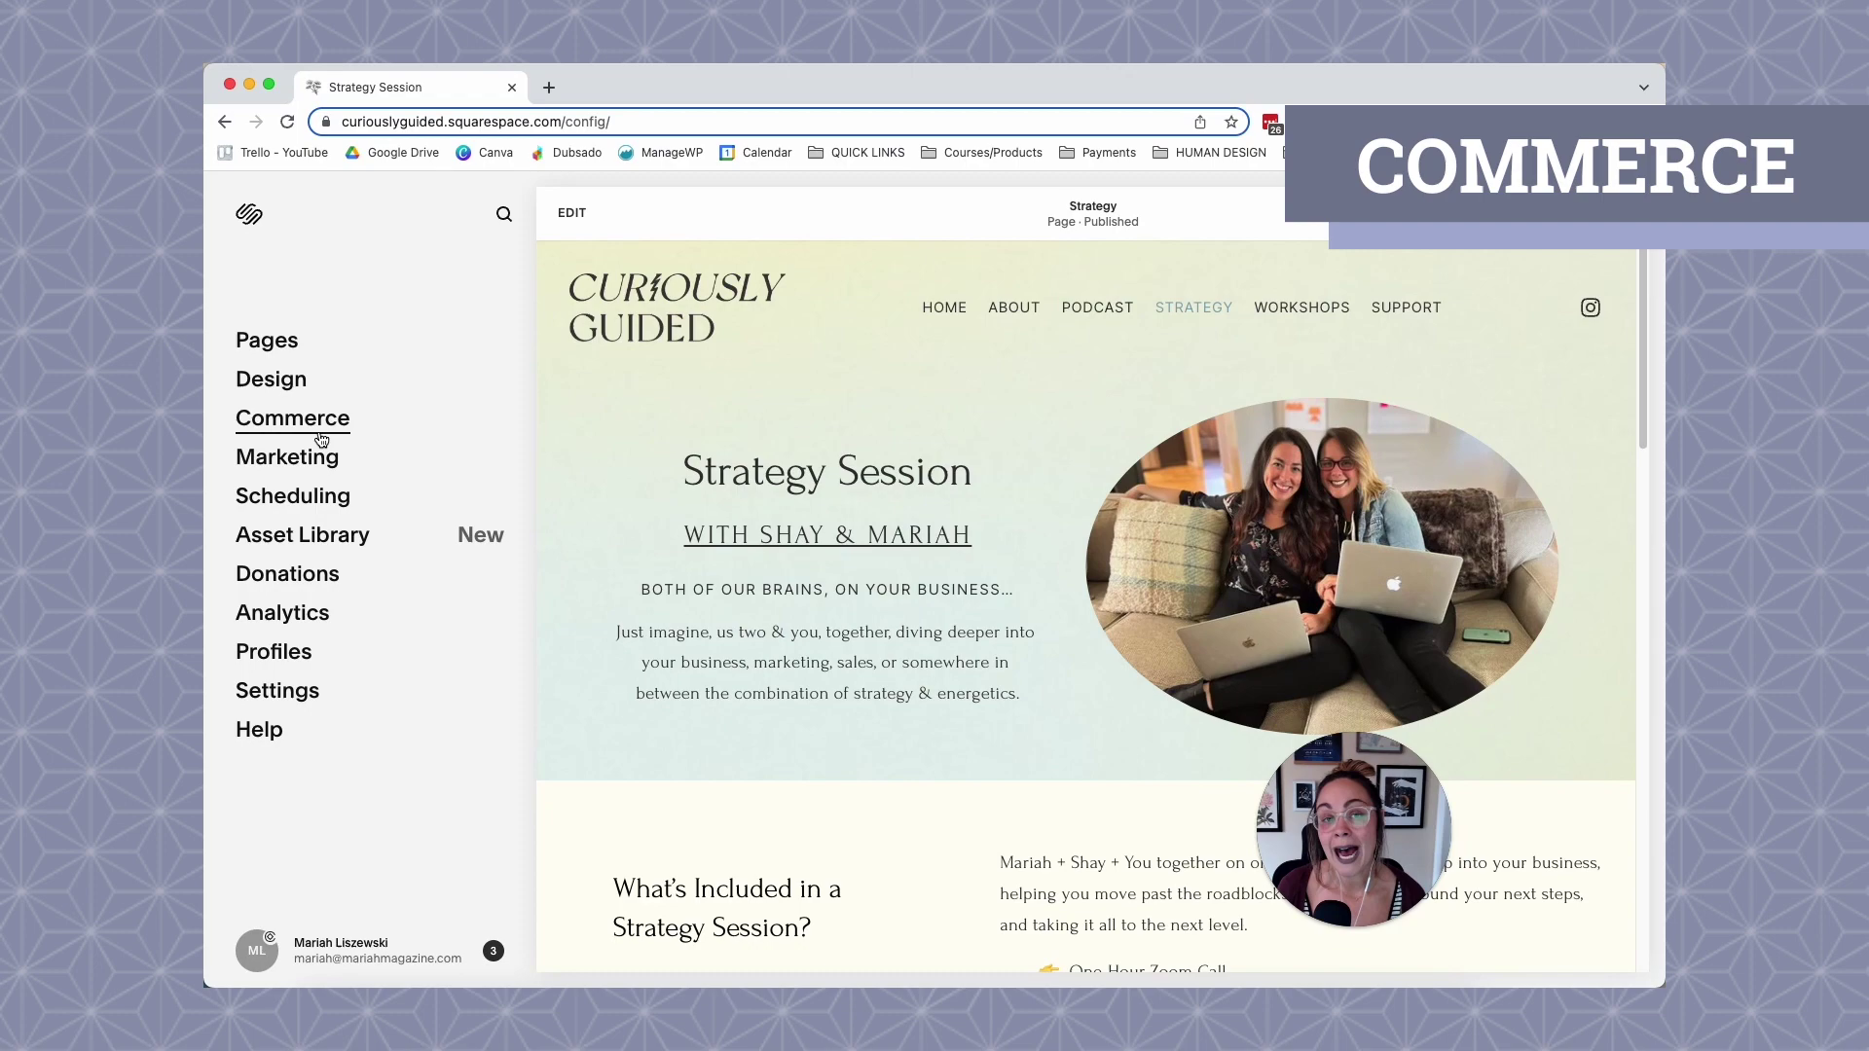
# Scroll through the store and selling settings in Commerce, then return to the main dashboard menu.
pyautogui.click(321, 438)
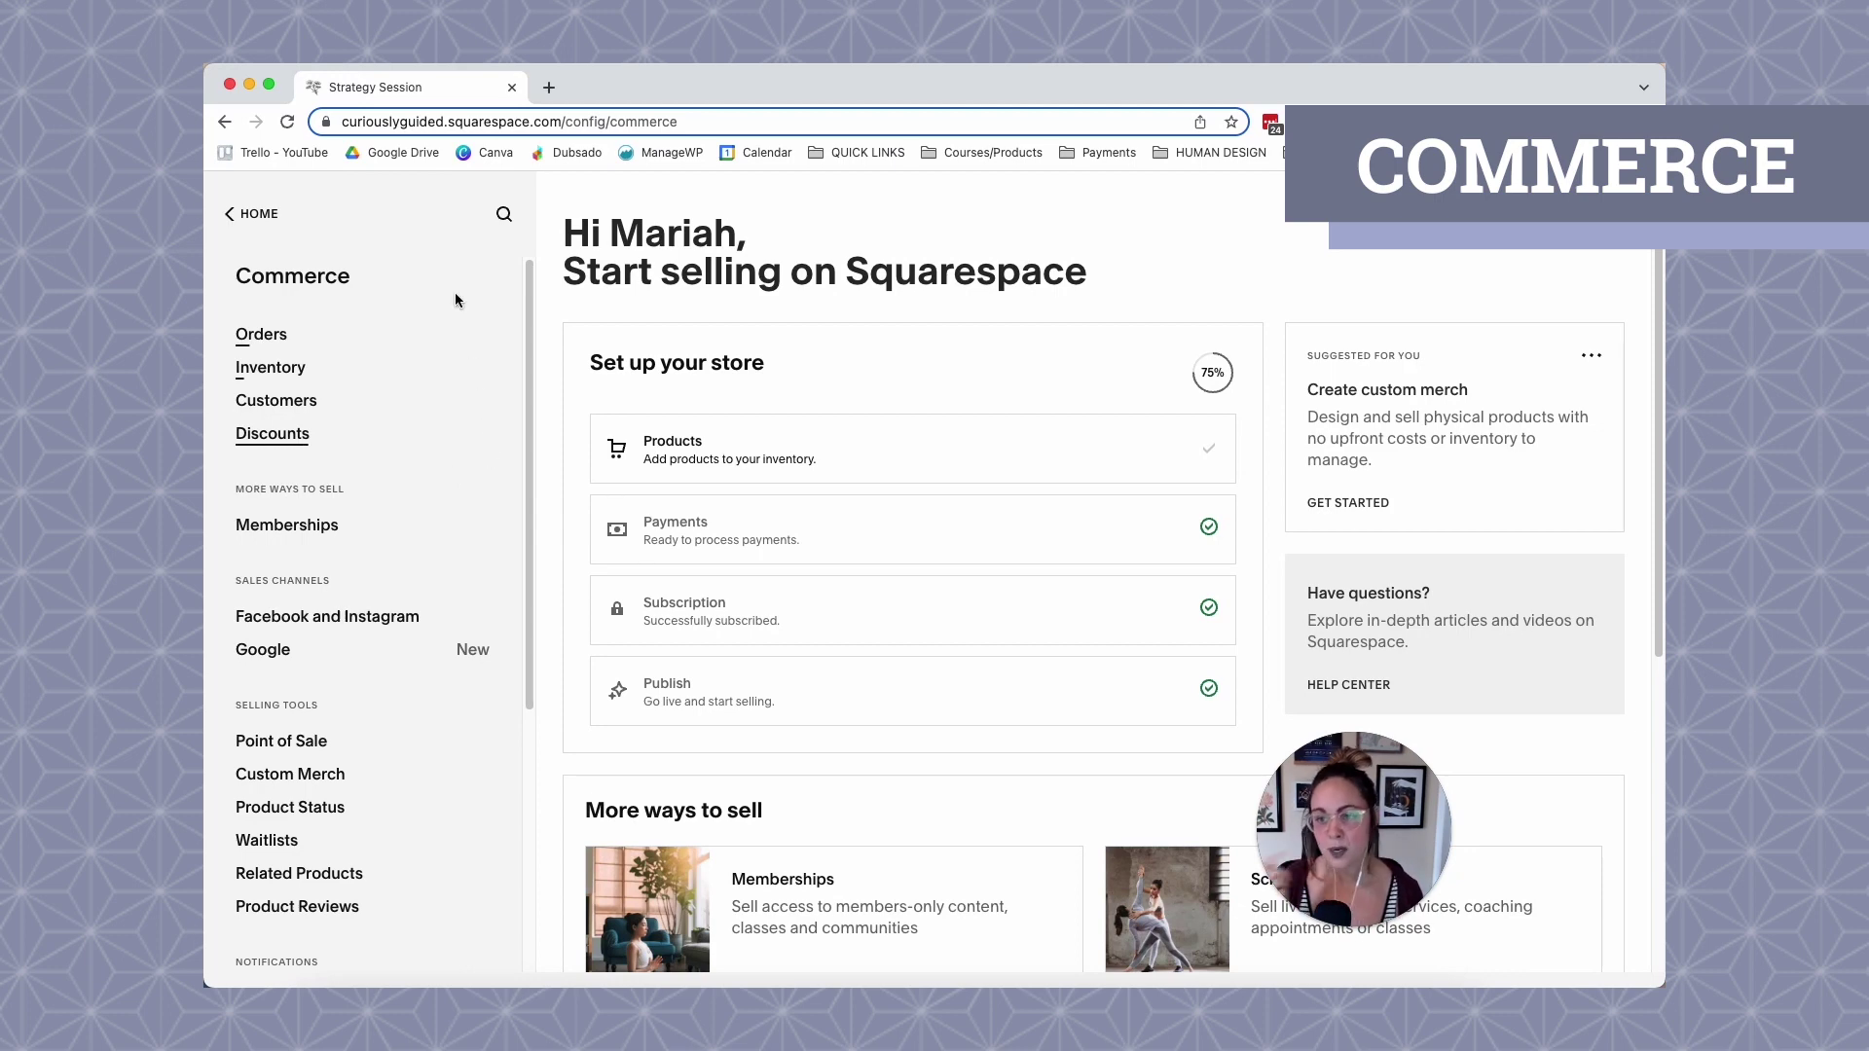
pyautogui.scroll(-2, 408, 779)
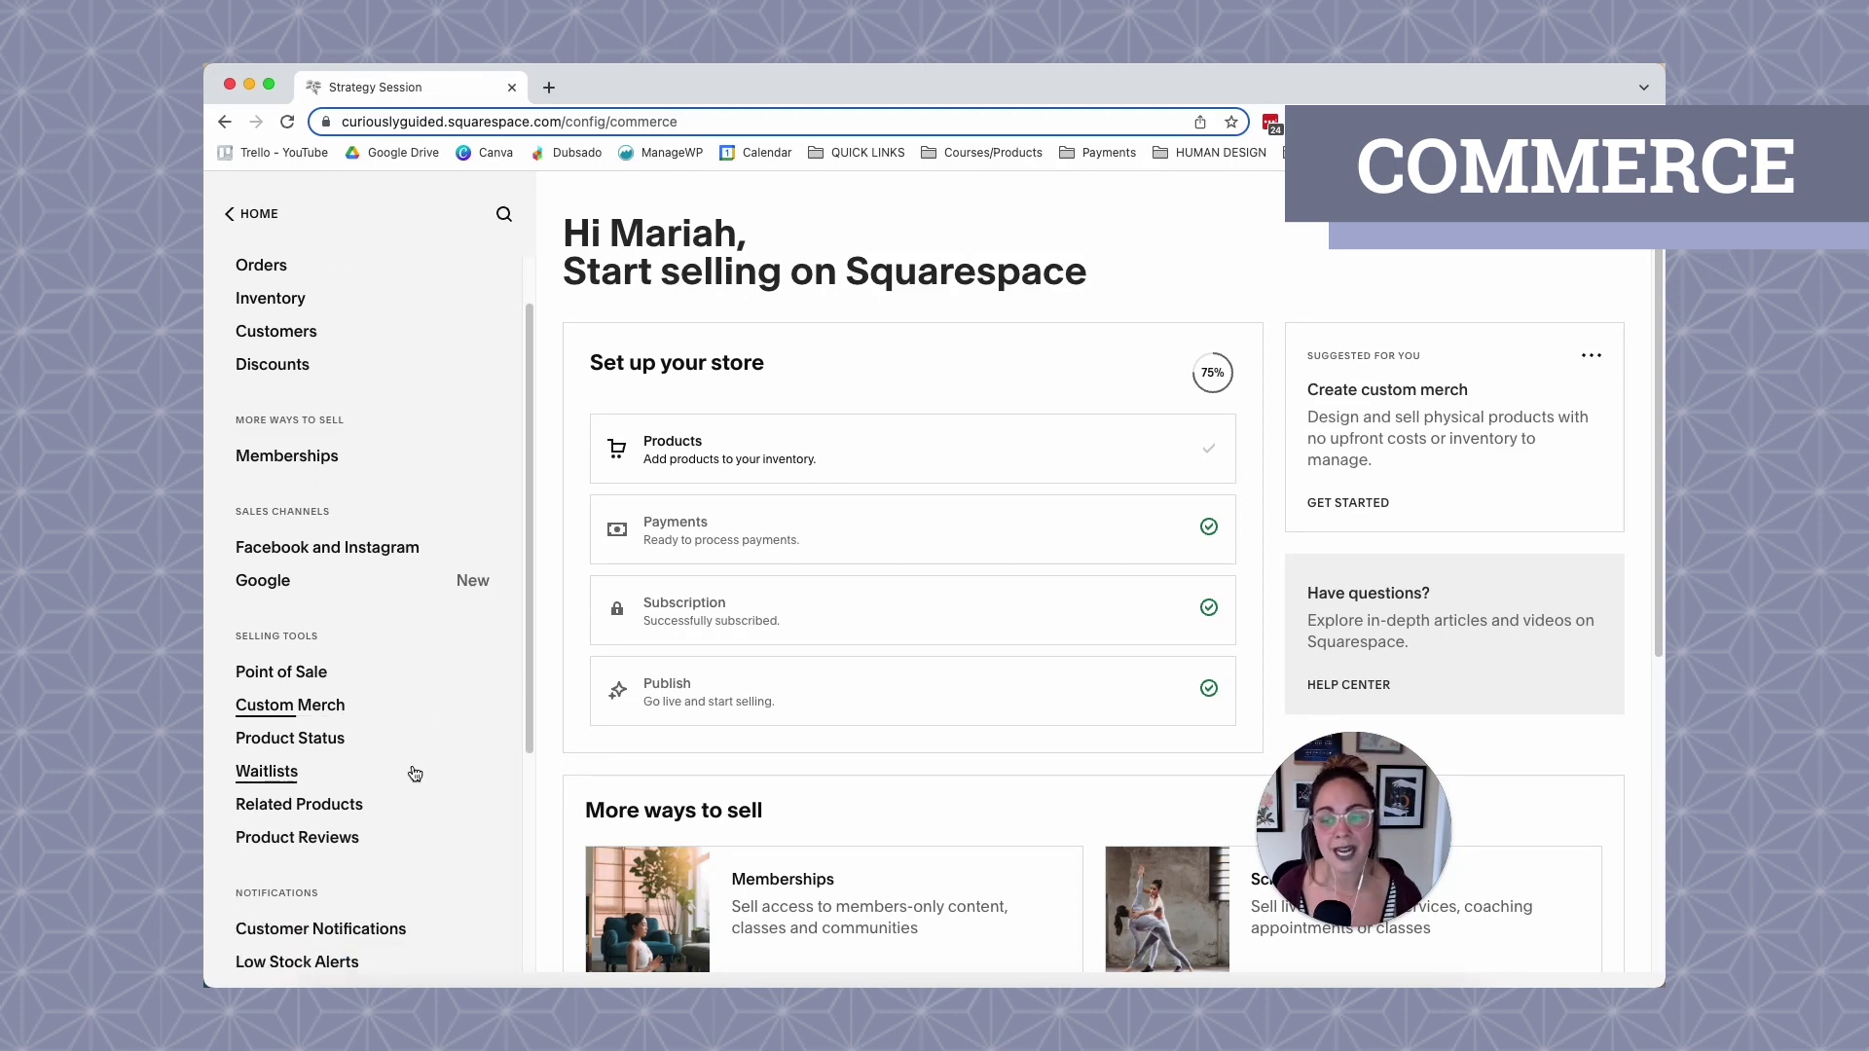
pyautogui.scroll(-5, 415, 769)
pyautogui.scroll(2, 419, 794)
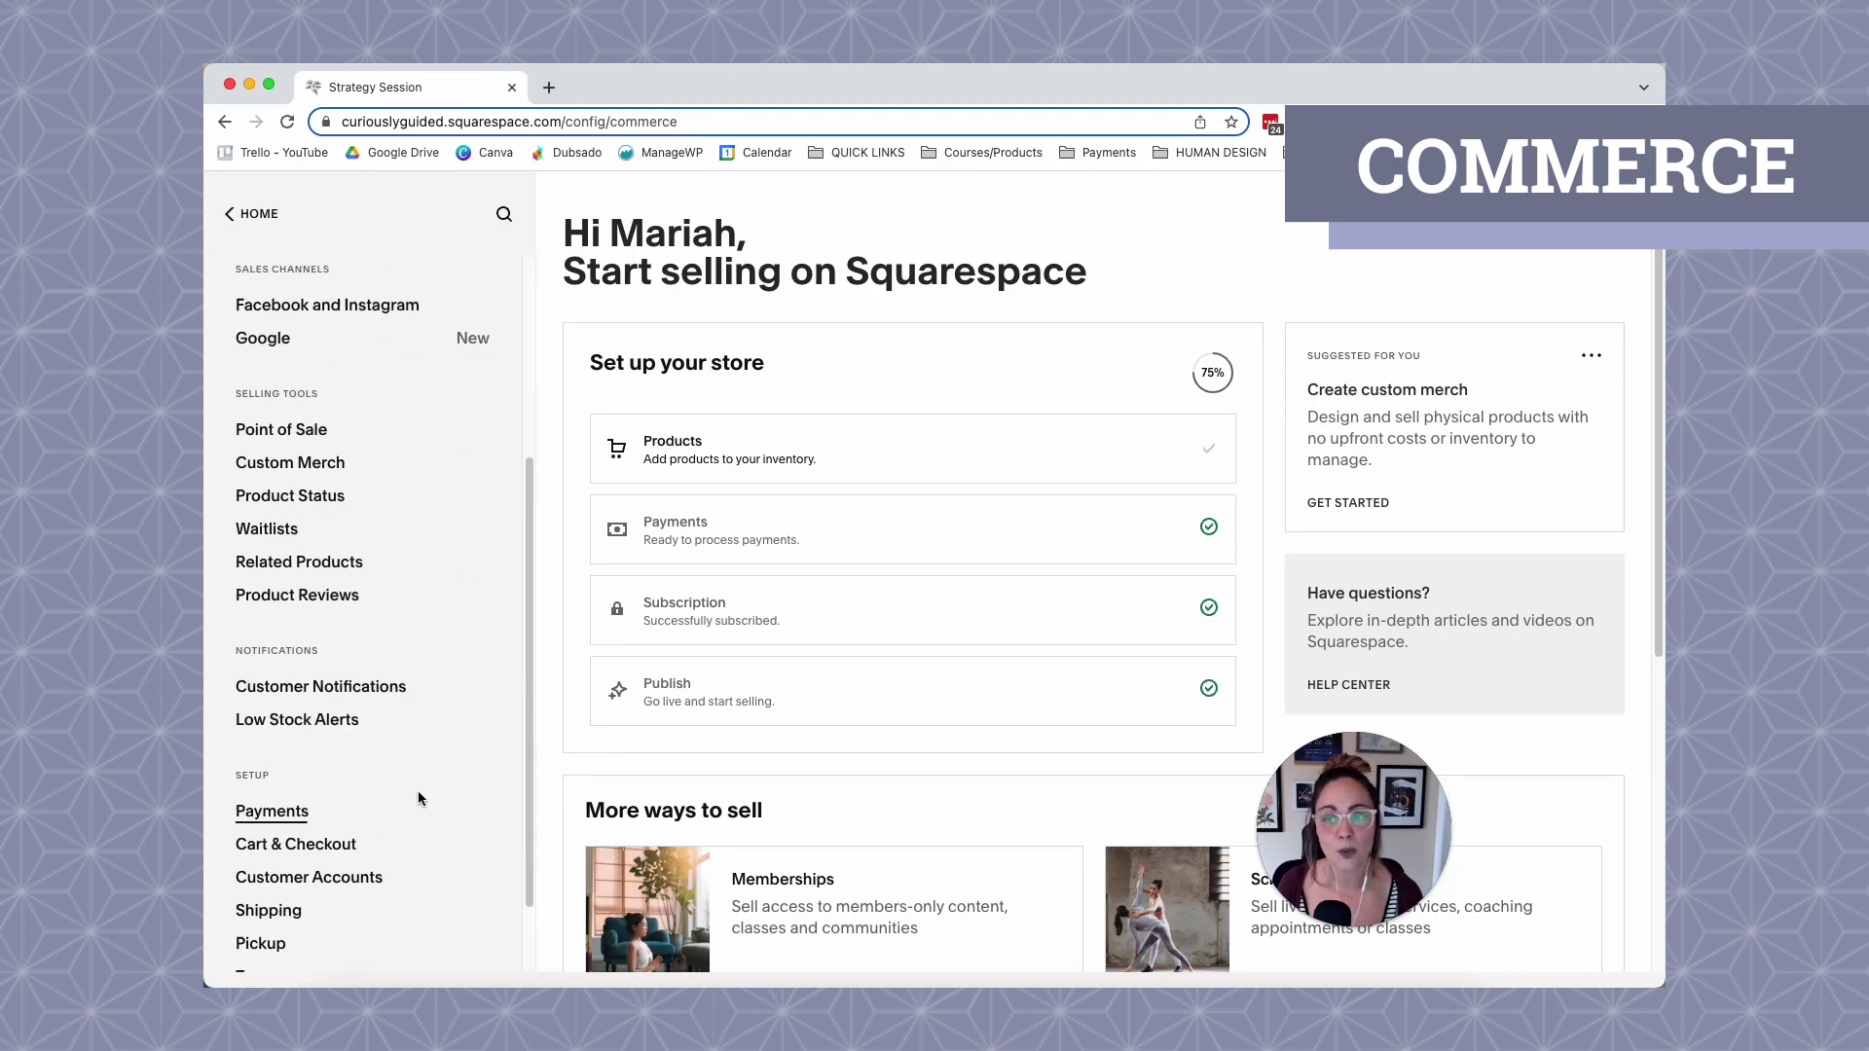
pyautogui.scroll(4, 418, 790)
pyautogui.click(261, 215)
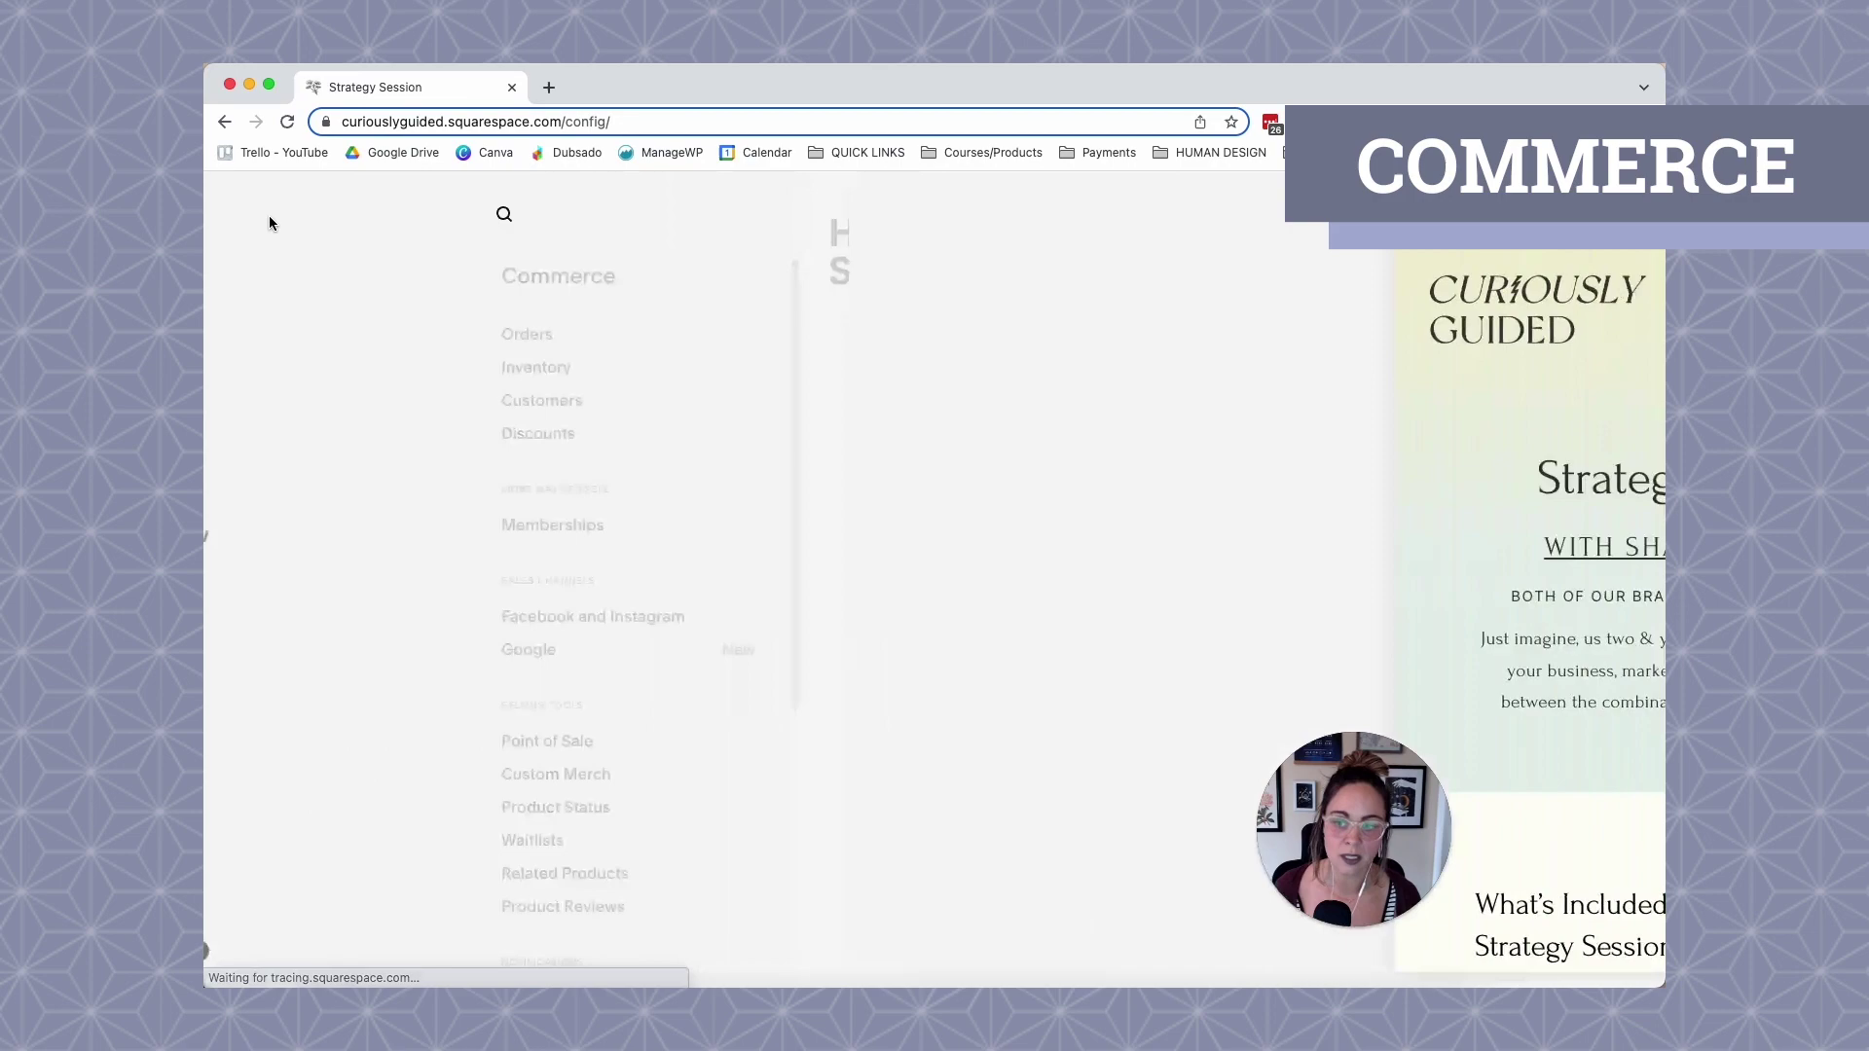
# View the Marketing panel and the 3-subscriber Profiles list, then reopen Marketing from the main menu.
pyautogui.click(255, 459)
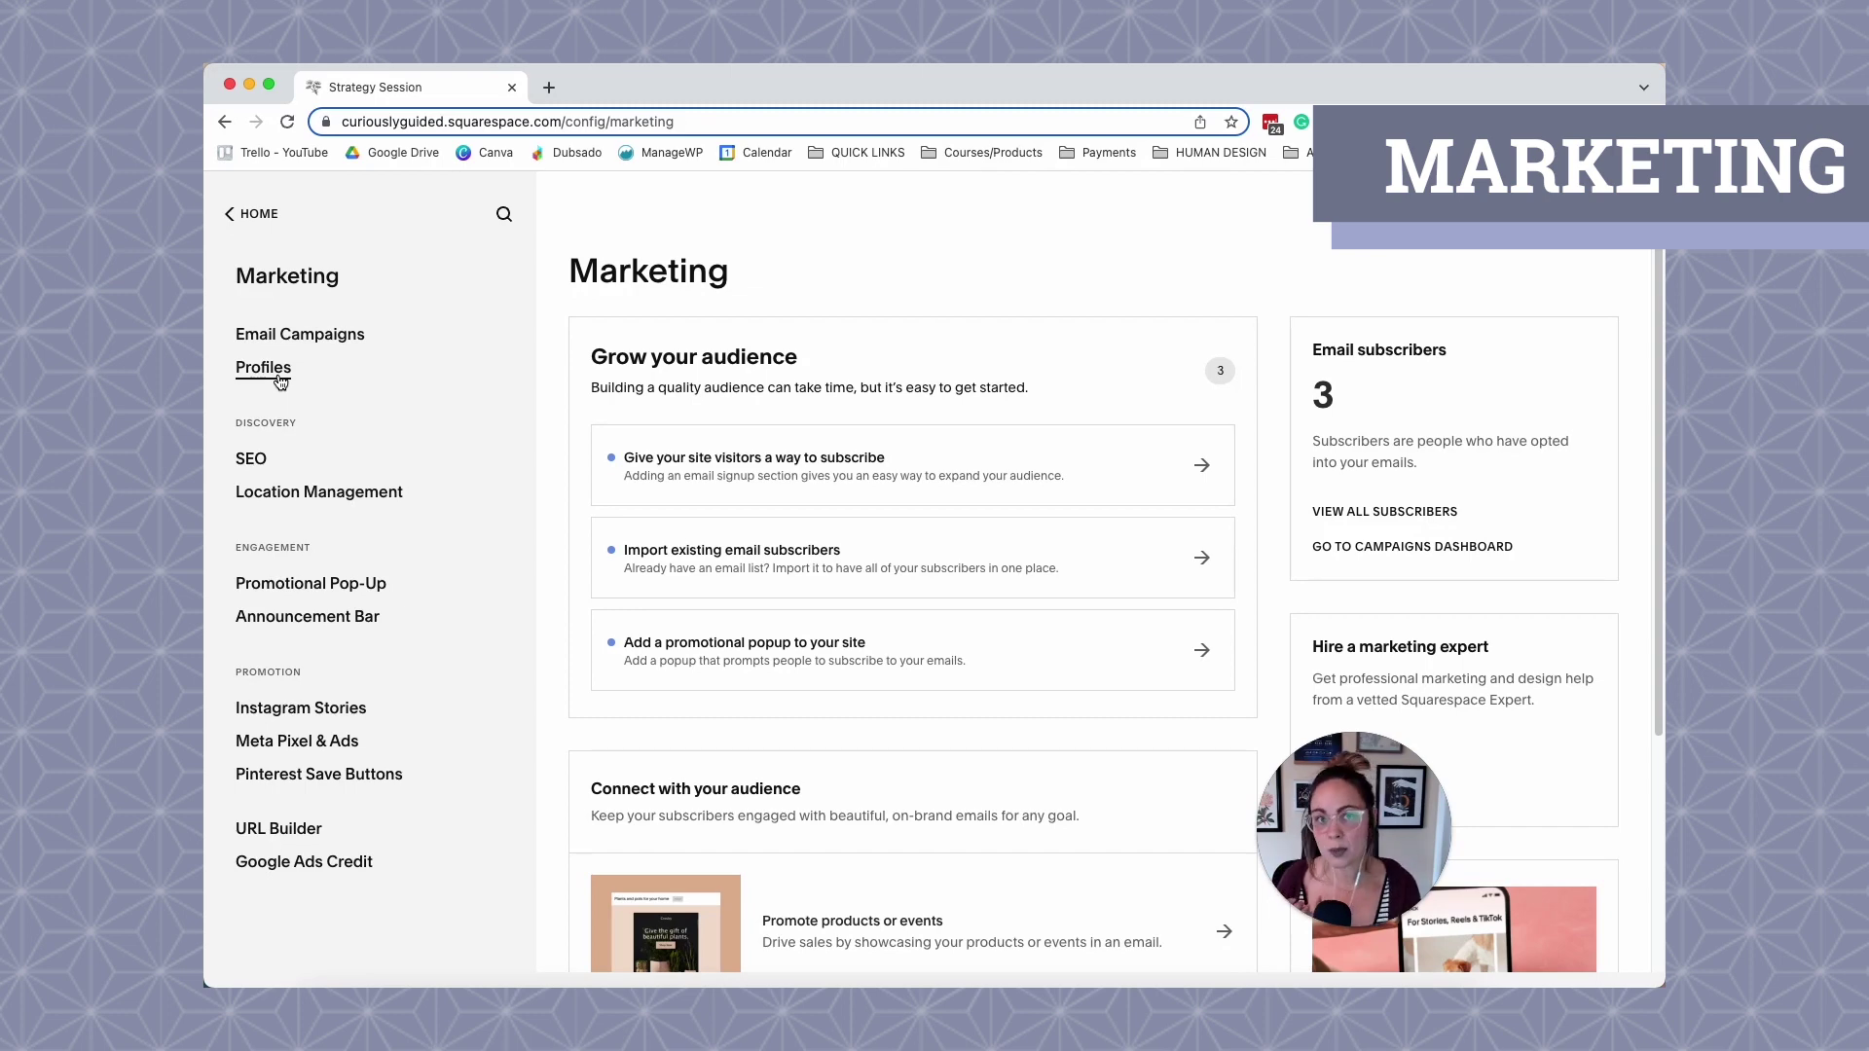
pyautogui.click(277, 377)
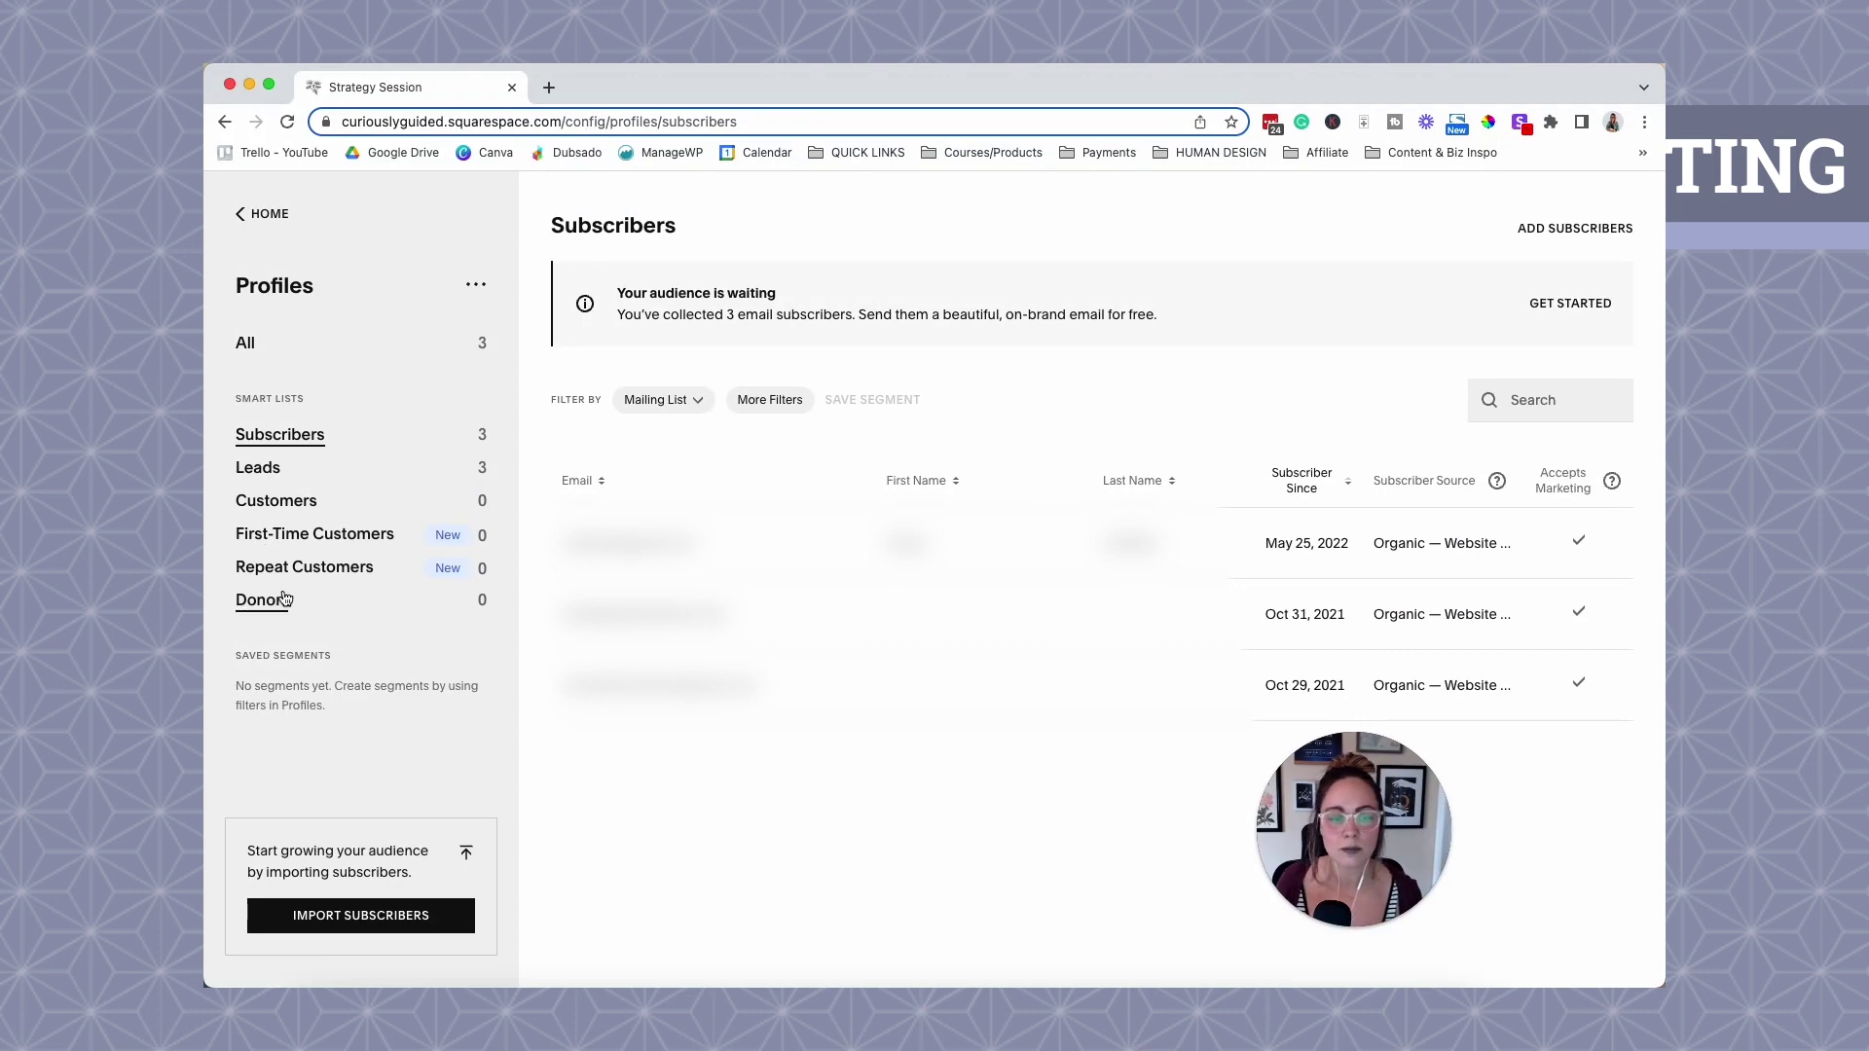
pyautogui.click(265, 214)
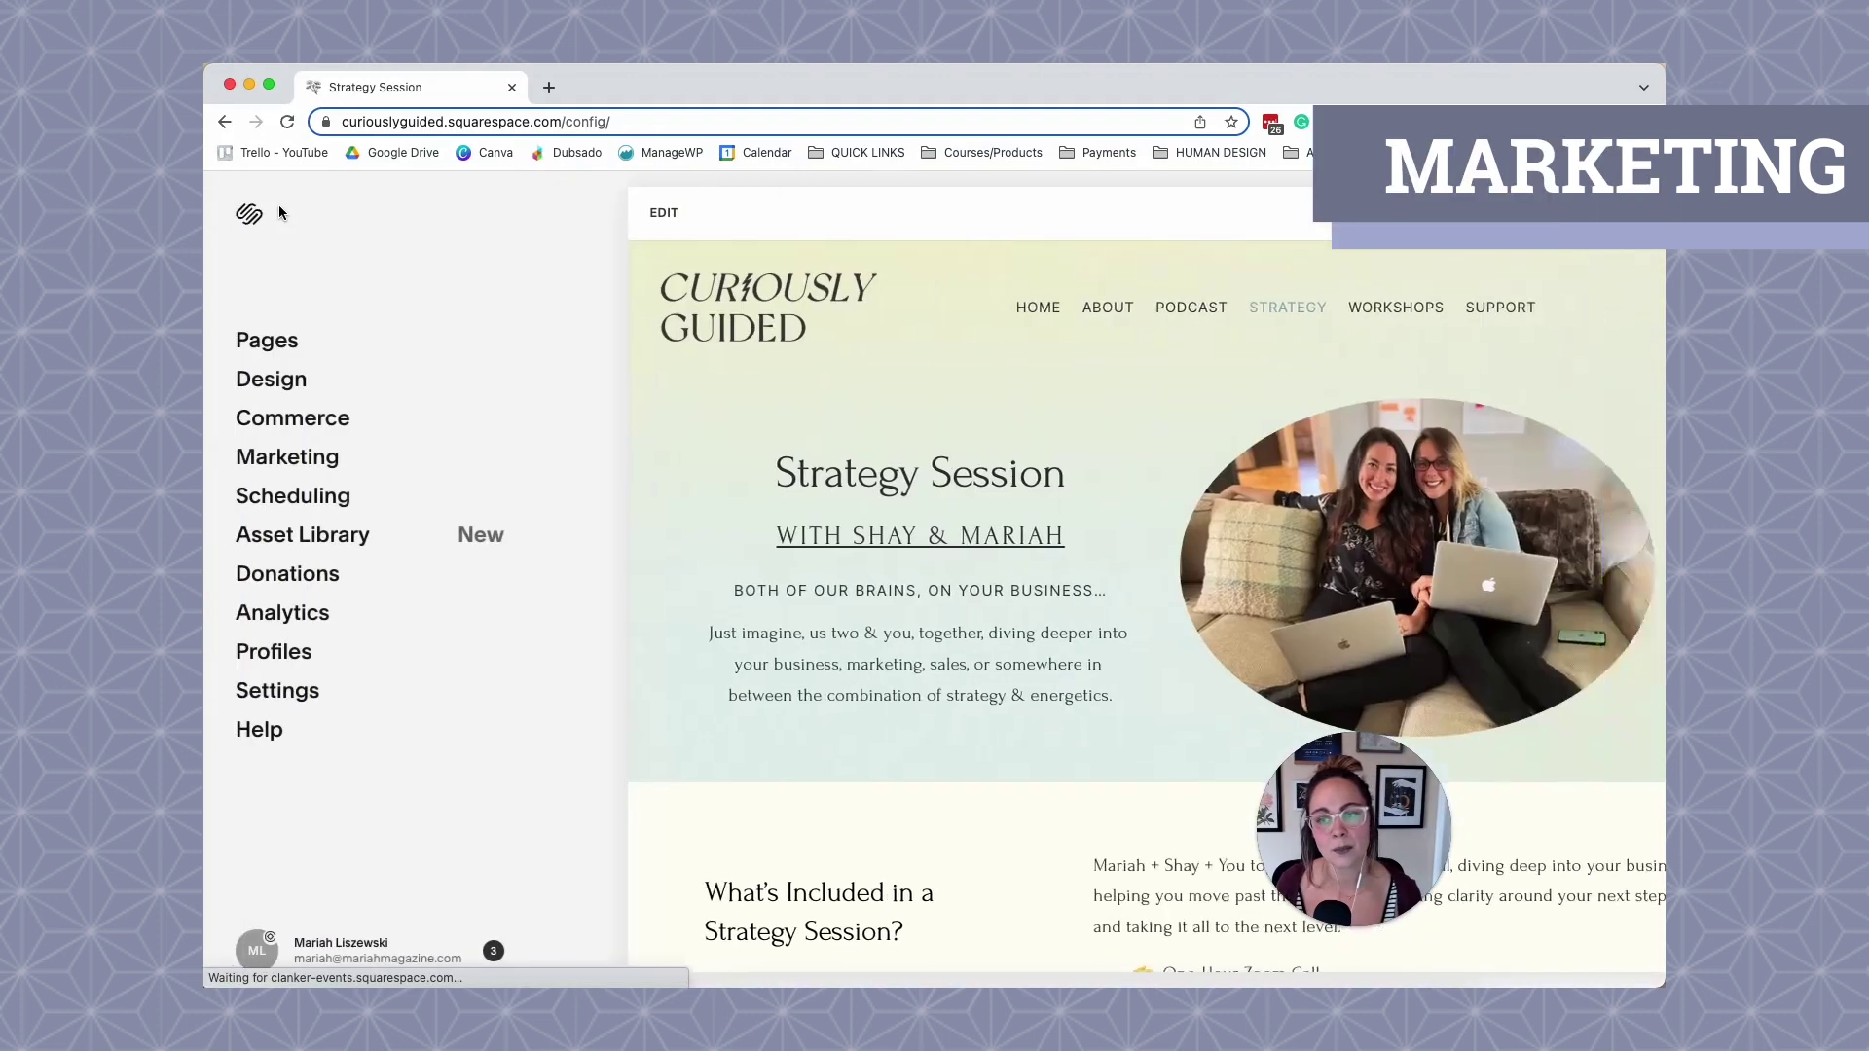
pyautogui.click(264, 459)
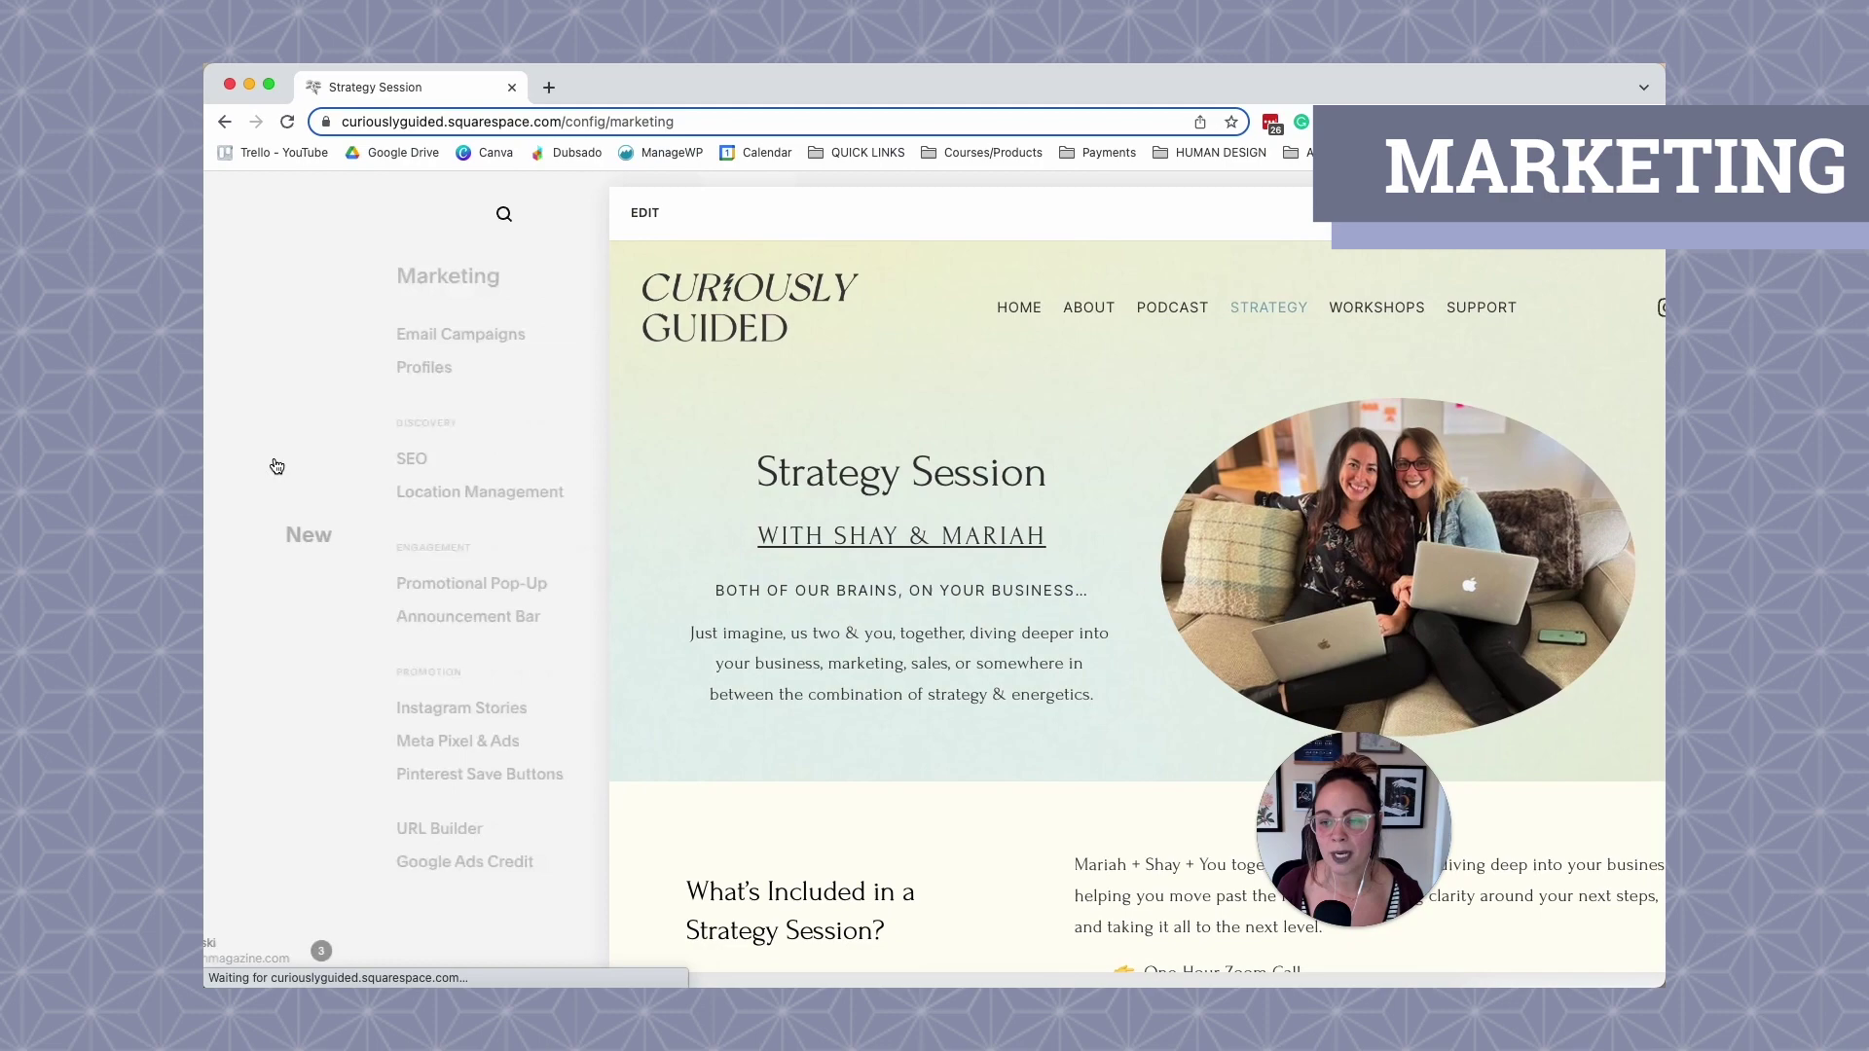
# Open SEO settings and scroll to the Home search preview, title format and site description.
pyautogui.click(252, 461)
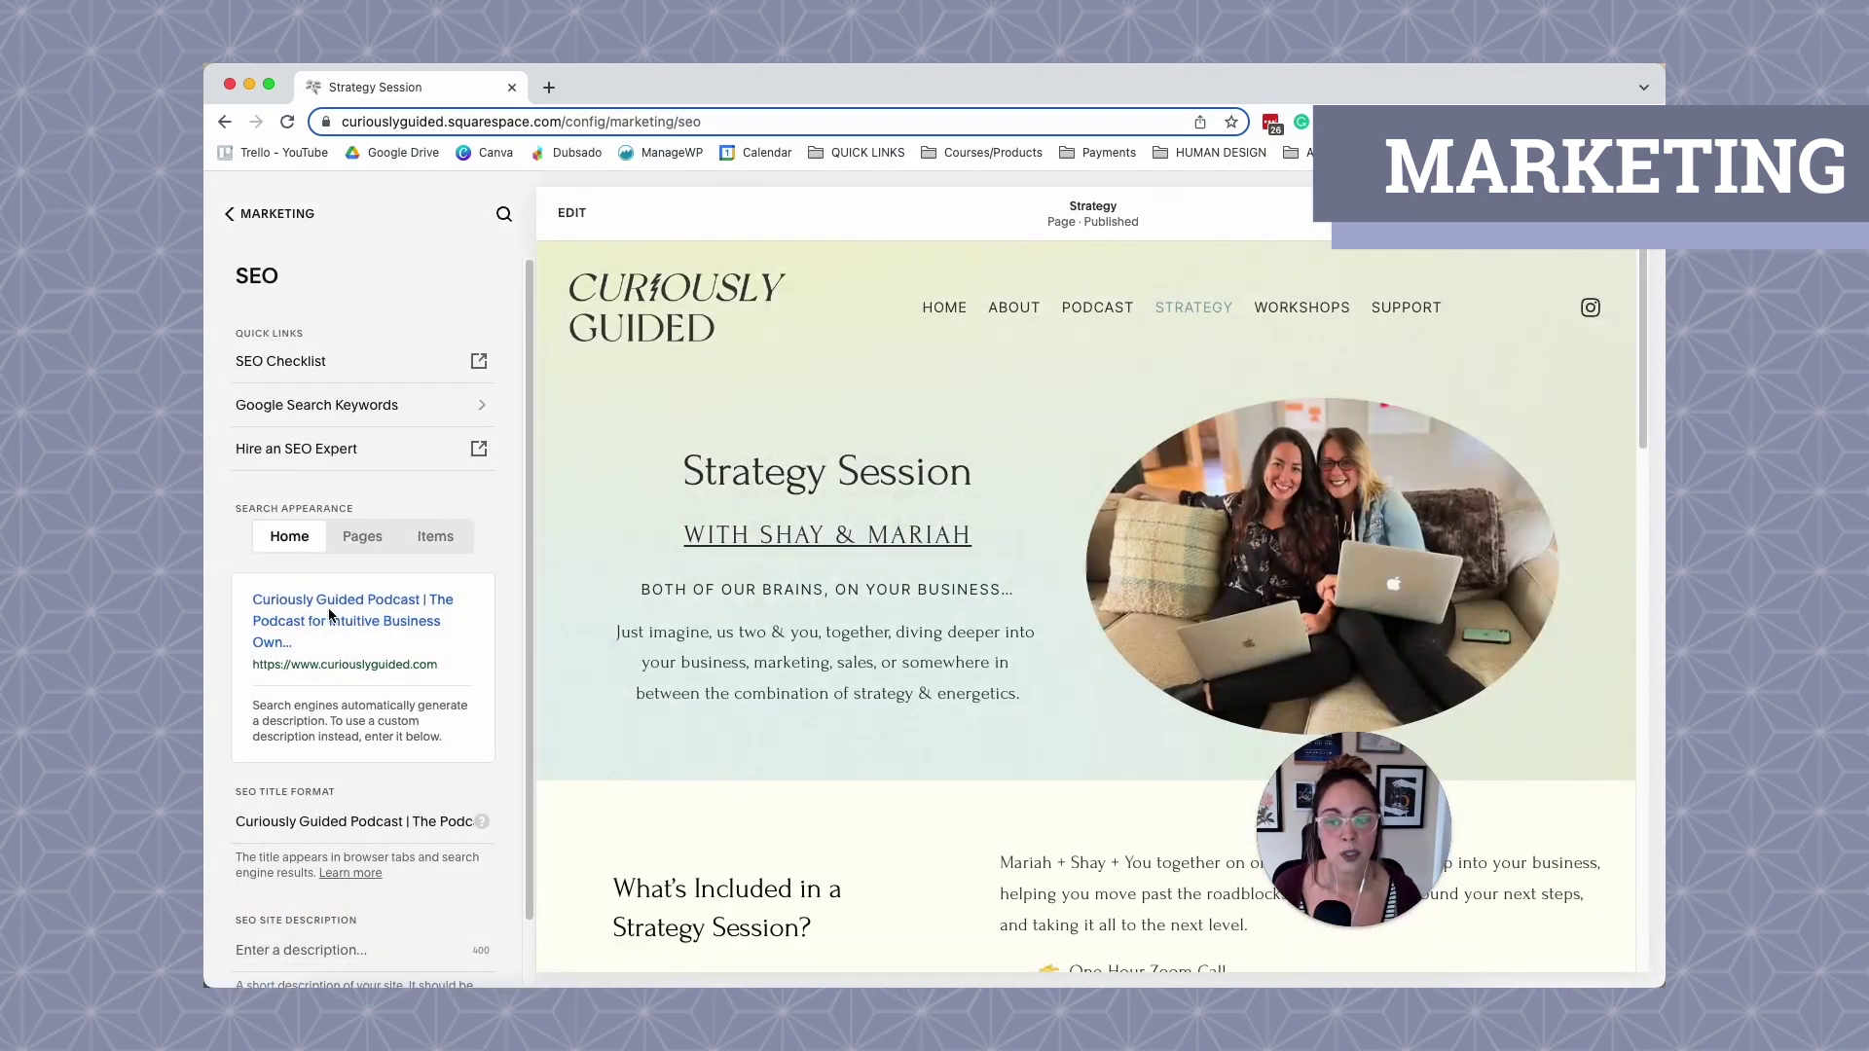
pyautogui.scroll(-1, 327, 745)
pyautogui.scroll(-1, 327, 753)
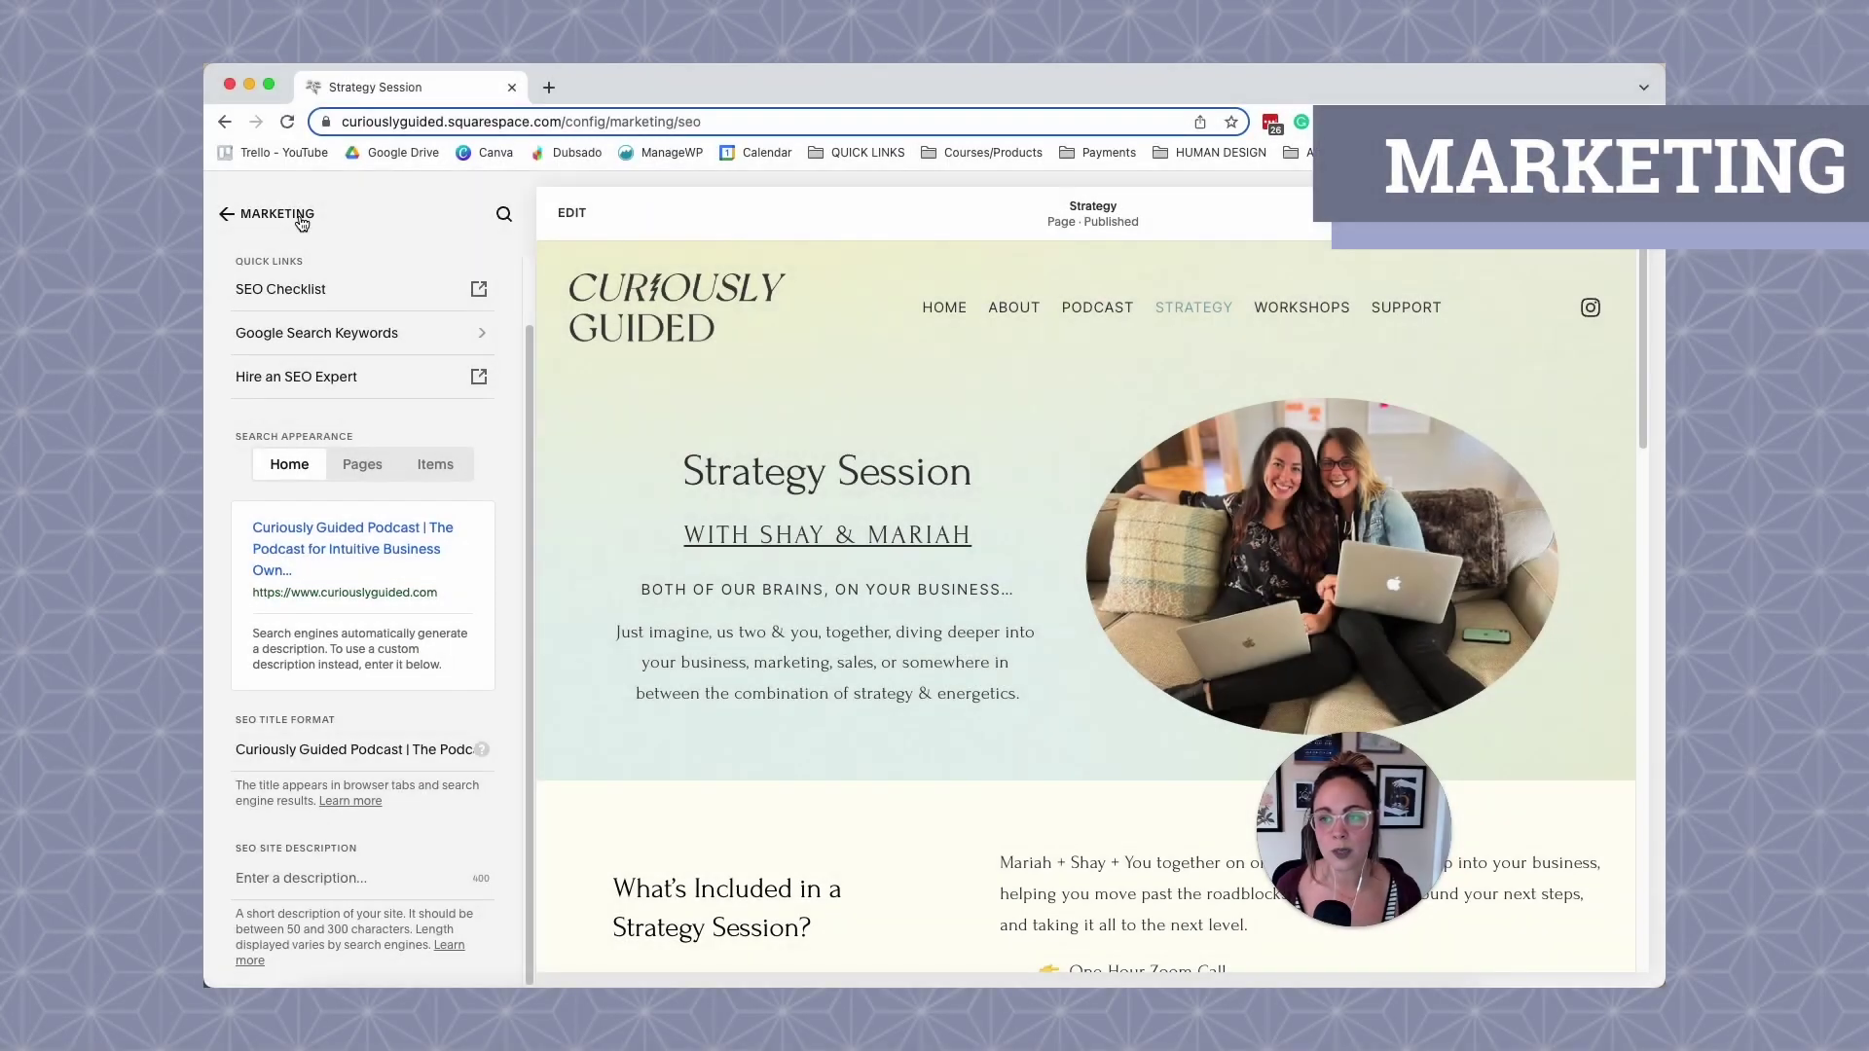
# Review the Promotional Pop-Up's 'Join our mailing list' preview and return to the Marketing overview.
pyautogui.click(248, 216)
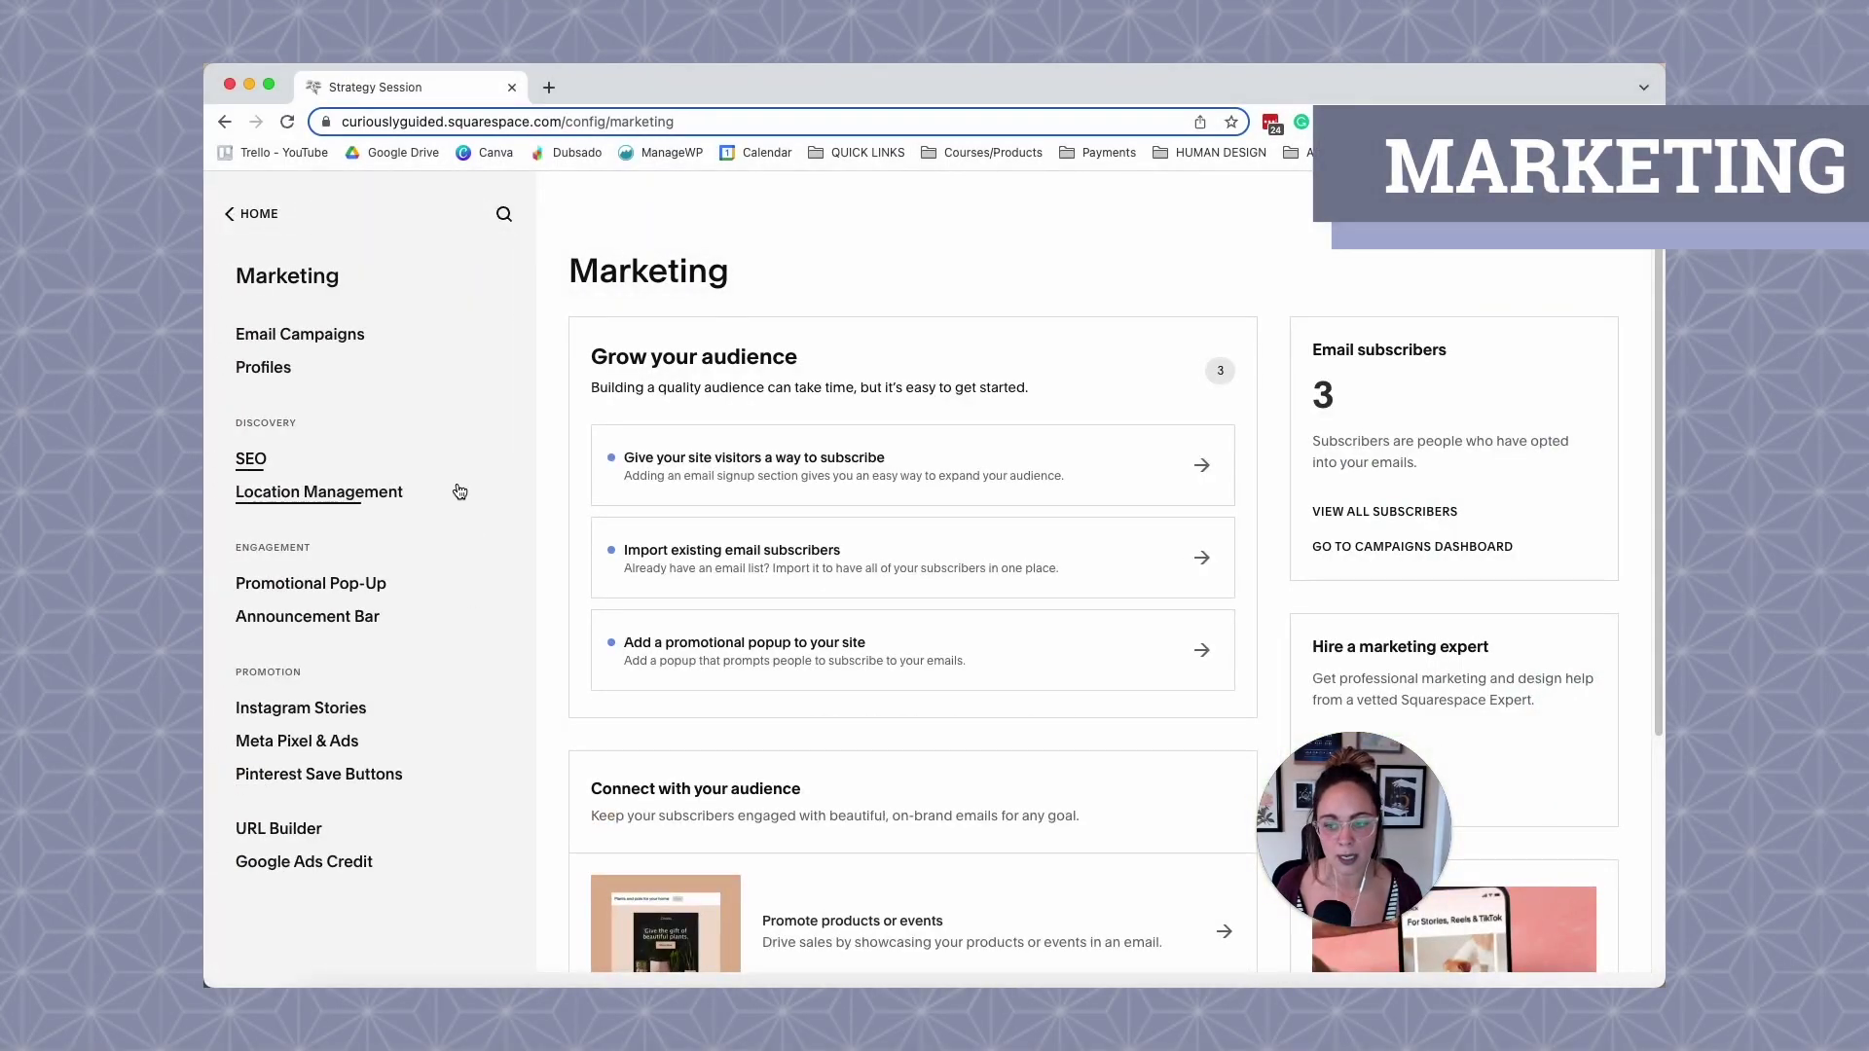
pyautogui.click(301, 588)
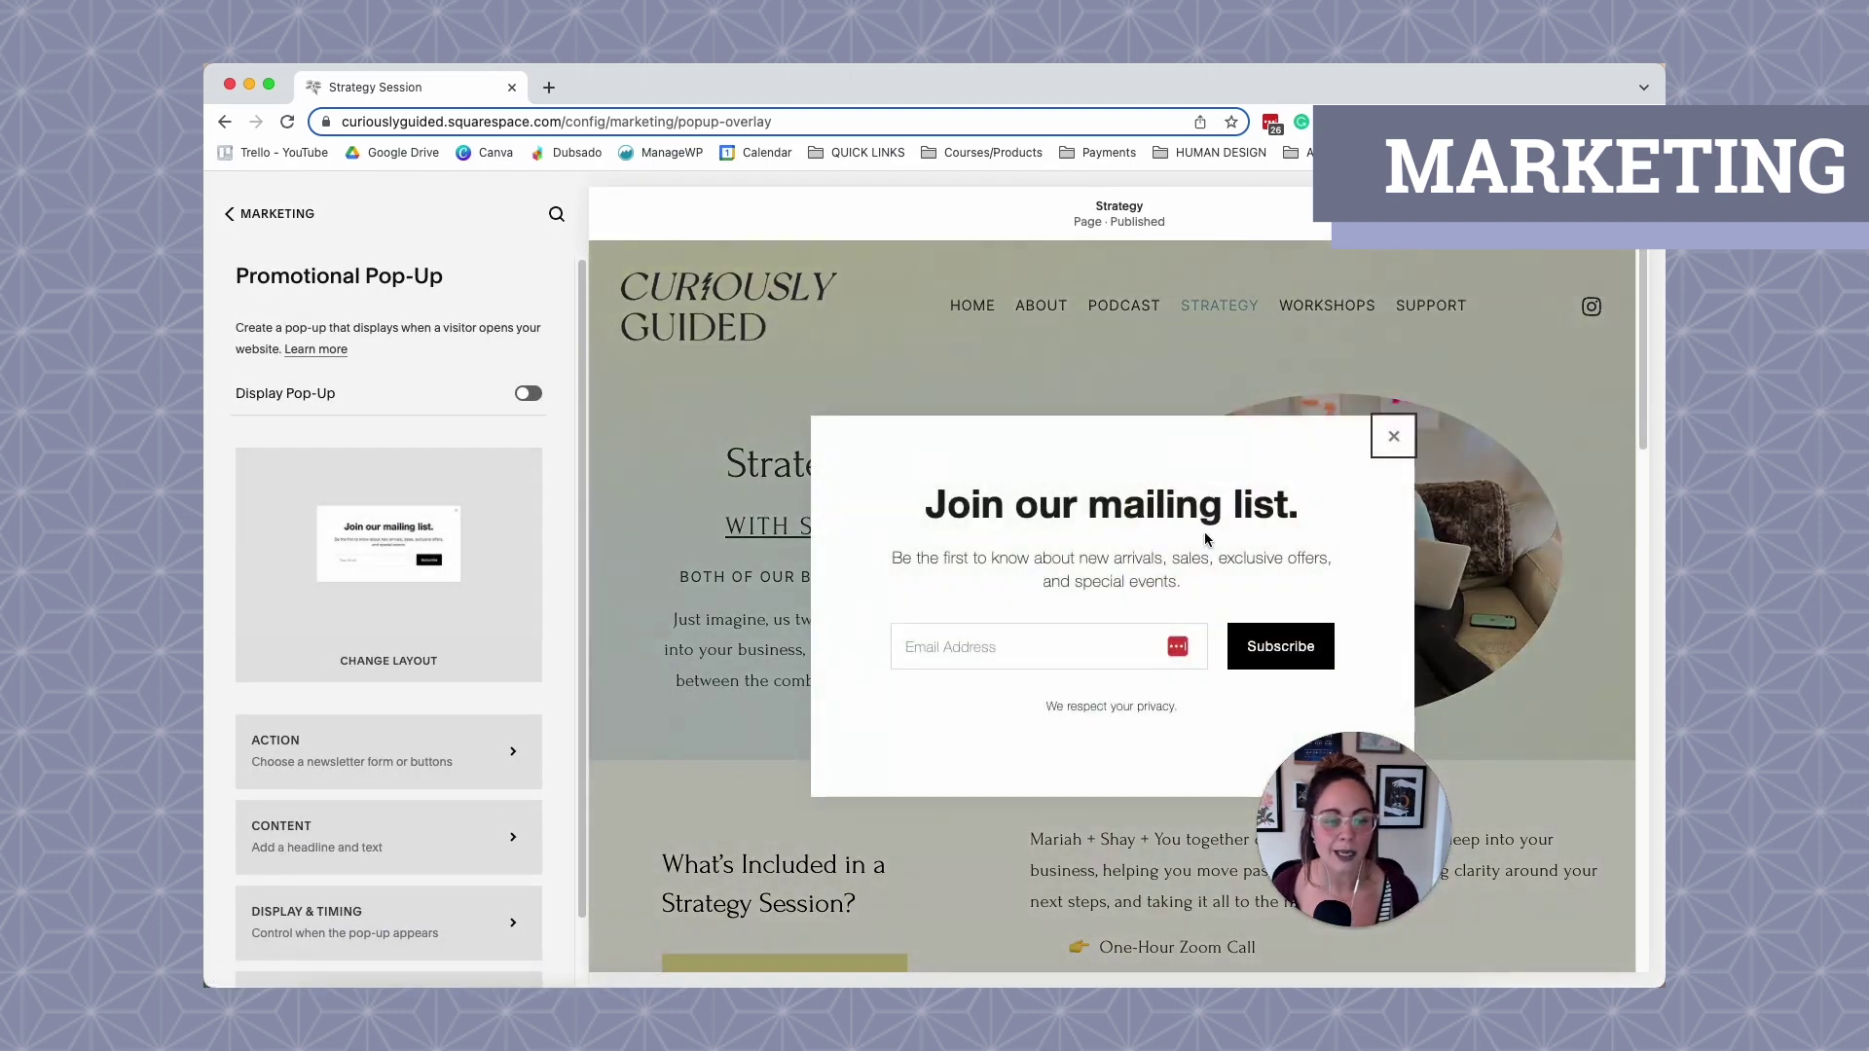
pyautogui.scroll(-2, 409, 579)
pyautogui.scroll(2, 413, 584)
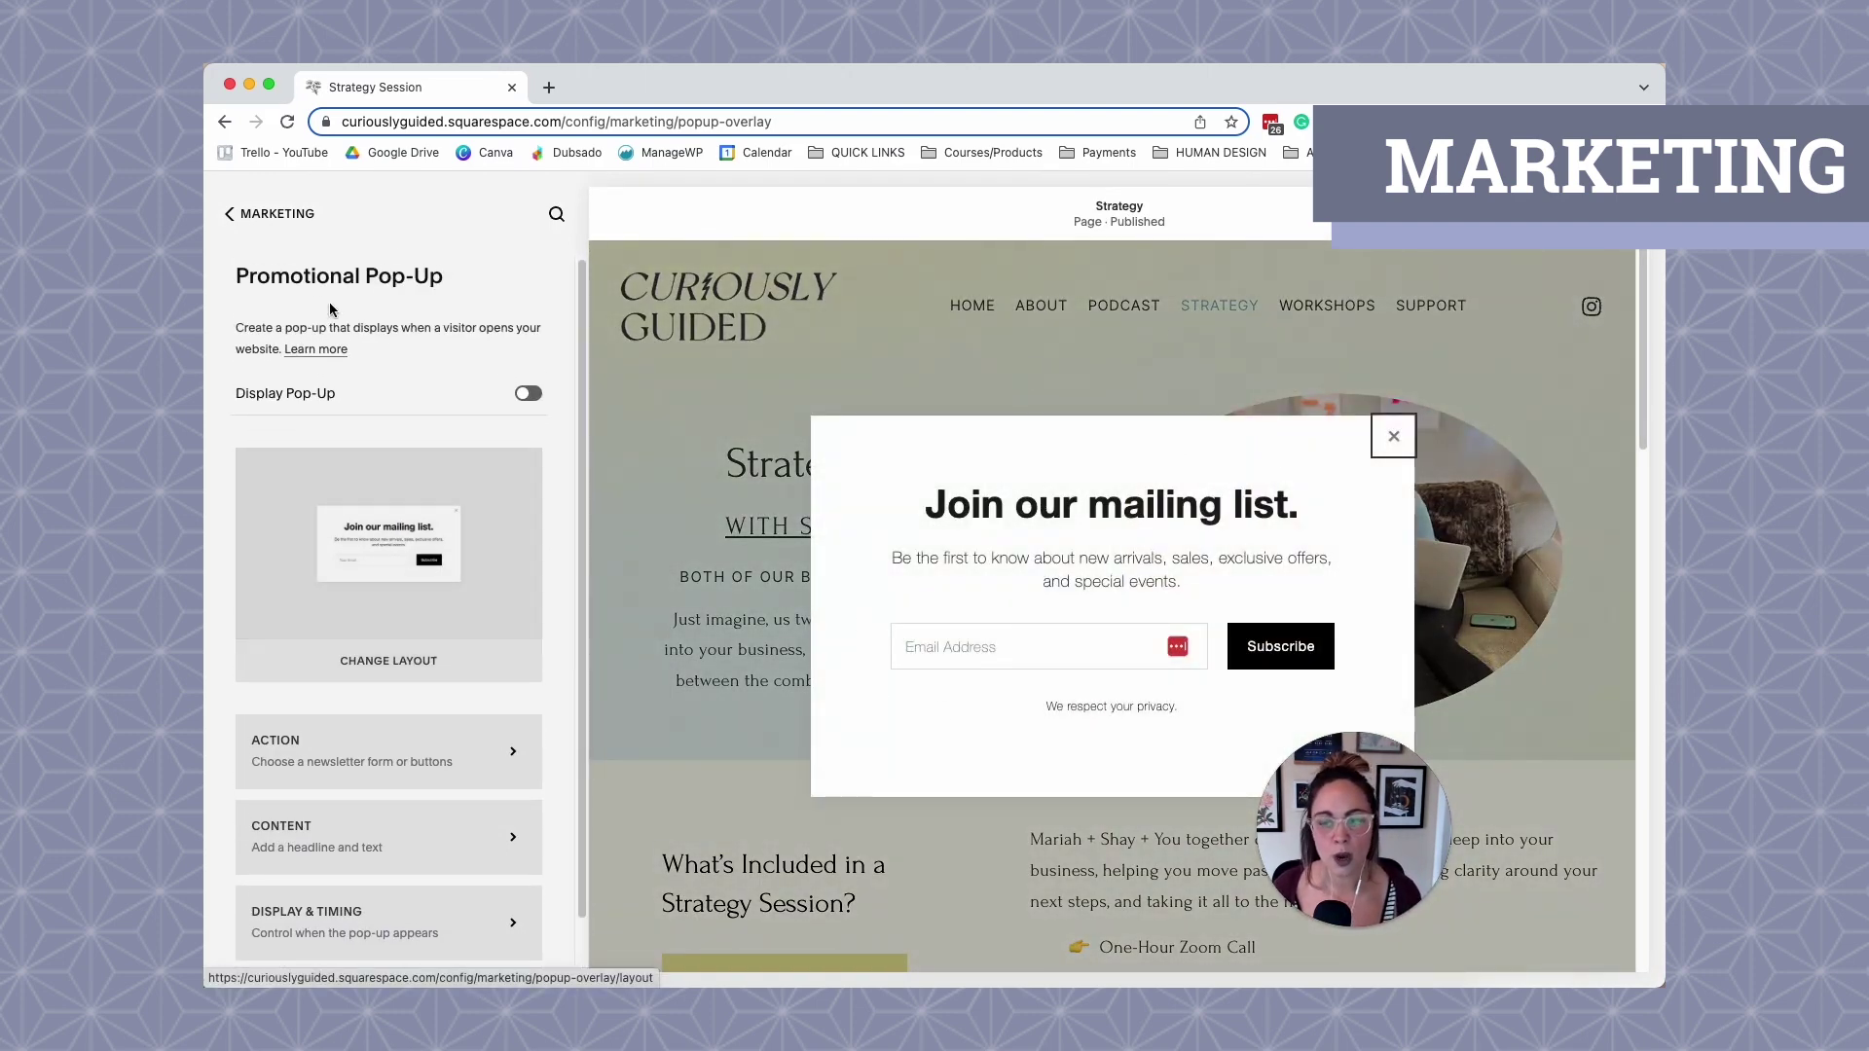
pyautogui.click(294, 224)
# Enable the Announcement Bar and replace its message with 'NEW CHECKLIST AVA'.
pyautogui.click(302, 493)
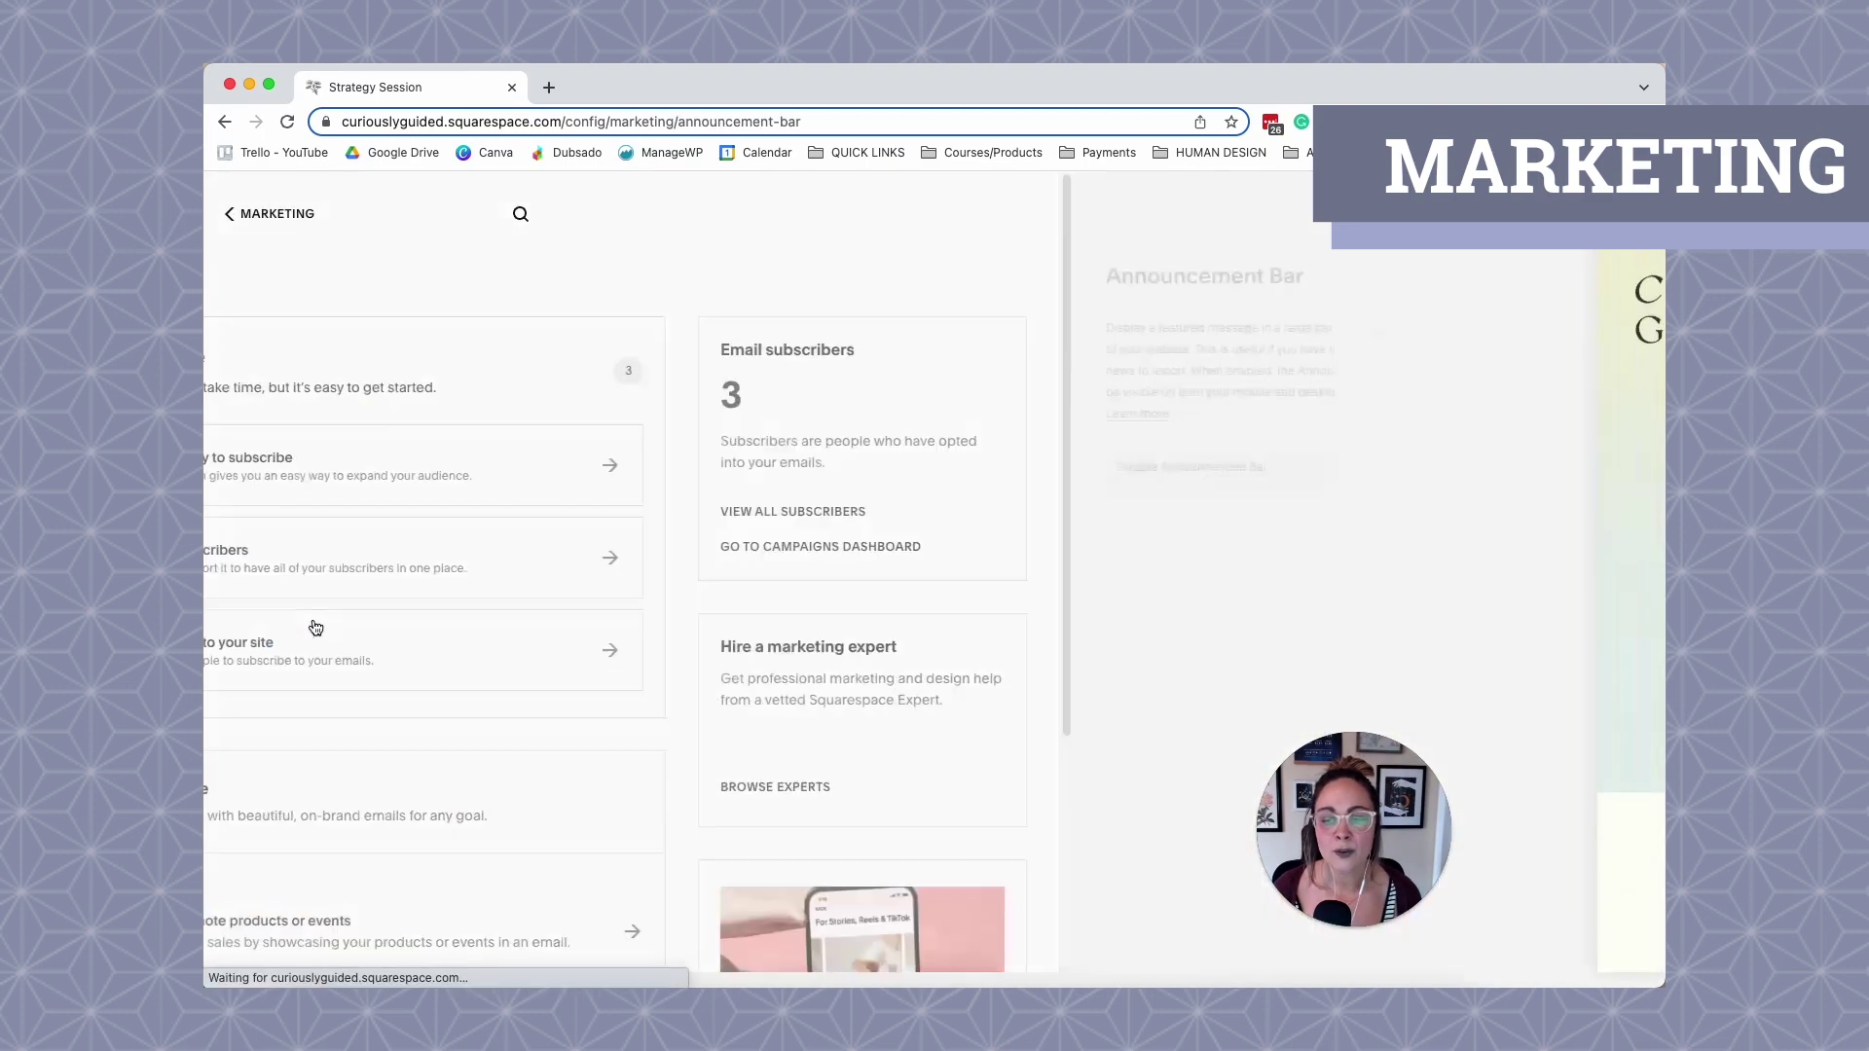
pyautogui.click(388, 468)
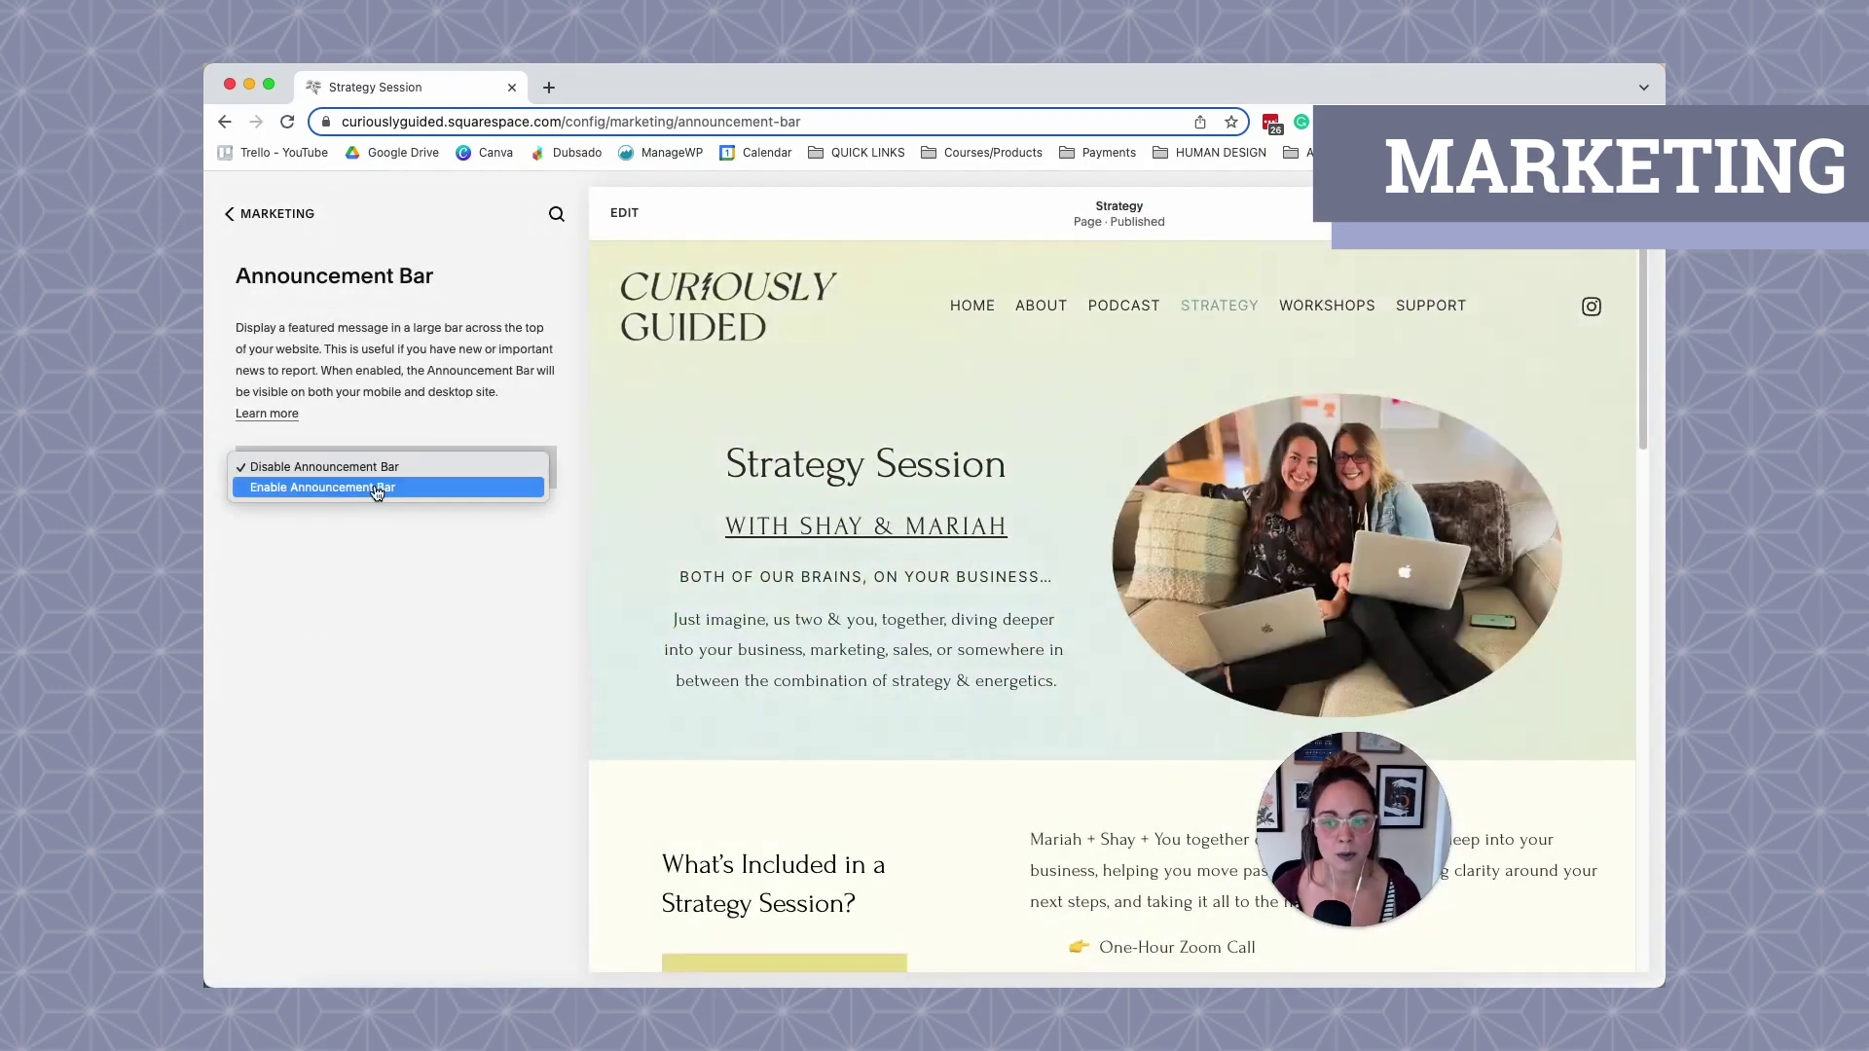
pyautogui.click(379, 484)
pyautogui.click(356, 522)
pyautogui.moveTo(414, 521); pyautogui.dragTo(230, 518)
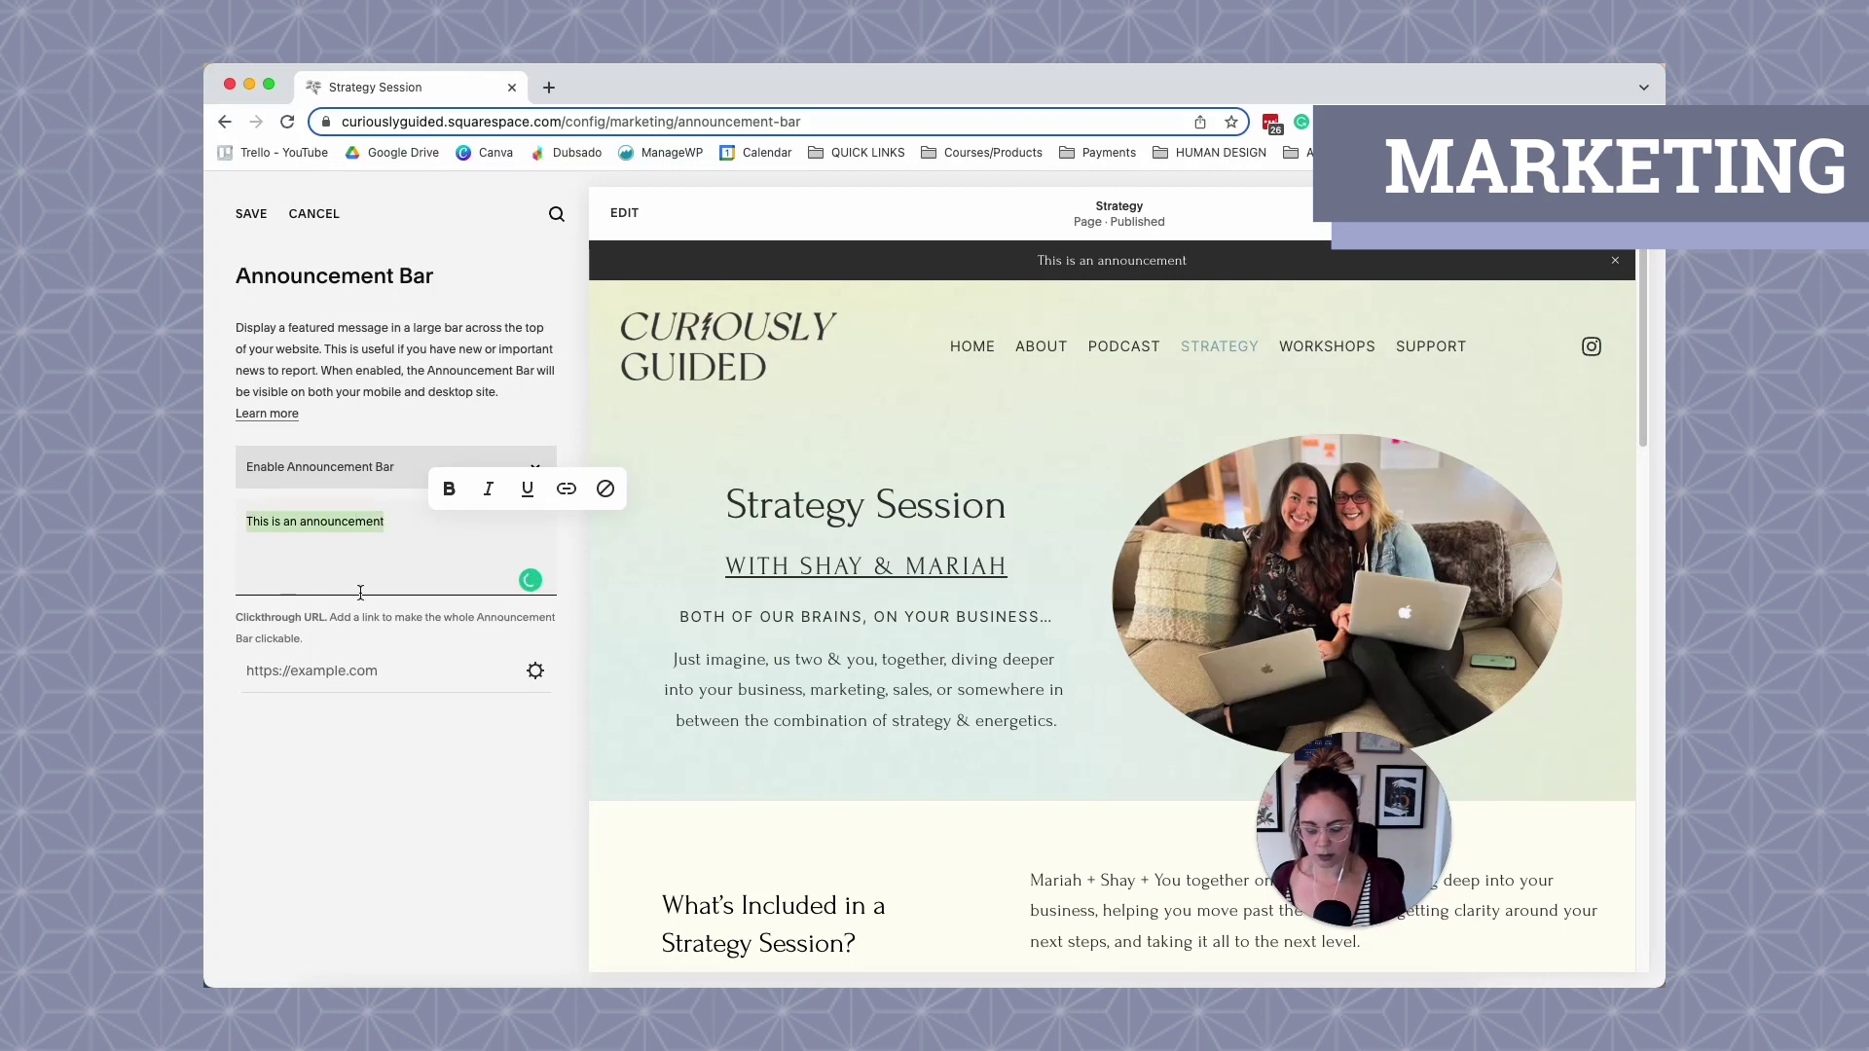
pyautogui.write('N')
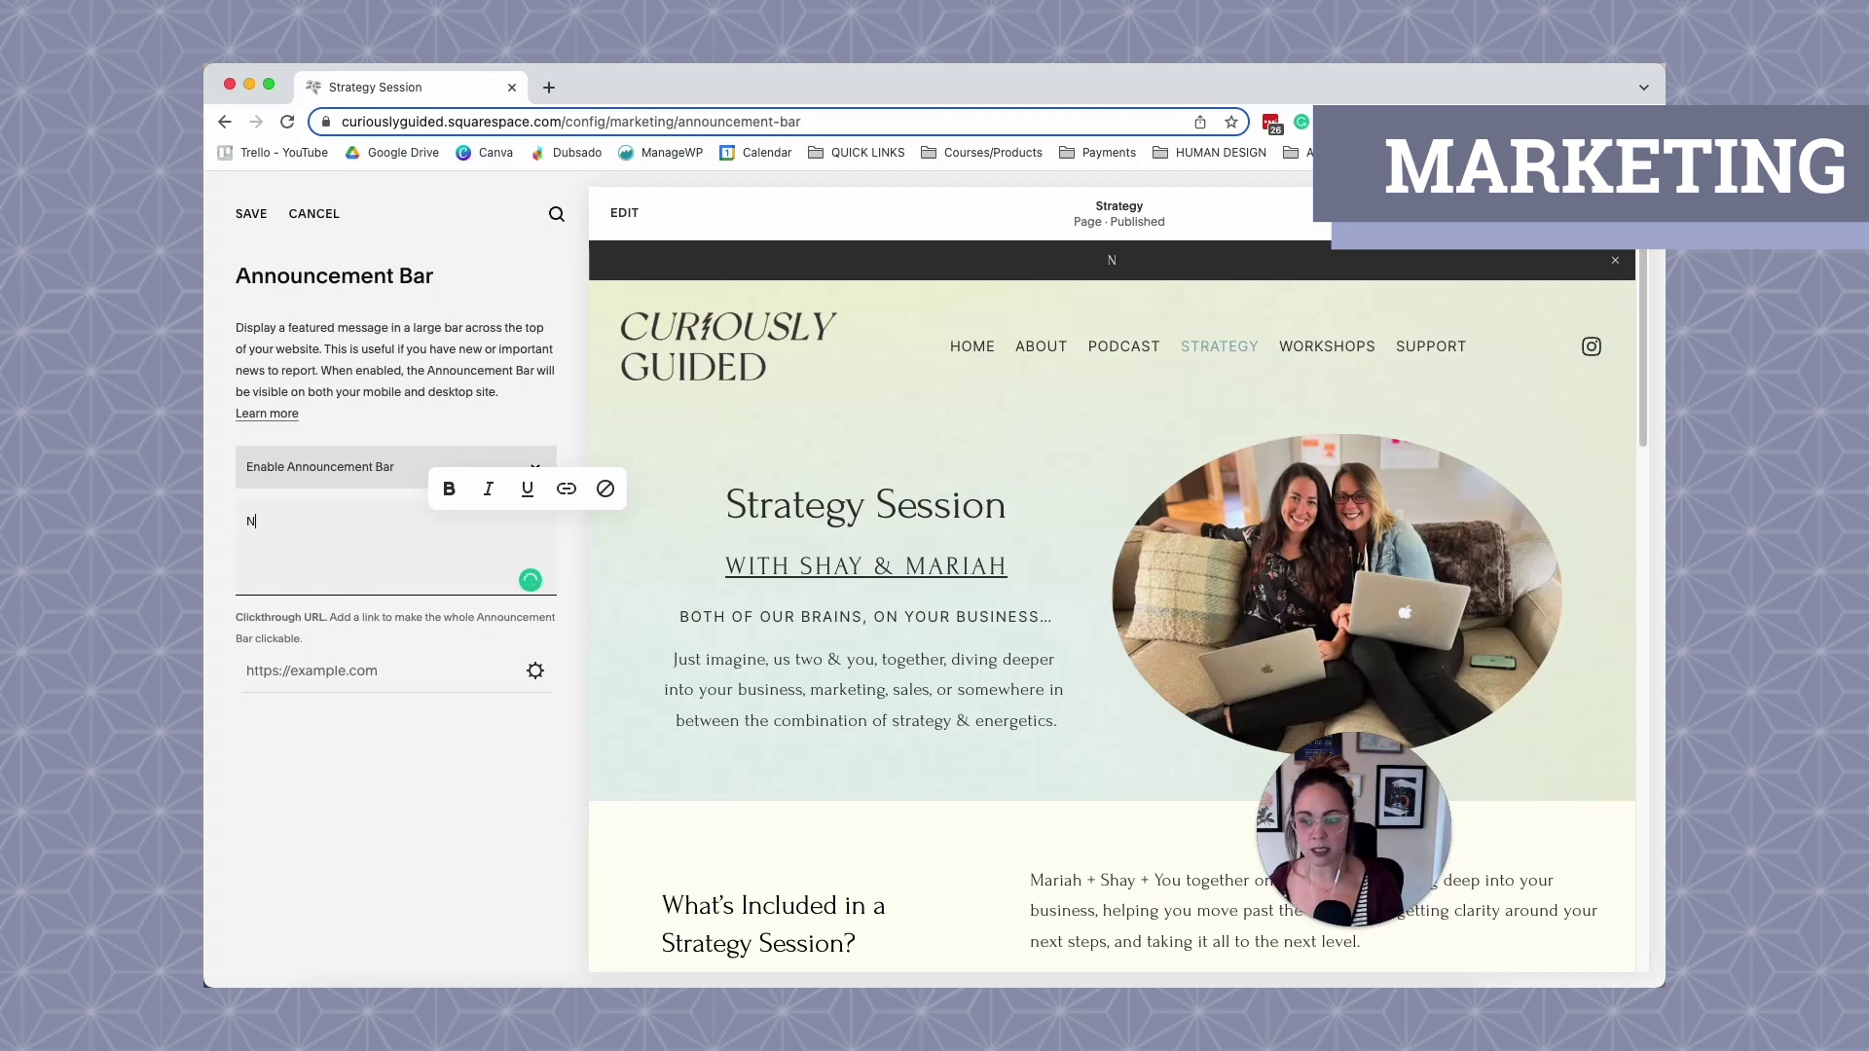
pyautogui.write('EW CHECKLIST AVA')
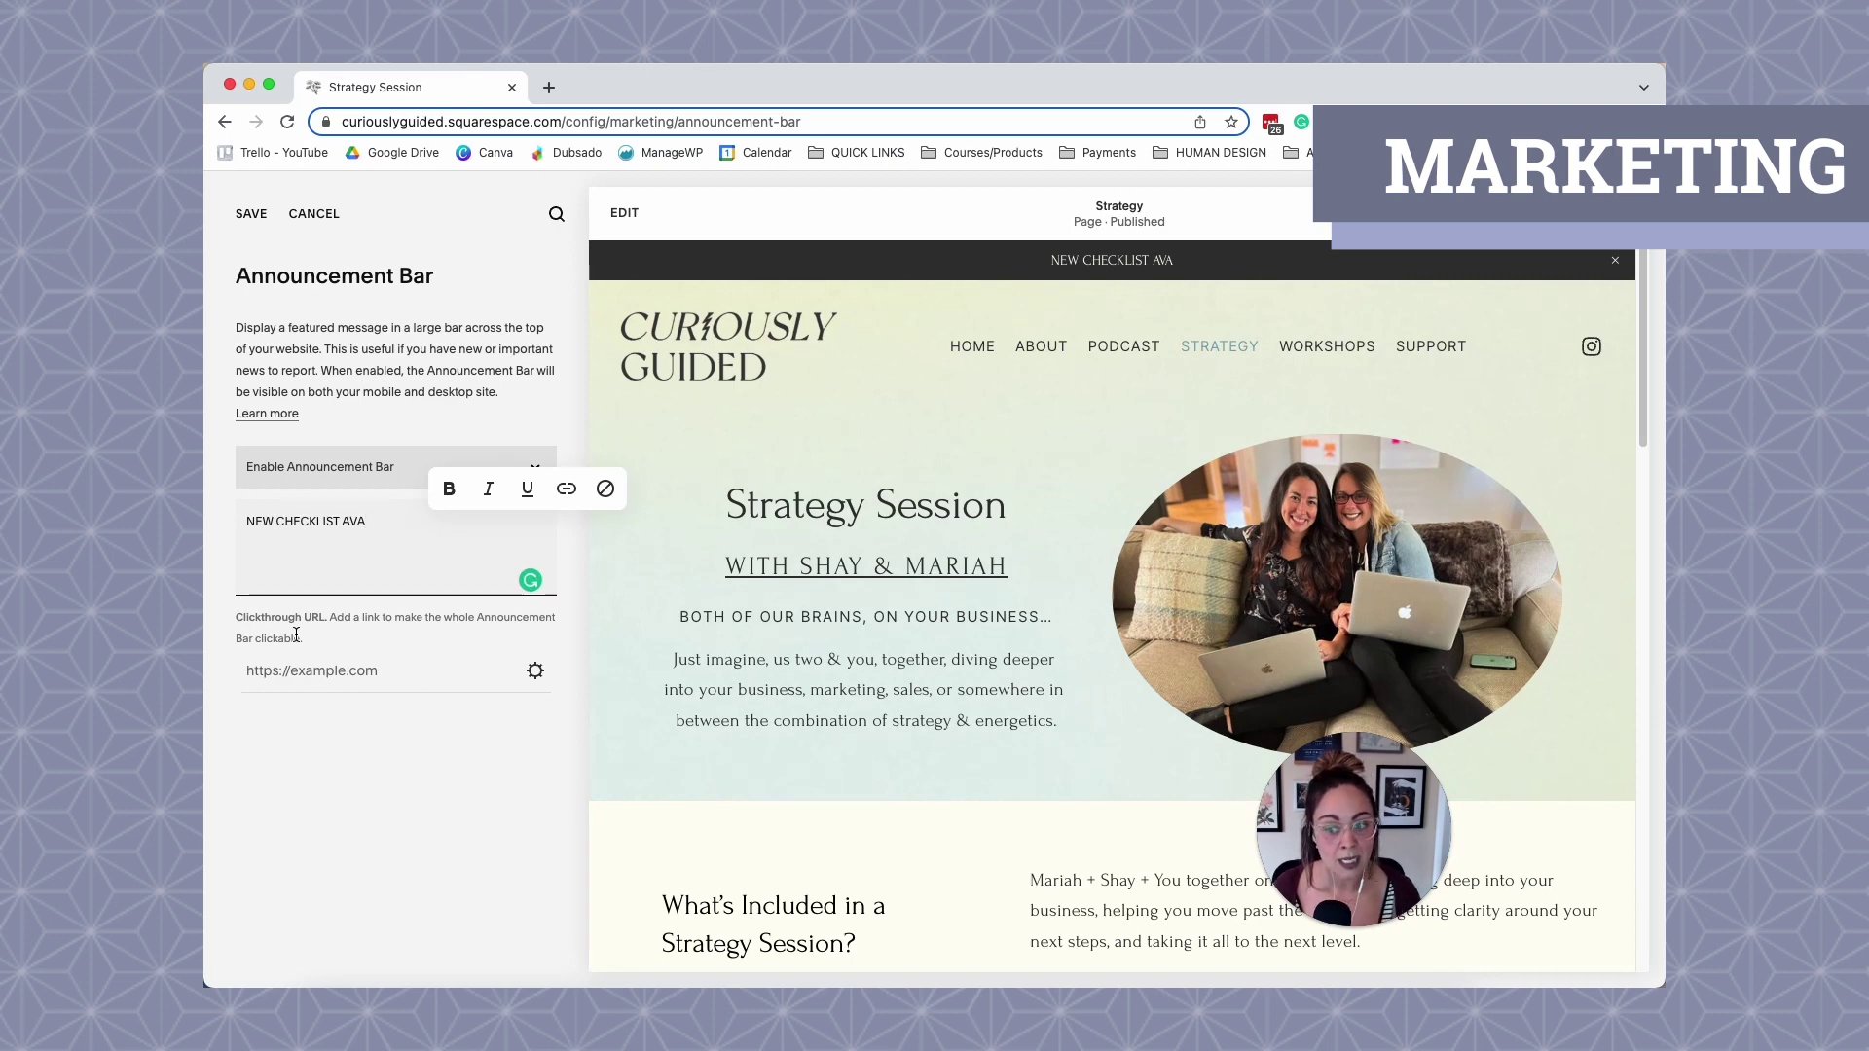
pyautogui.click(338, 680)
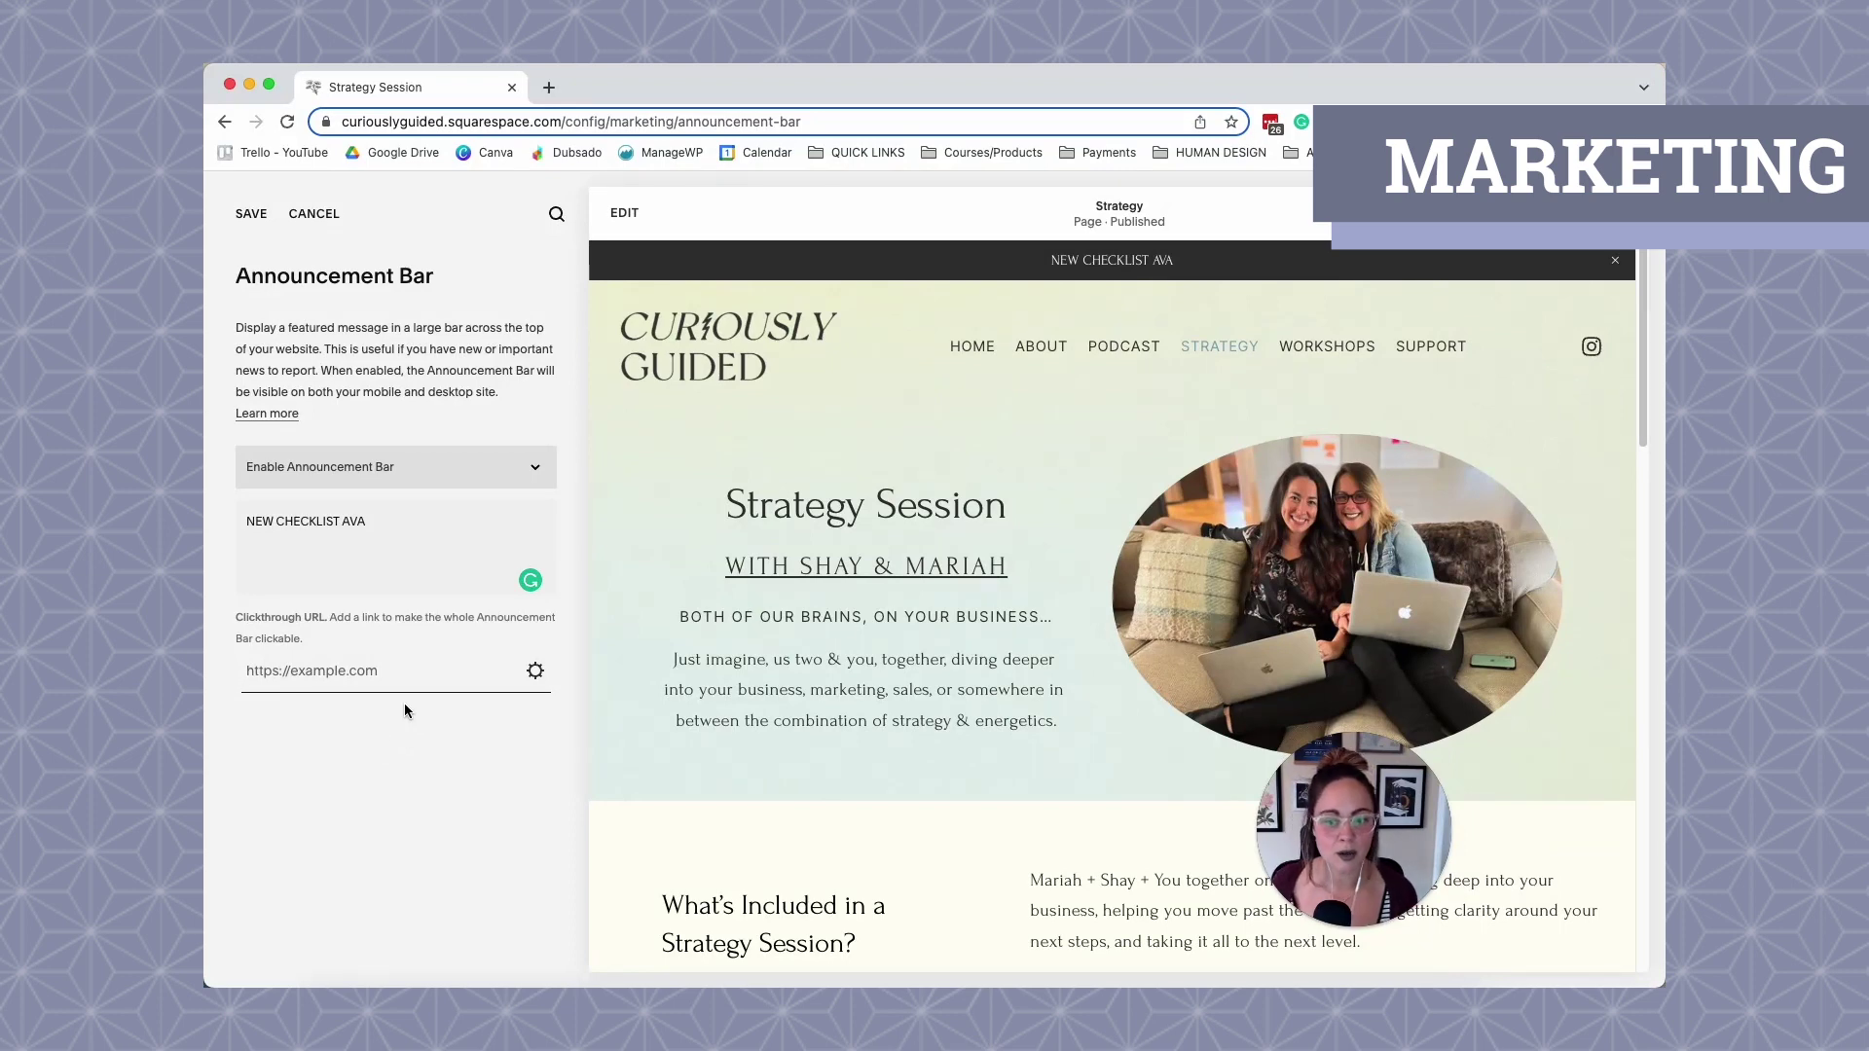
# Look at the Clickthrough URL web-address option, then cancel the announcement bar changes and go back to Marketing.
pyautogui.click(536, 673)
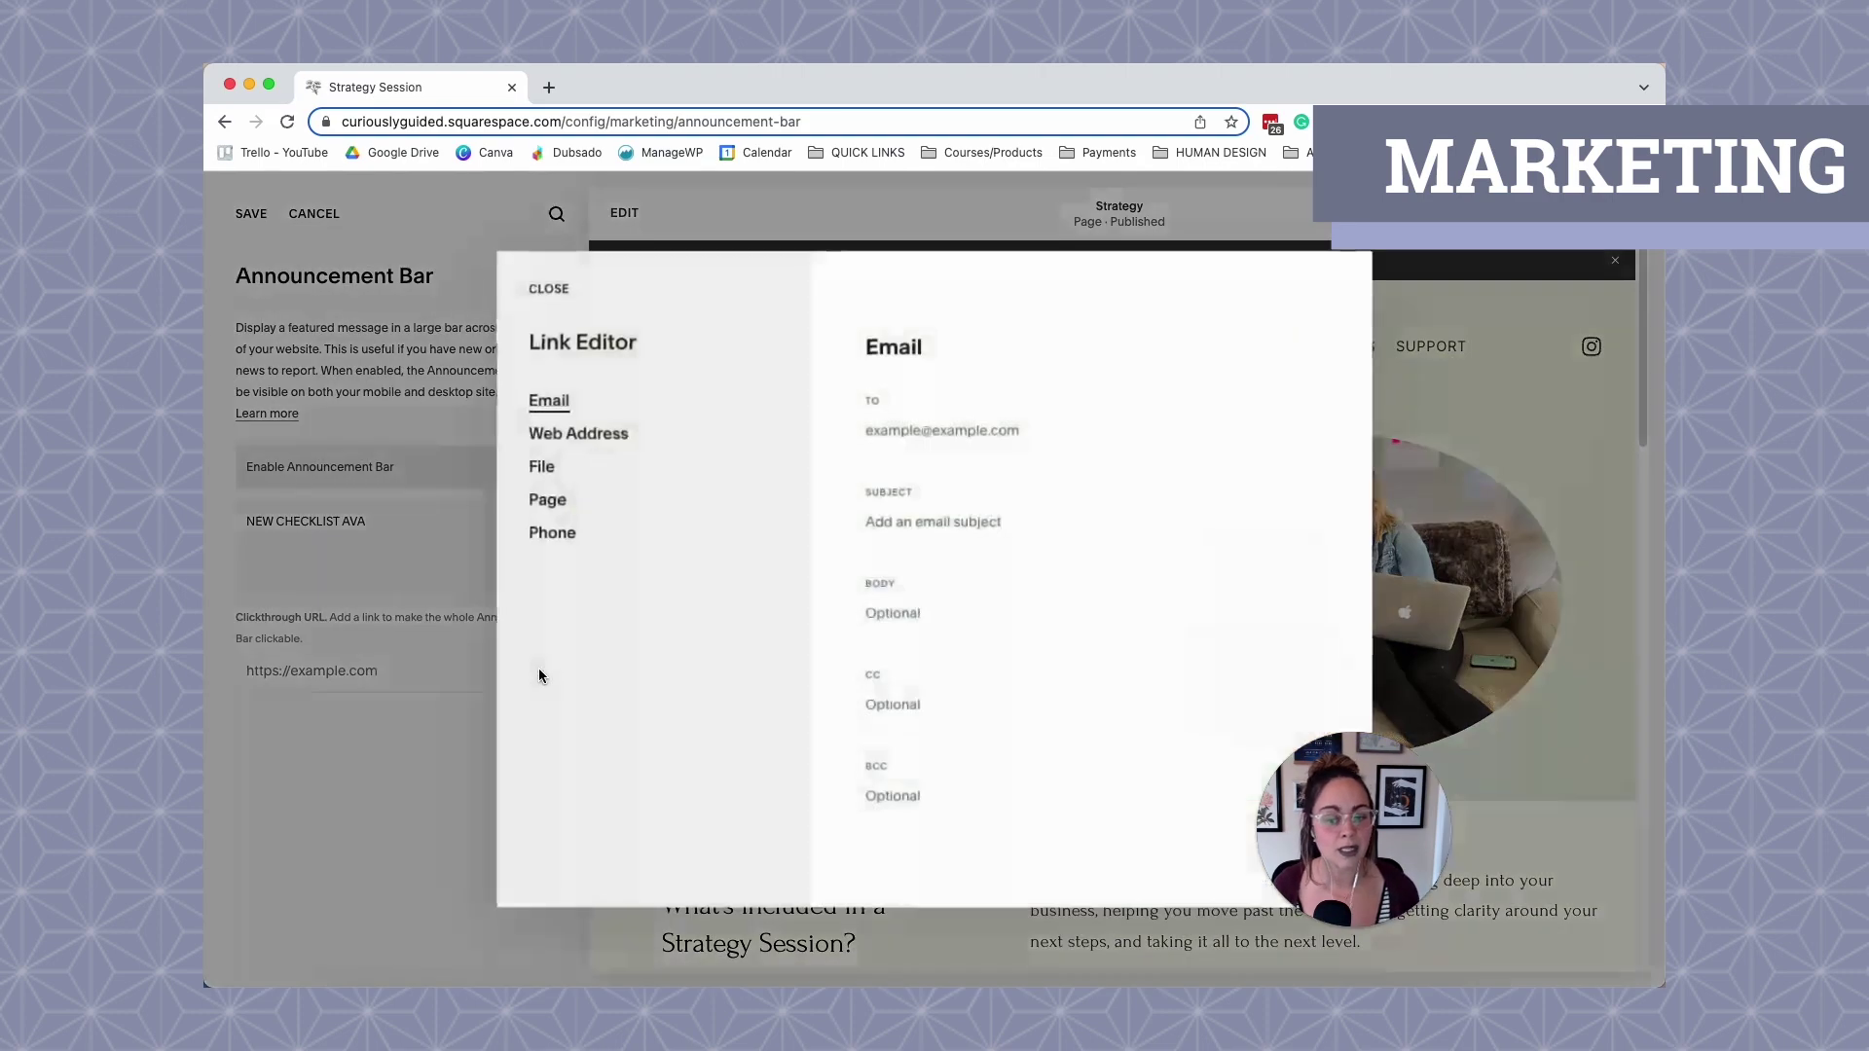
pyautogui.click(604, 434)
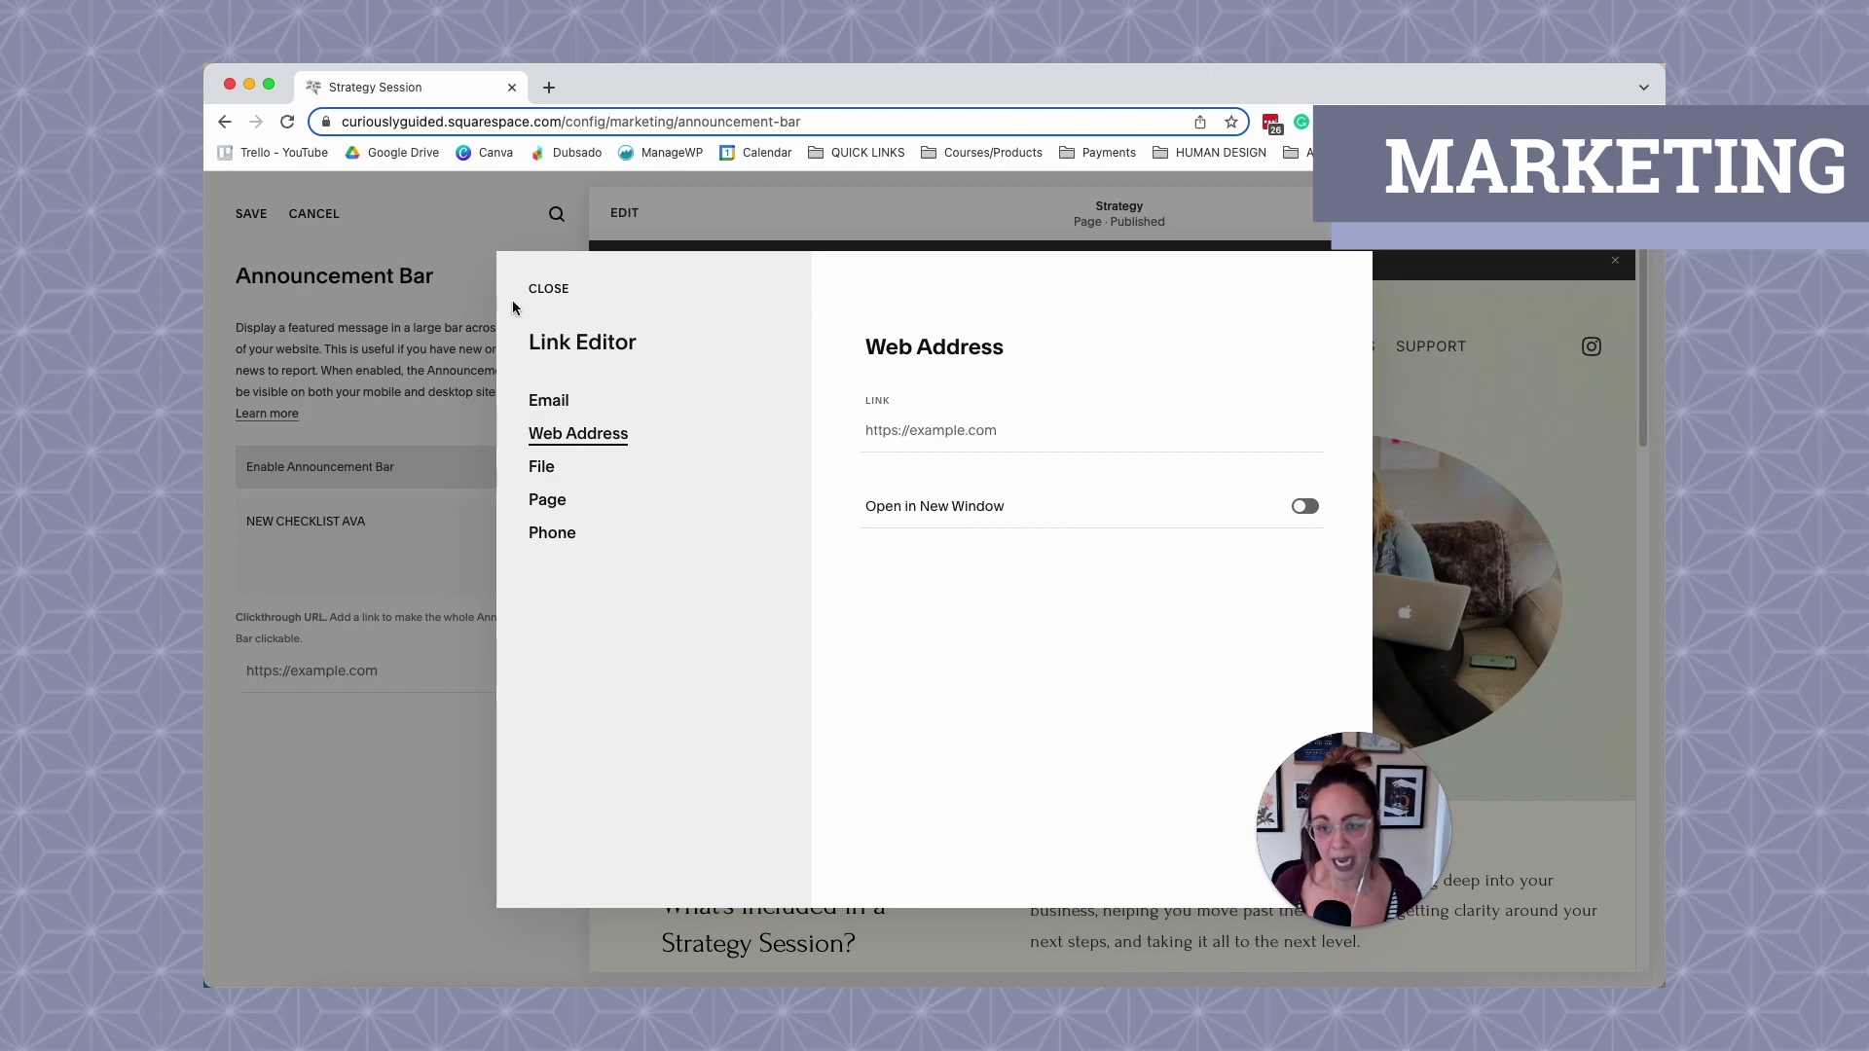
pyautogui.click(548, 289)
pyautogui.click(317, 215)
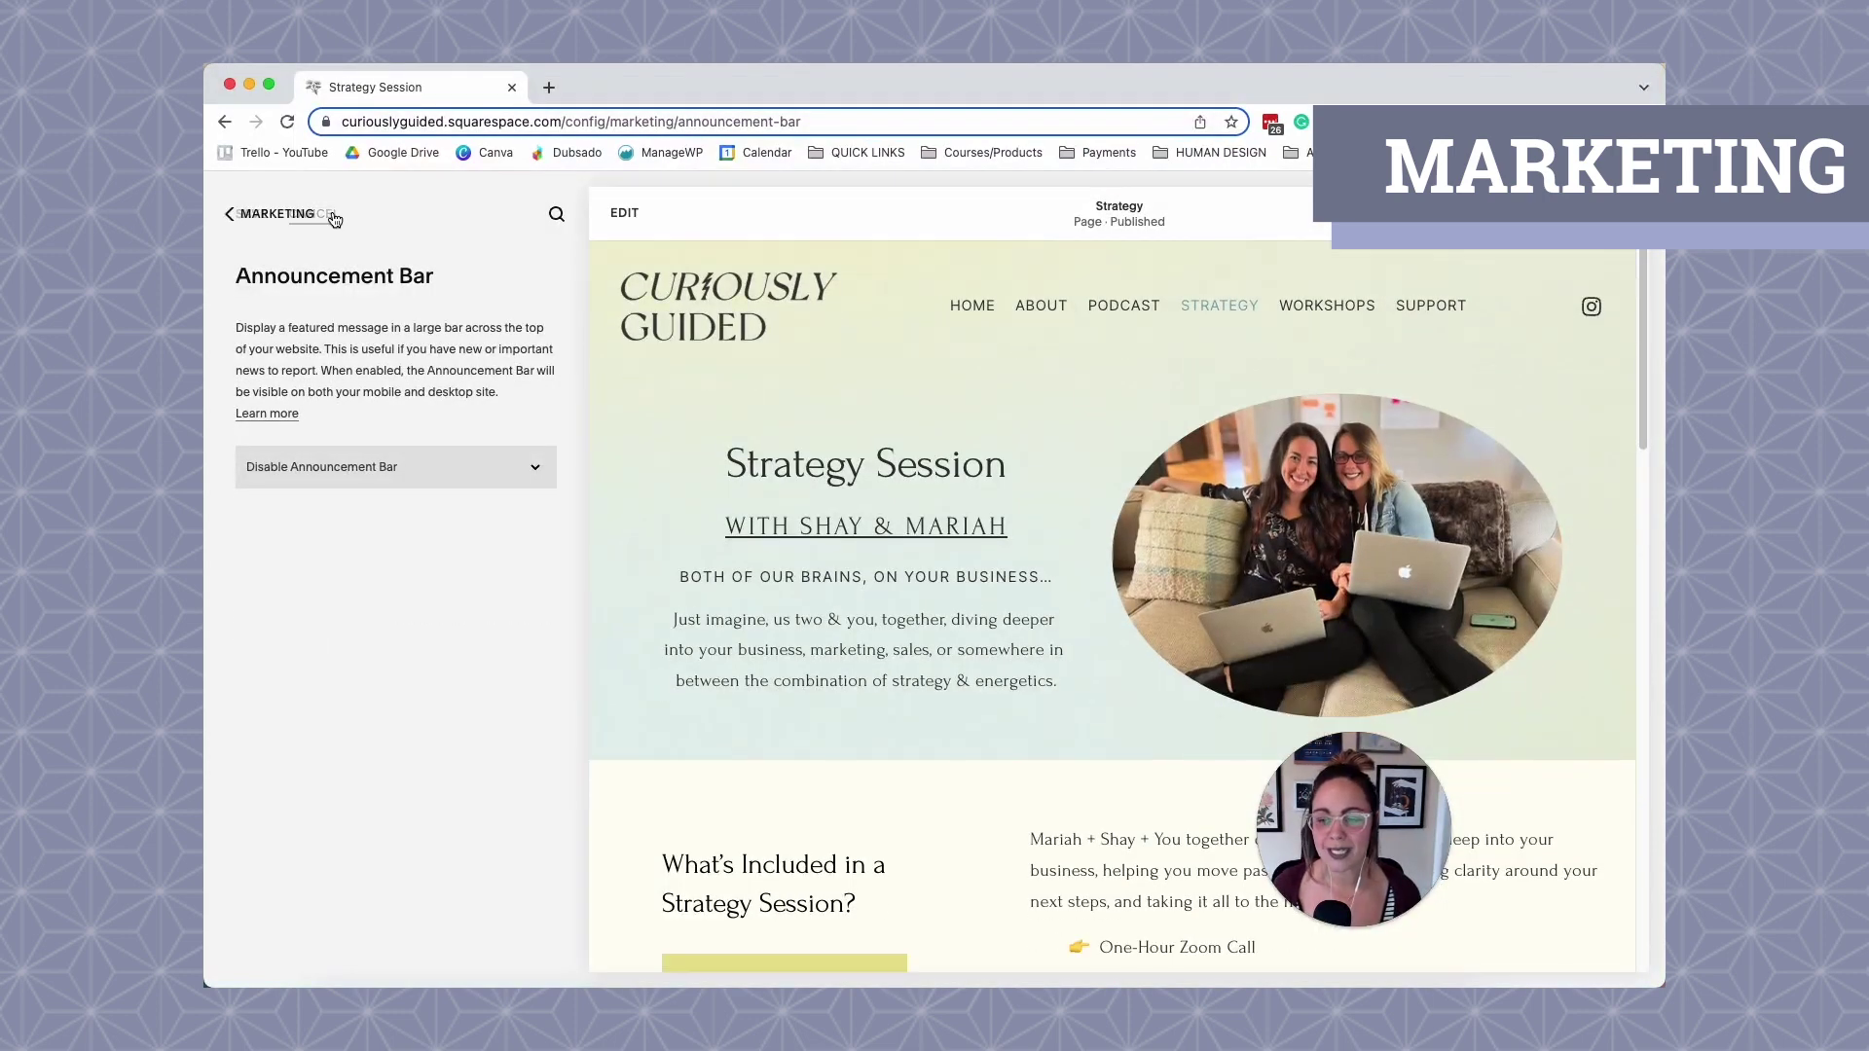
pyautogui.click(279, 215)
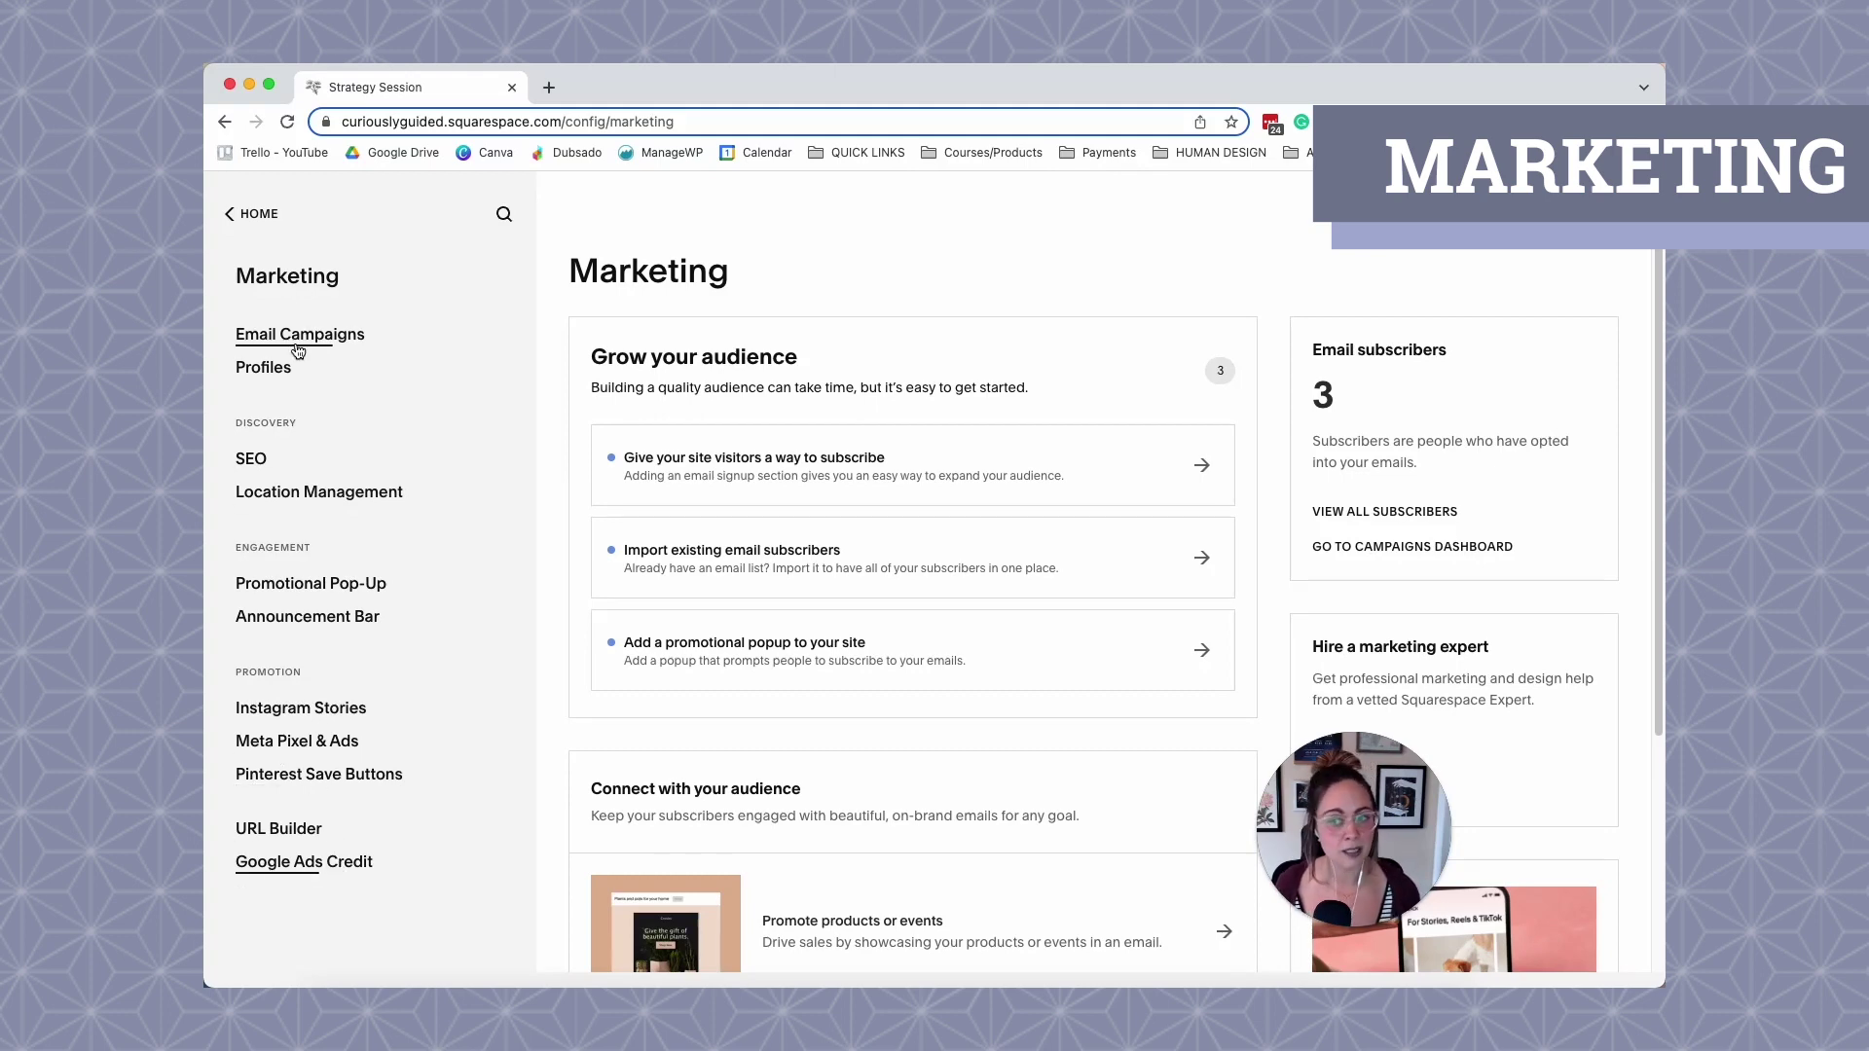
pyautogui.click(263, 214)
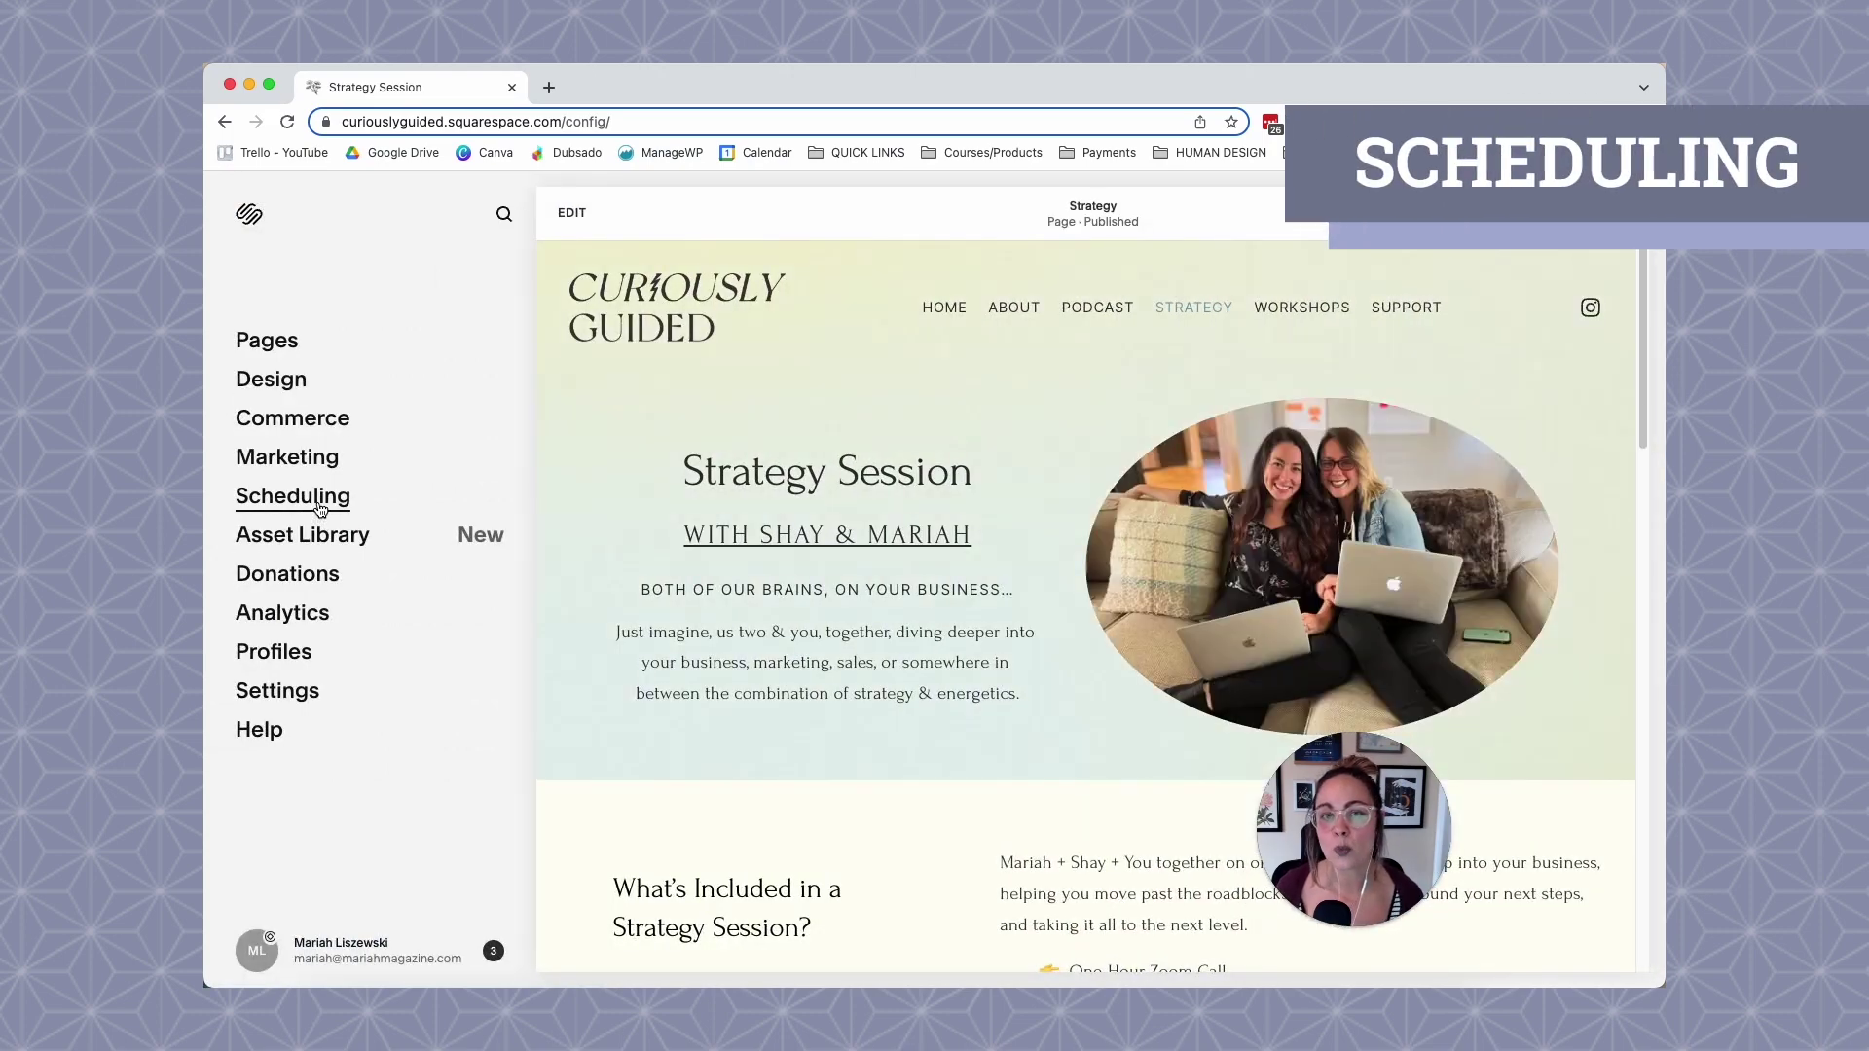
pyautogui.click(320, 507)
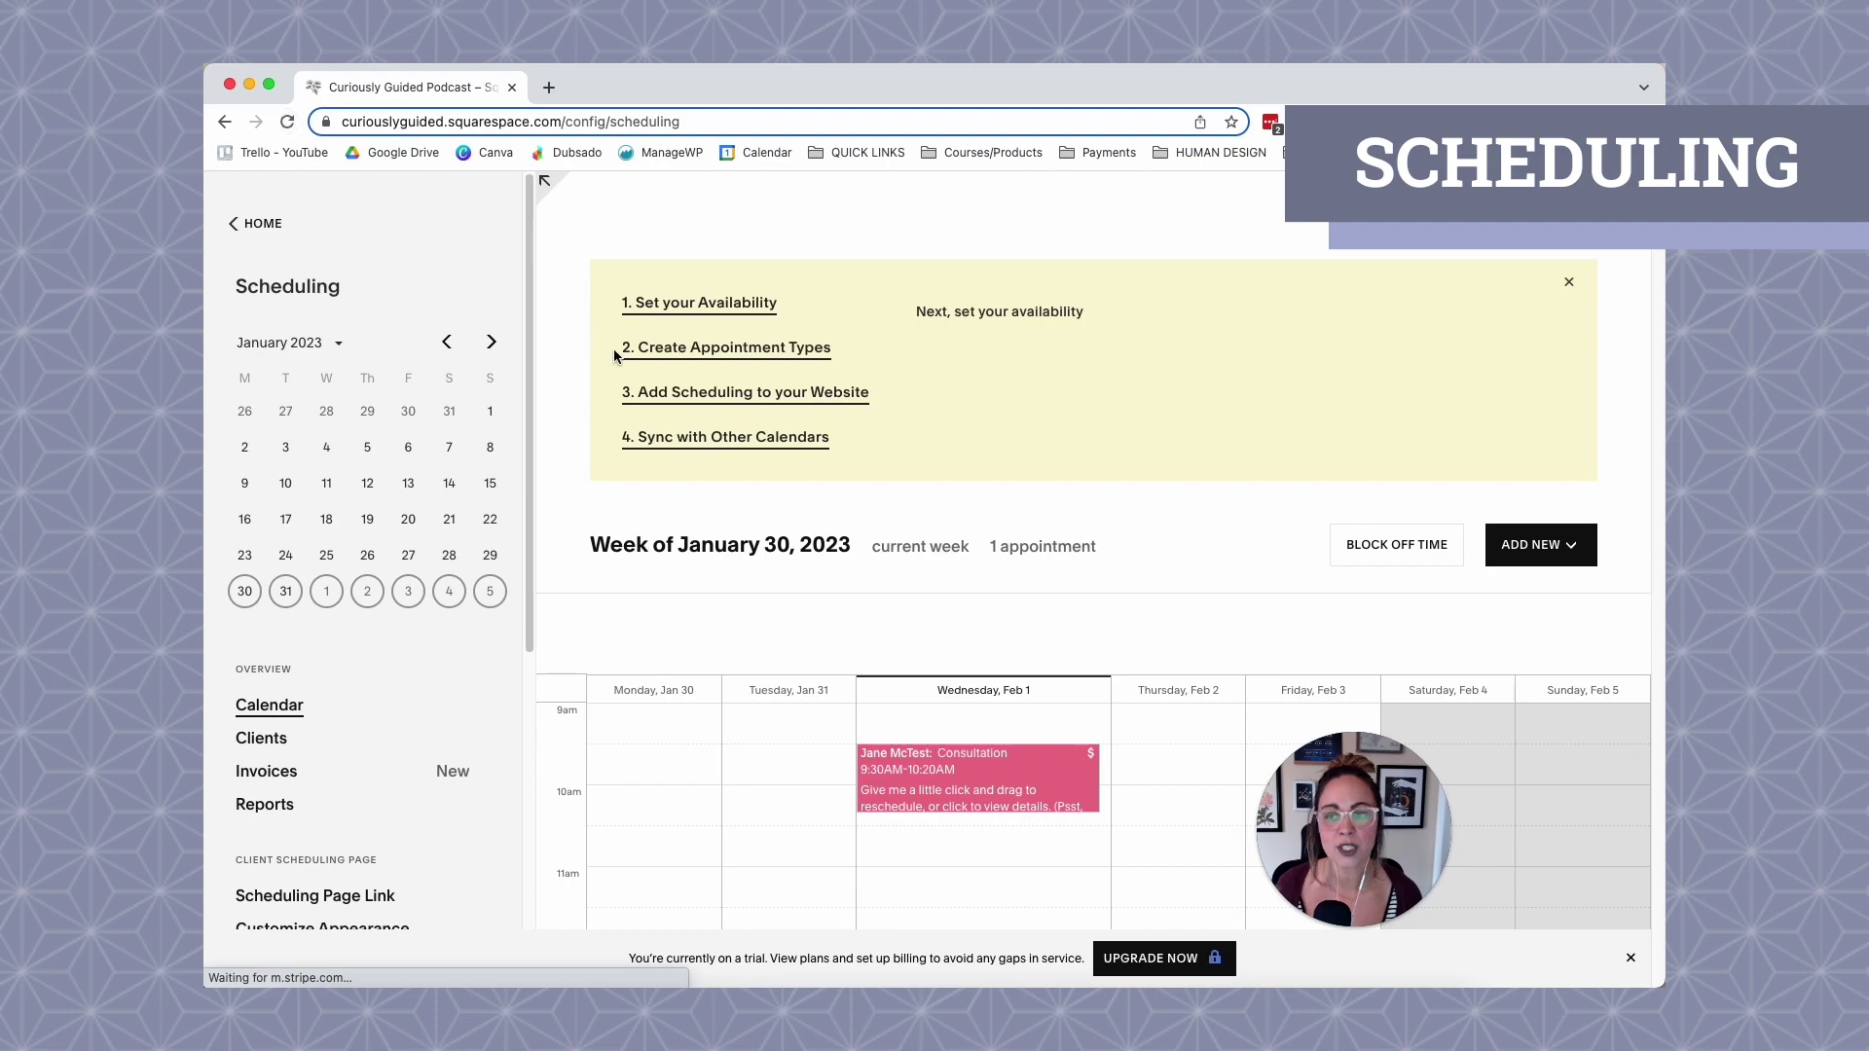
pyautogui.click(623, 350)
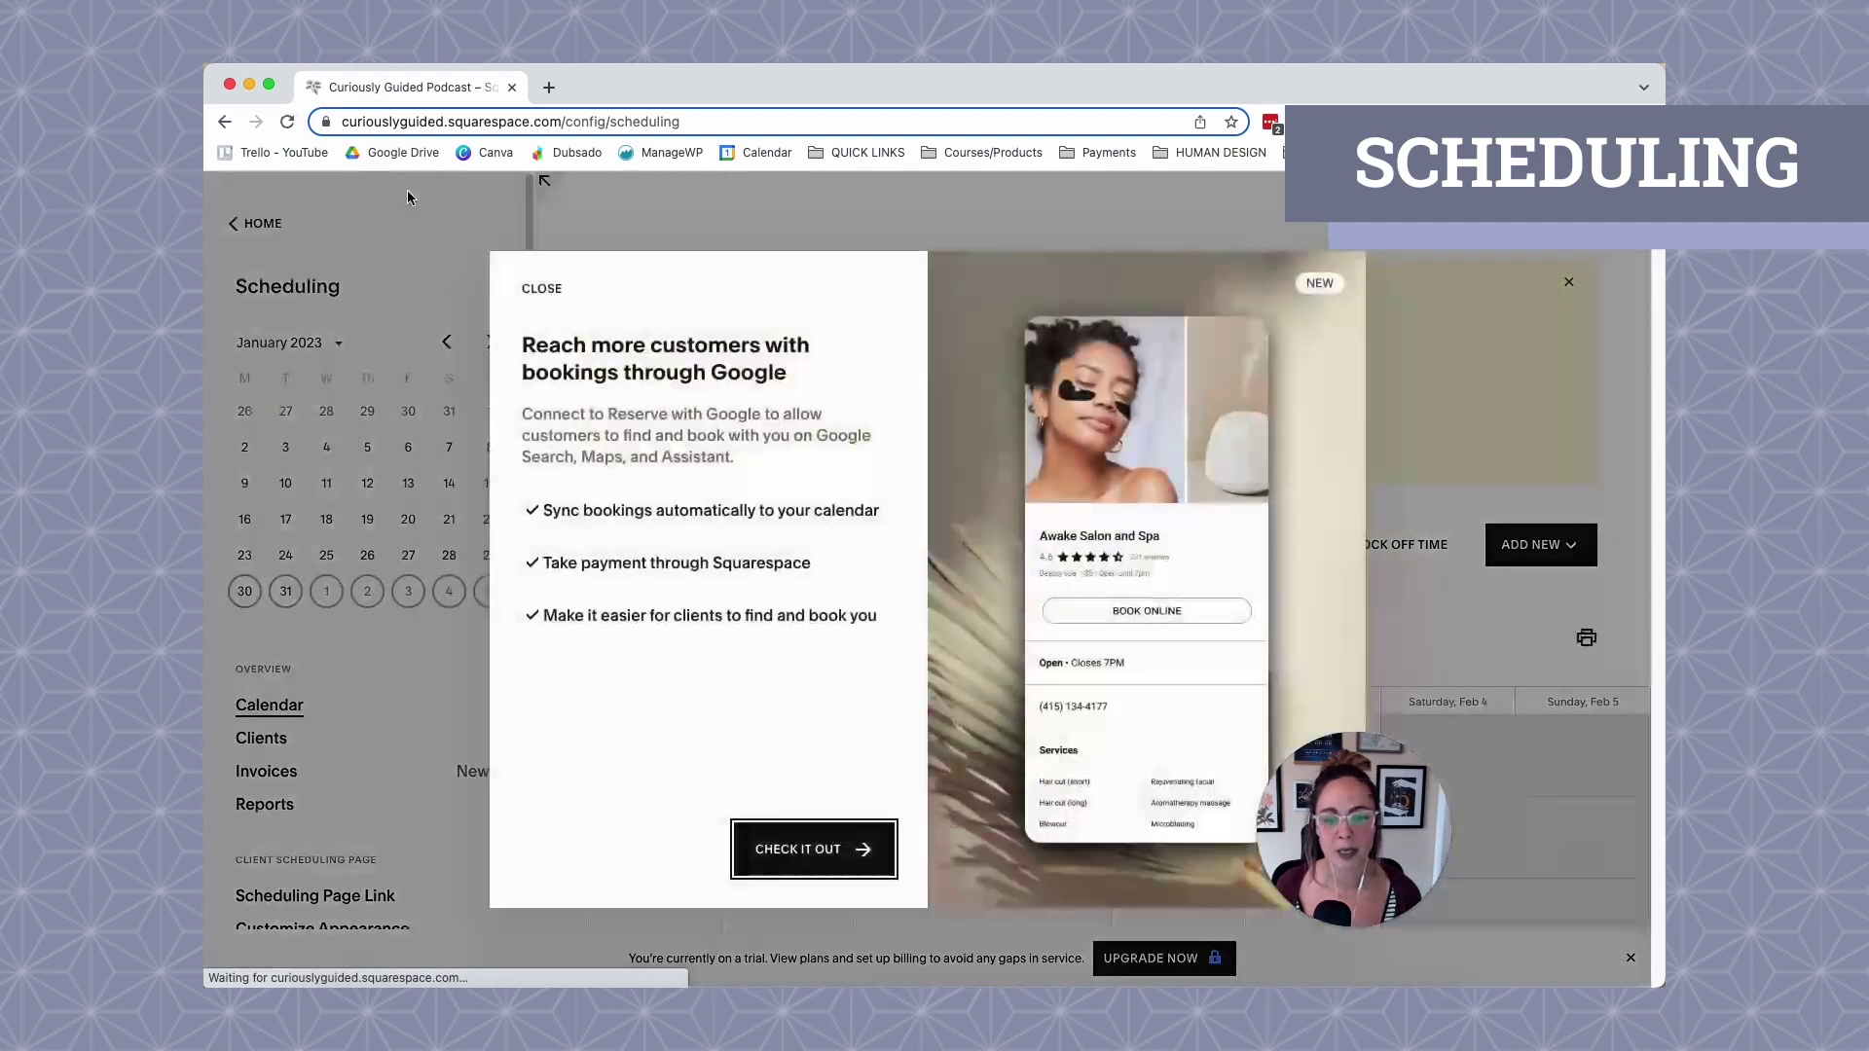
pyautogui.click(531, 292)
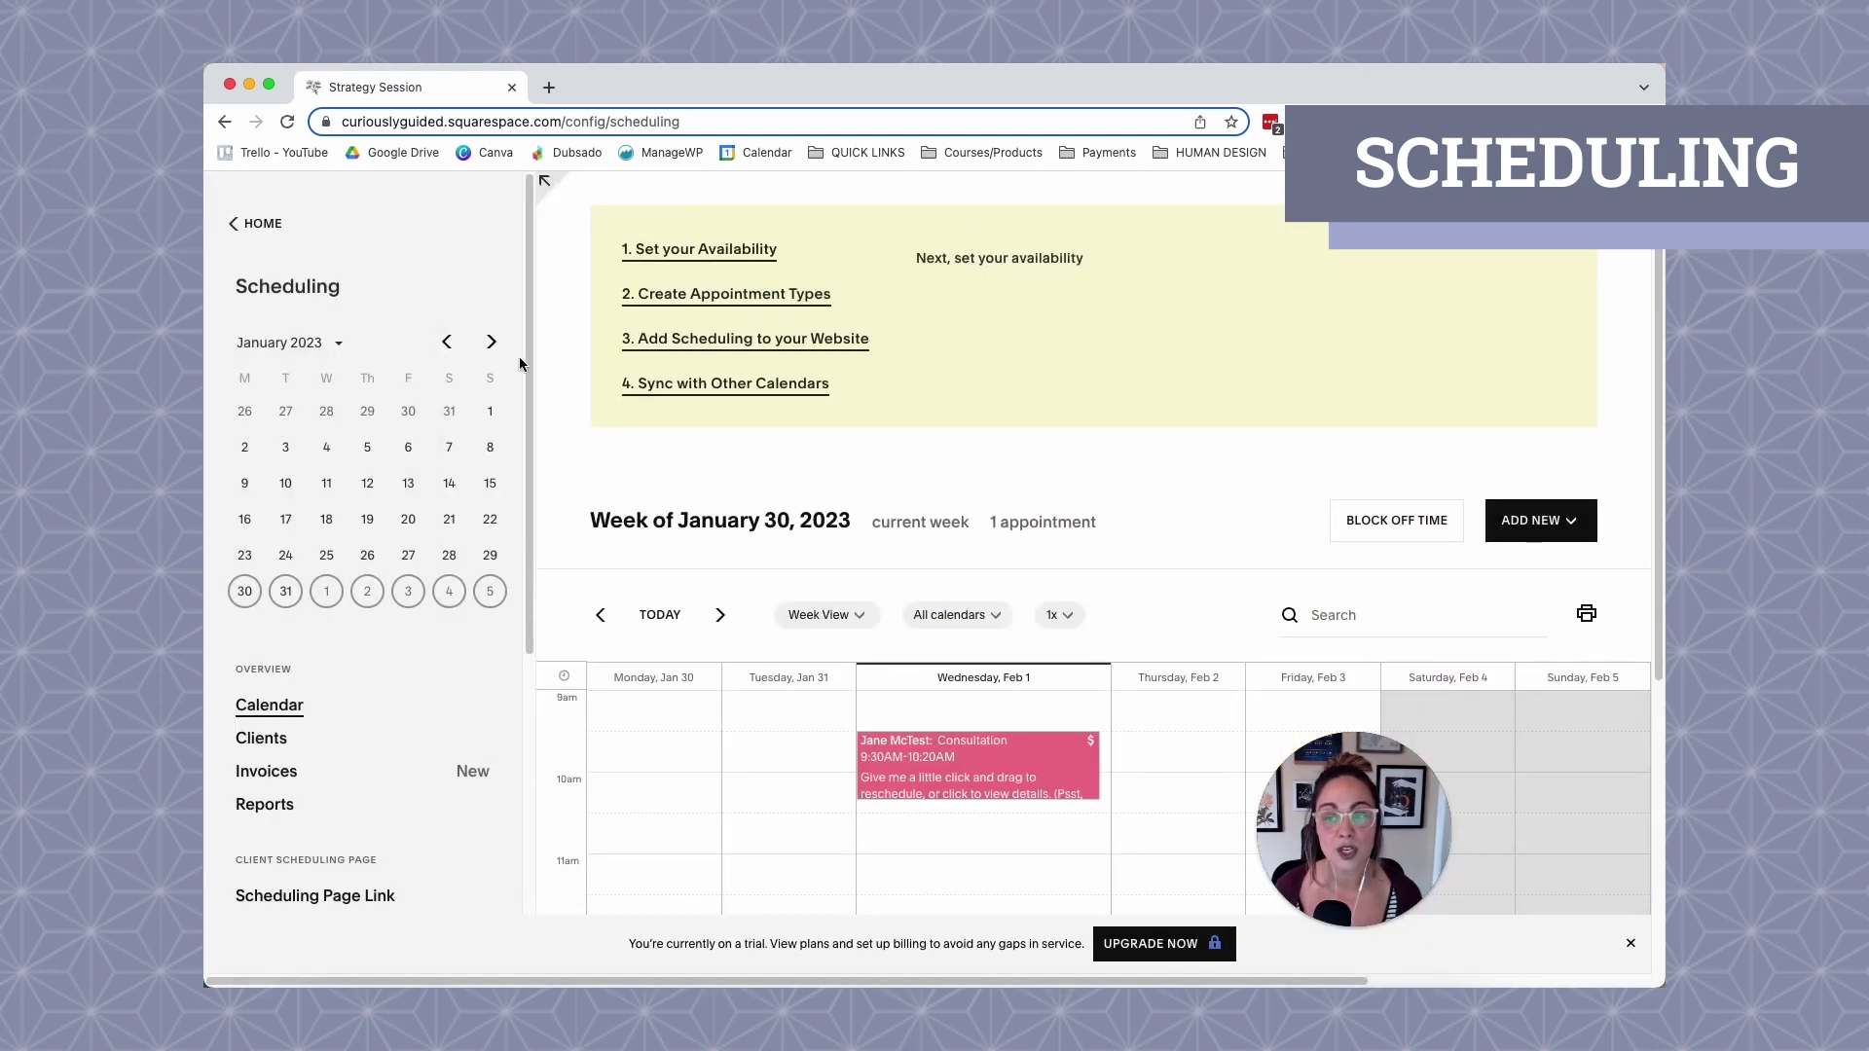
pyautogui.click(280, 226)
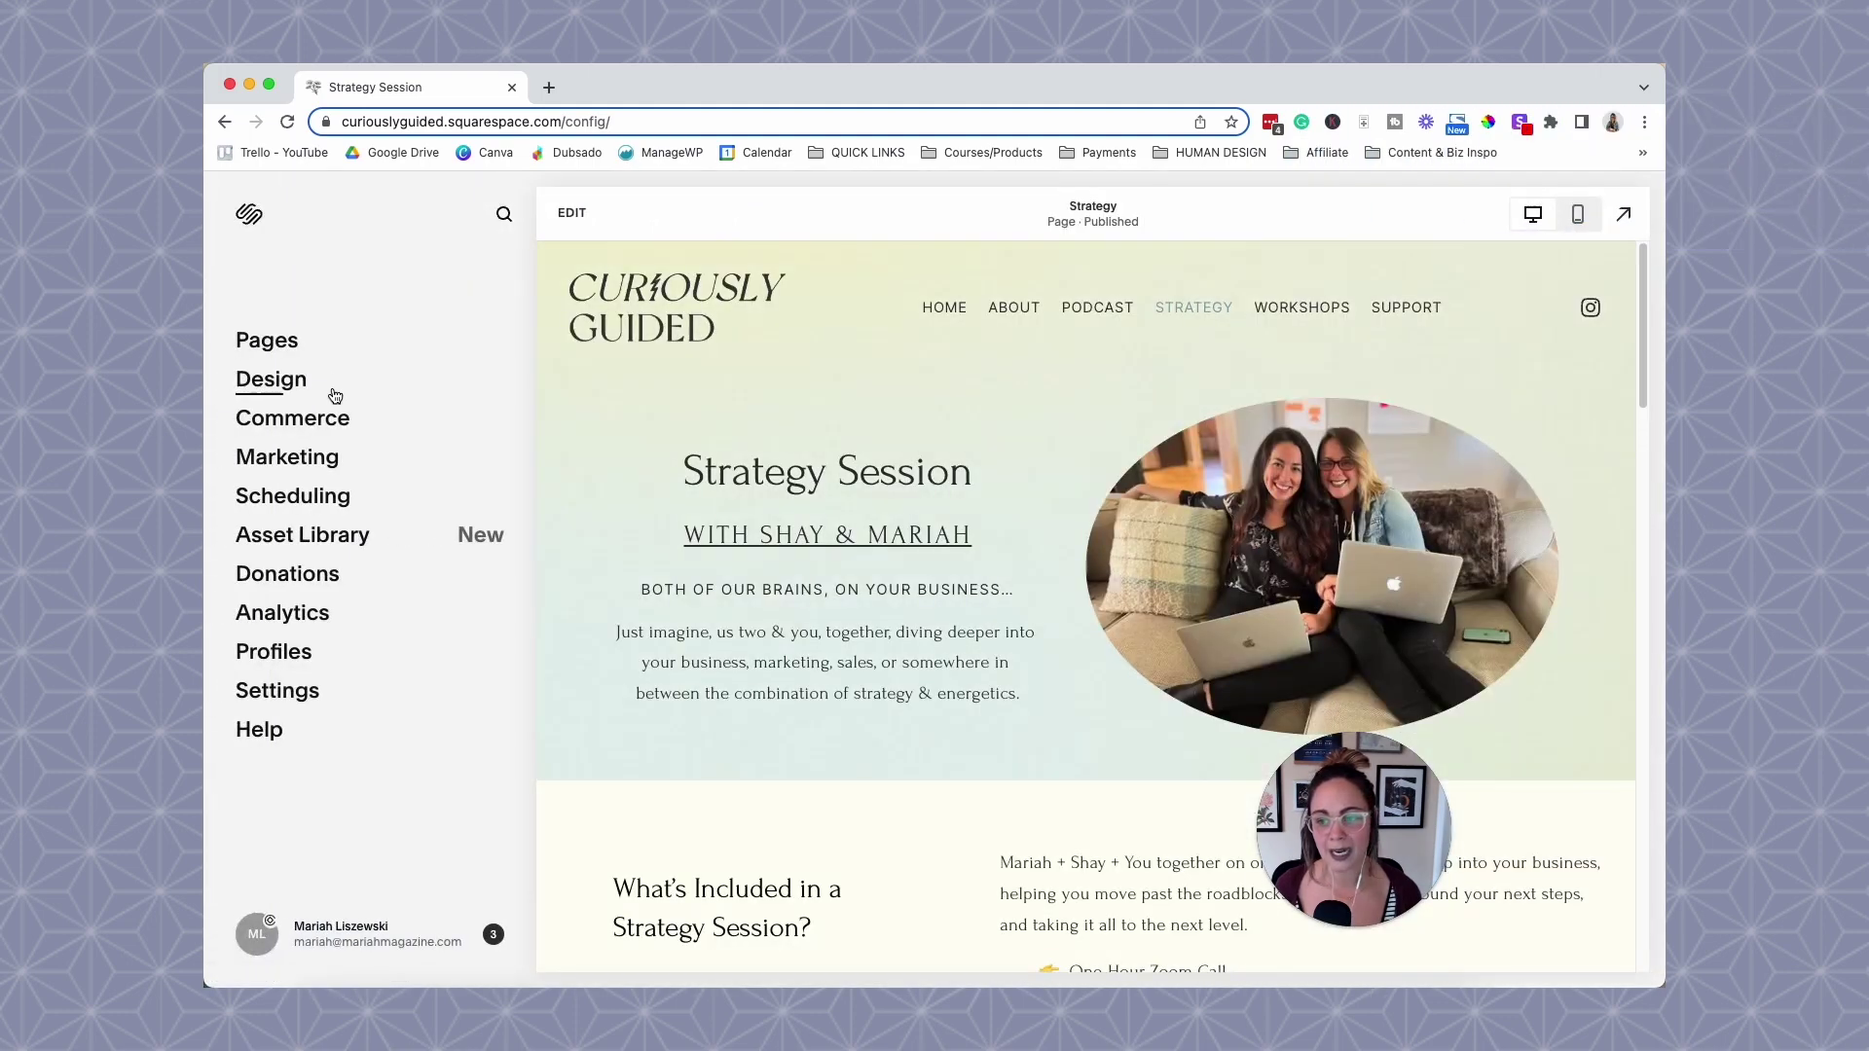
pyautogui.click(304, 536)
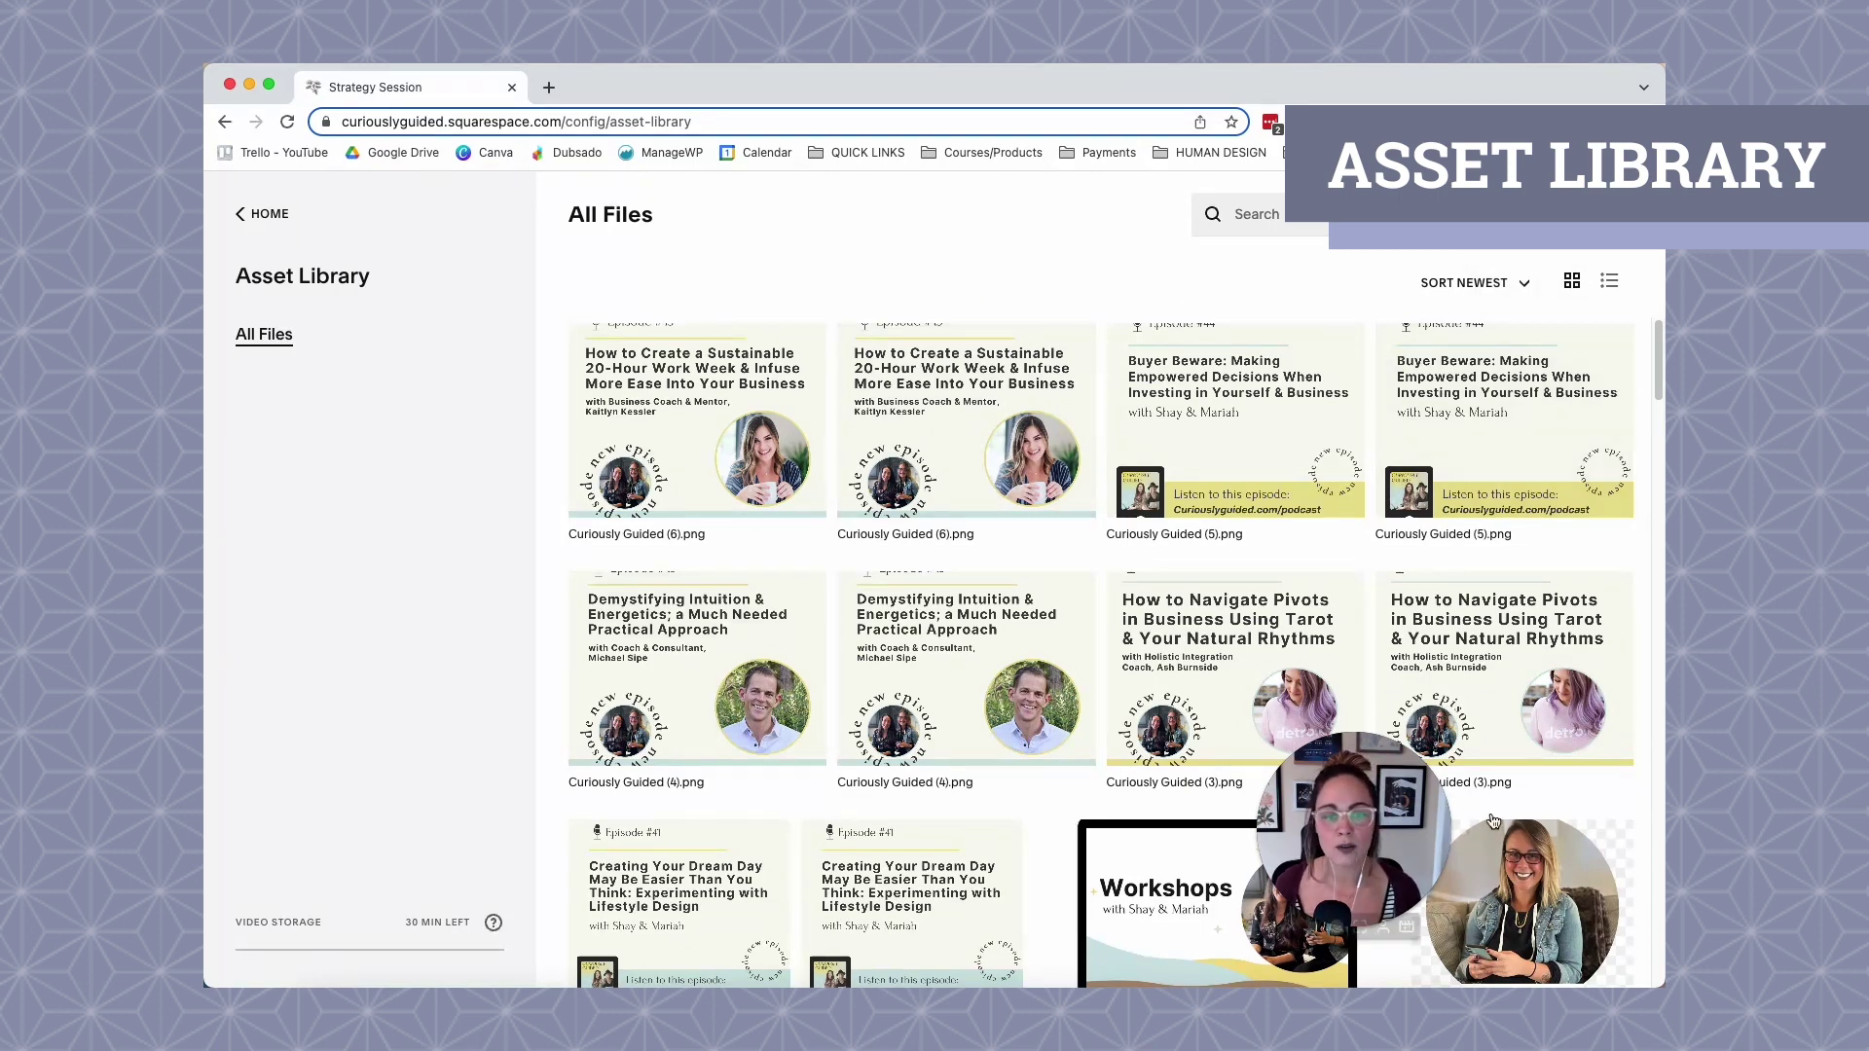
pyautogui.click(286, 215)
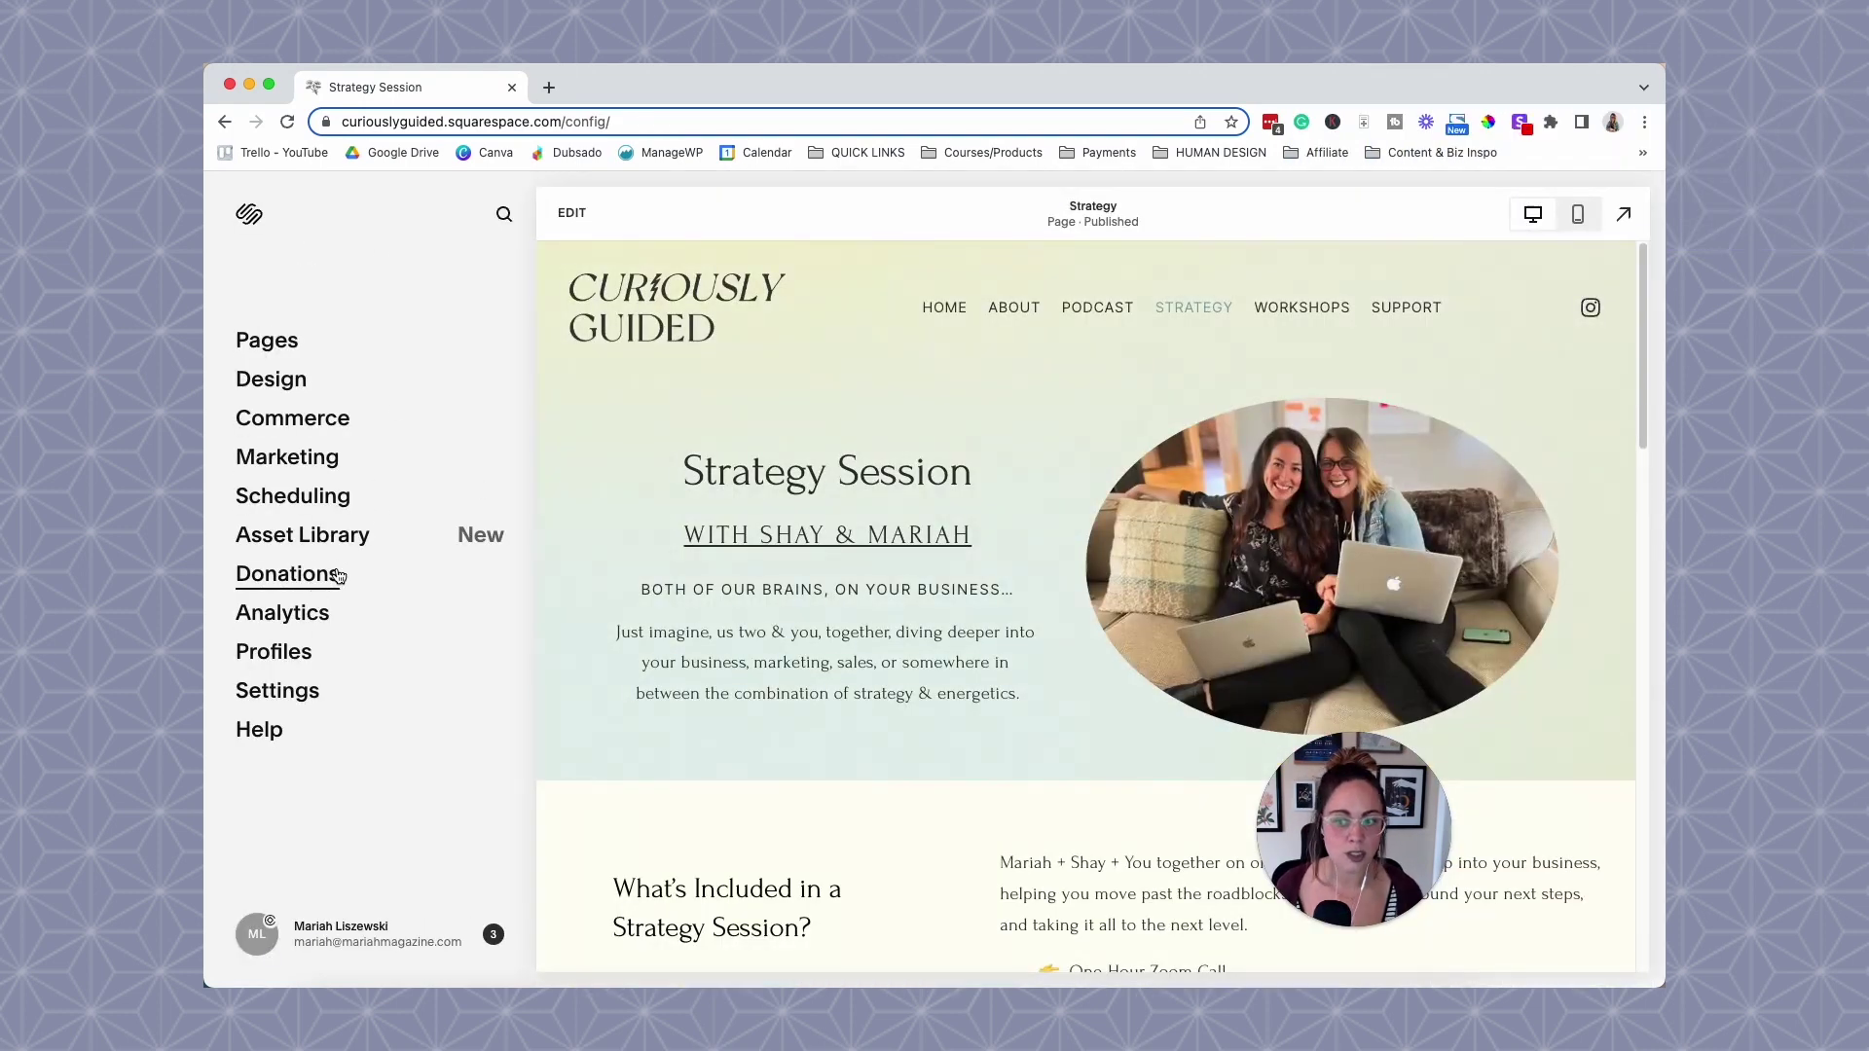
# Open Analytics and scroll through the site's Traffic charts.
pyautogui.click(292, 613)
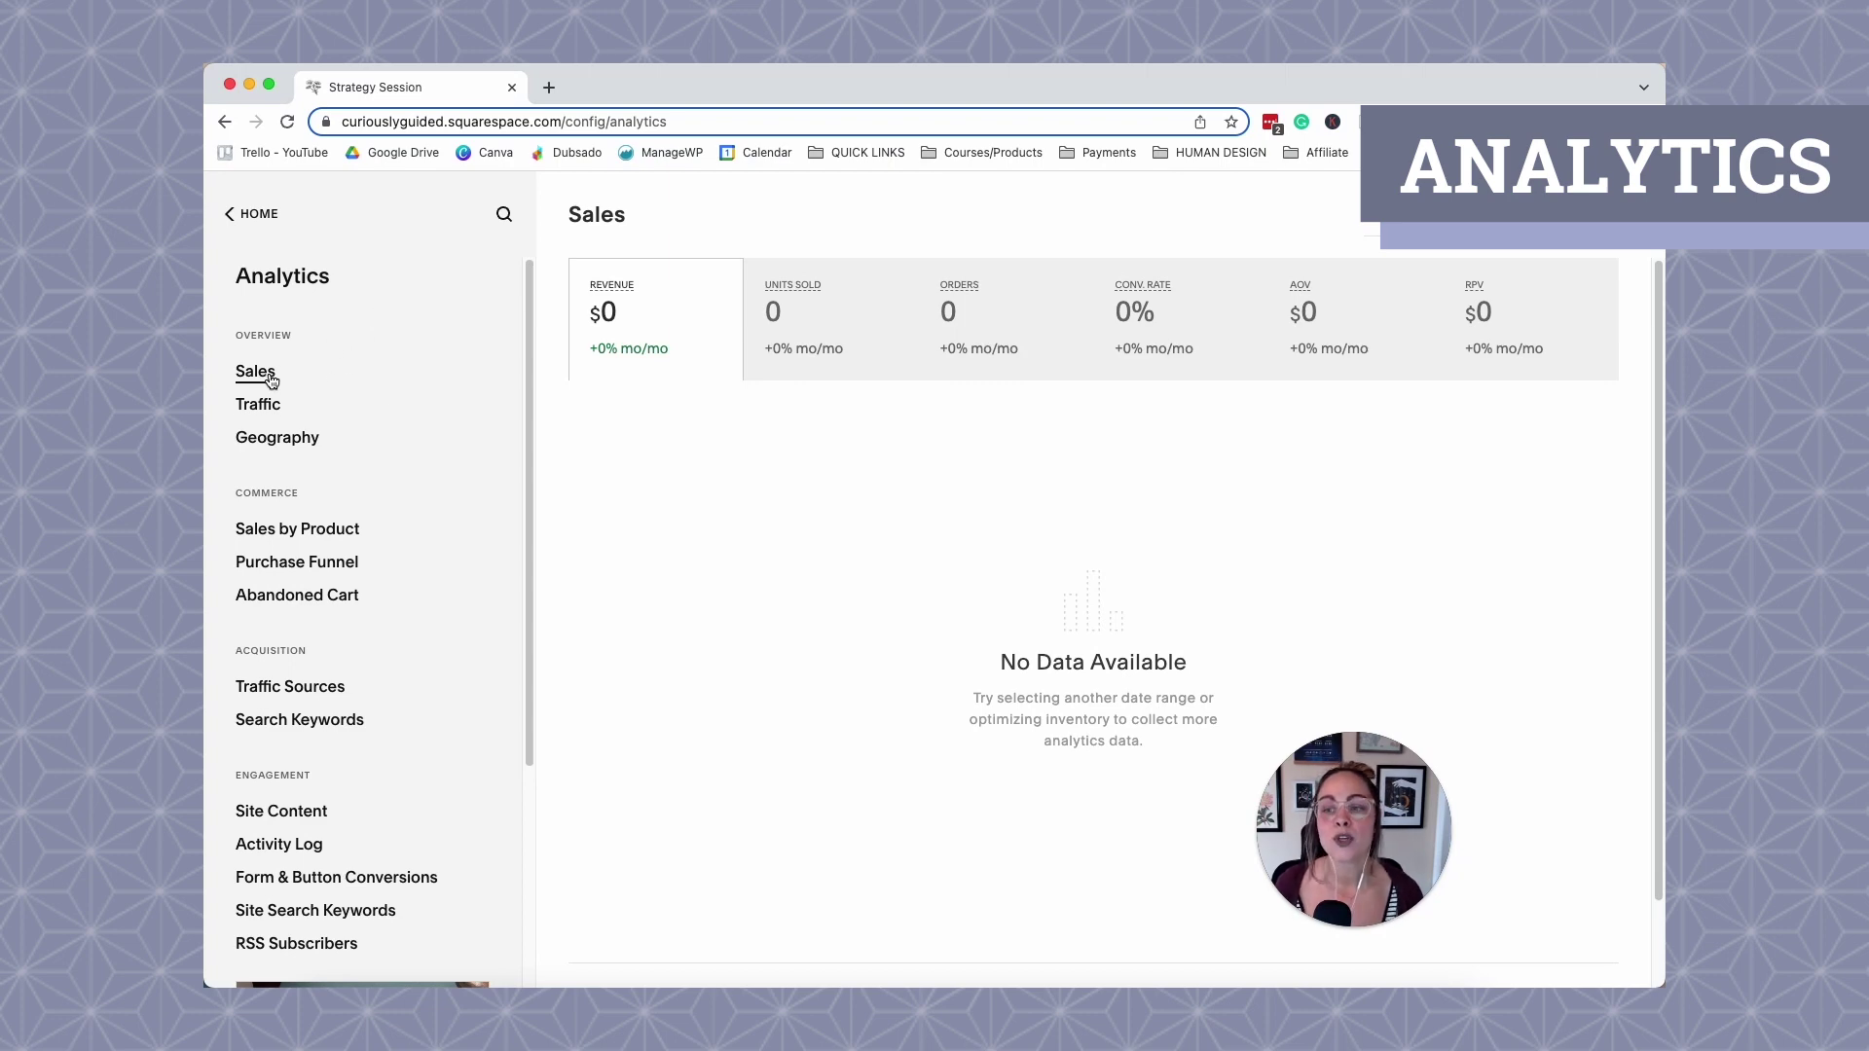
pyautogui.click(422, 408)
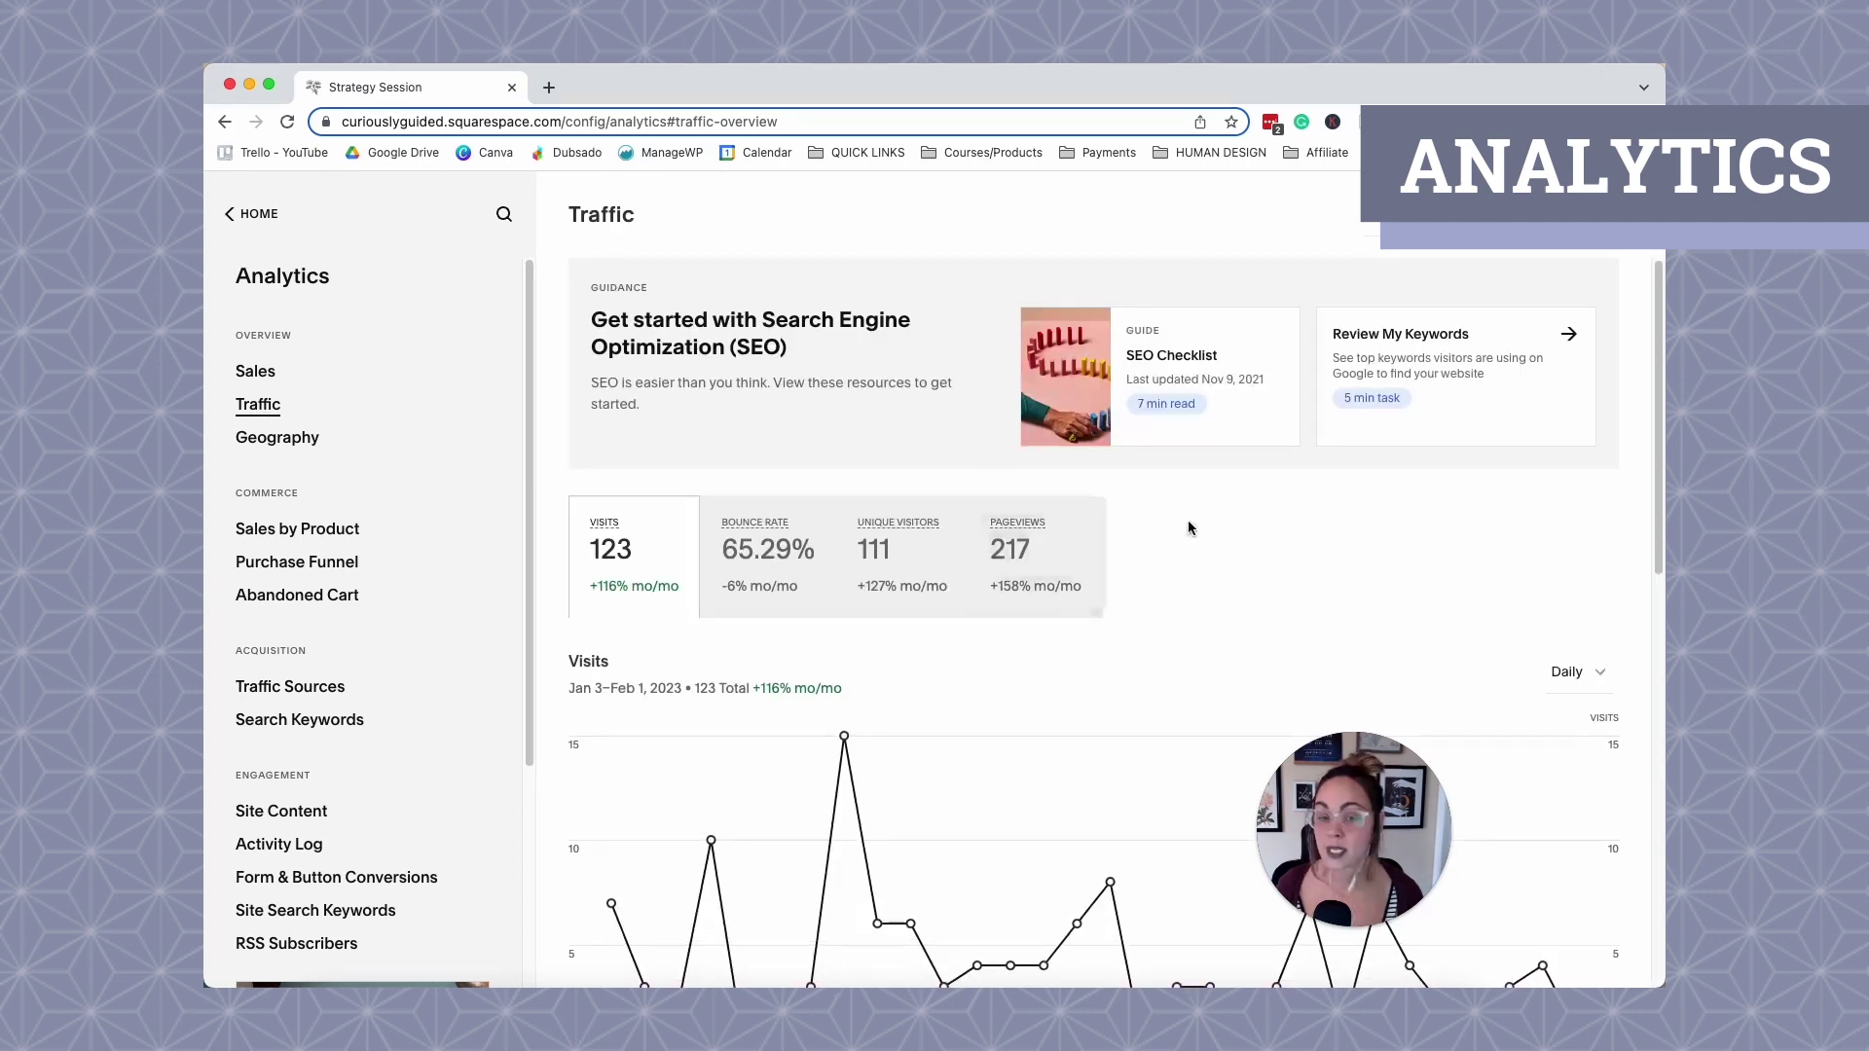
pyautogui.scroll(-7, 1150, 558)
pyautogui.scroll(-3, 1148, 558)
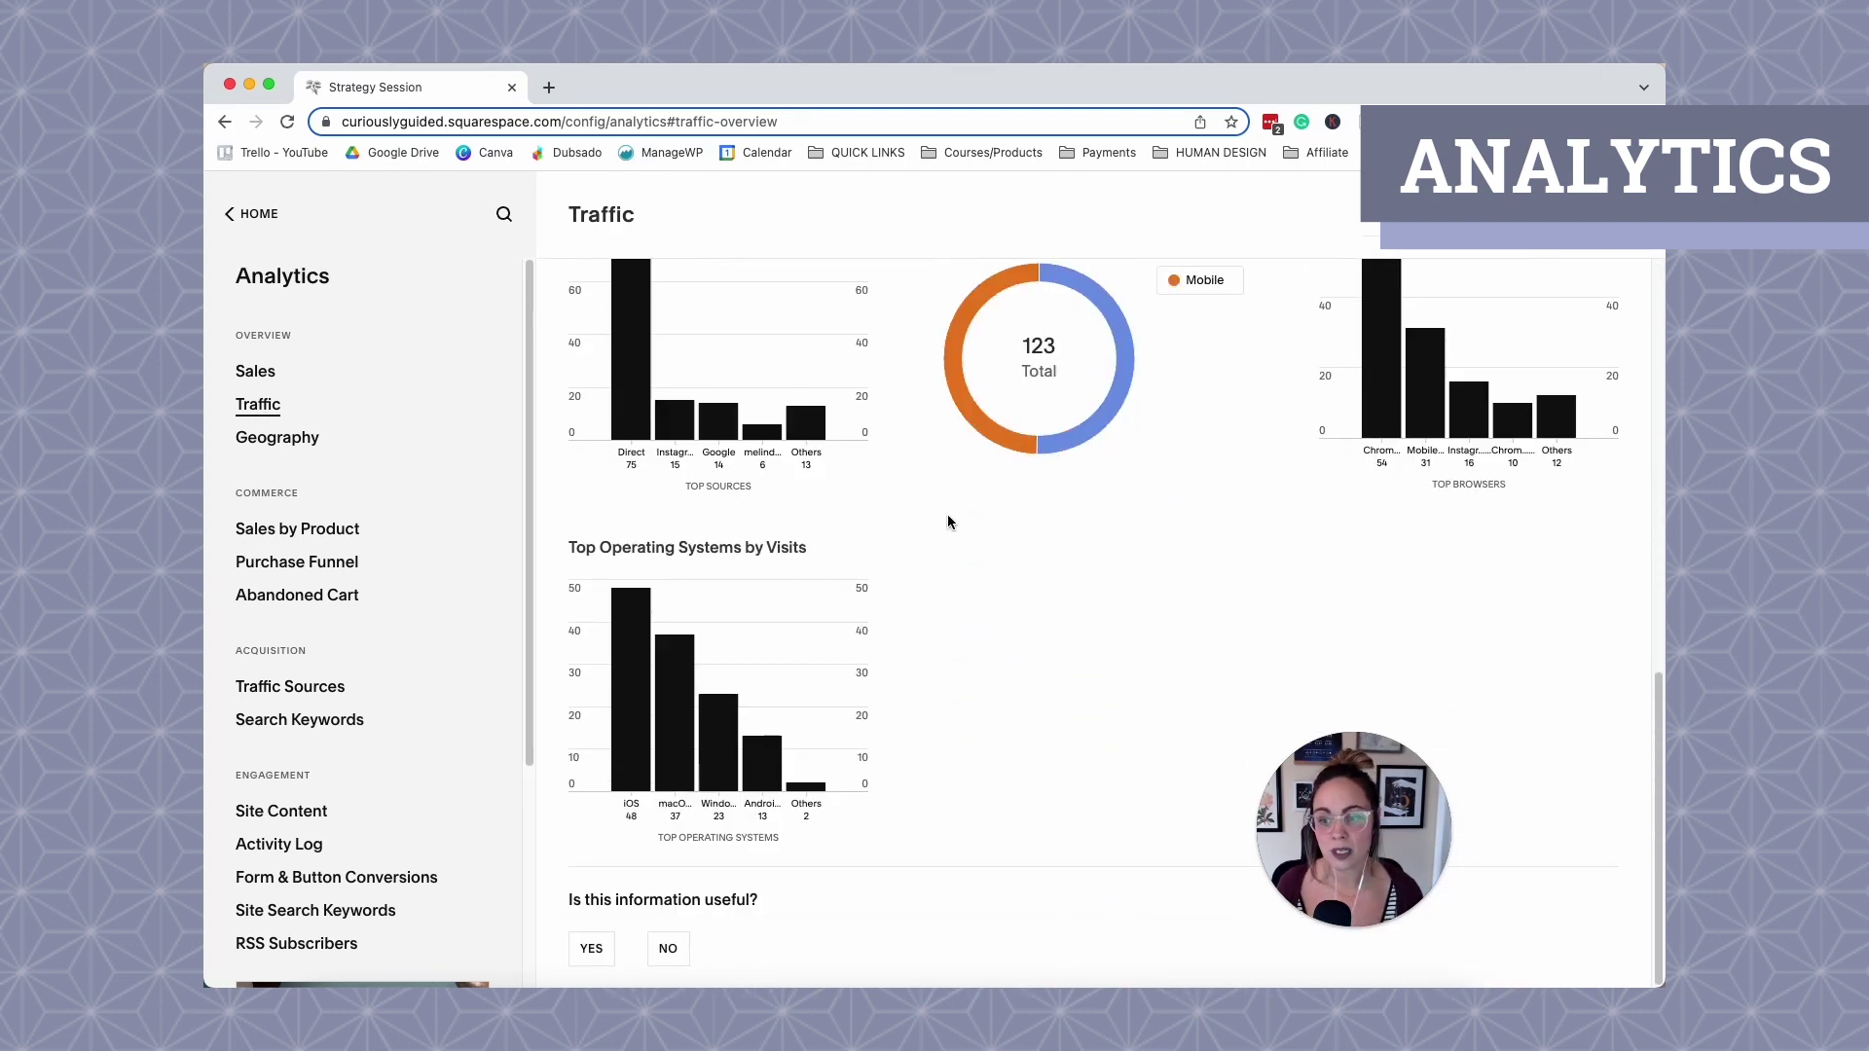
pyautogui.scroll(10, 785, 562)
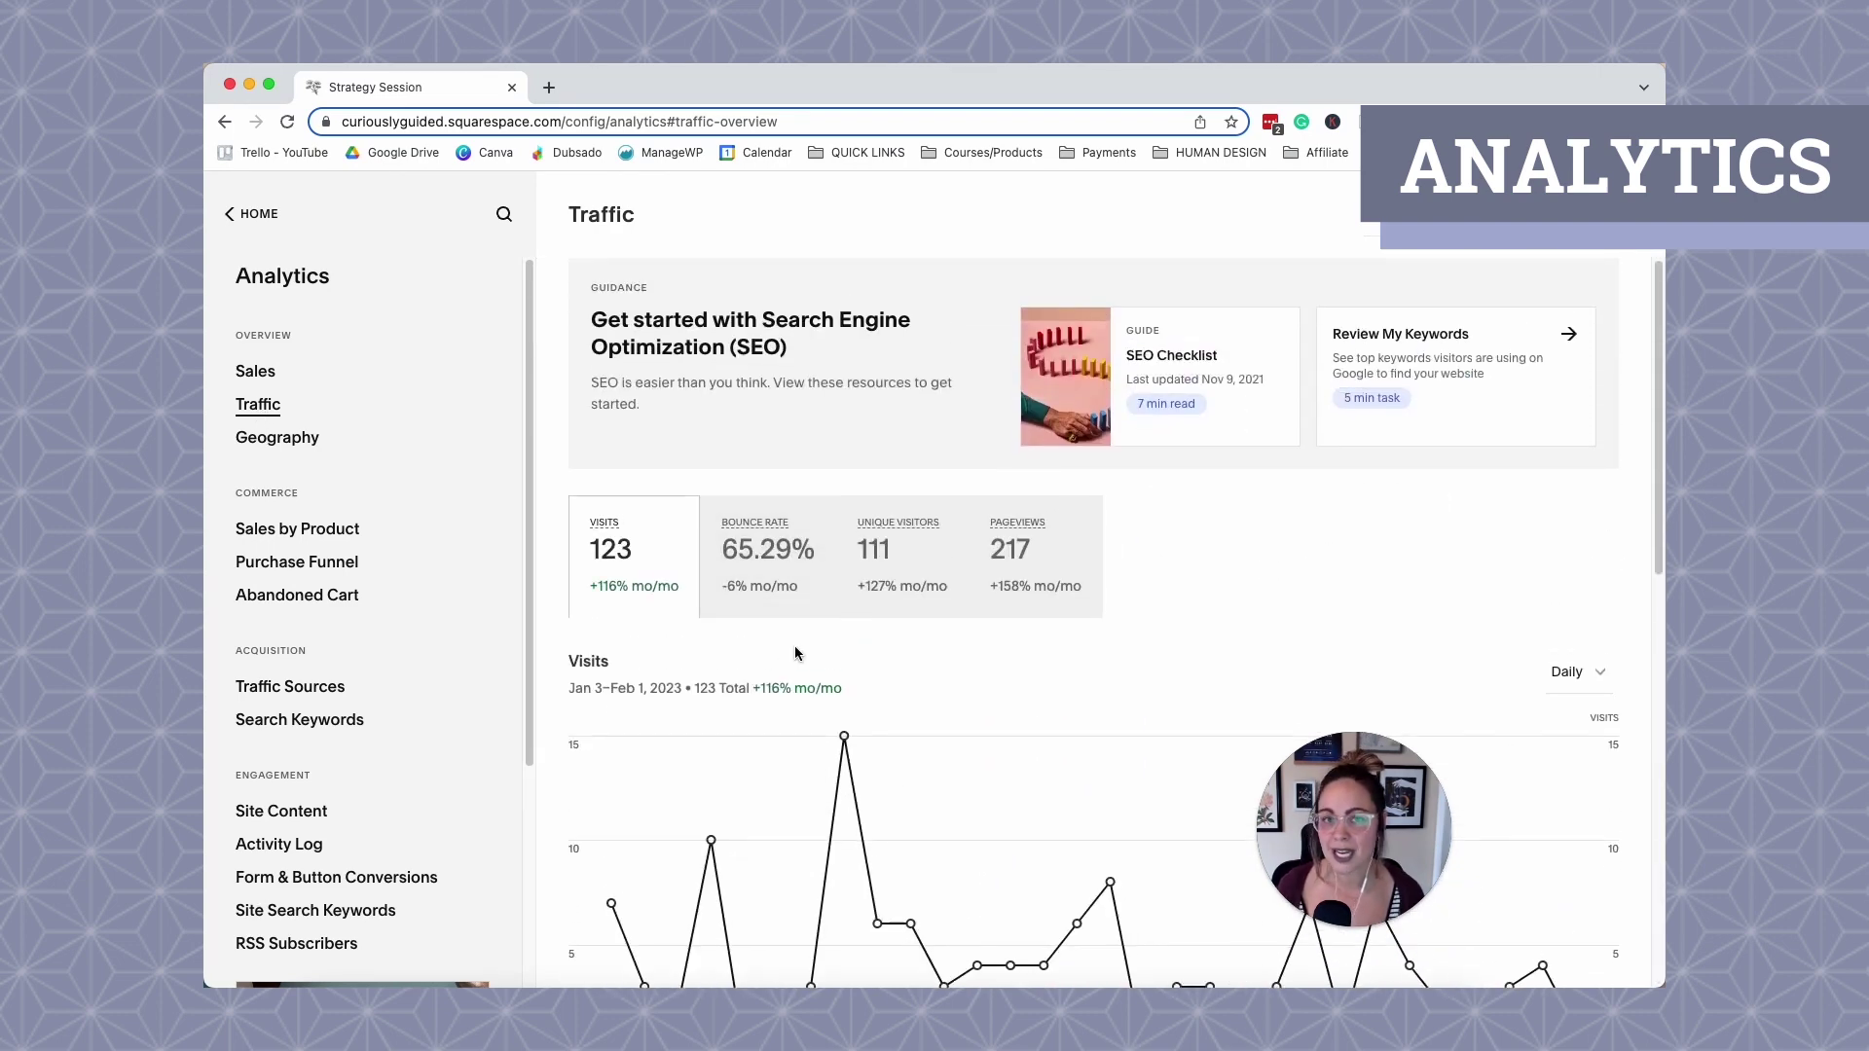
# Review the Search Keywords table, led by 'curiously' with 58 impressions, then return home.
pyautogui.click(325, 725)
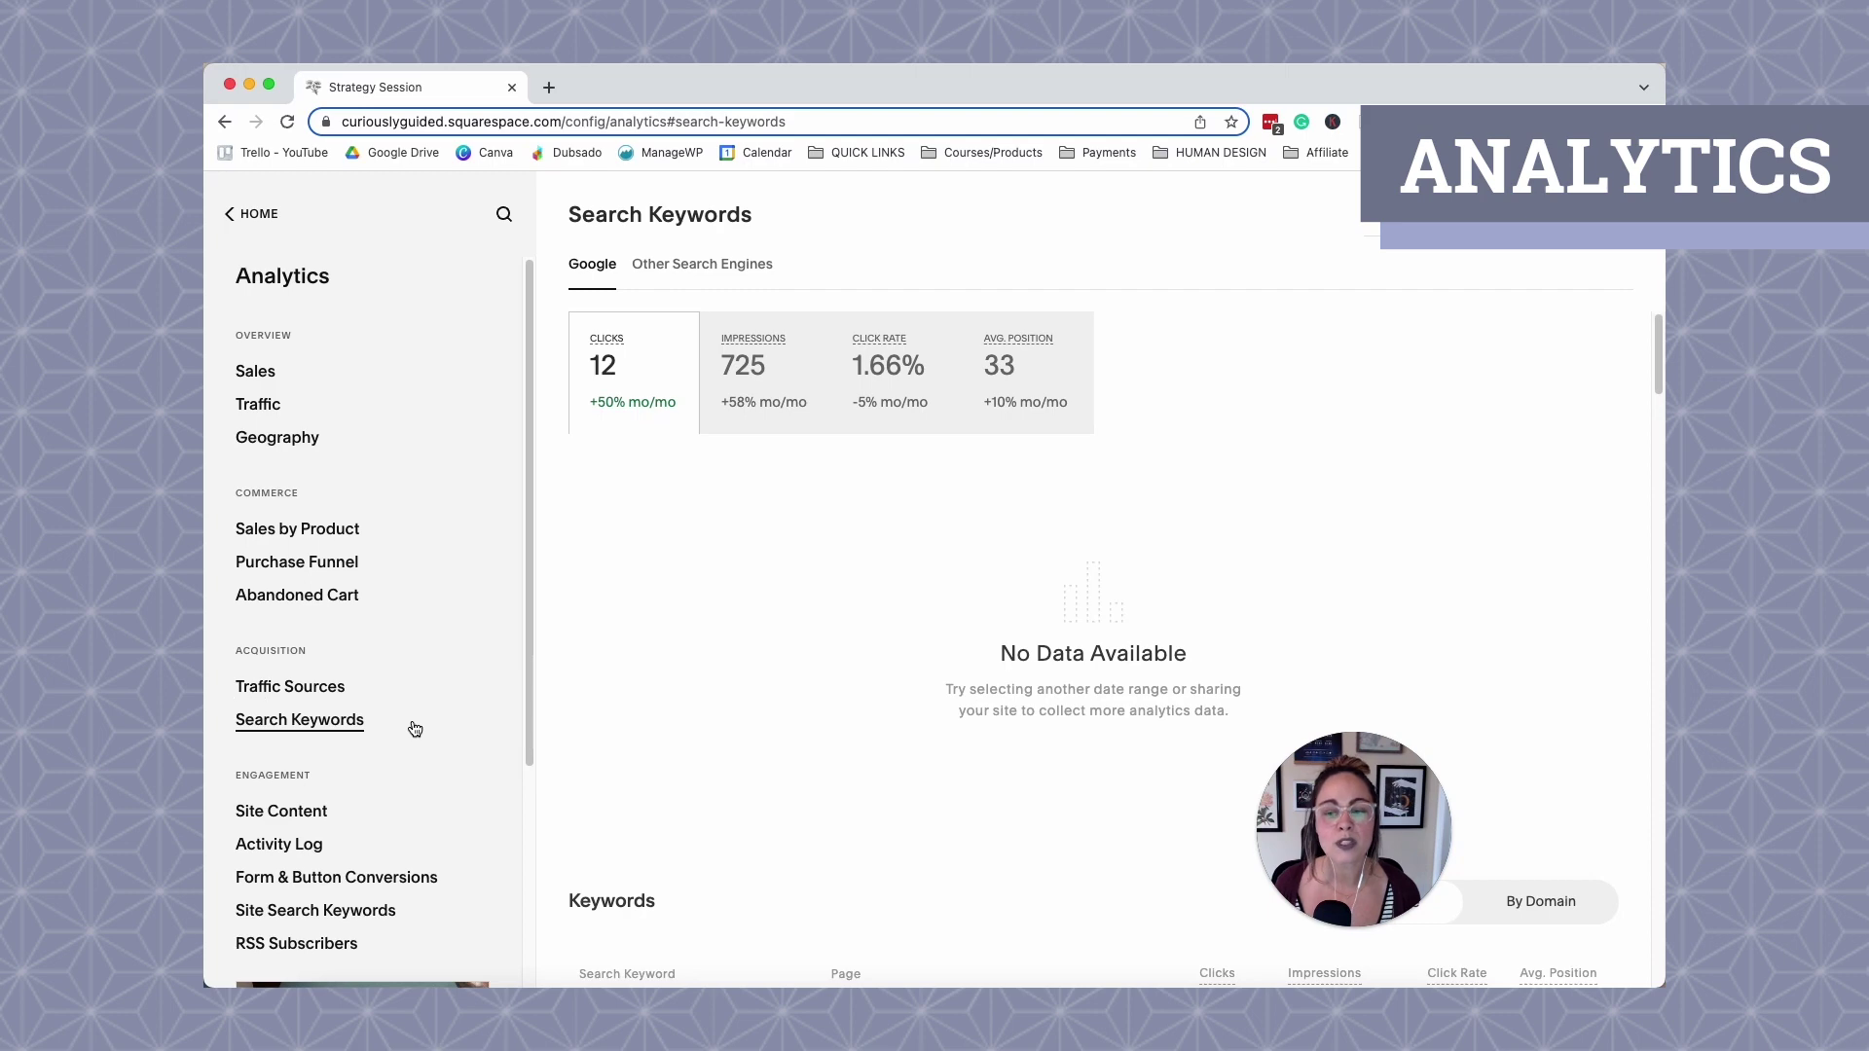
pyautogui.scroll(-5, 773, 711)
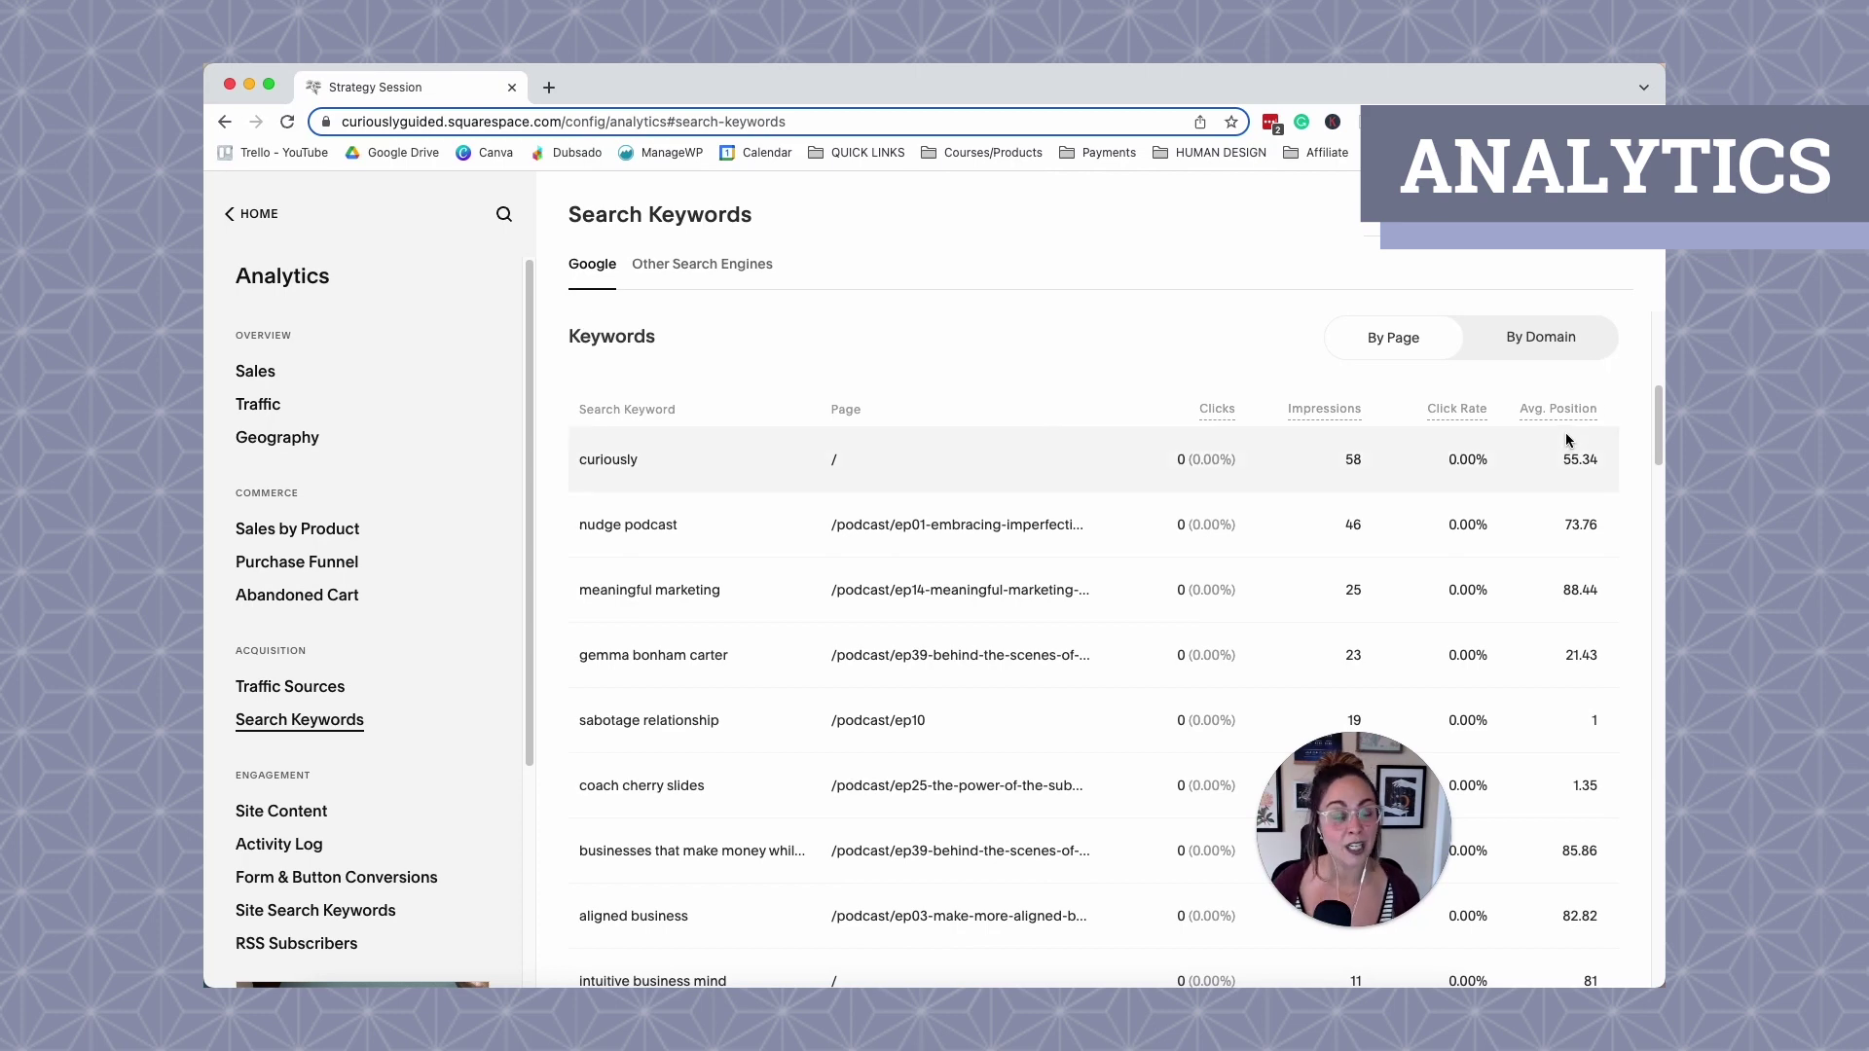
pyautogui.click(260, 215)
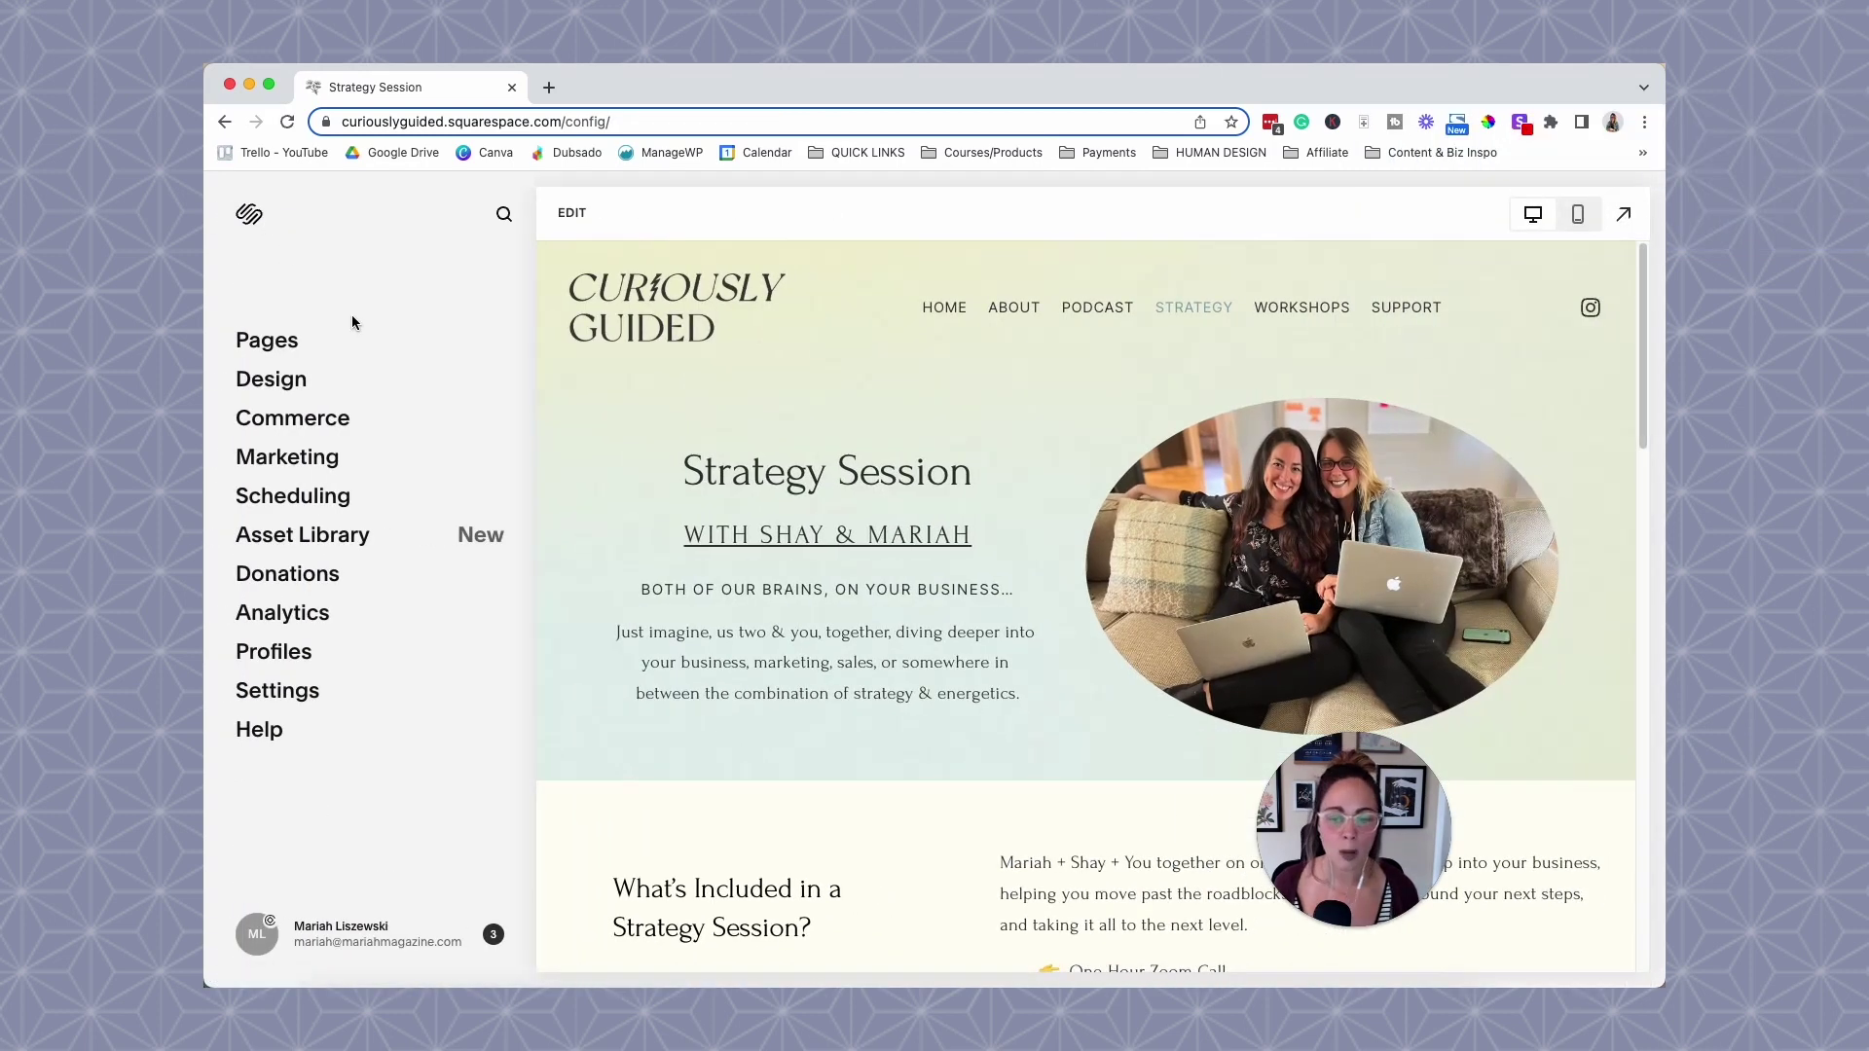
# Glance at Profiles, check Settings > Site Availability, then open Social Links showing the visible Instagram link.
pyautogui.click(303, 662)
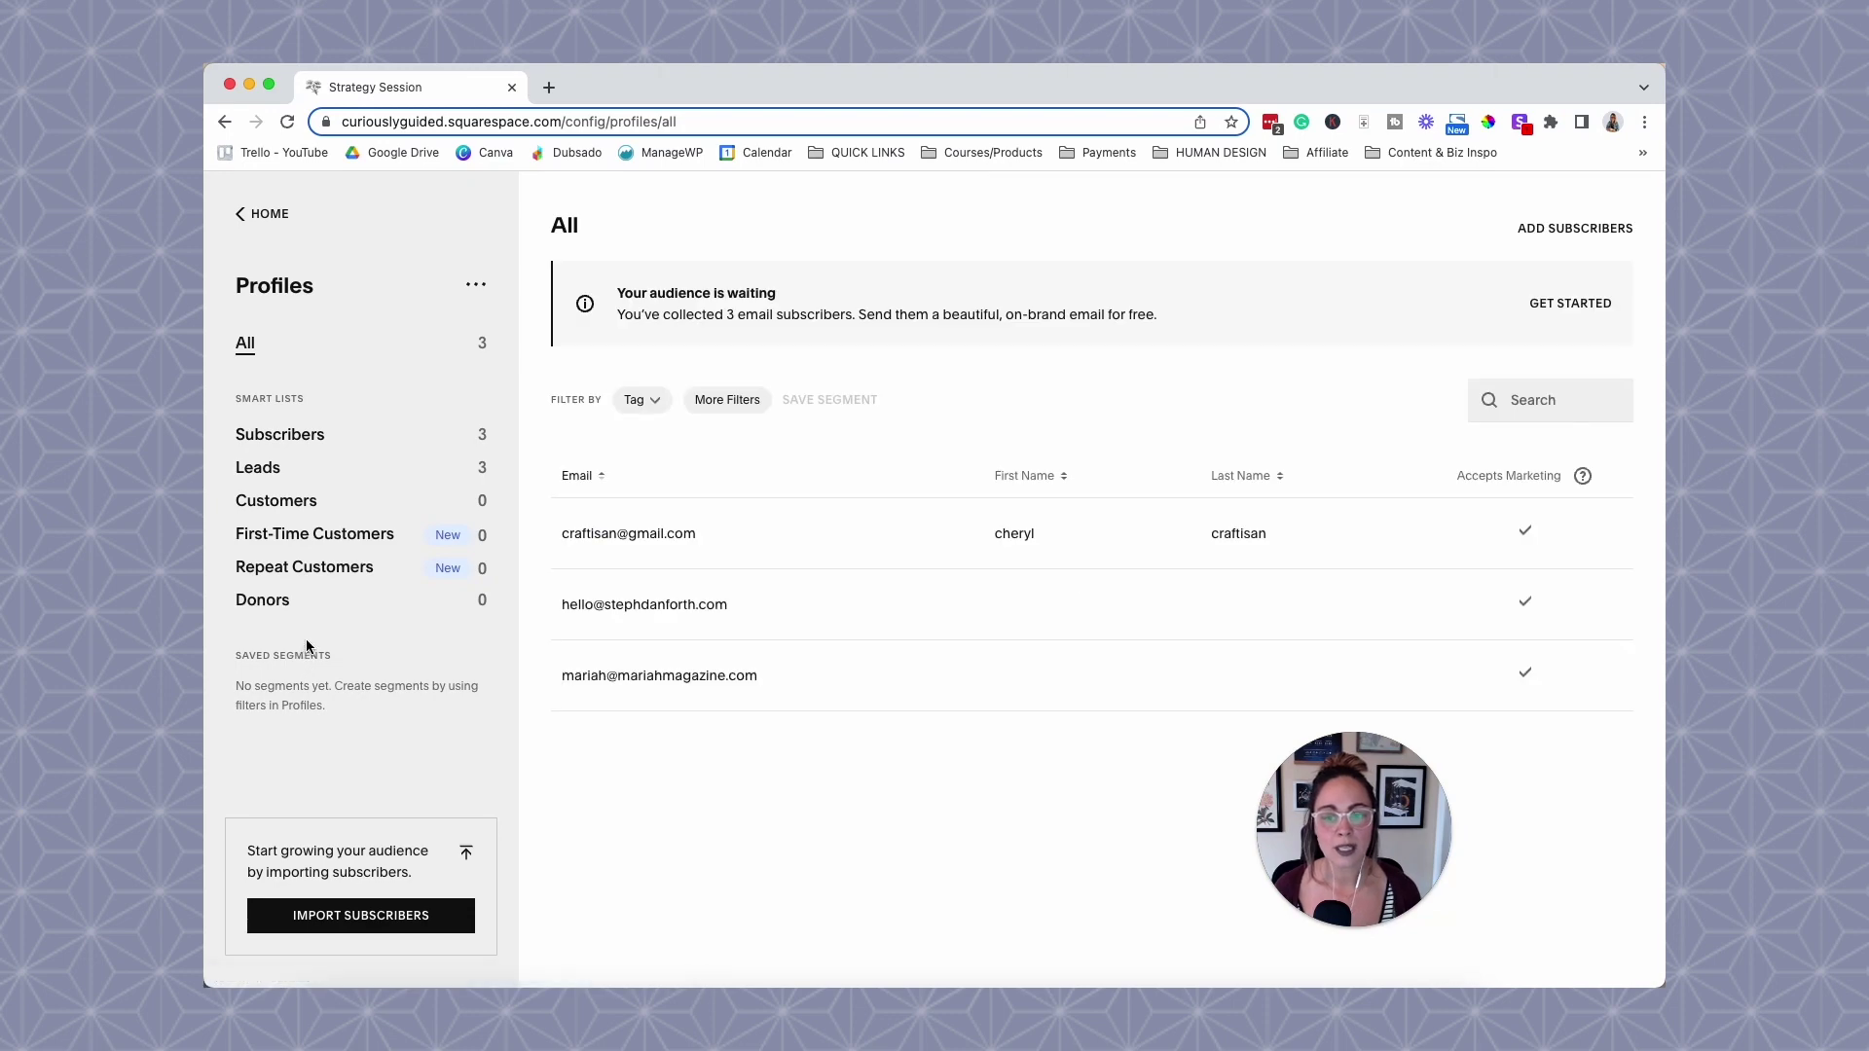
pyautogui.click(290, 216)
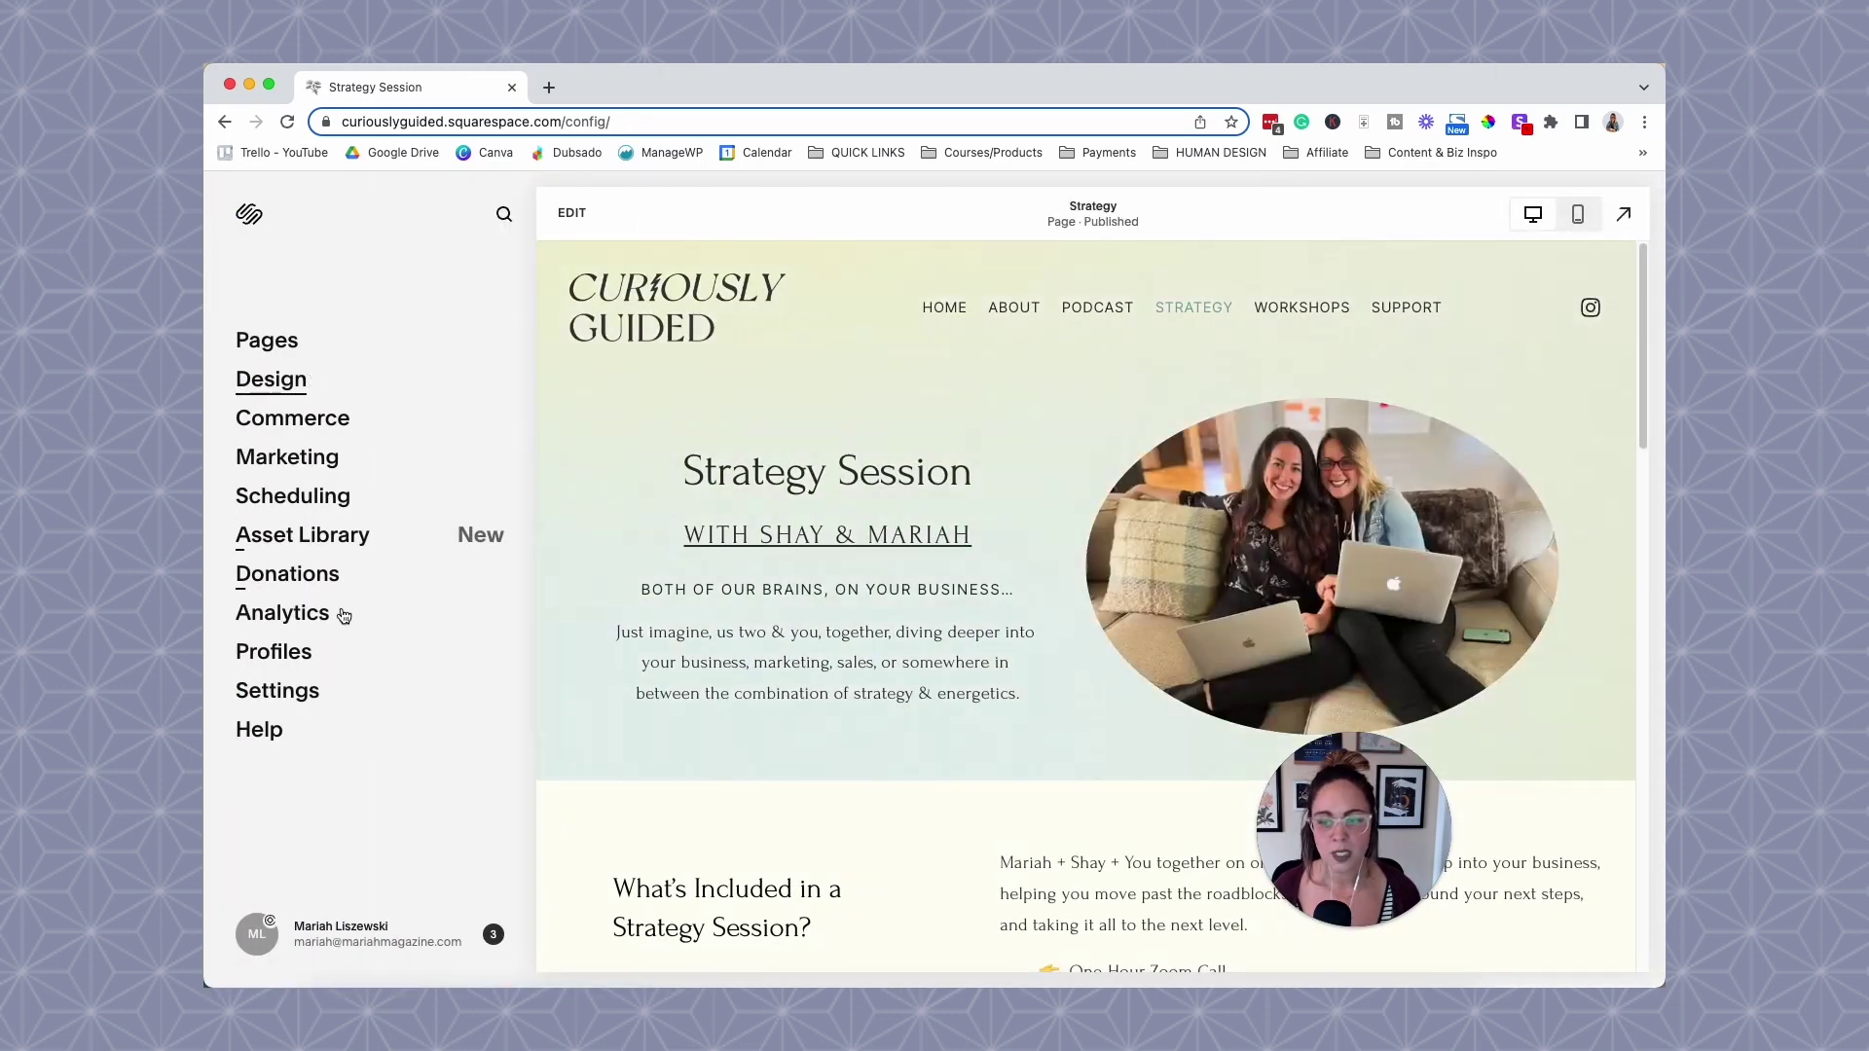
pyautogui.click(275, 693)
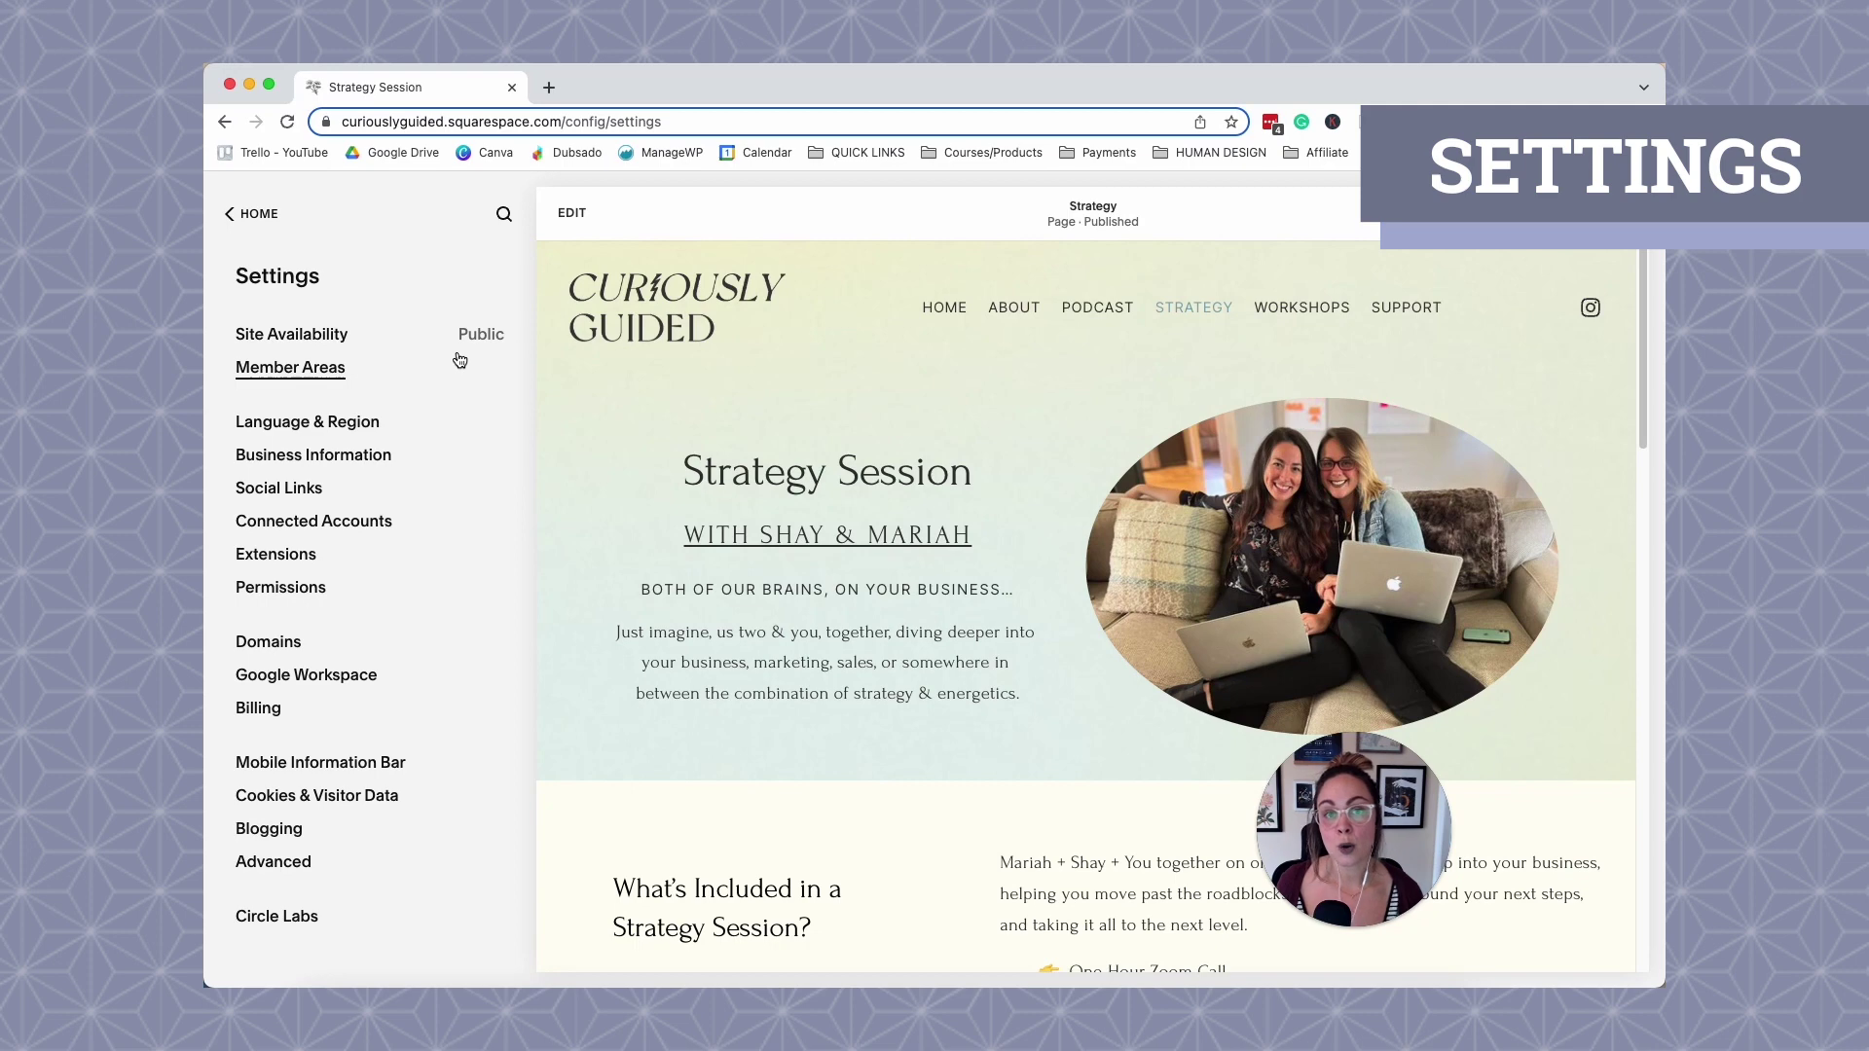
pyautogui.click(331, 341)
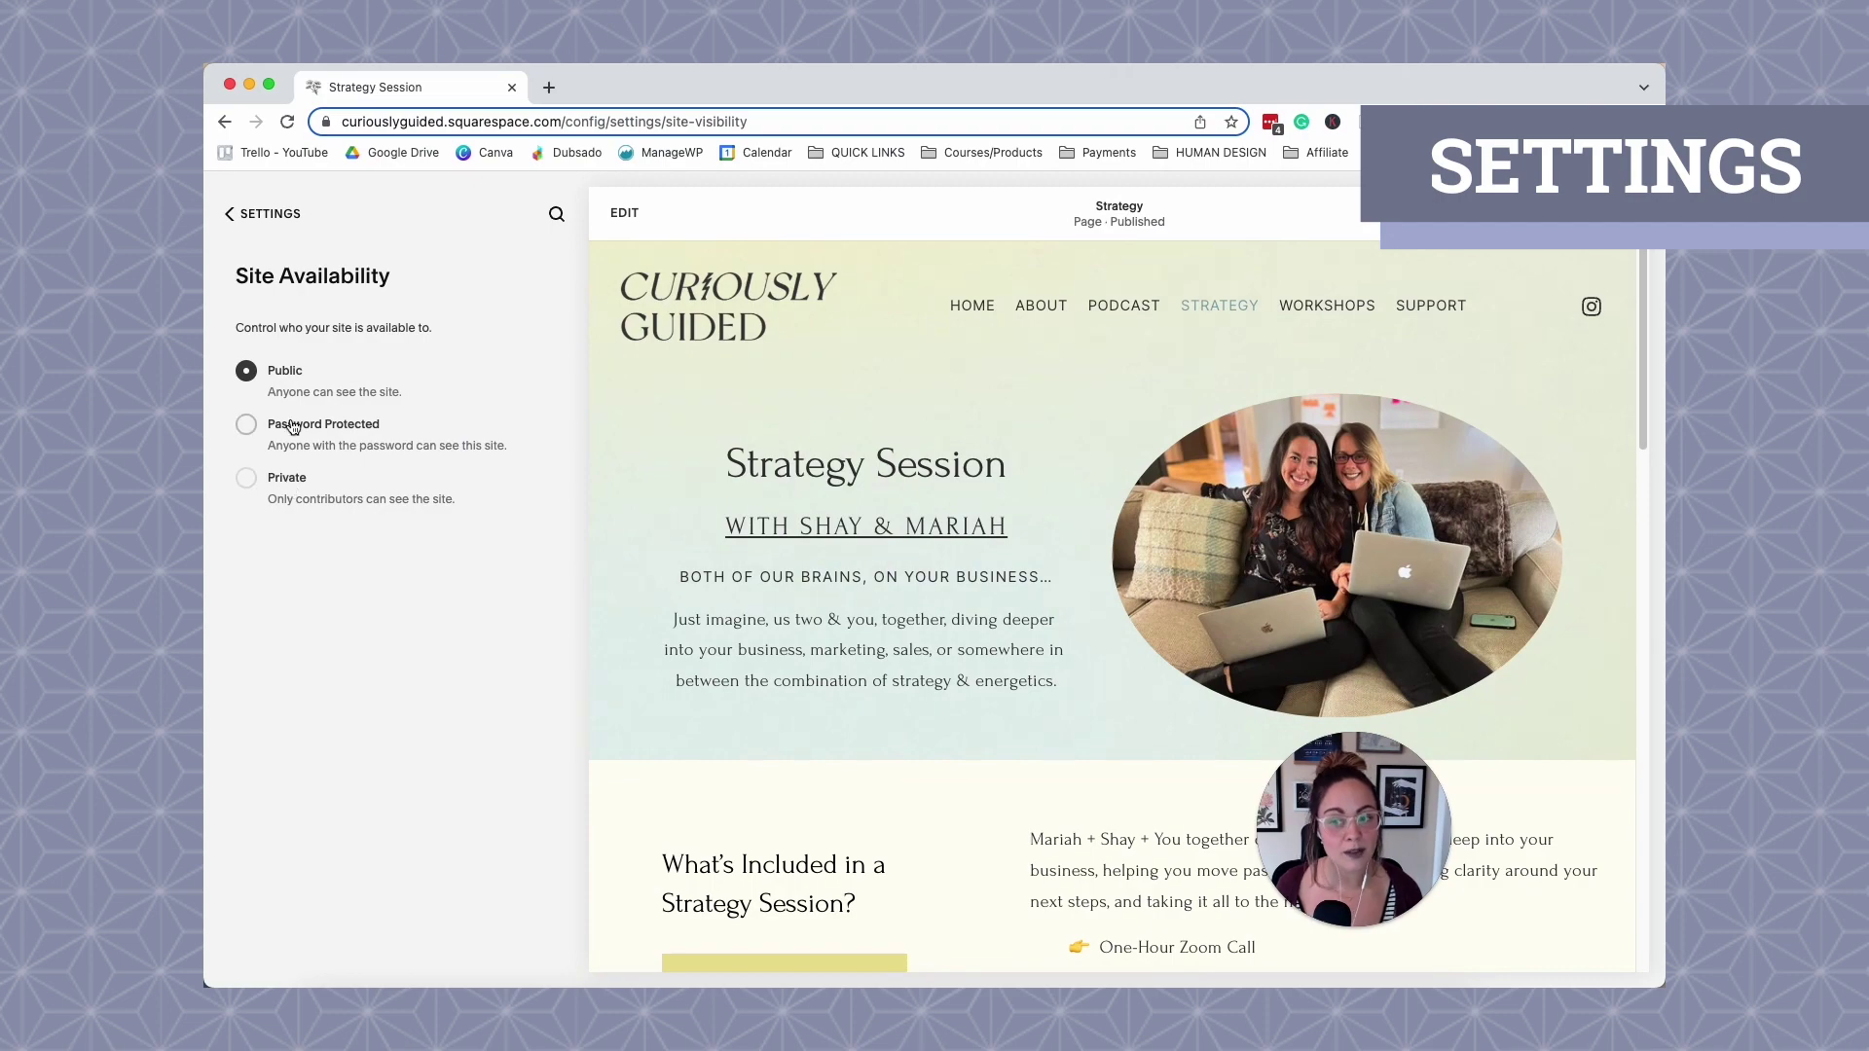
pyautogui.click(258, 213)
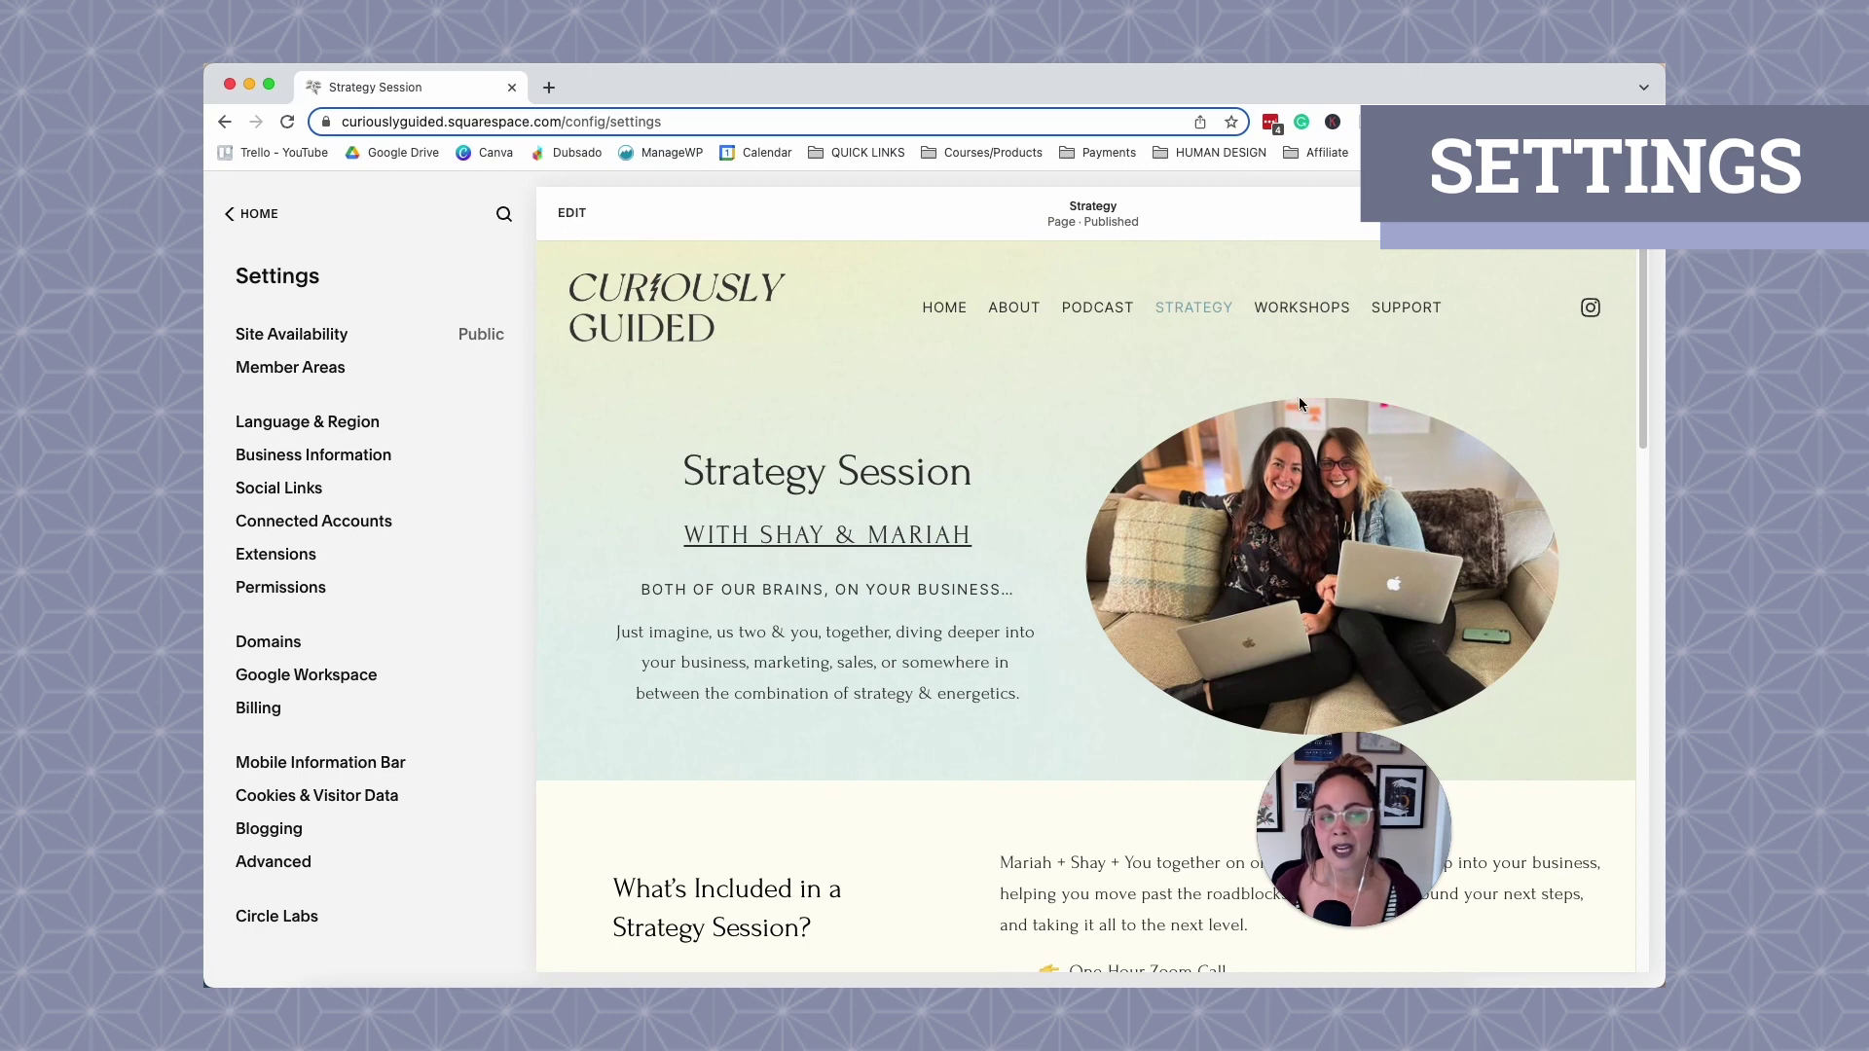
pyautogui.click(304, 499)
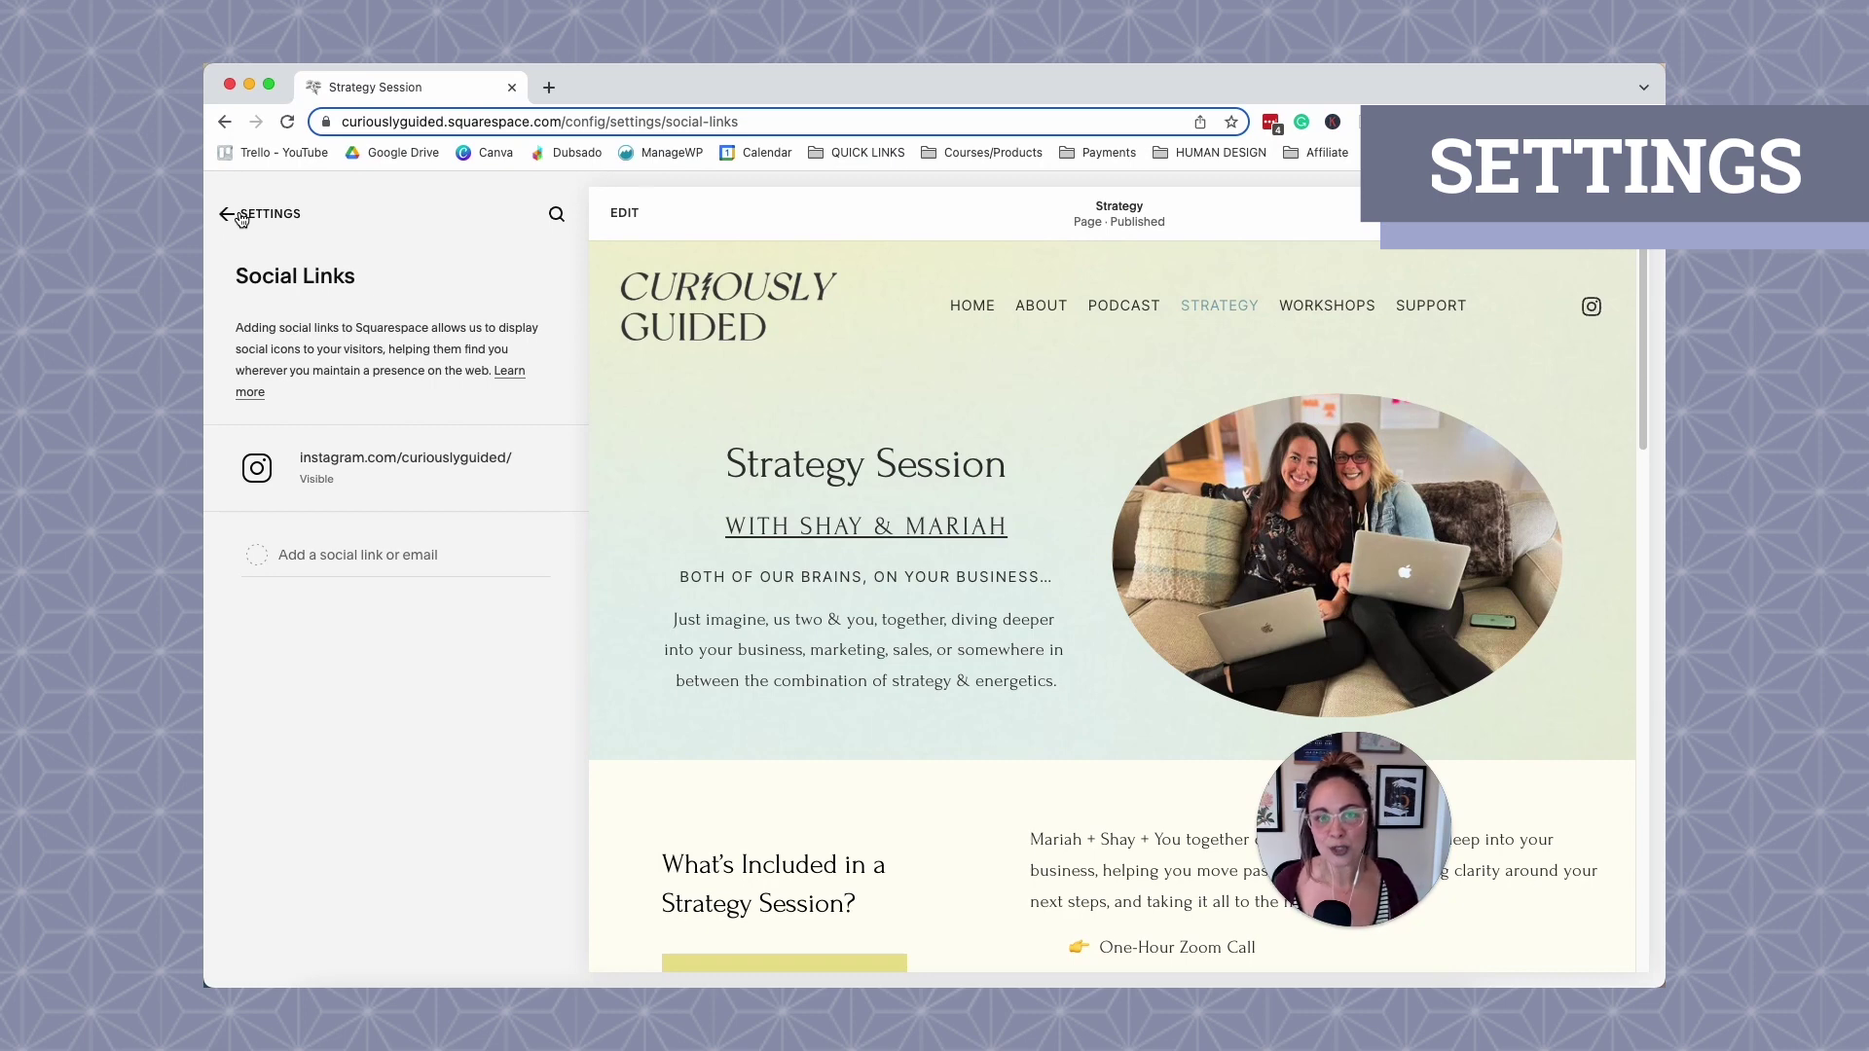
# Close Social Links and return to the full Settings list.
pyautogui.click(289, 214)
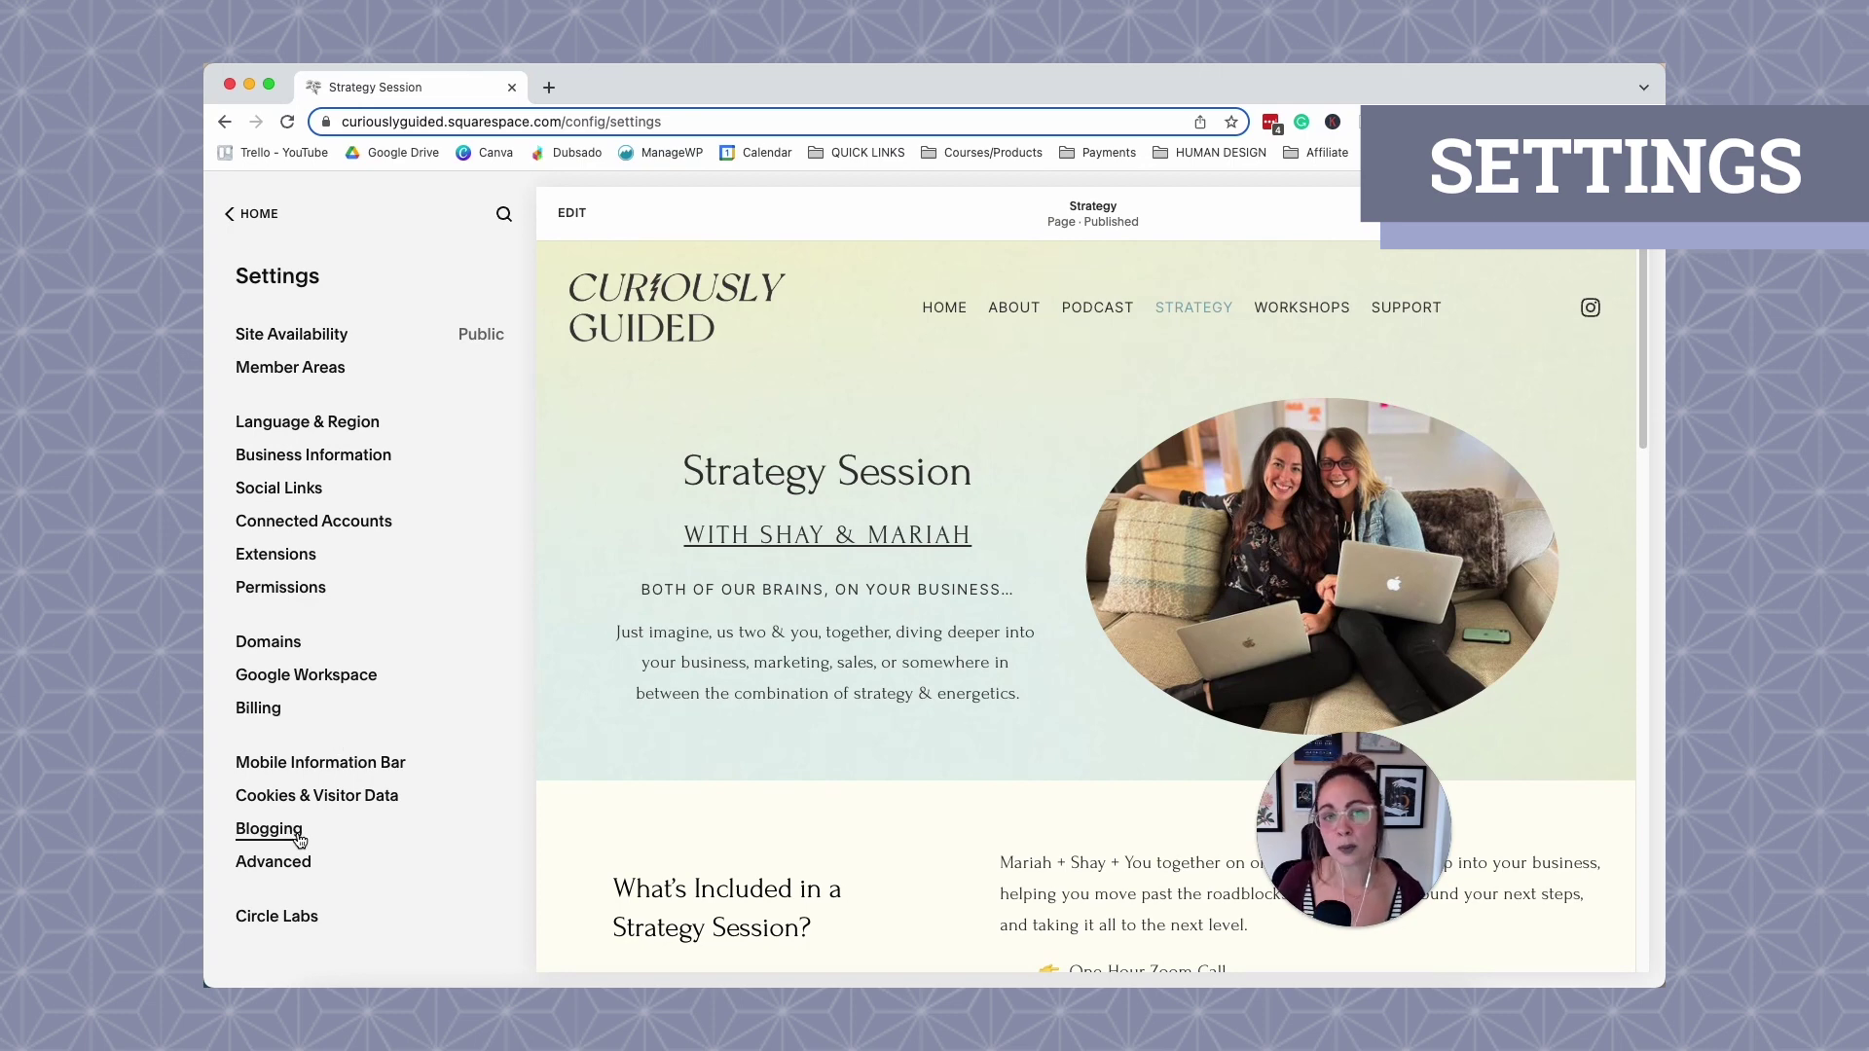
pyautogui.click(273, 862)
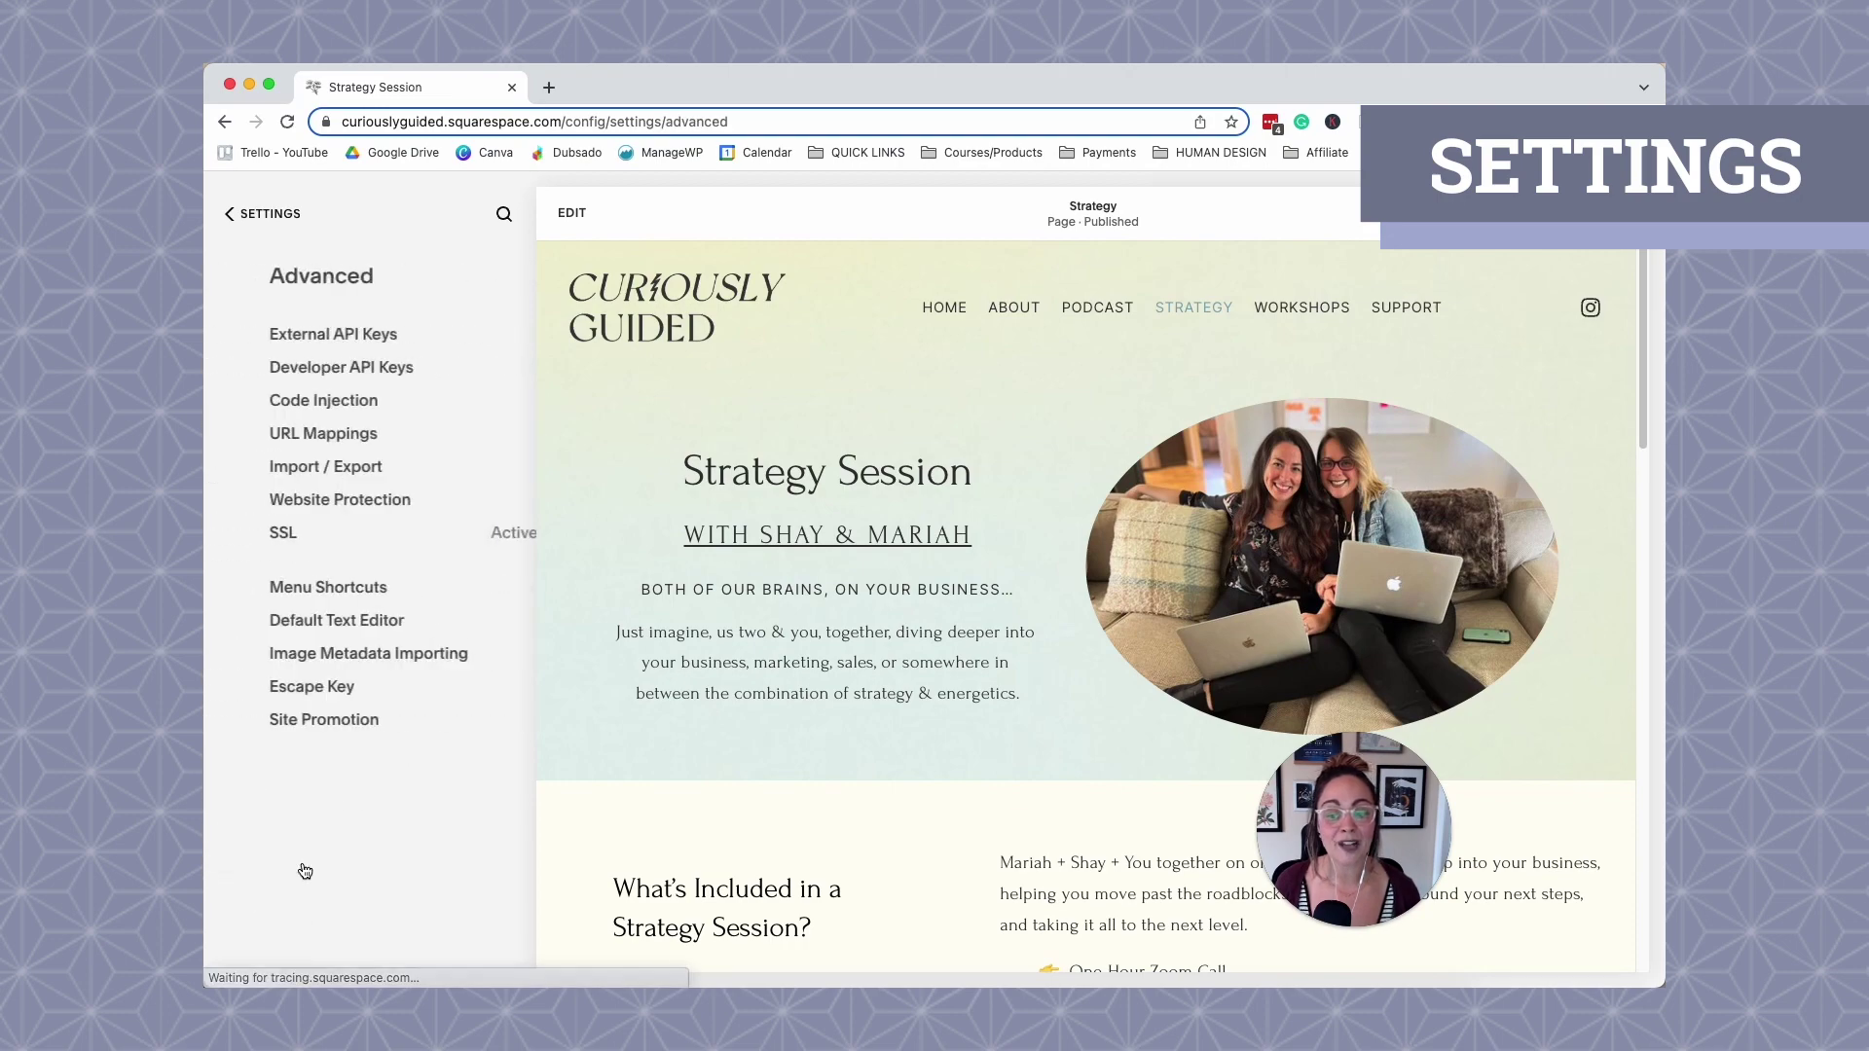
pyautogui.click(327, 335)
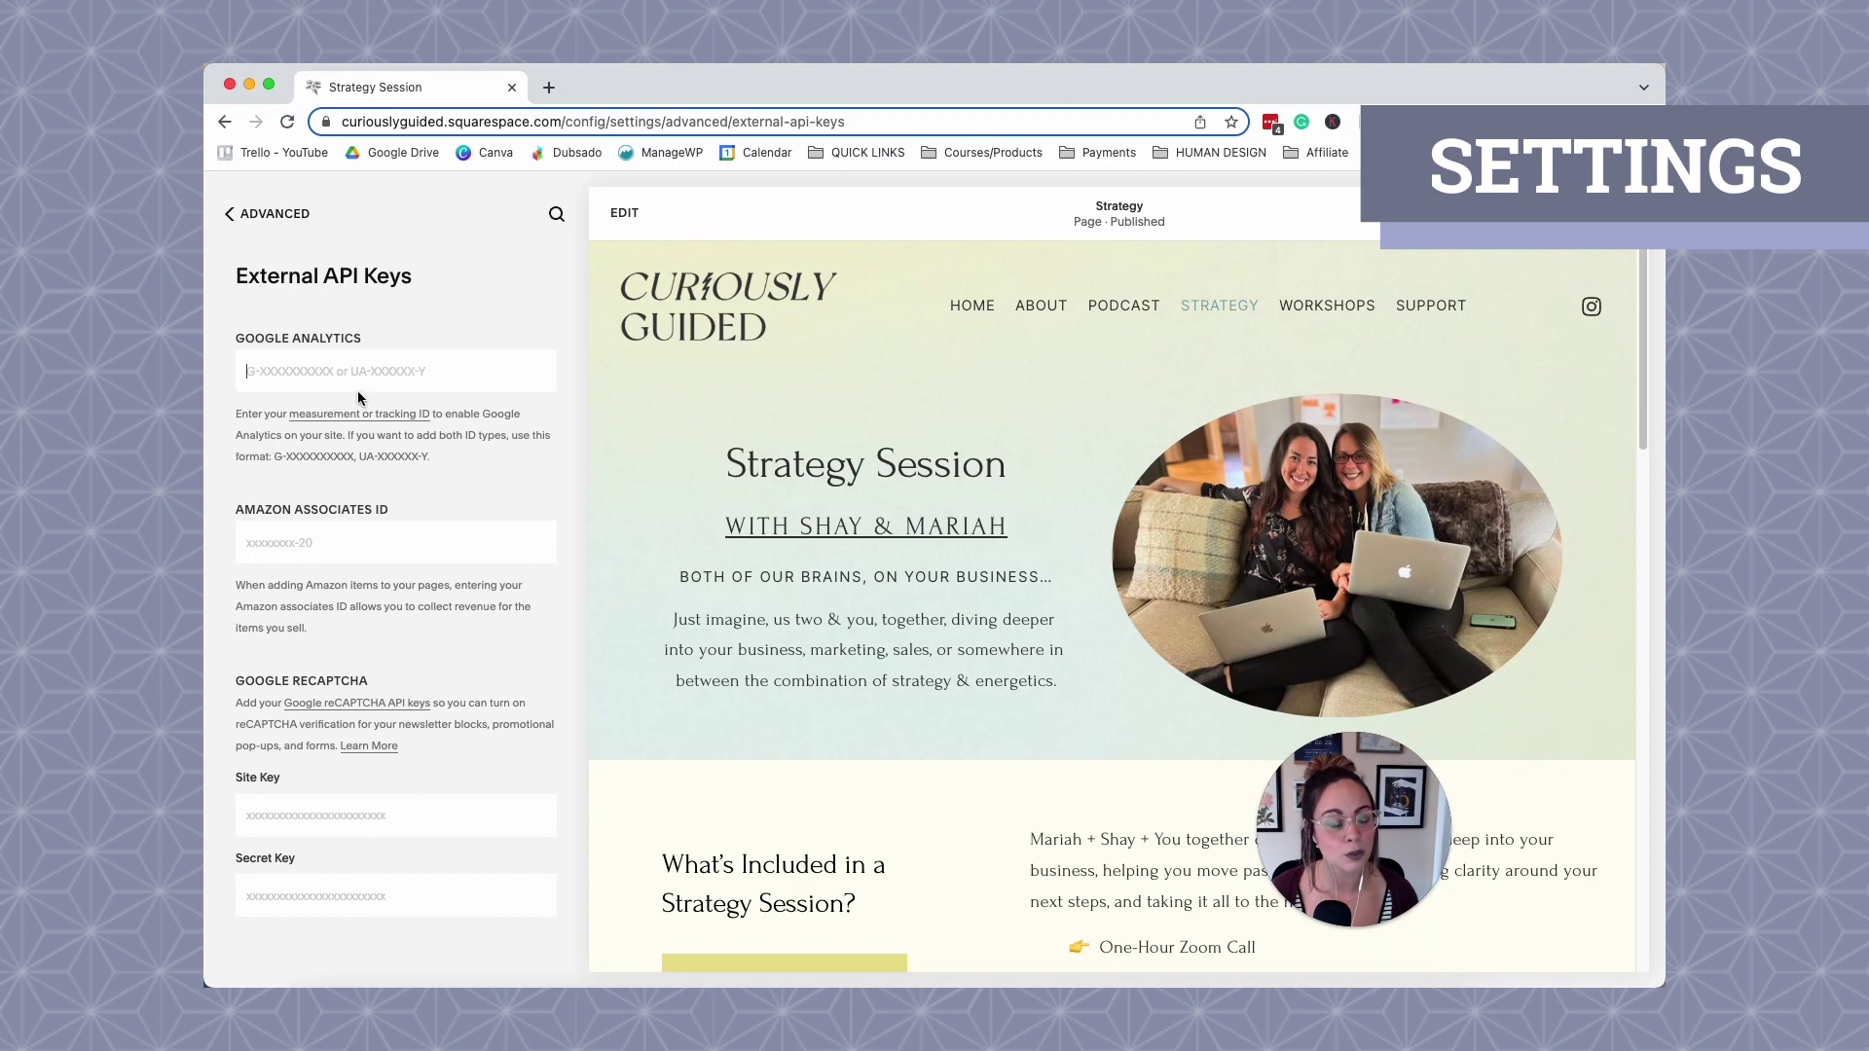
pyautogui.click(238, 215)
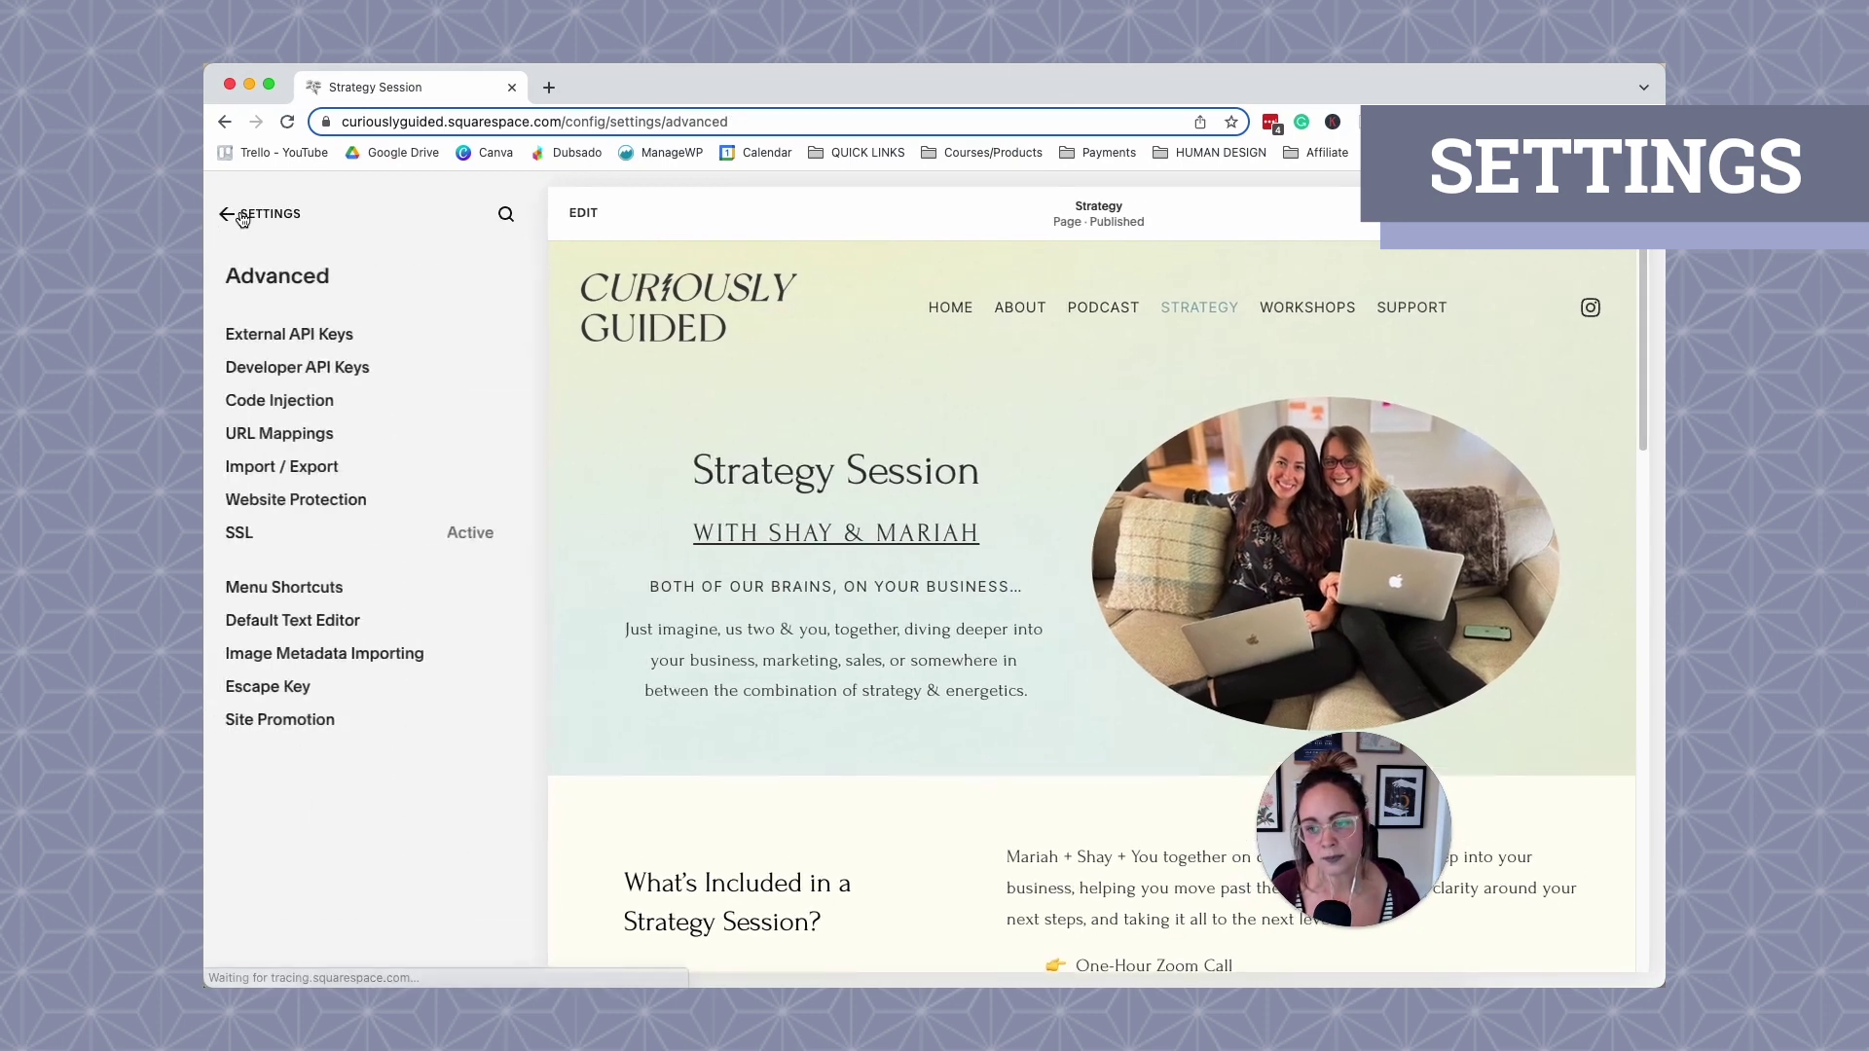
pyautogui.click(311, 400)
pyautogui.scroll(-1, 408, 582)
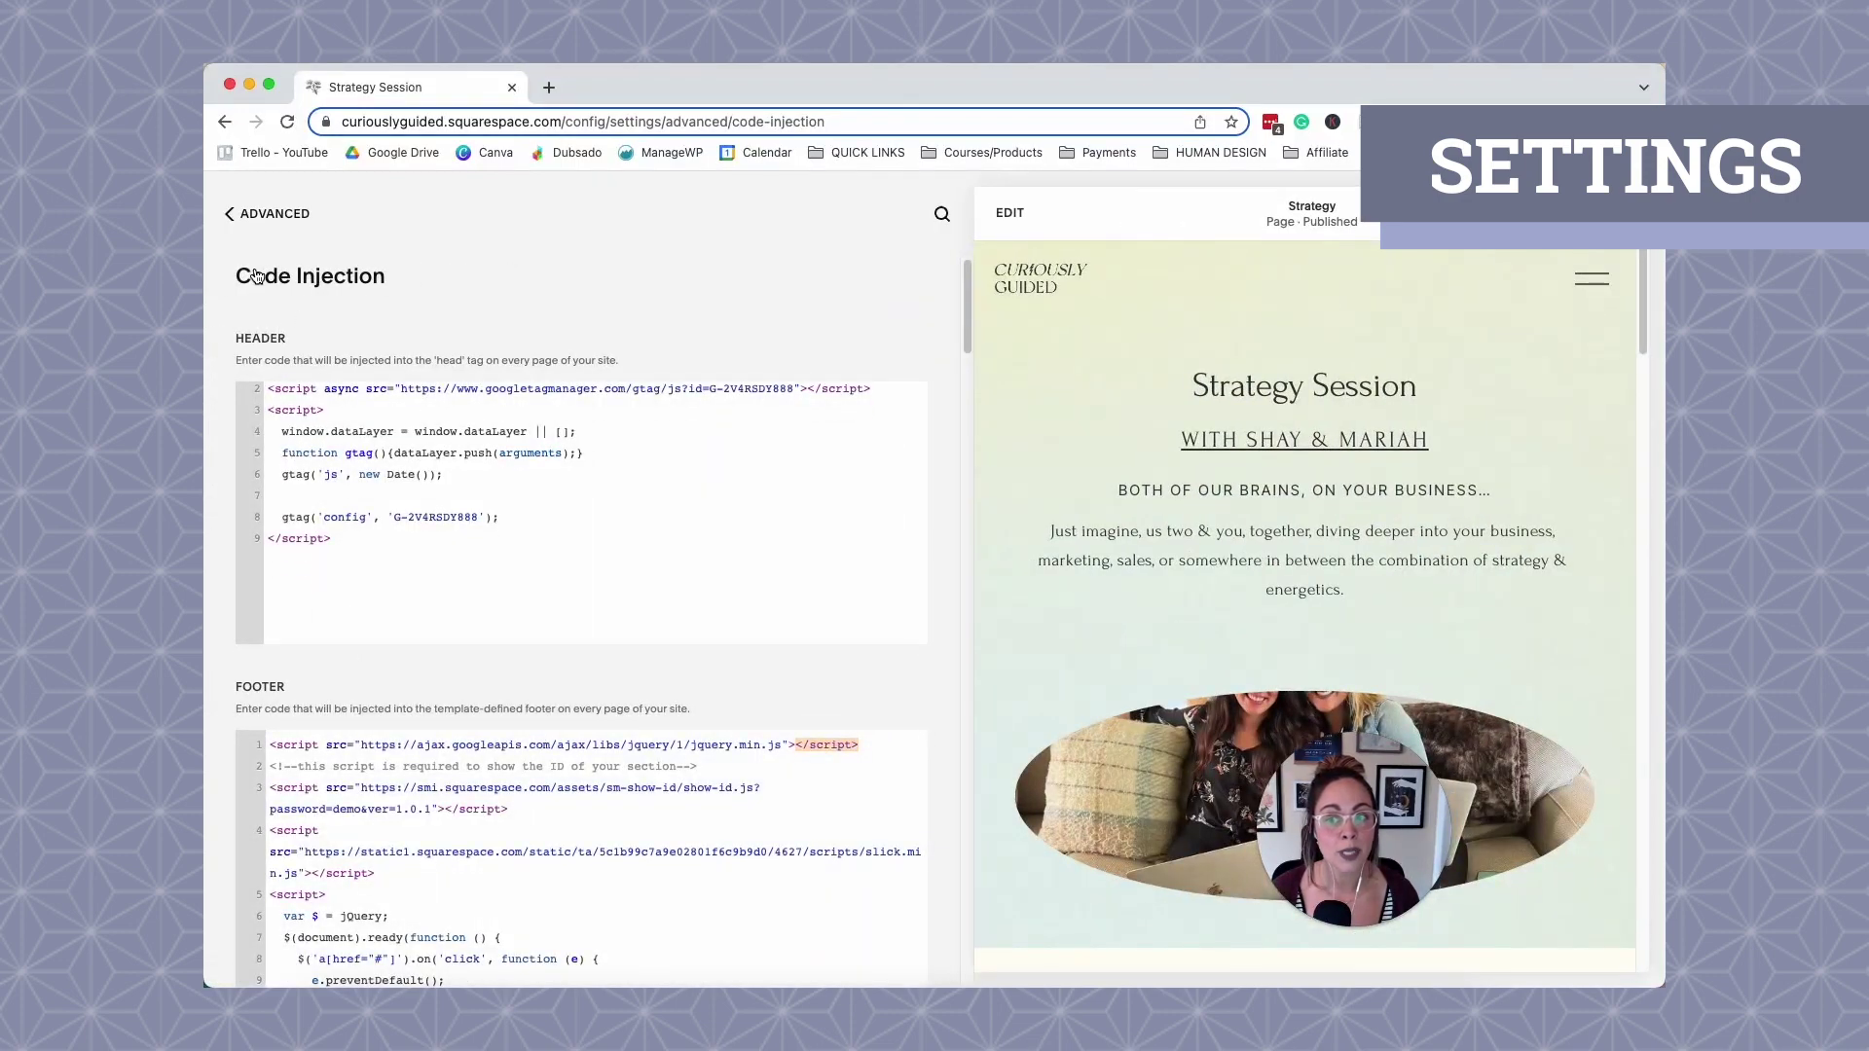
pyautogui.click(235, 215)
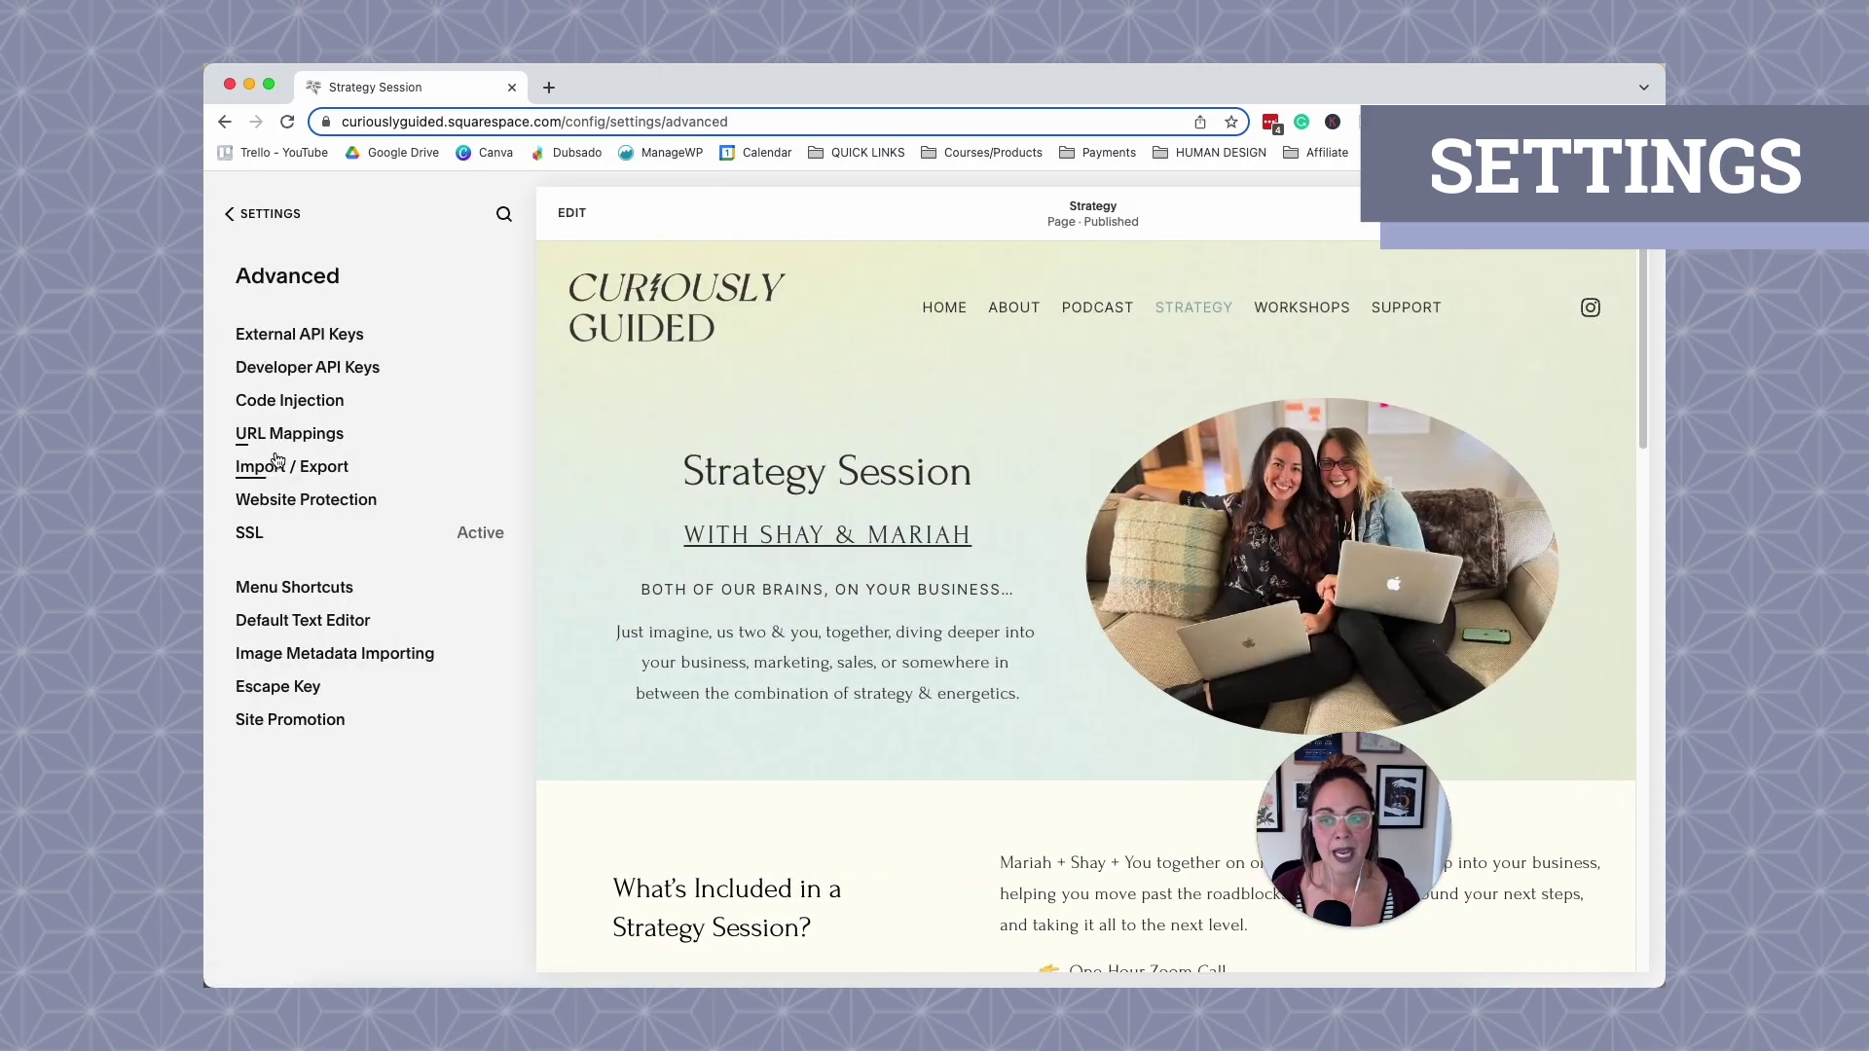
pyautogui.click(276, 431)
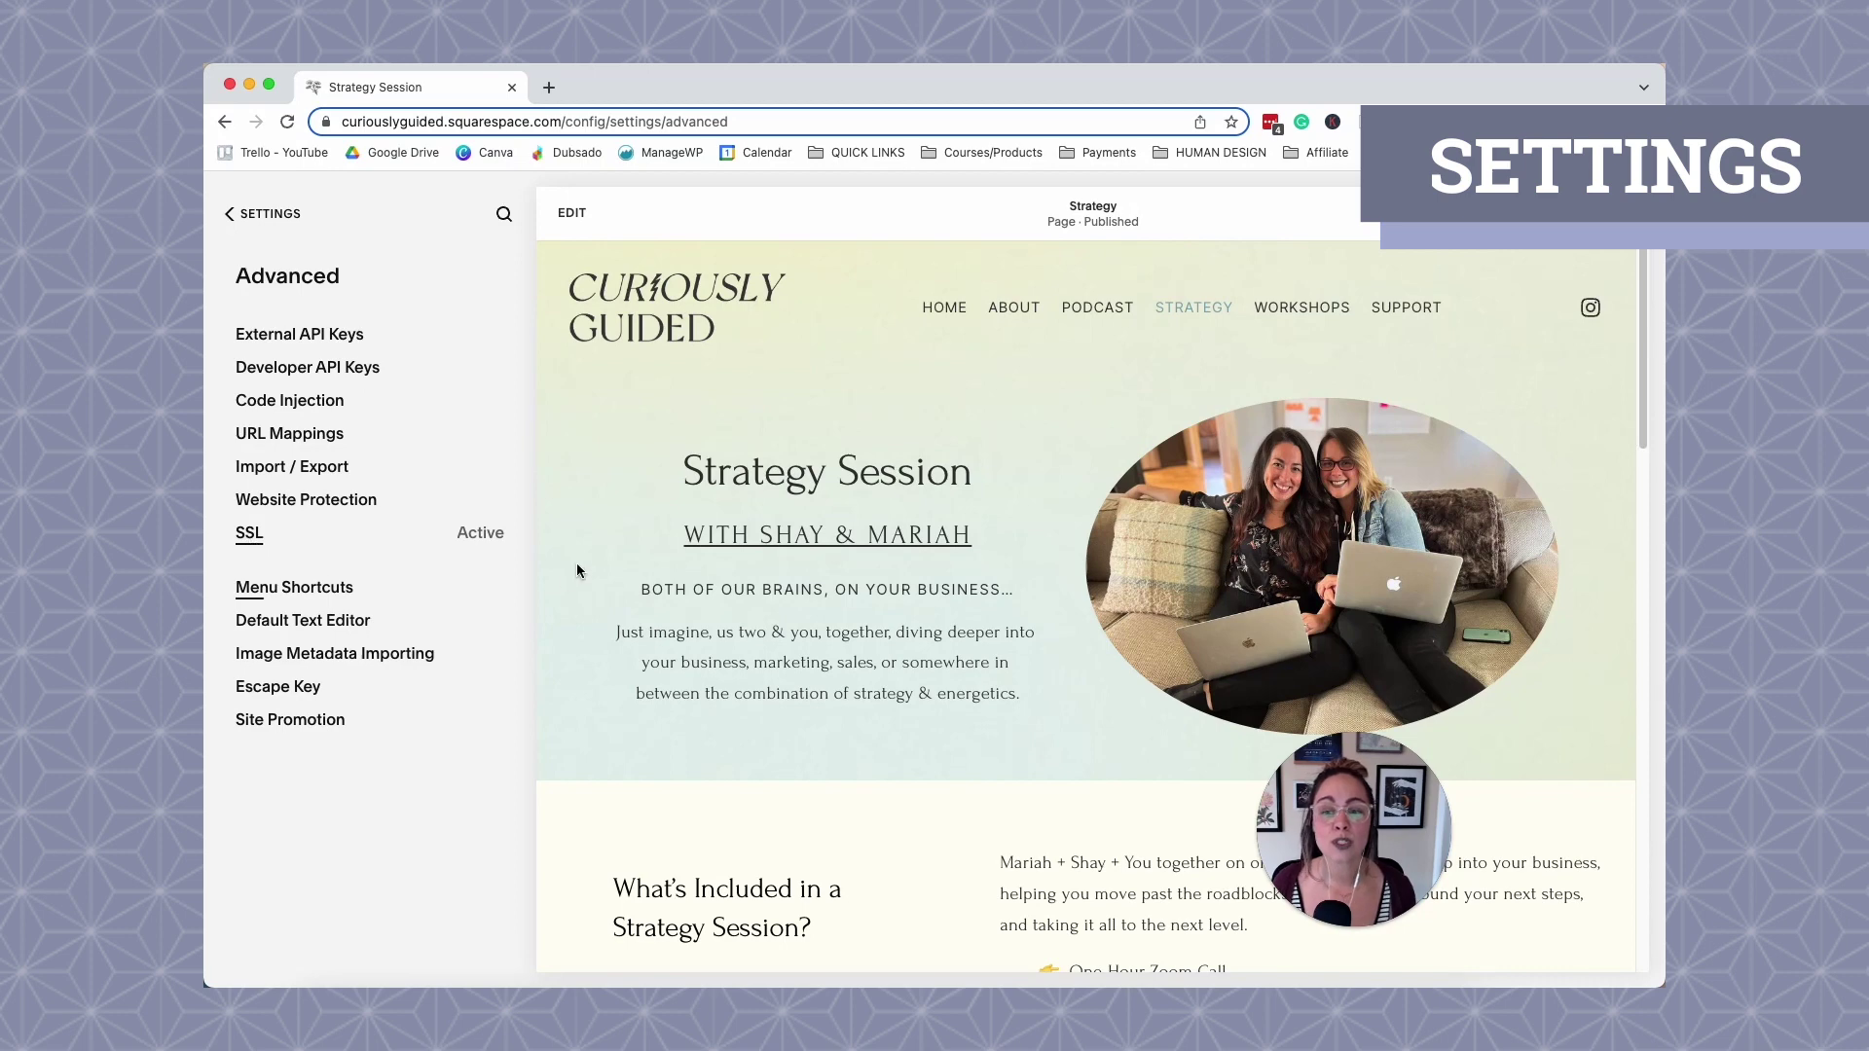
pyautogui.click(259, 213)
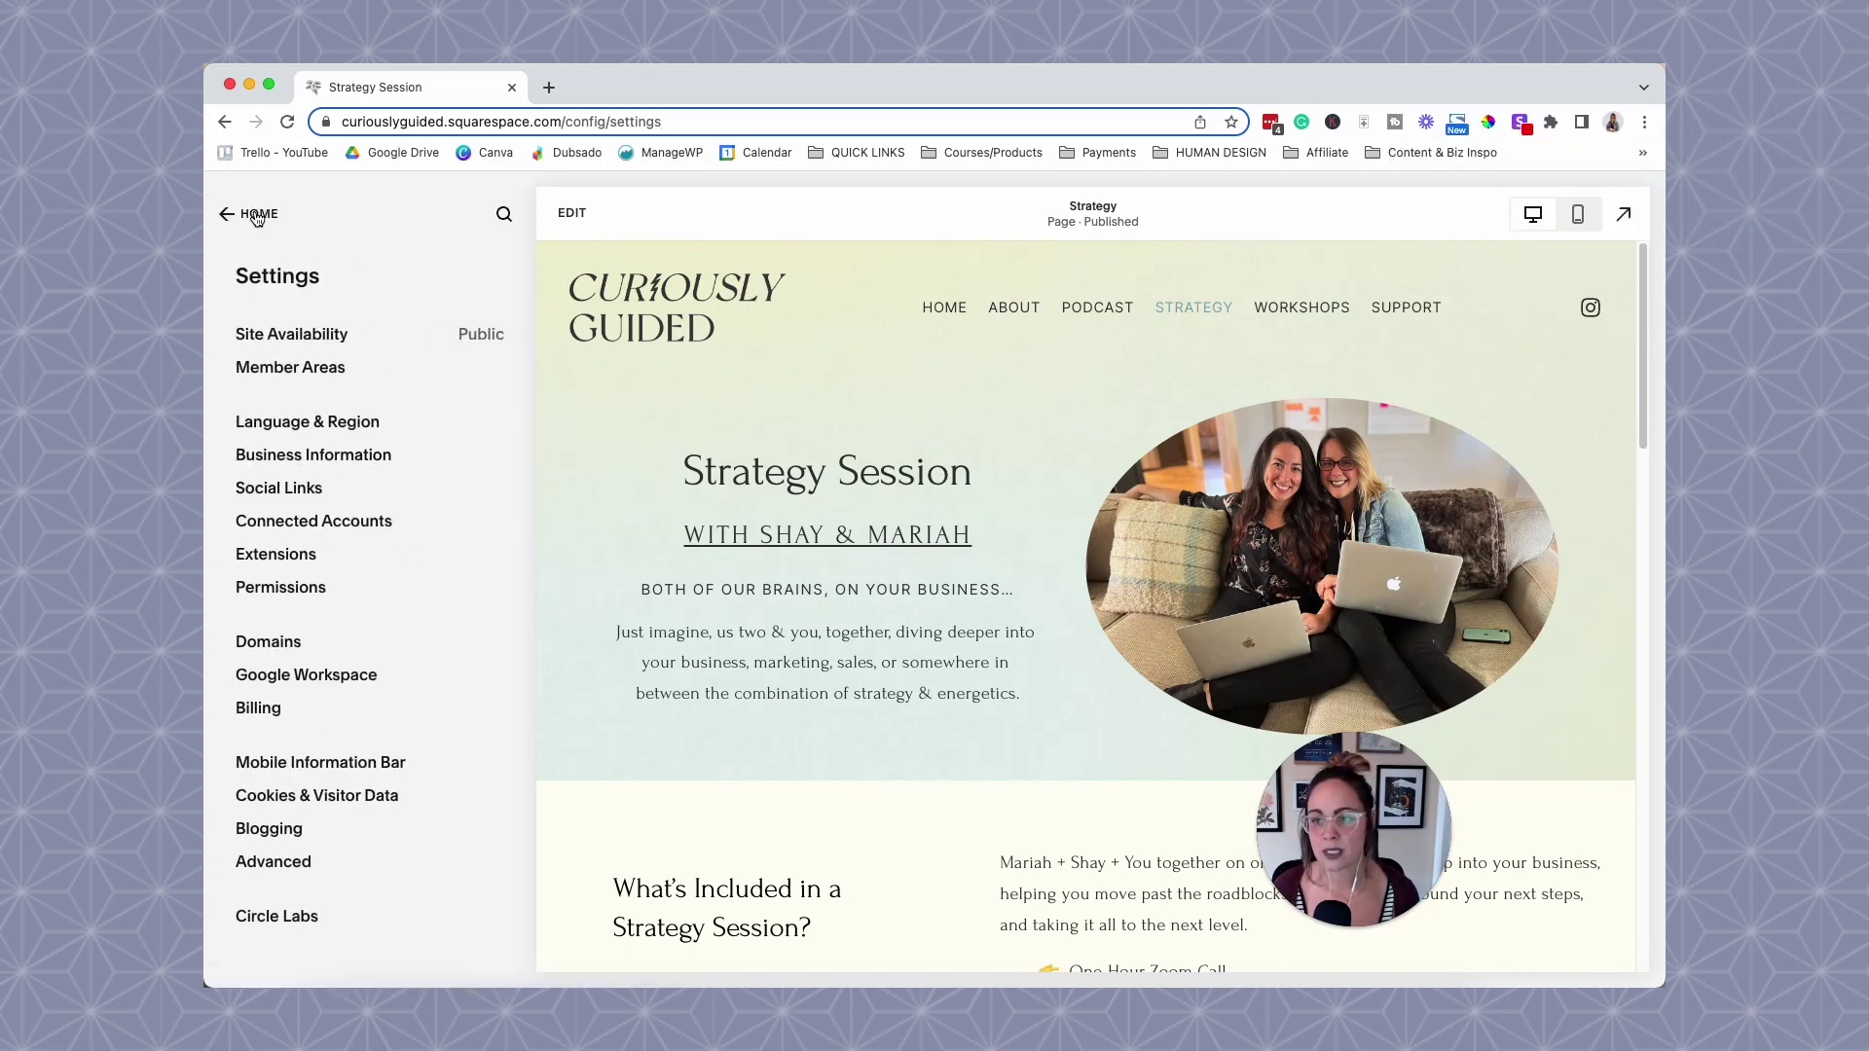
# Review the Help panel links and select the Version 7.1 text, then return to the main menu.
pyautogui.click(259, 213)
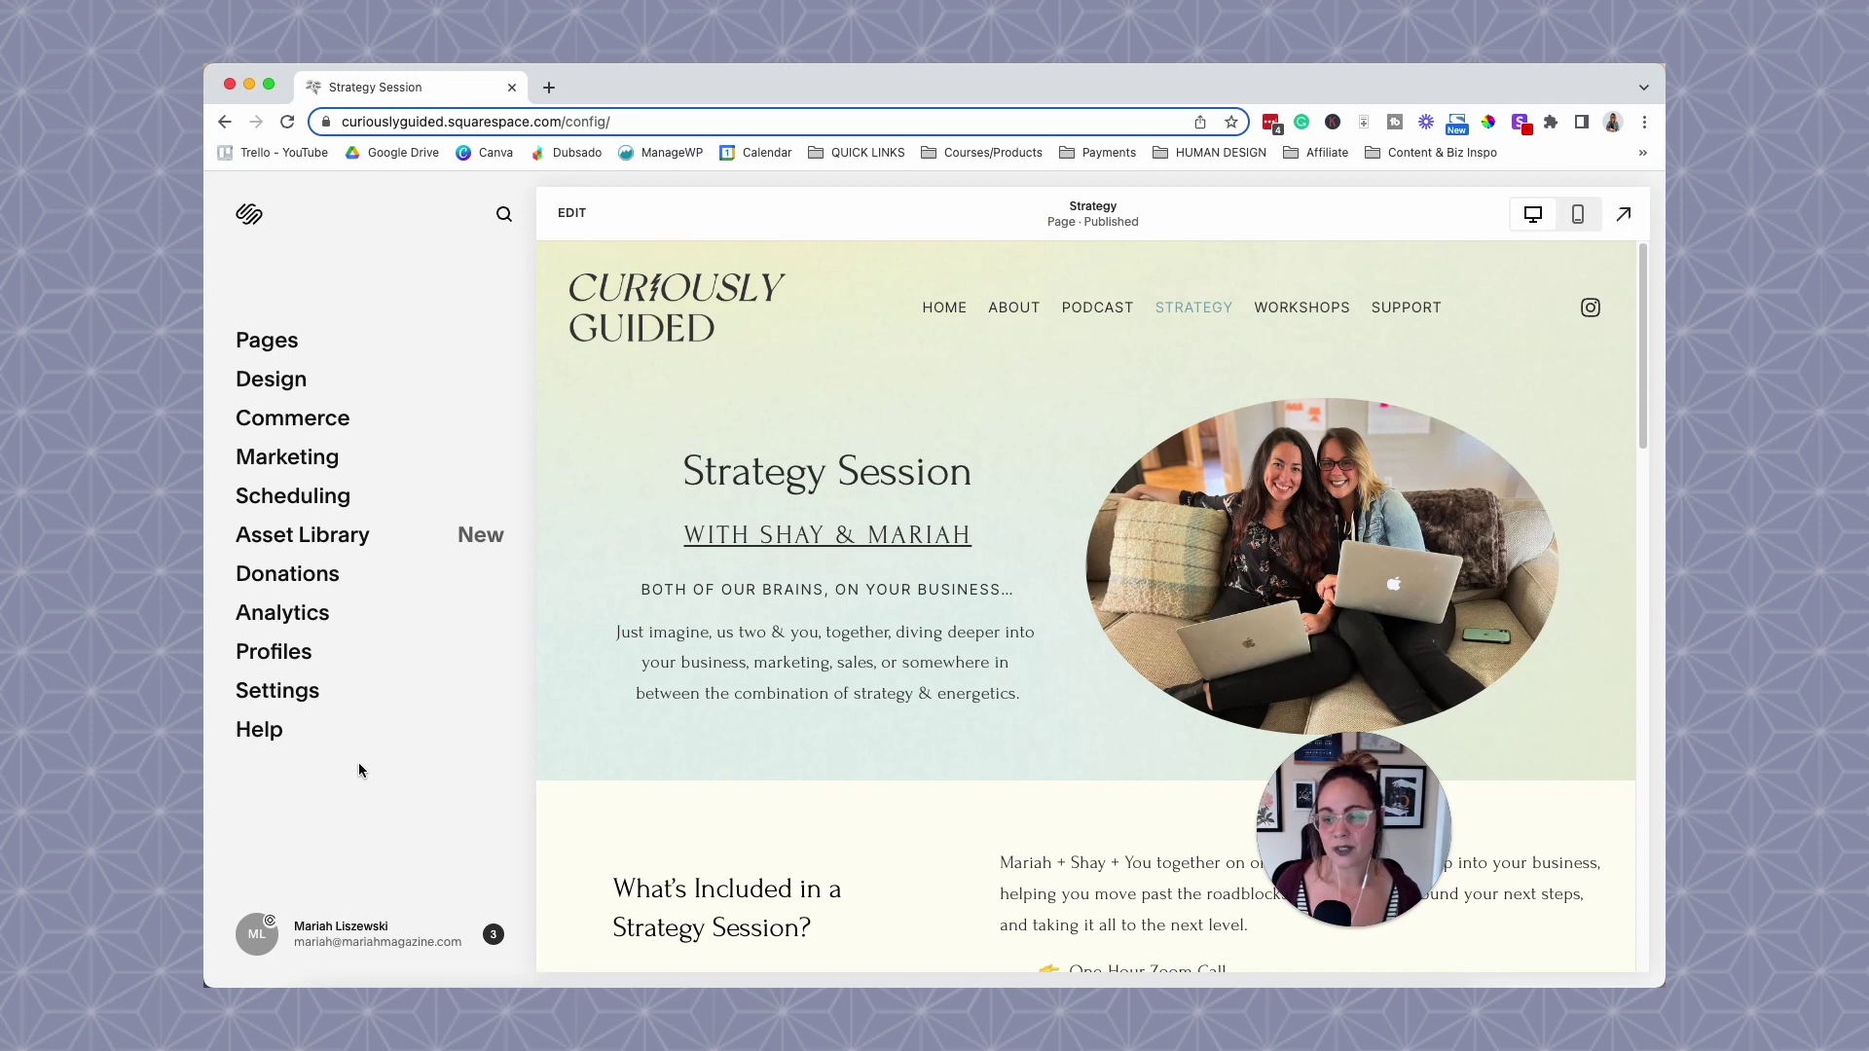
pyautogui.click(261, 731)
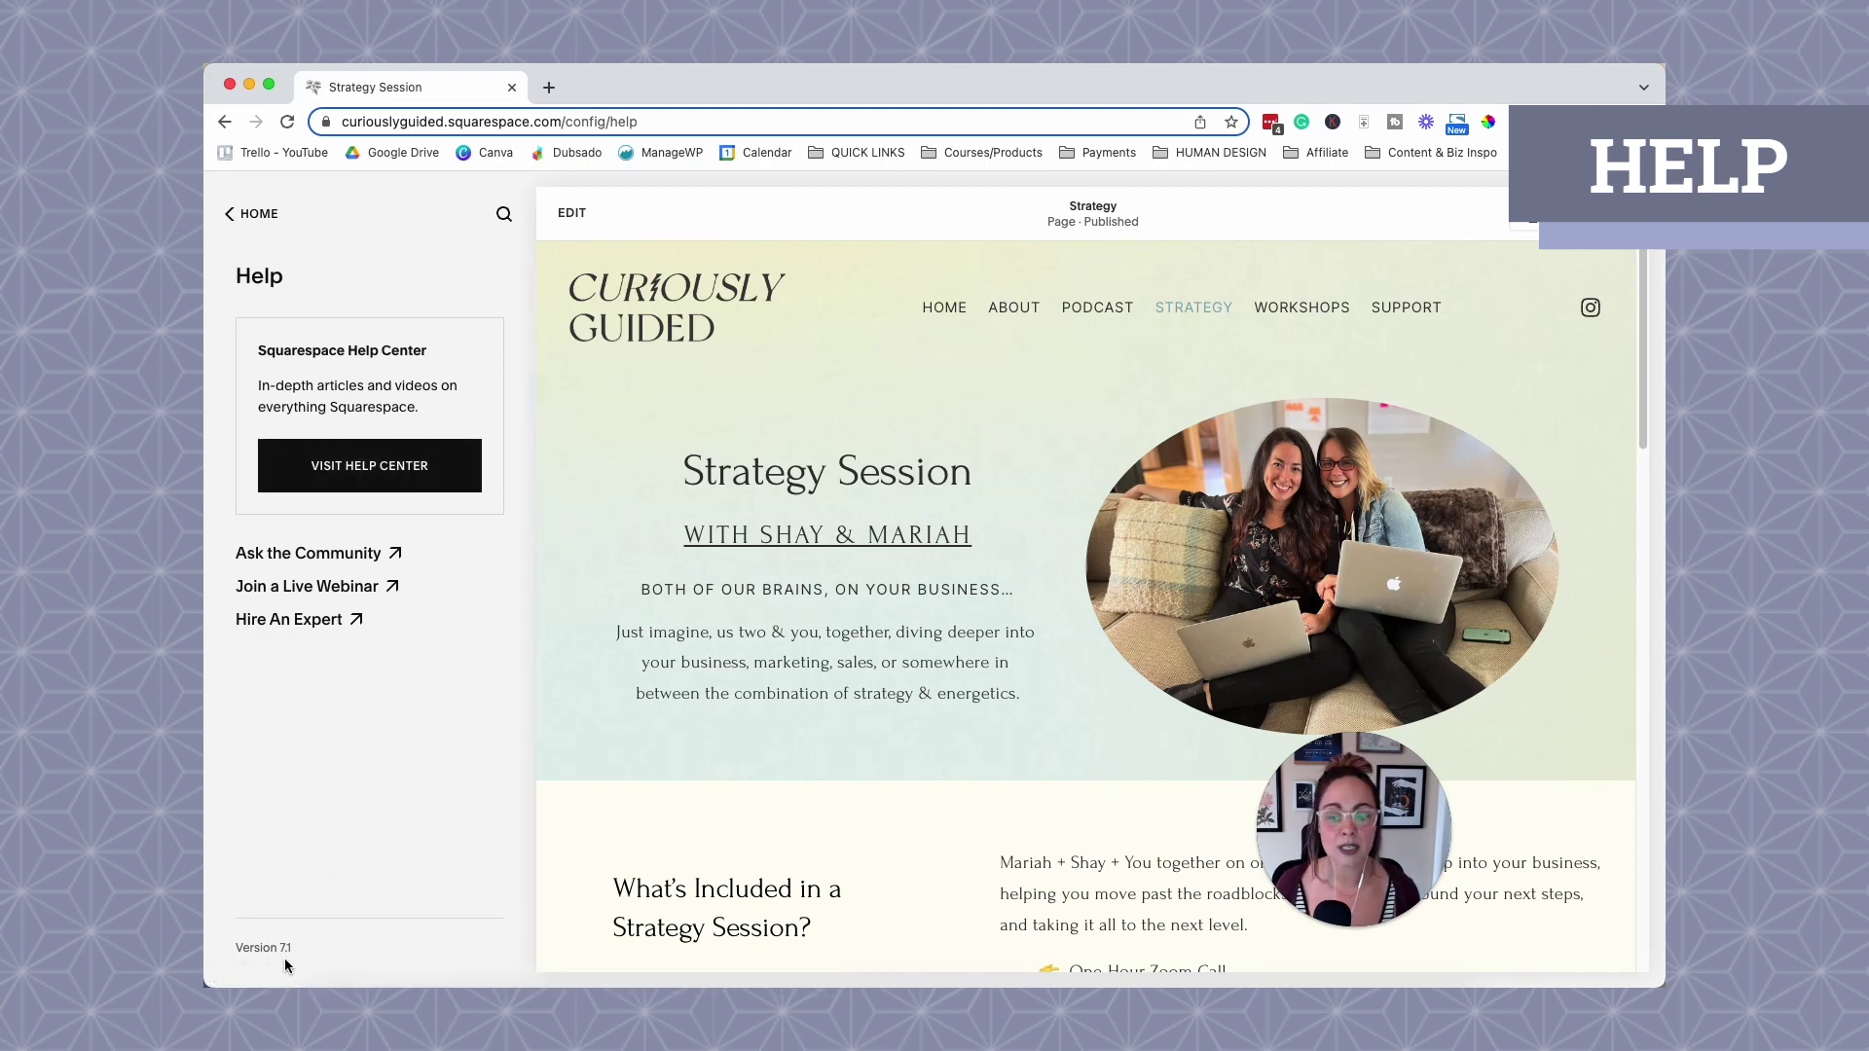
pyautogui.moveTo(284, 958); pyautogui.dragTo(314, 913)
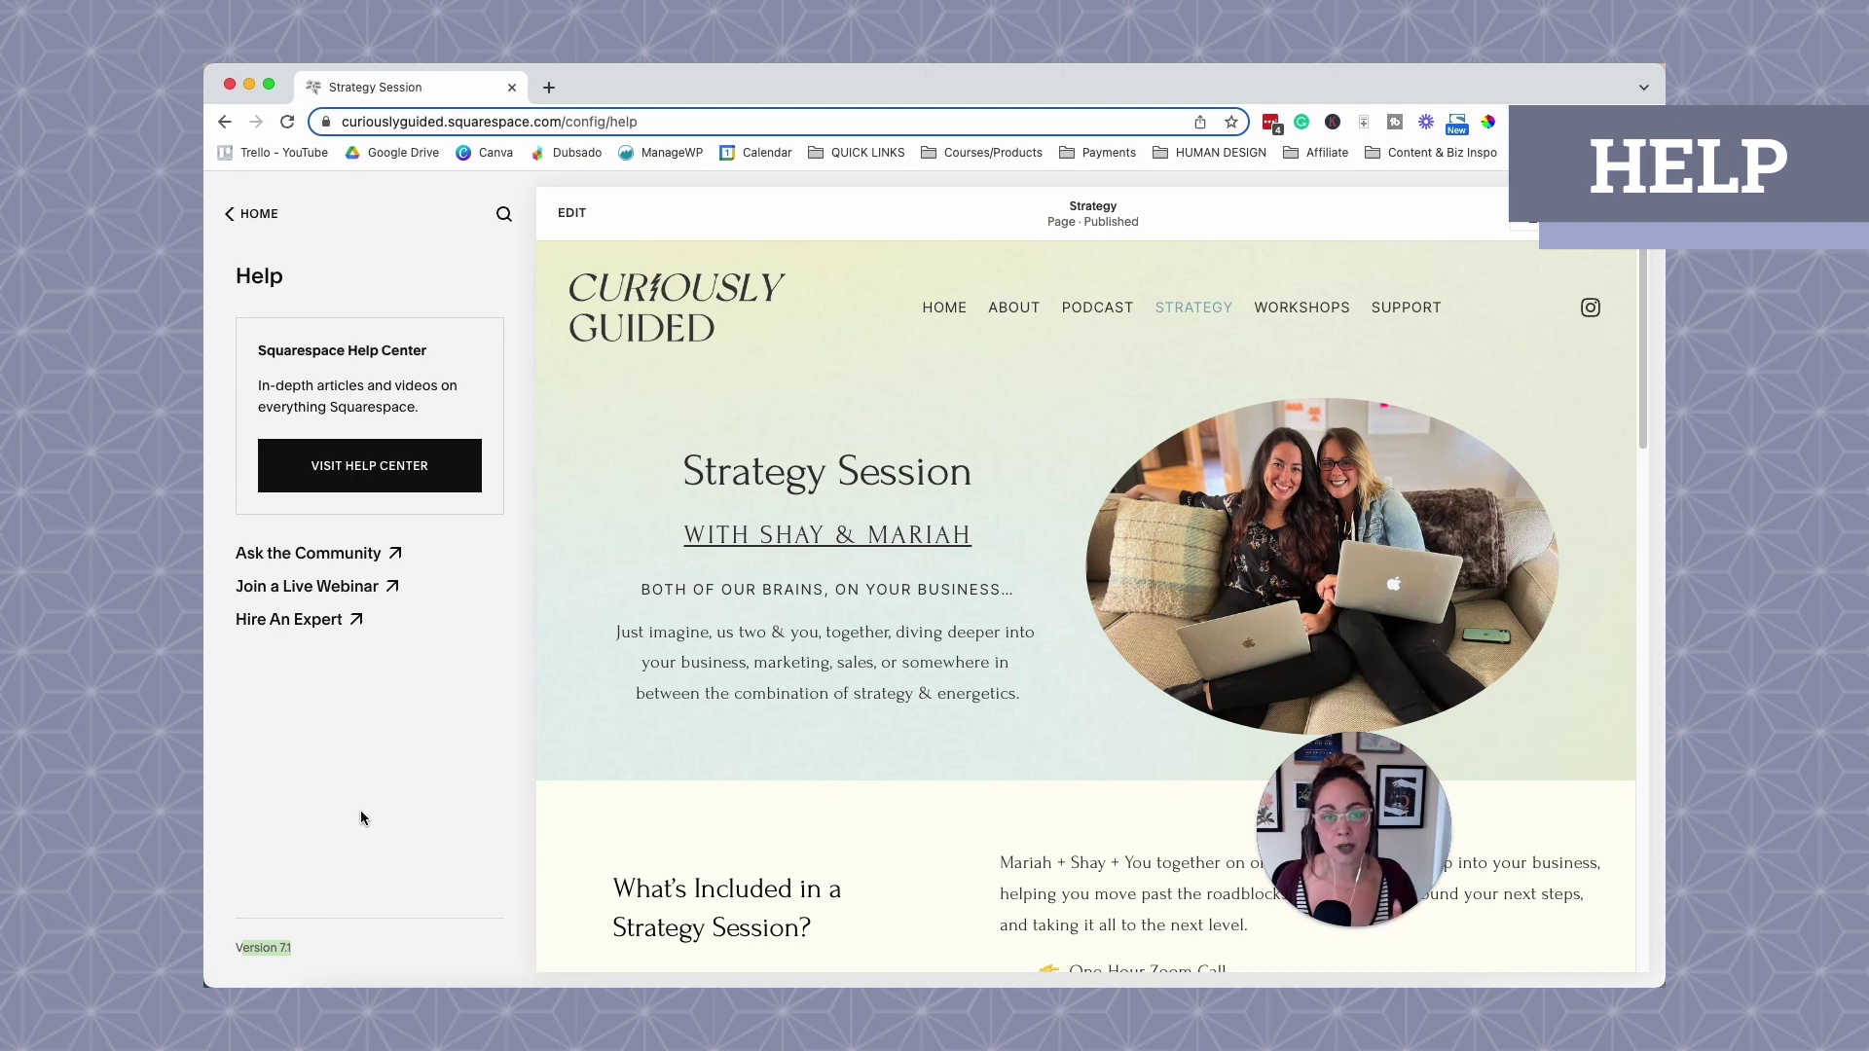
pyautogui.click(343, 912)
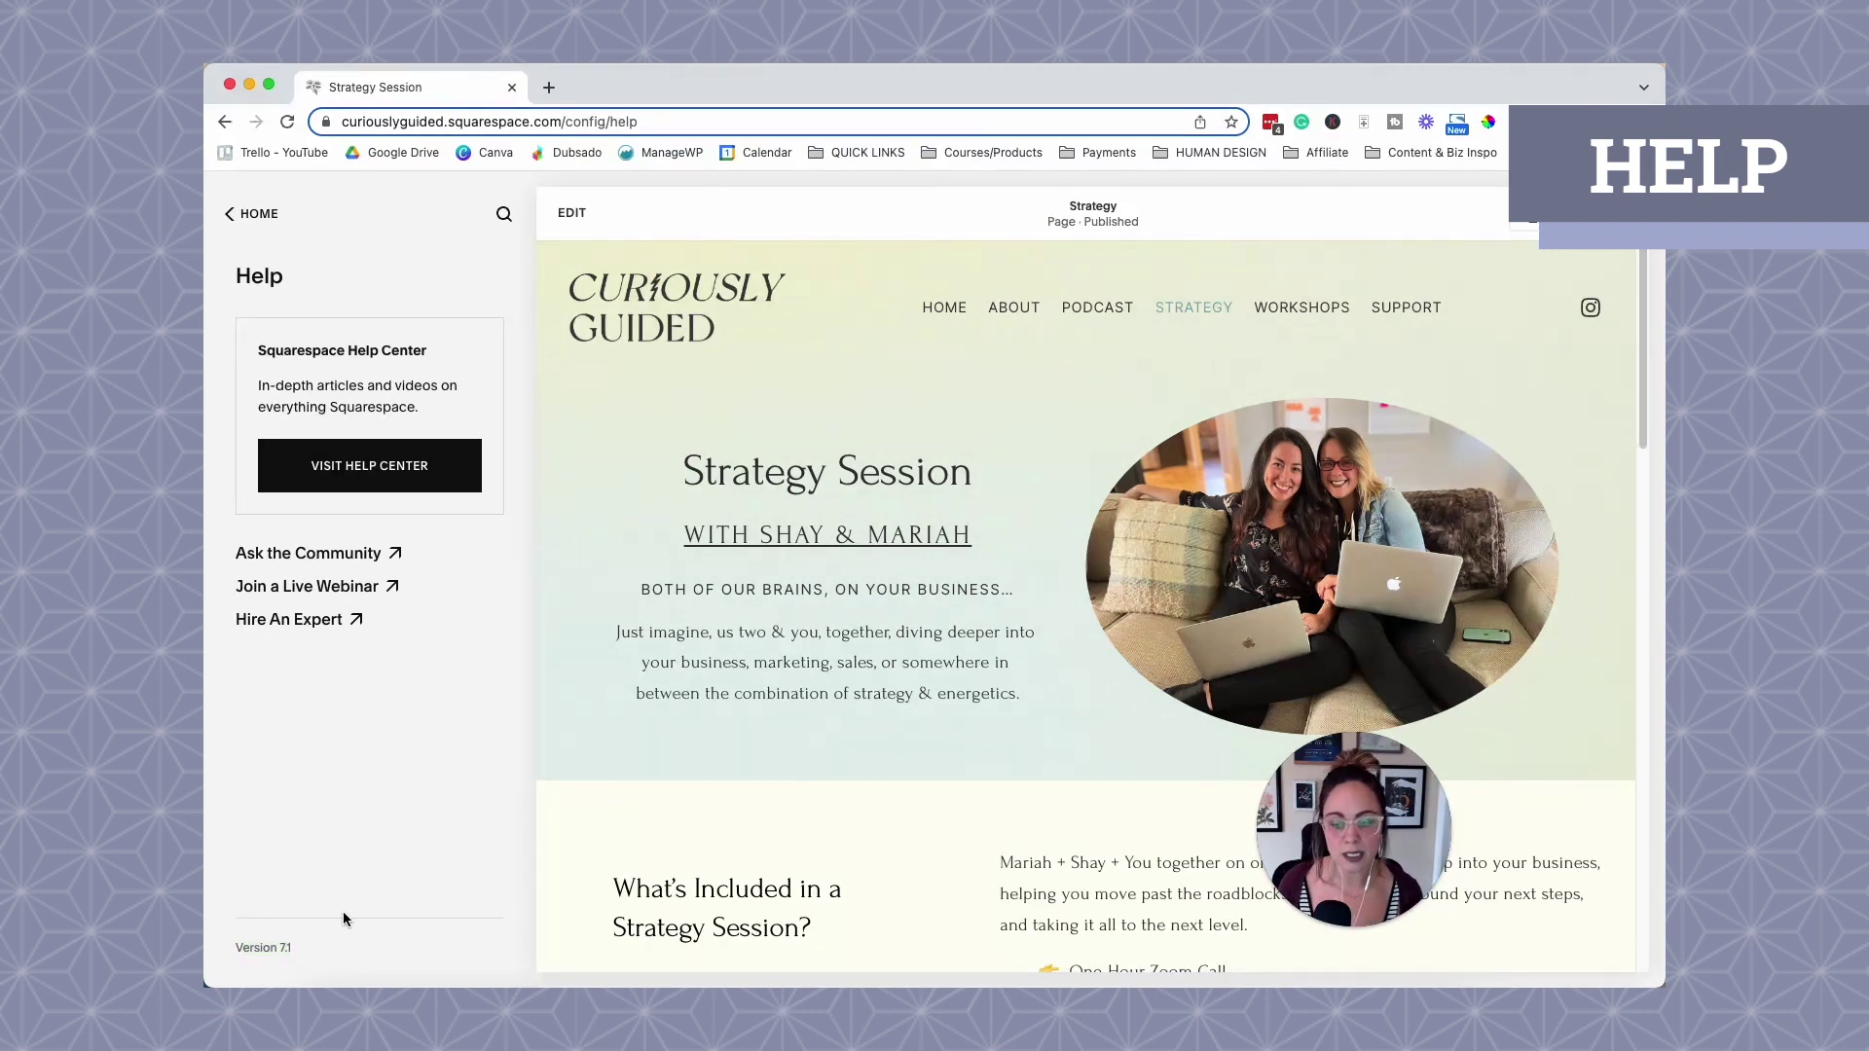
pyautogui.moveTo(317, 950); pyautogui.dragTo(240, 949)
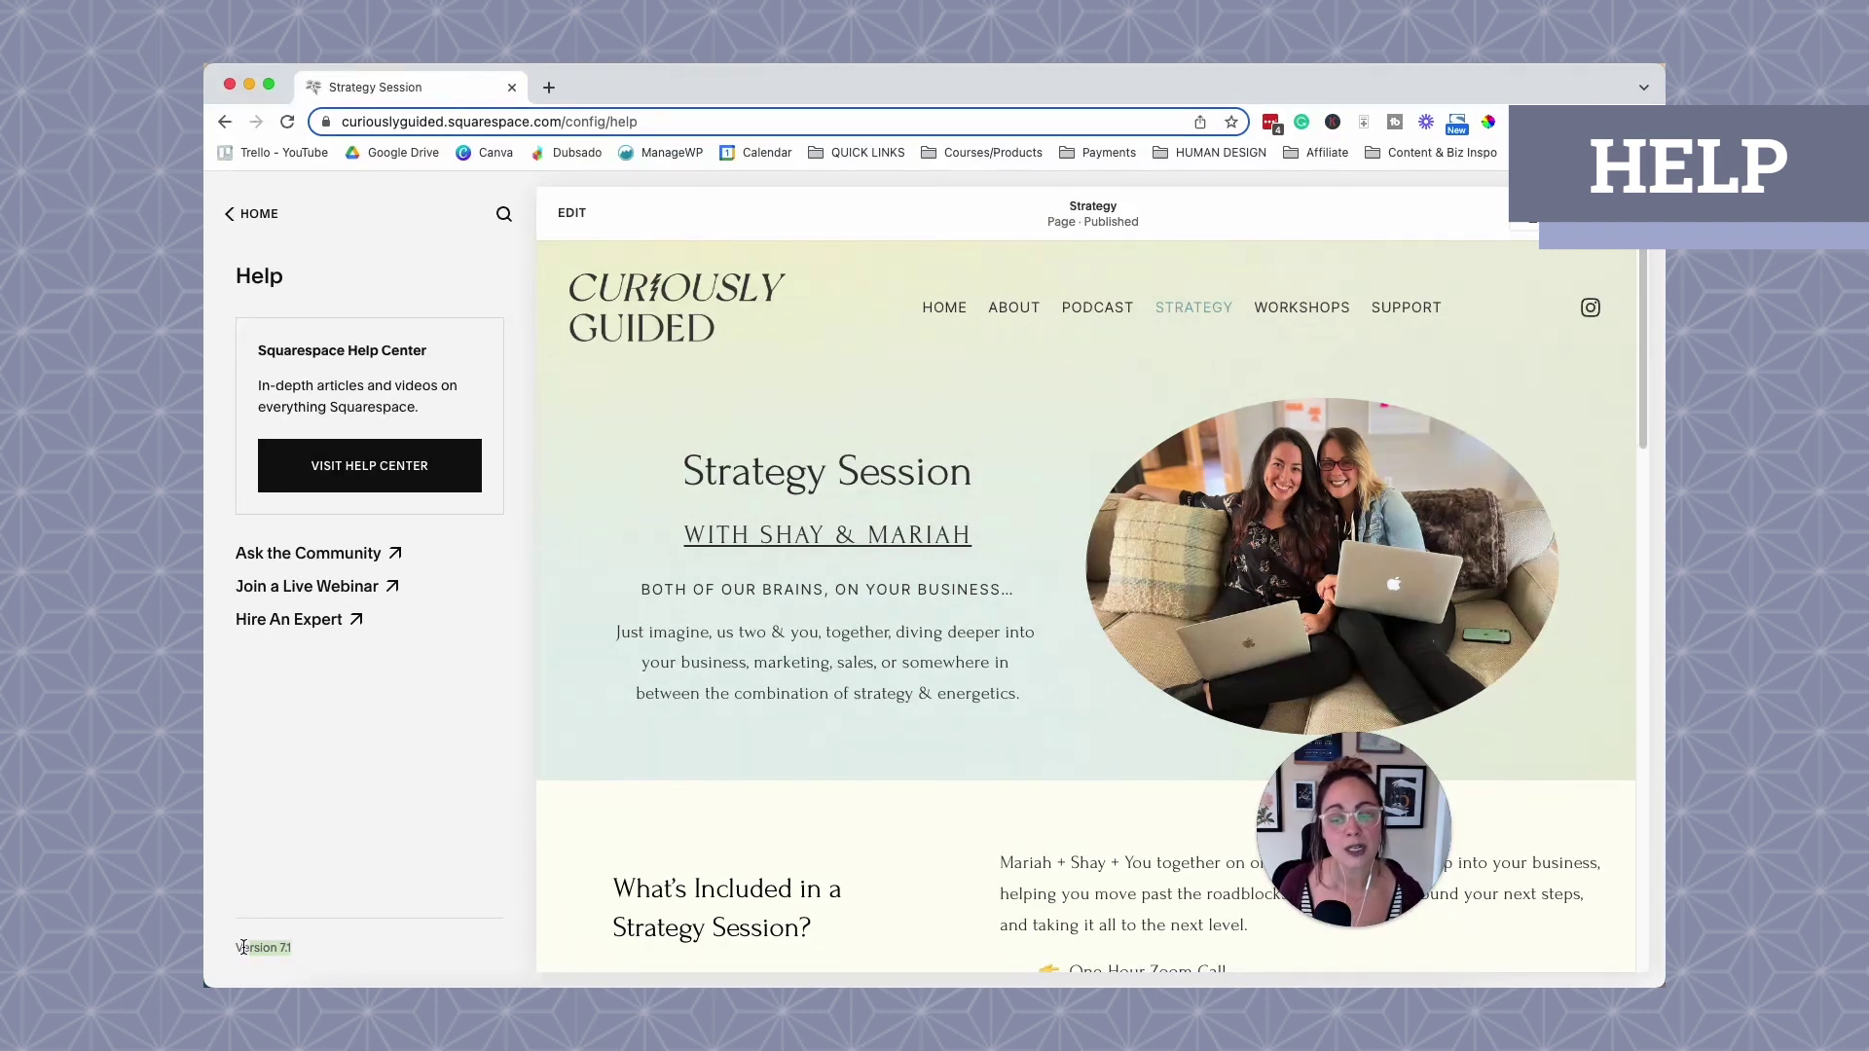
pyautogui.click(241, 211)
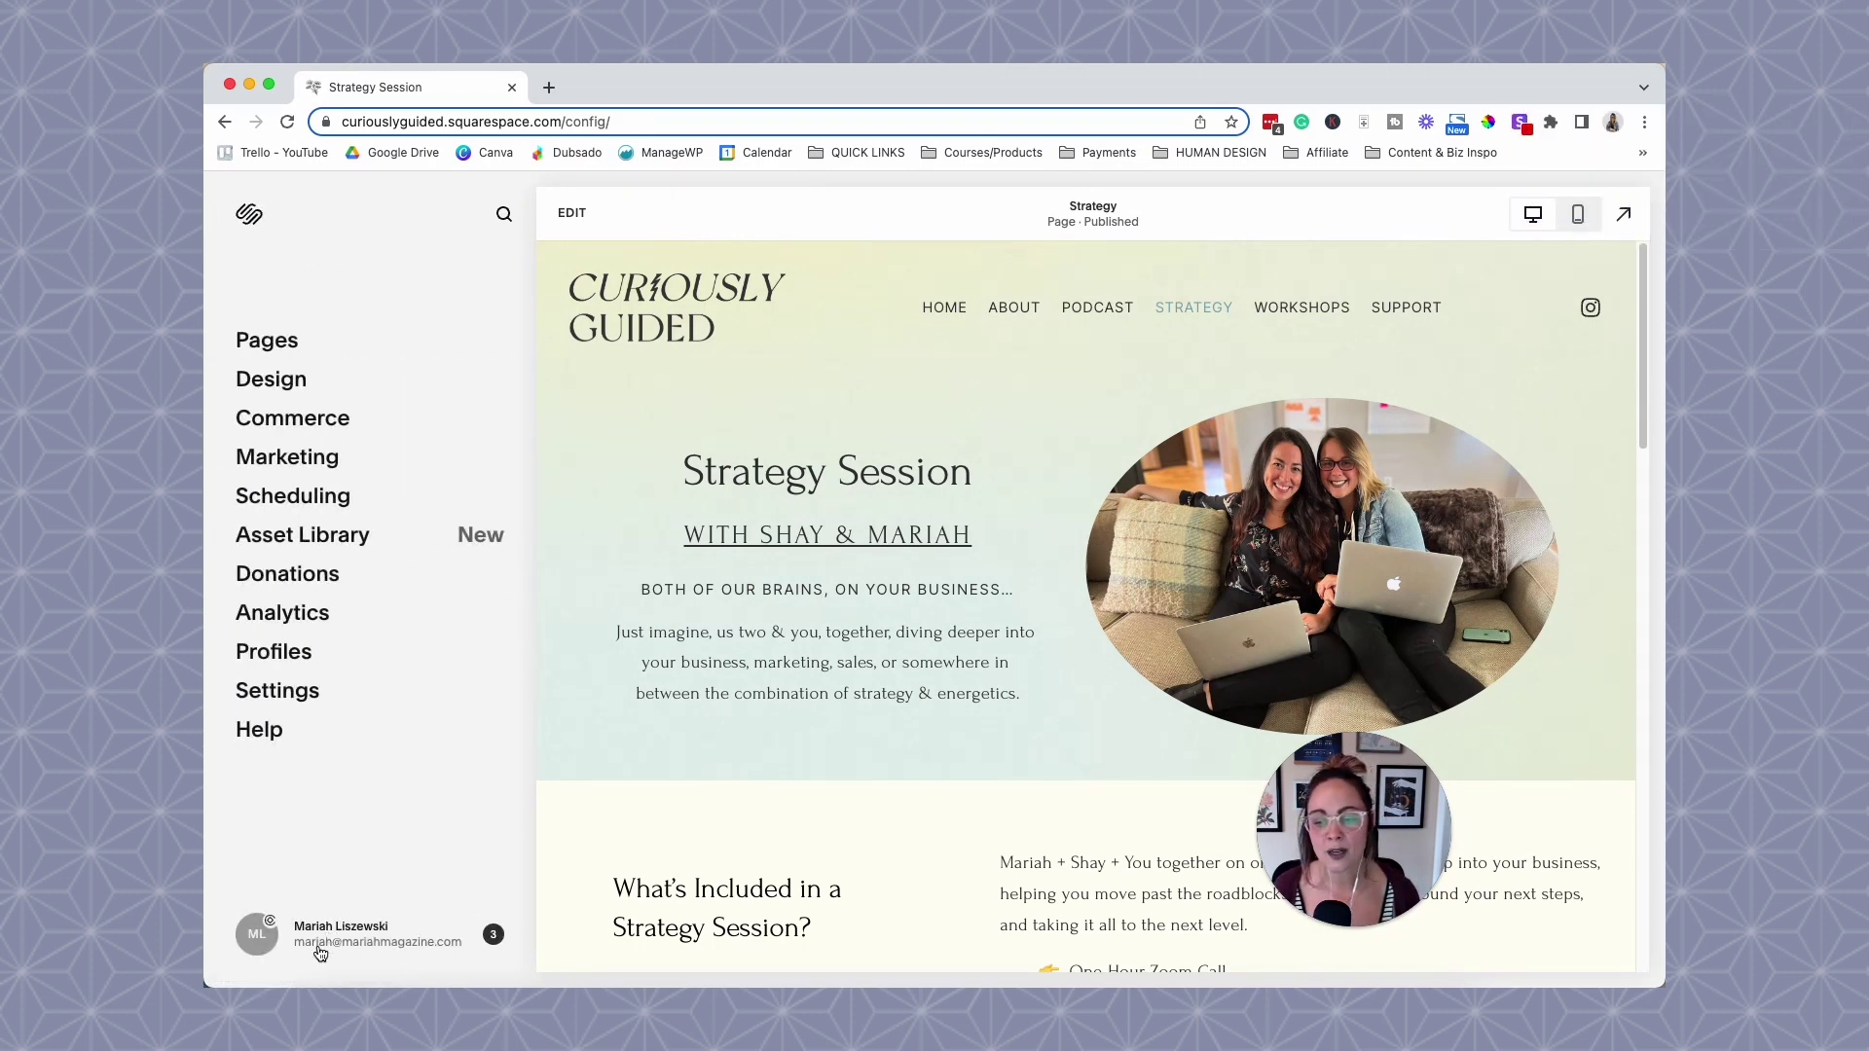